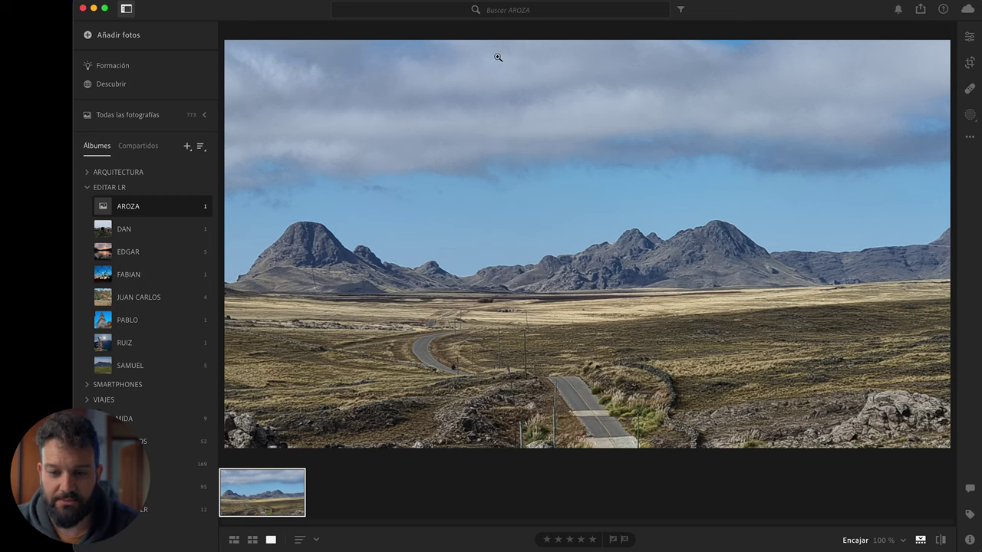
Hide the album list, then zoom to 100% on the grassland and back to Fit
left_click(128, 10)
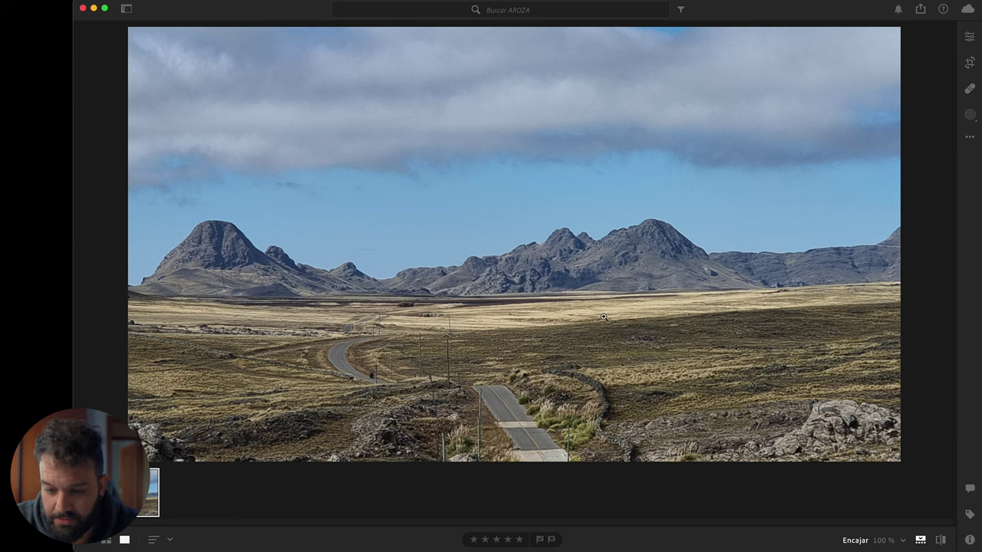
left_click(476, 366)
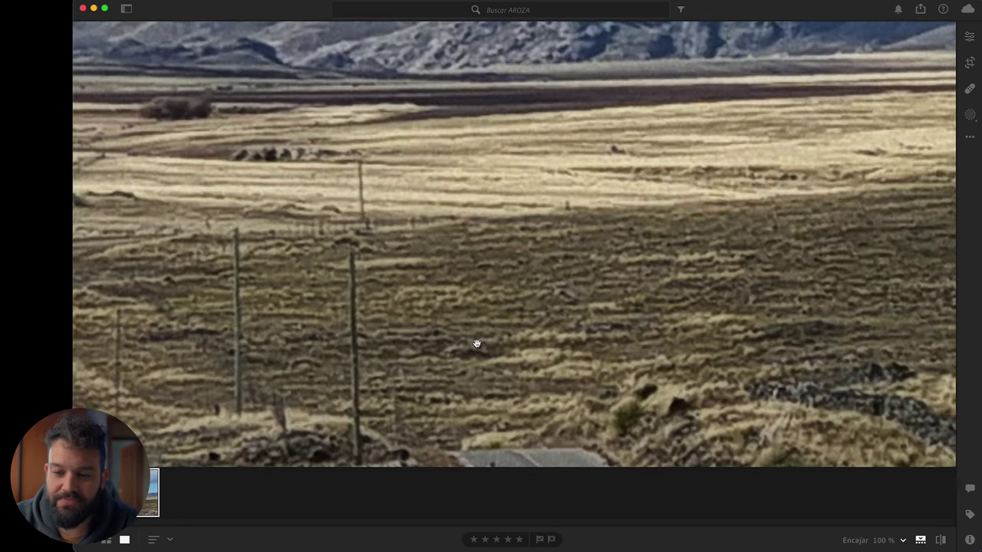
left_click(476, 343)
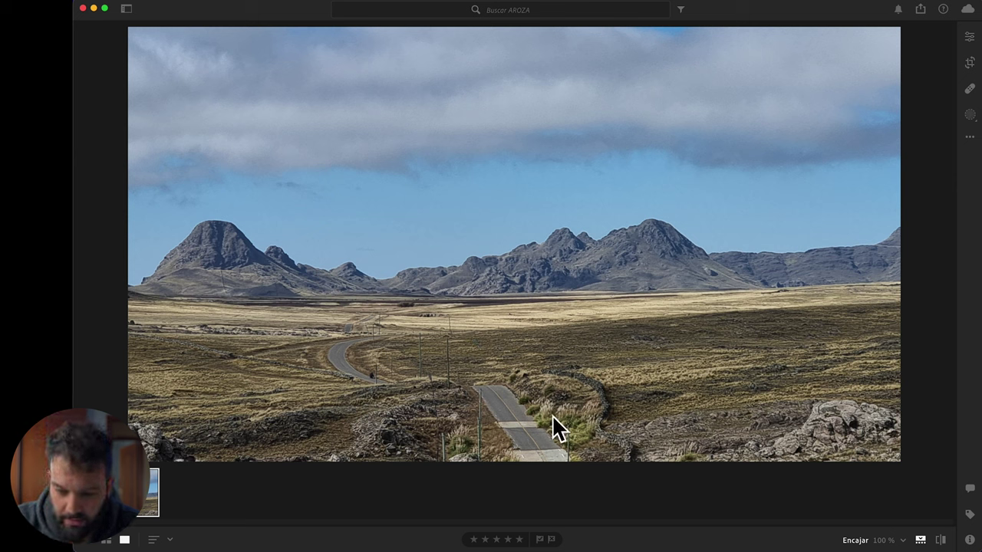
Crop the landscape tighter at bottom and top with ratio locked, shifting the photo left
left_click(979, 62)
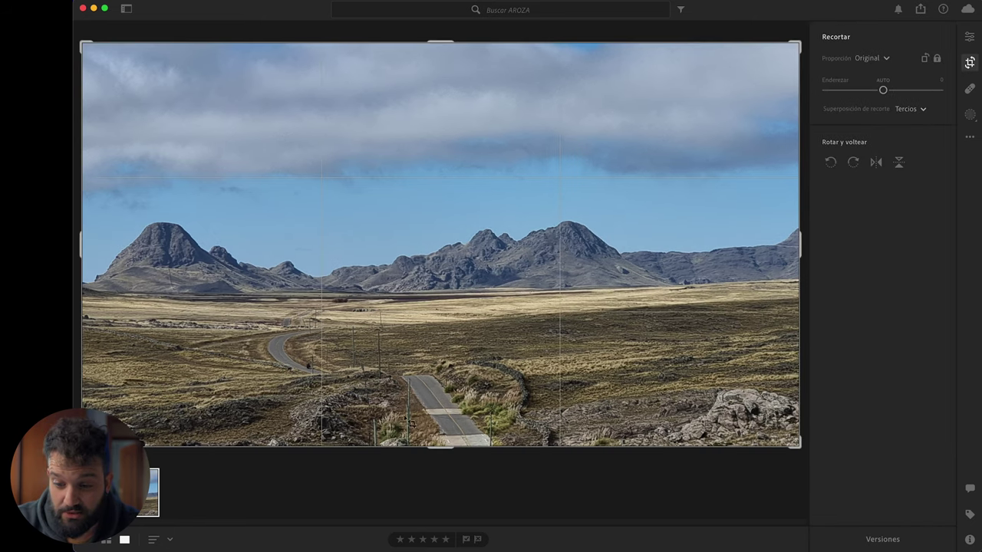
mouse_move(439, 448)
left_mouse_down()
mouse_move(443, 428)
mouse_move(443, 461)
left_mouse_up()
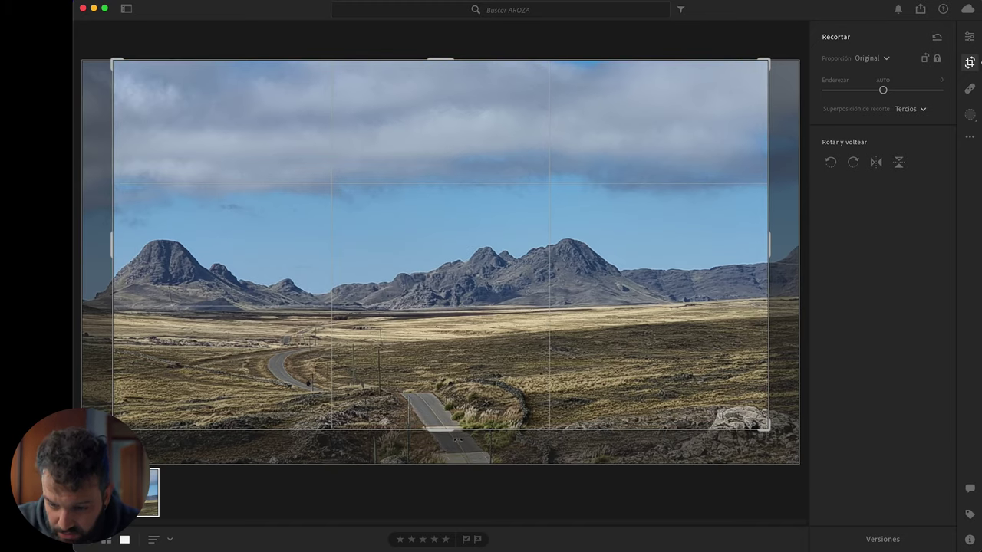
left_click_drag(449, 430, 450, 431)
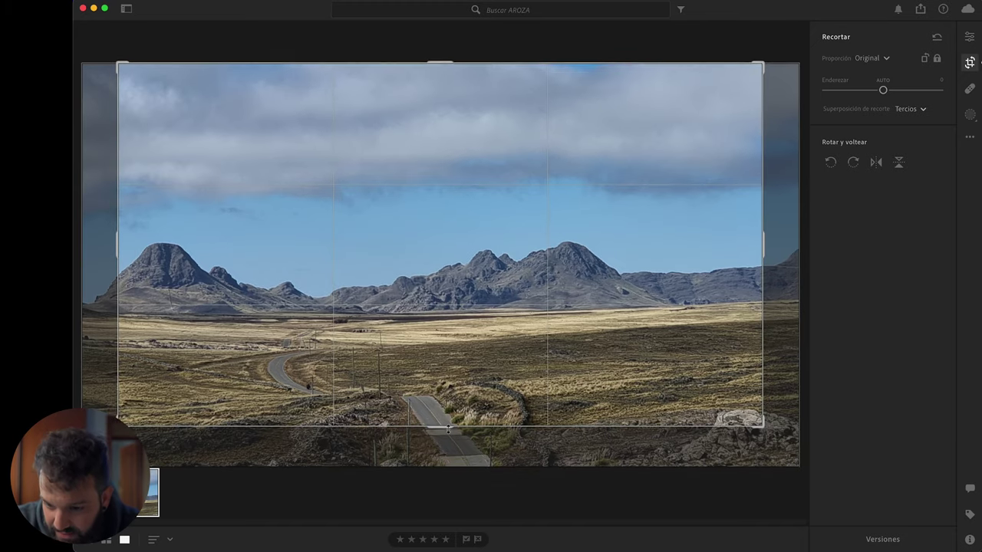
left_click_drag(449, 431, 448, 428)
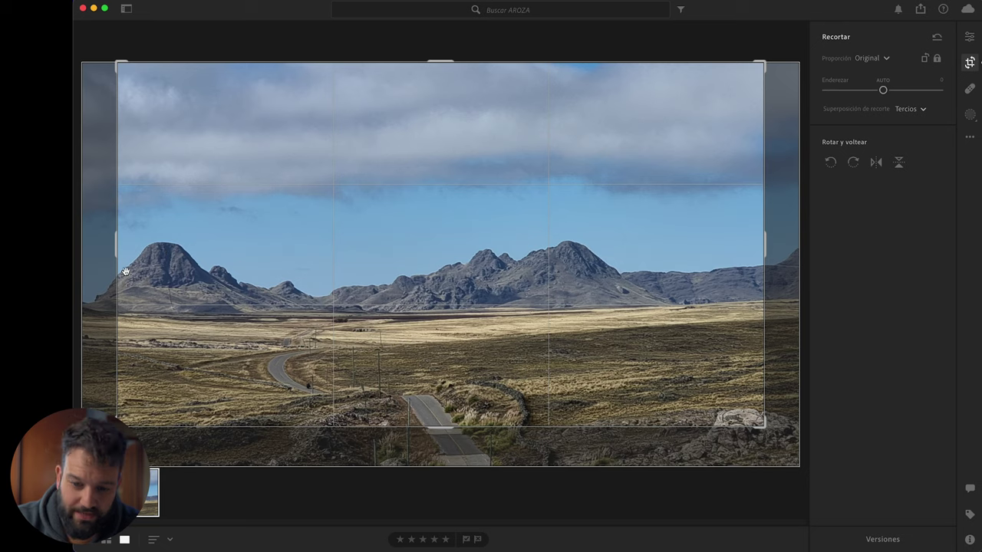
left_click_drag(265, 267, 228, 262)
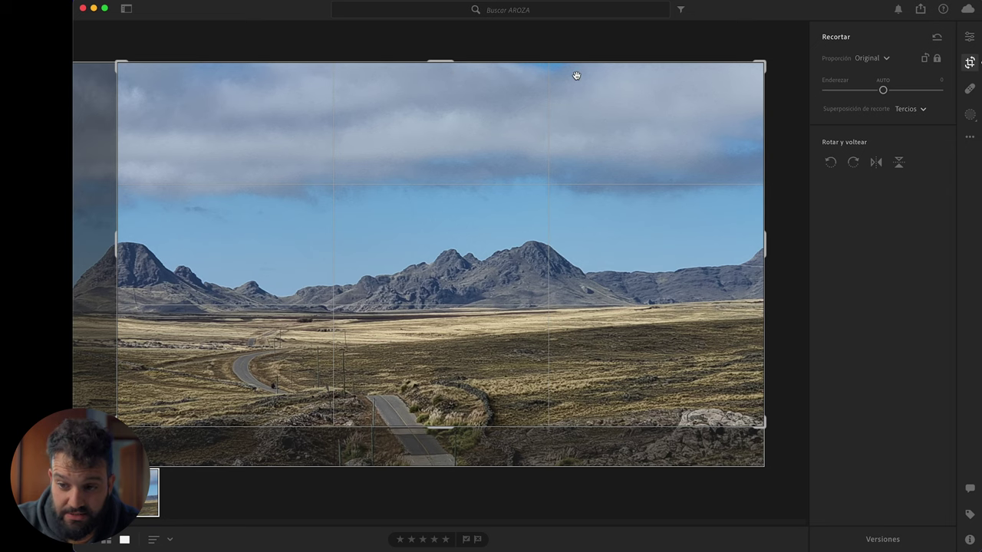
left_click_drag(437, 61, 438, 66)
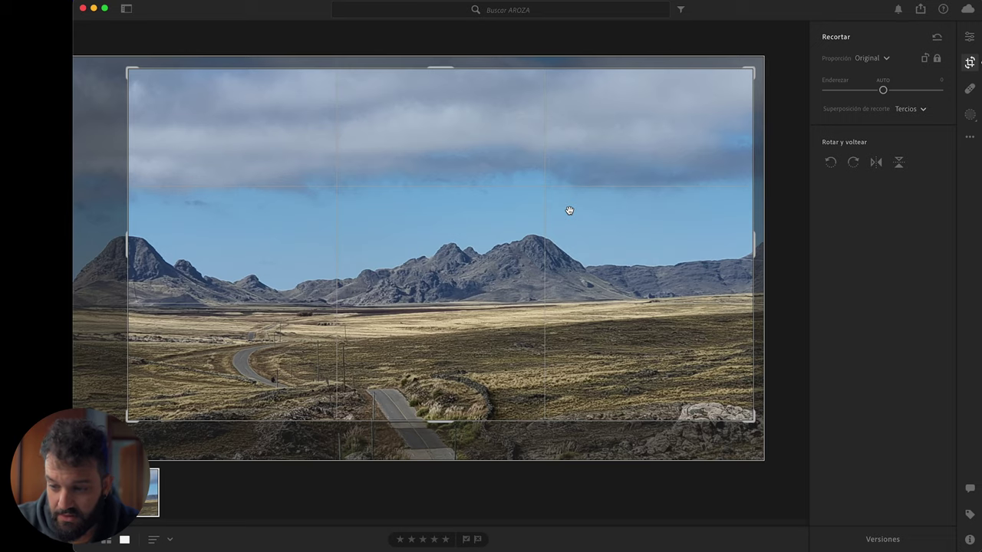
key("Return")
Refine the crop by nudging the photo left and up, then apply it
key("c")
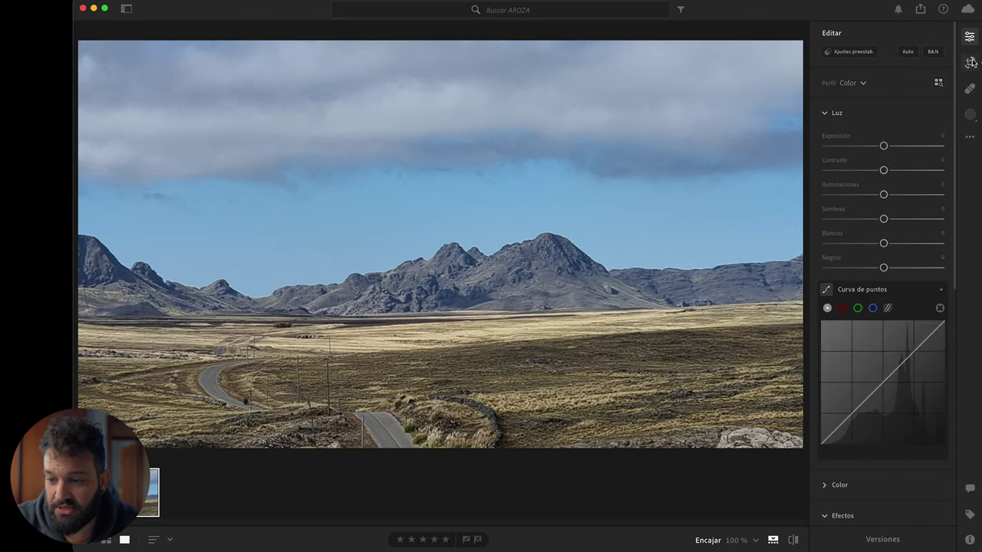
left_click_drag(587, 222, 580, 224)
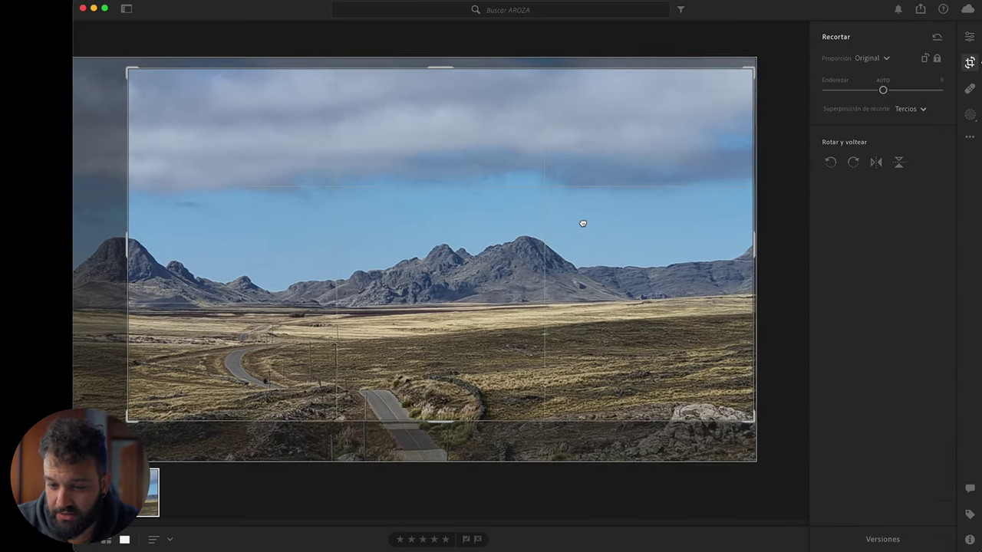
left_click_drag(580, 224, 576, 221)
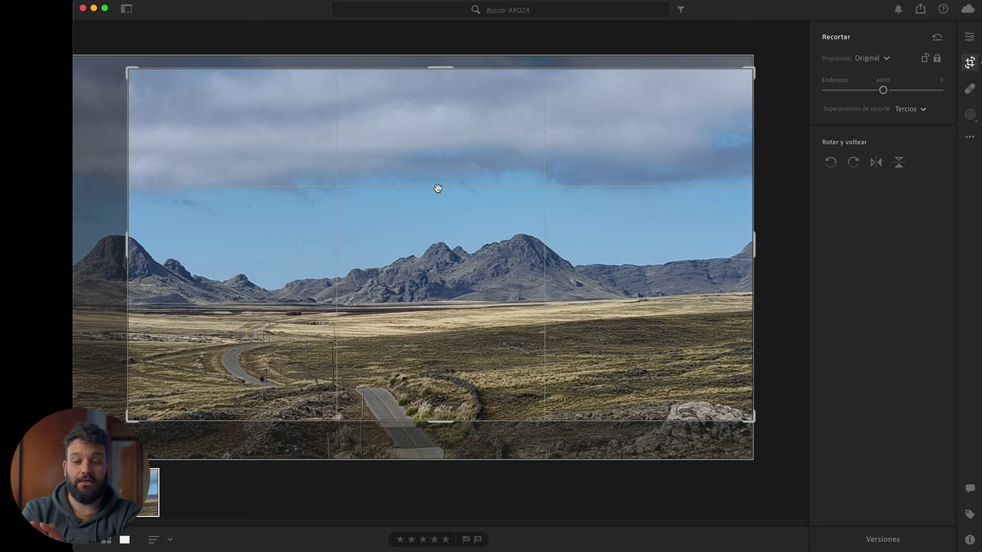
key("Return")
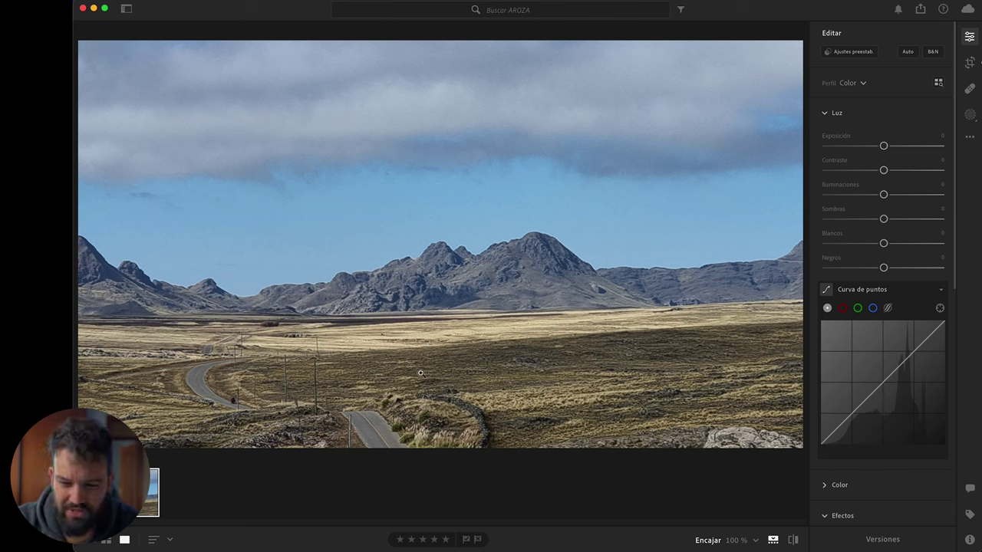
Lower the photo's Texture to -4 in the Effects adjustments
left_click(971, 113)
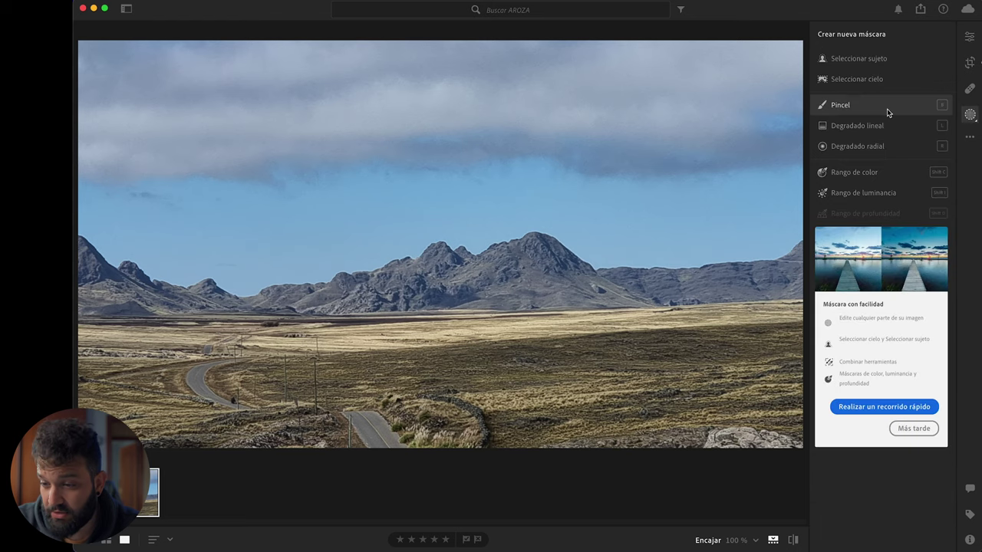
left_click(973, 115)
left_click(970, 38)
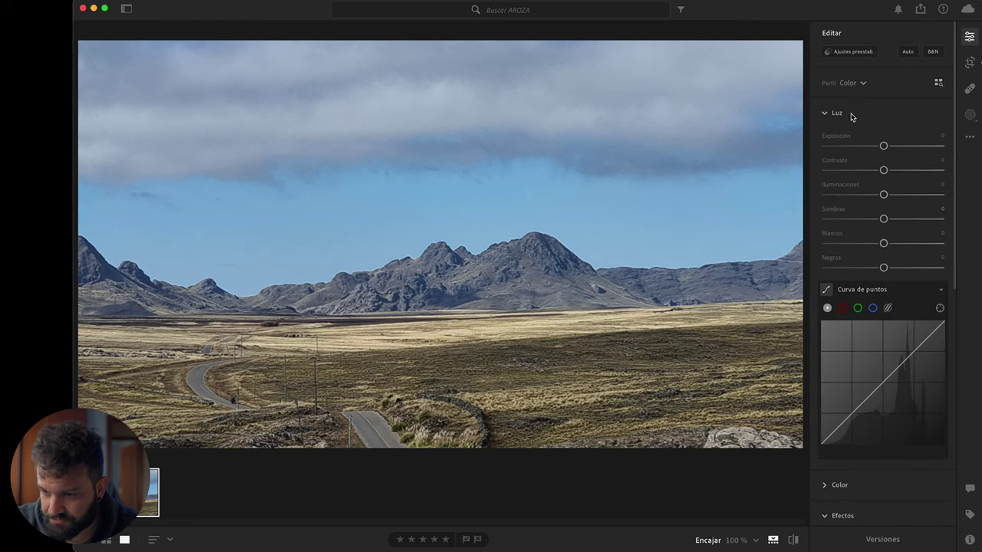
left_click(853, 114)
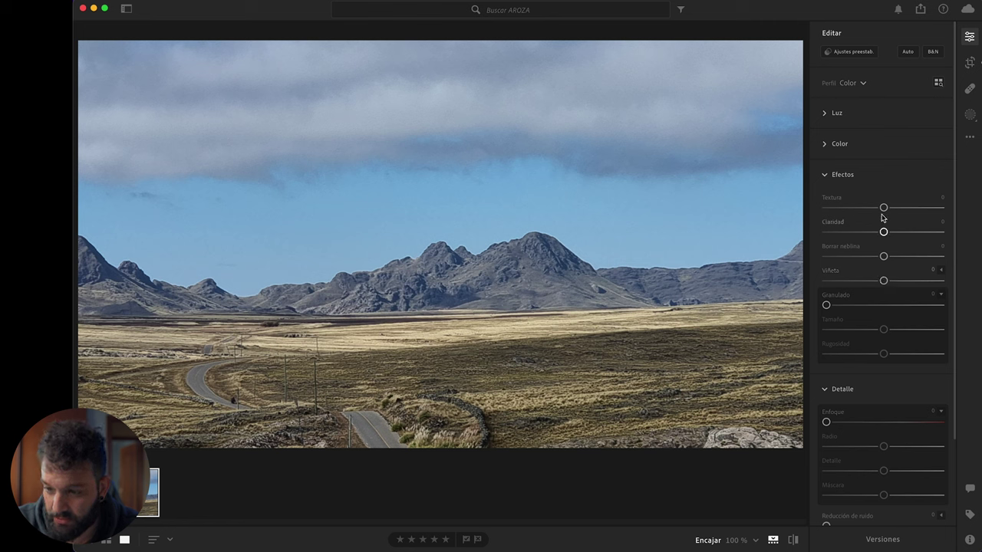
left_click_drag(884, 208, 881, 208)
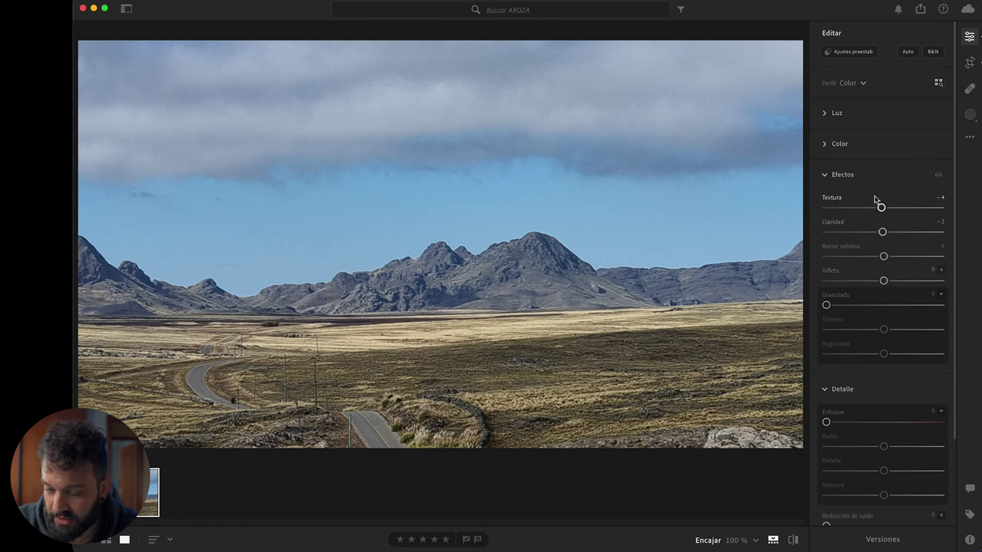
left_click(840, 176)
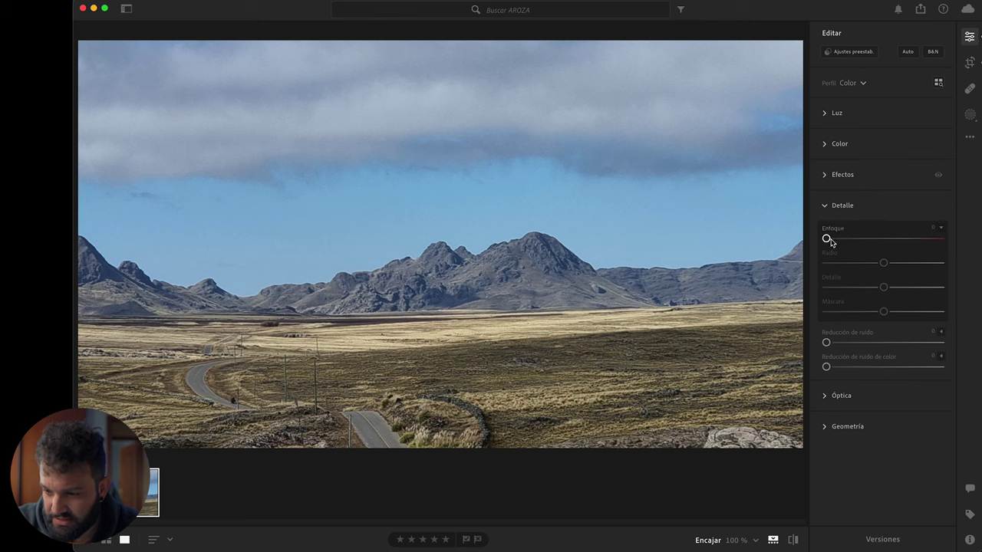
Set Sharpening to 16 with Masking 100, then glance at the saved versions
left_click_drag(826, 239, 841, 240)
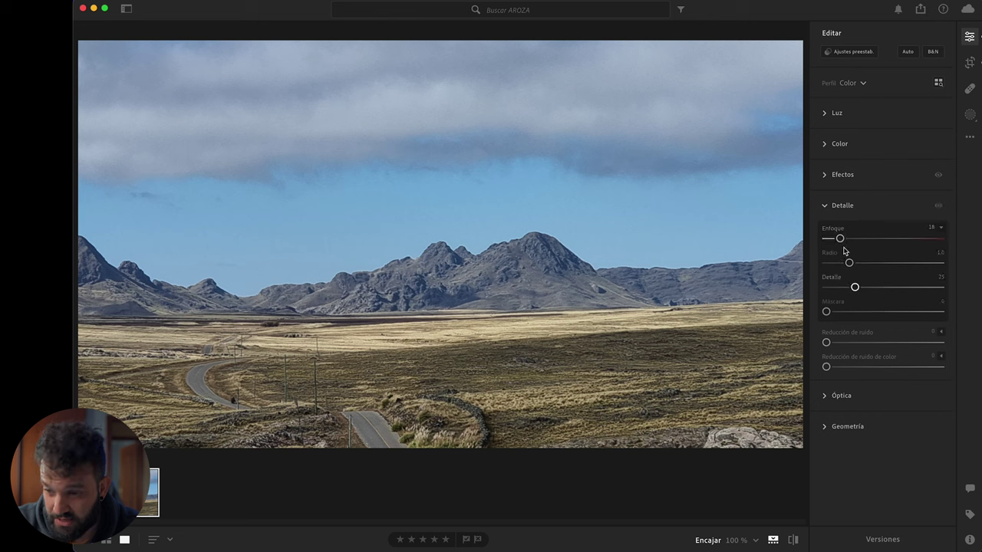
left_click_drag(828, 312, 954, 314)
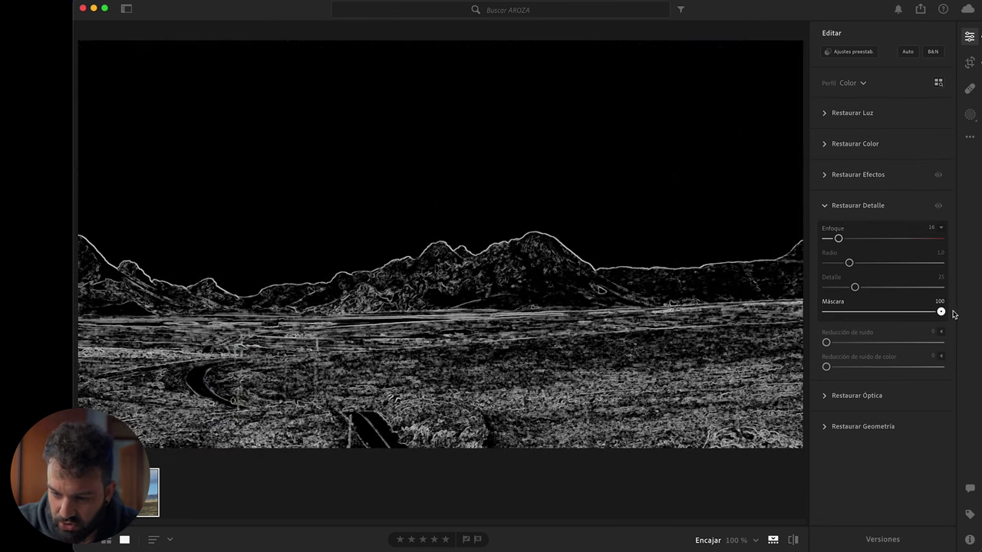
left_click_drag(962, 314, 958, 314)
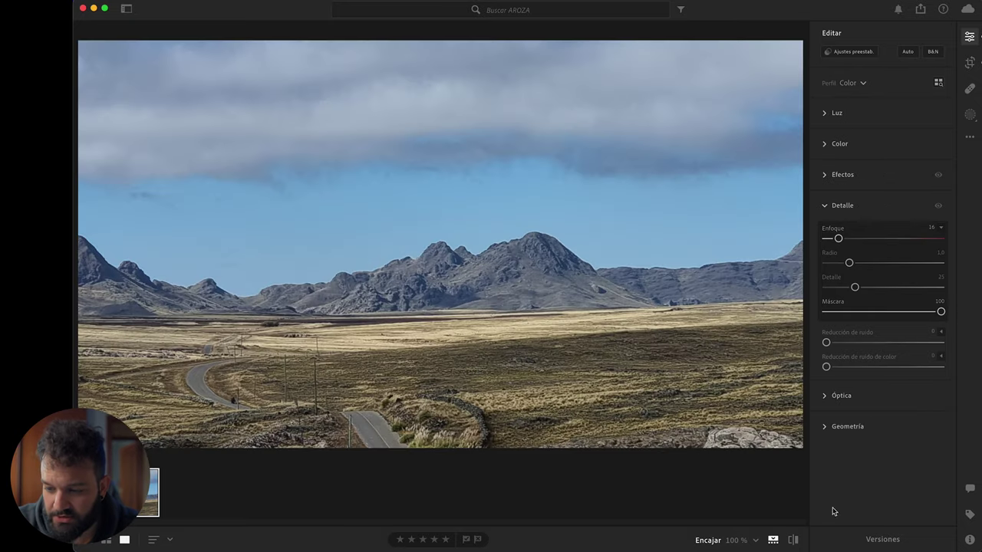
left_click(872, 540)
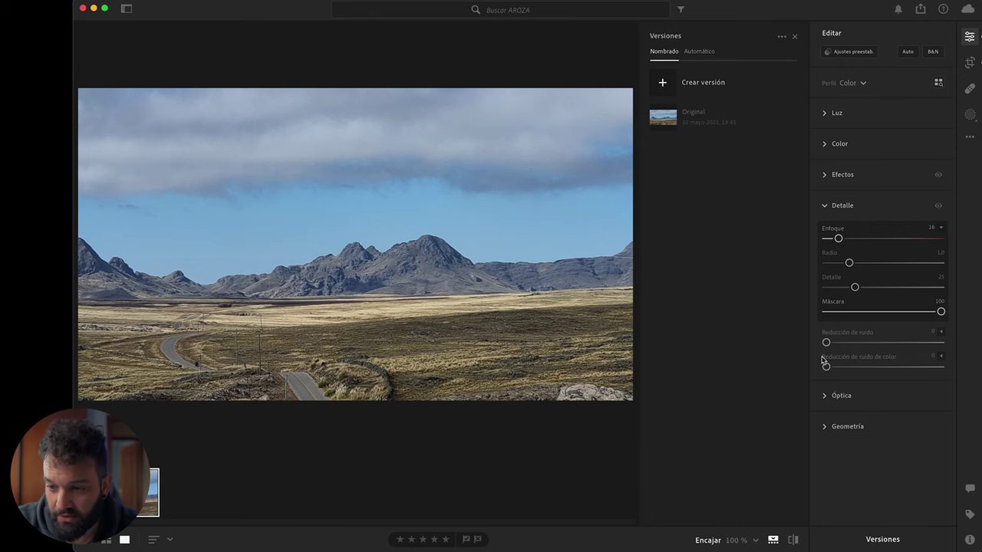
left_click(795, 36)
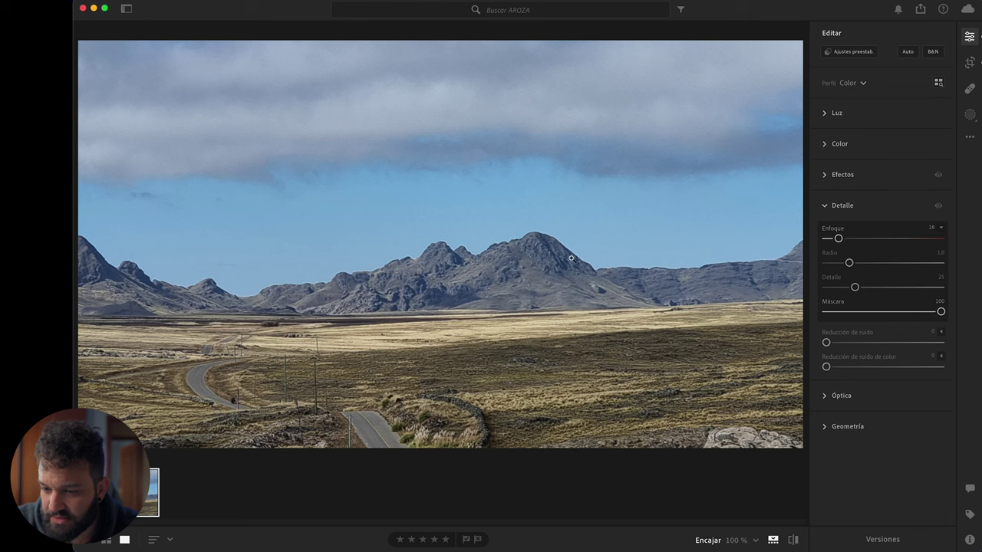
Set Contrast to +17 and Blacks to -10 in the Light adjustments
left_click(873, 205)
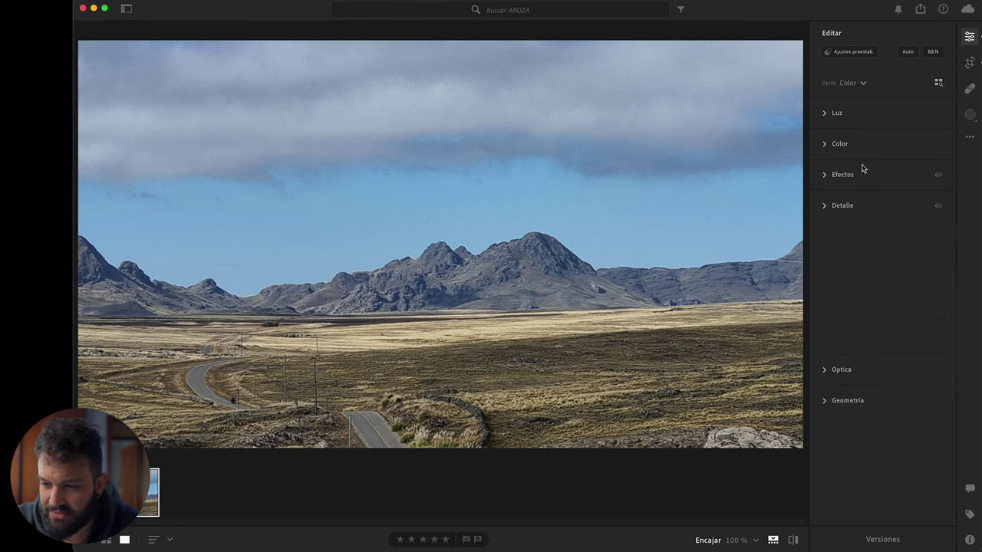
left_click(847, 115)
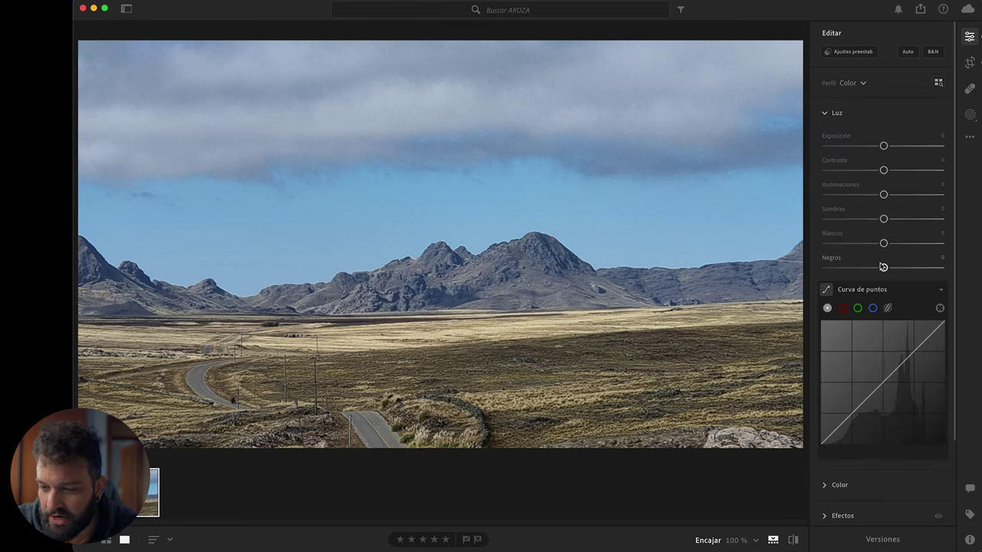
mouse_move(884, 170)
left_mouse_down()
mouse_move(901, 170)
mouse_move(892, 171)
left_mouse_up()
left_click_drag(883, 267, 878, 267)
Add shadow and midtone points to the Point Curve and lower its highlight endpoint
left_click_drag(820, 444, 821, 440)
left_click(836, 430)
left_click(883, 383)
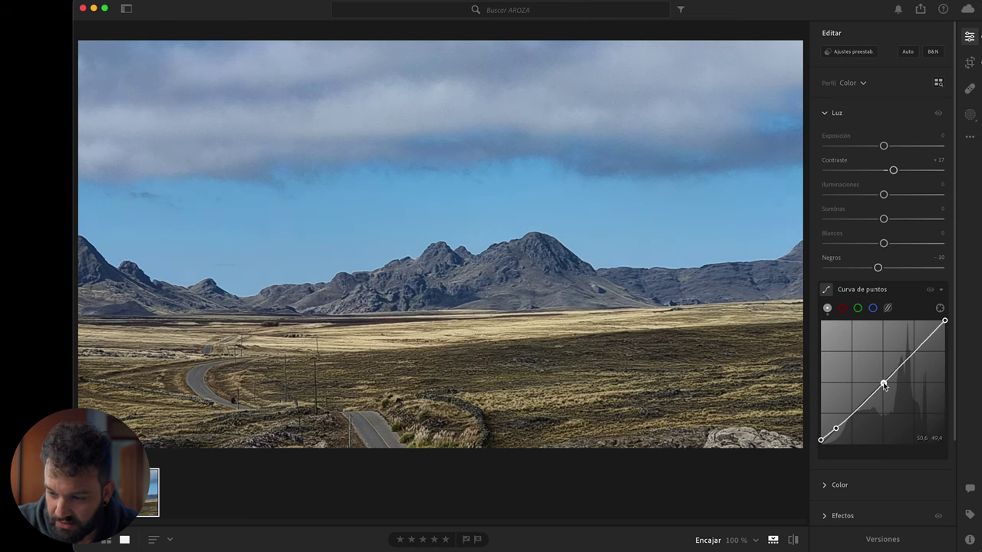
left_click_drag(943, 323, 926, 342)
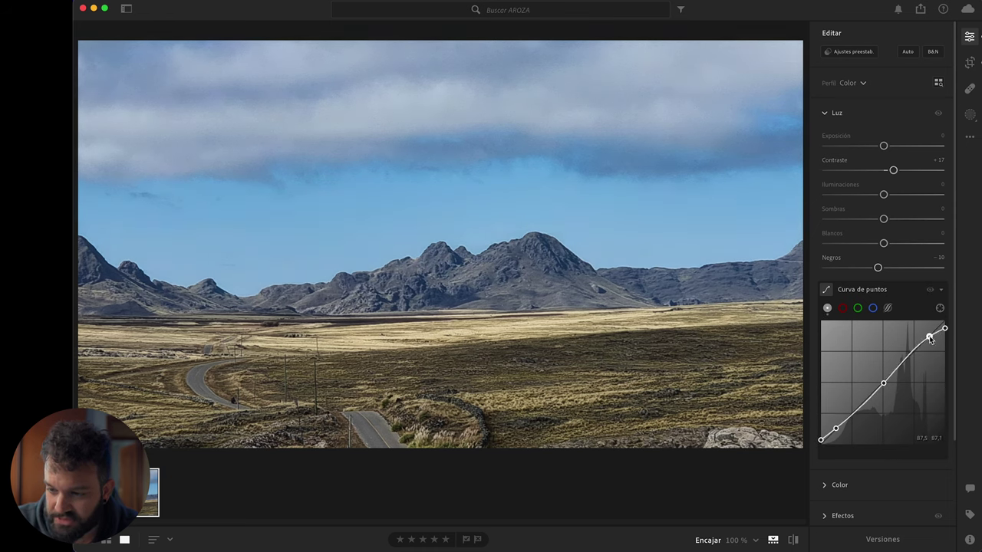
left_click(836, 114)
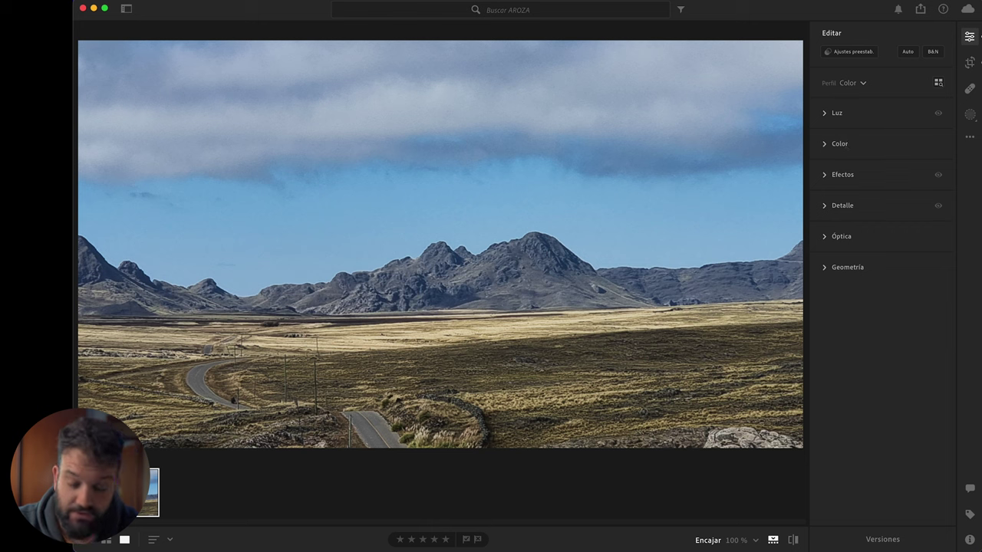
Cut the sky's Blue saturation to -47 using on-photo colour targeting
left_click(844, 144)
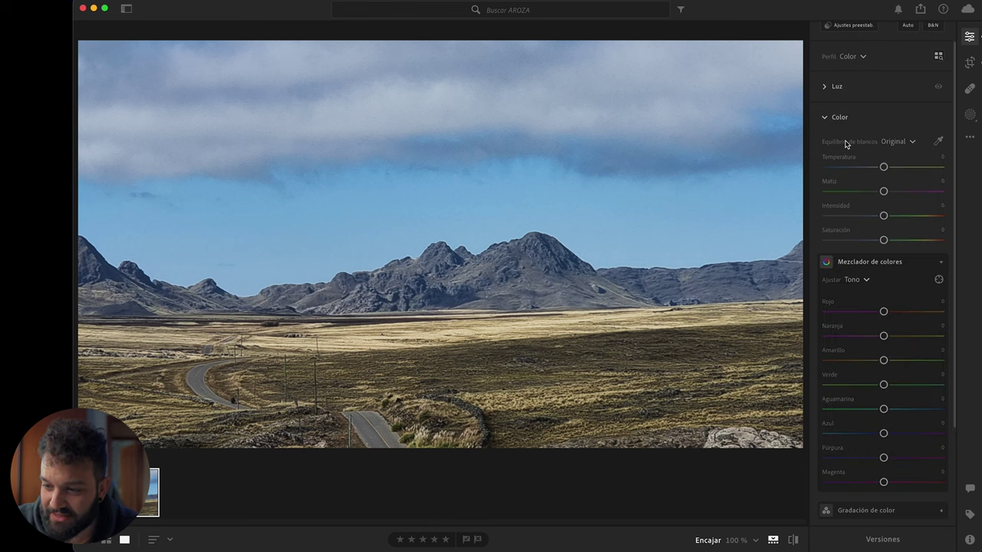
left_click(856, 280)
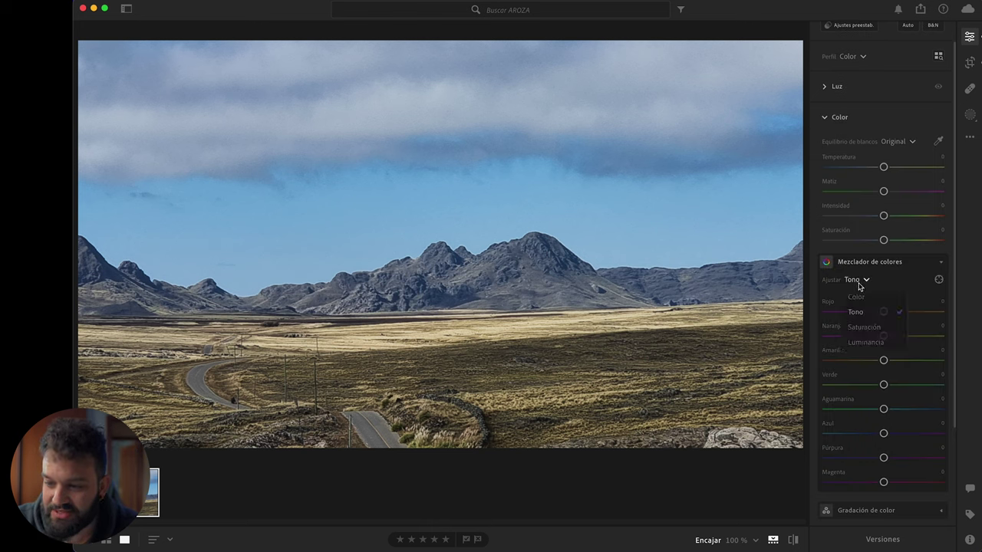
left_click(859, 332)
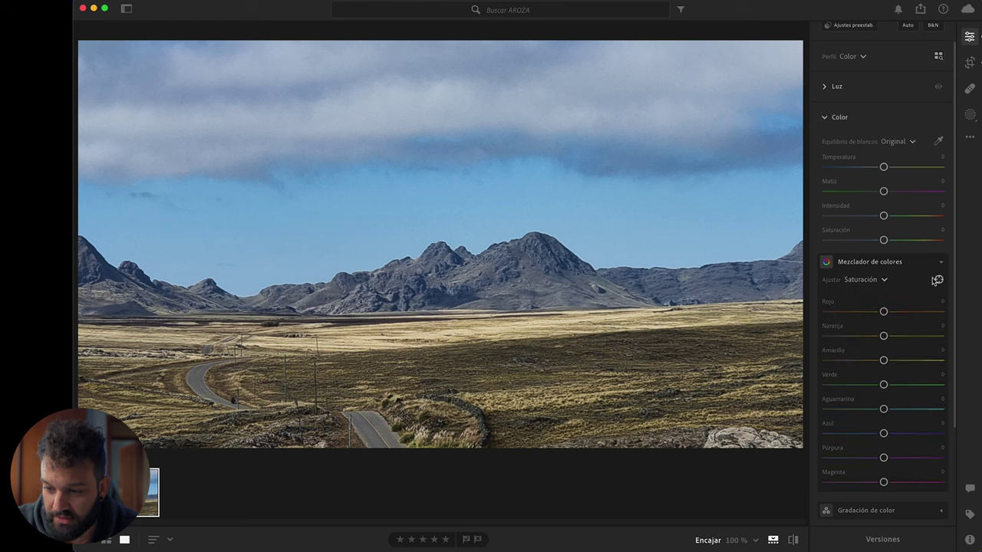
left_click(936, 280)
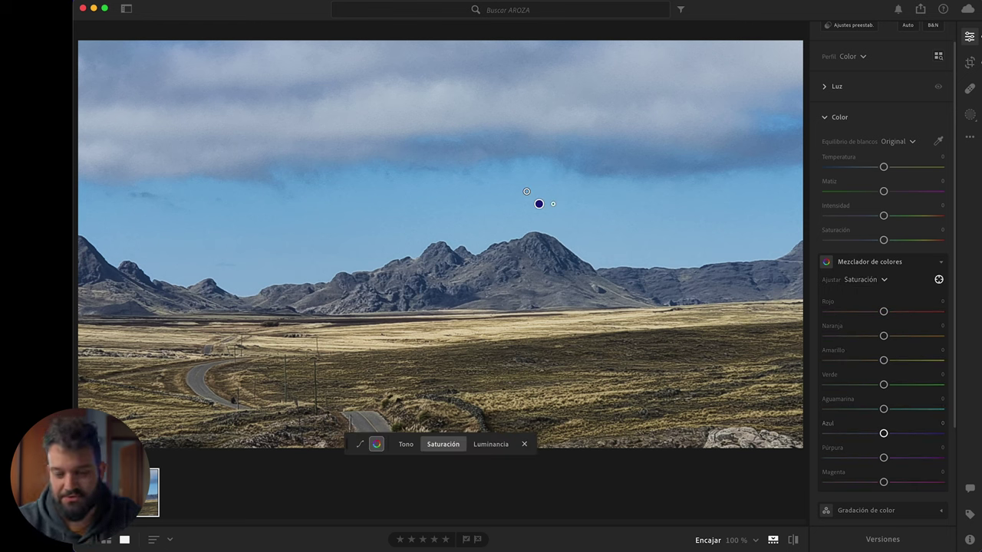
left_click_drag(526, 191, 518, 191)
mouse_move(518, 191)
left_mouse_down()
mouse_move(557, 191)
mouse_move(529, 191)
left_mouse_up()
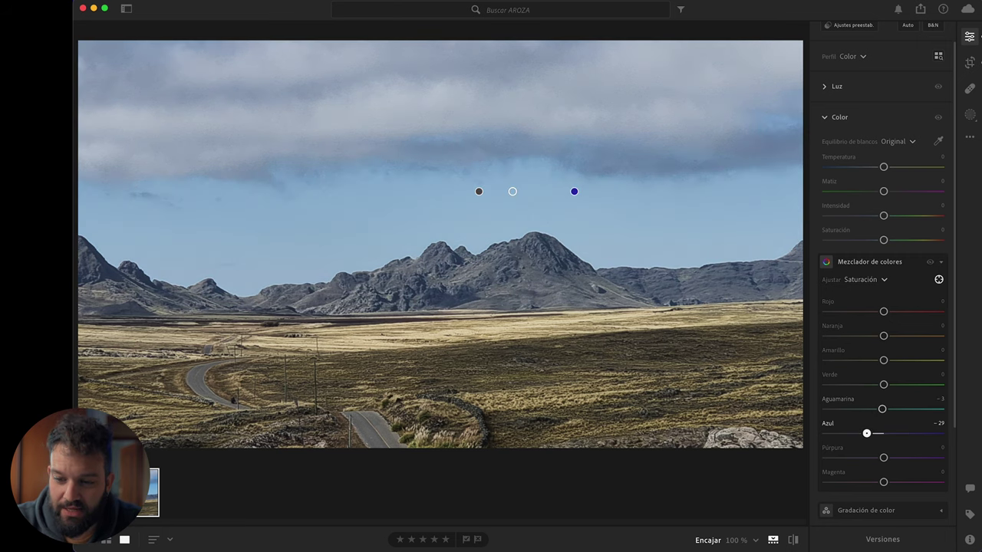
left_click(531, 192)
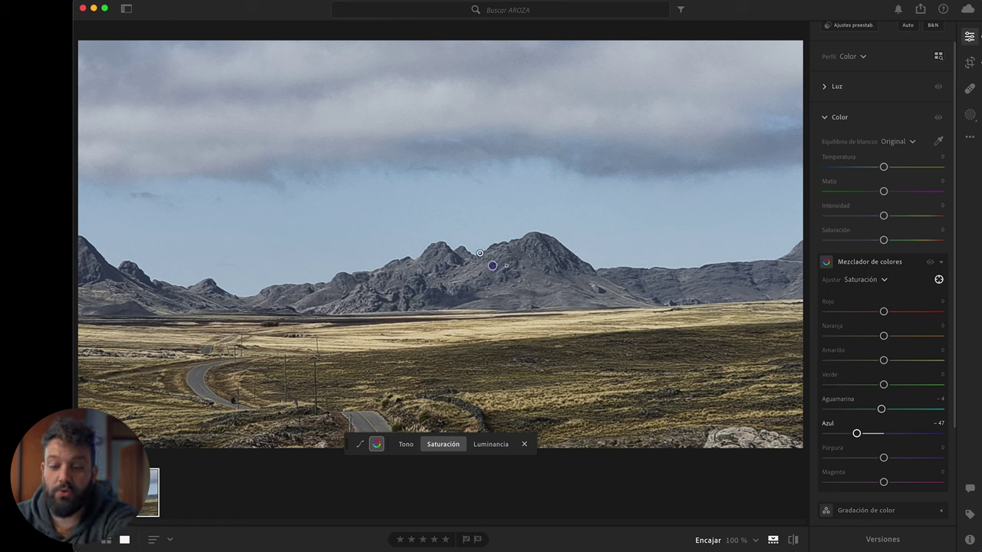
key("Escape")
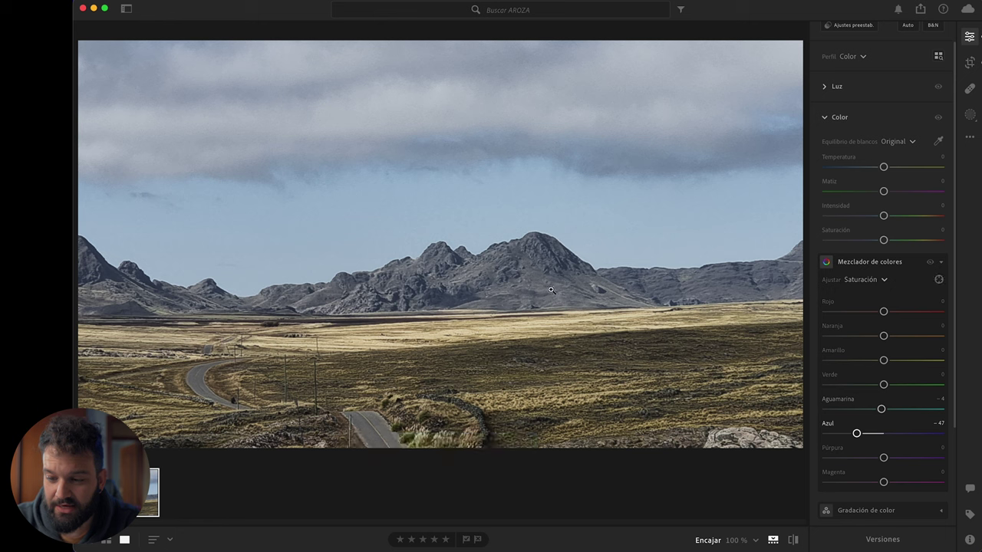
Shift the grass hues to Orange -14 and Yellow -40 by dragging on the grass
left_click(195, 379)
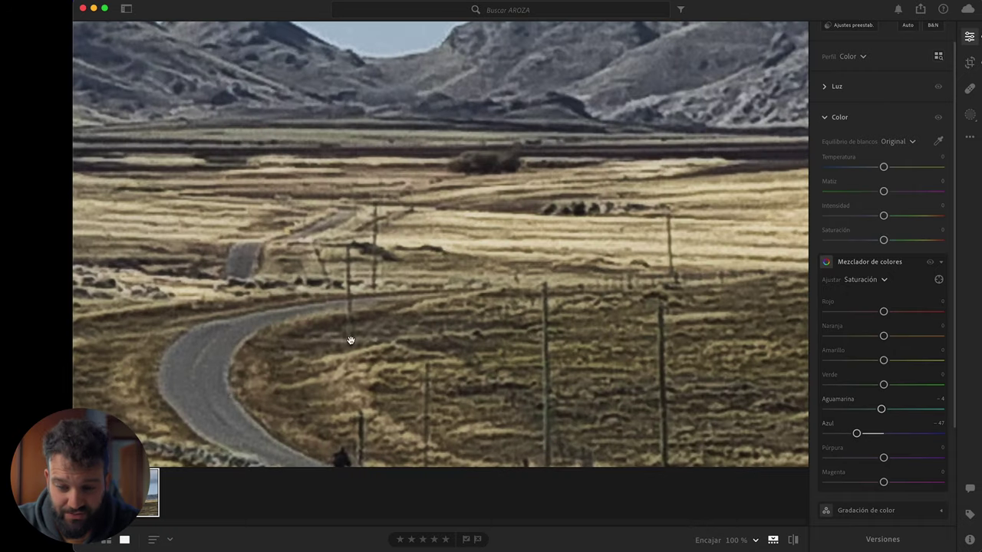
left_click(214, 356)
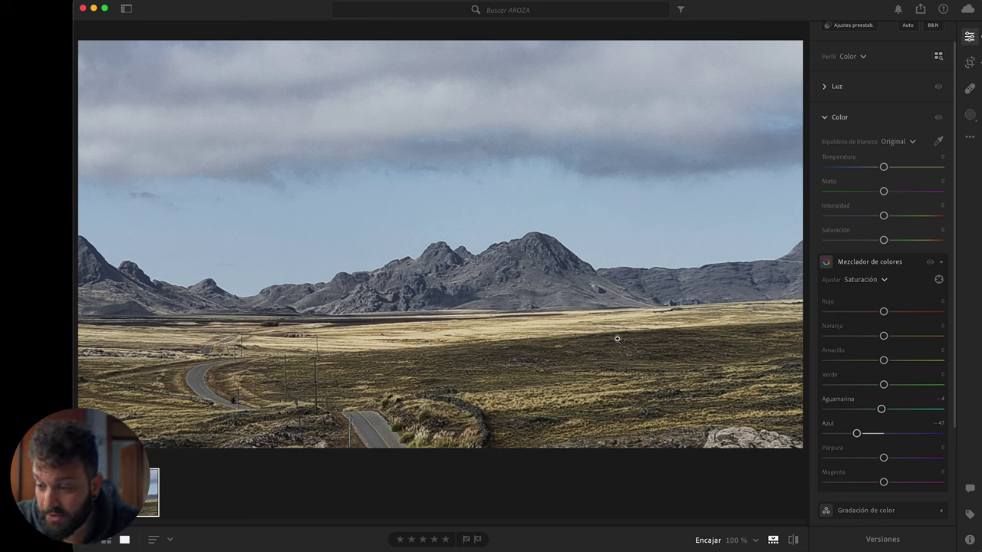
left_click(863, 279)
left_click(871, 297)
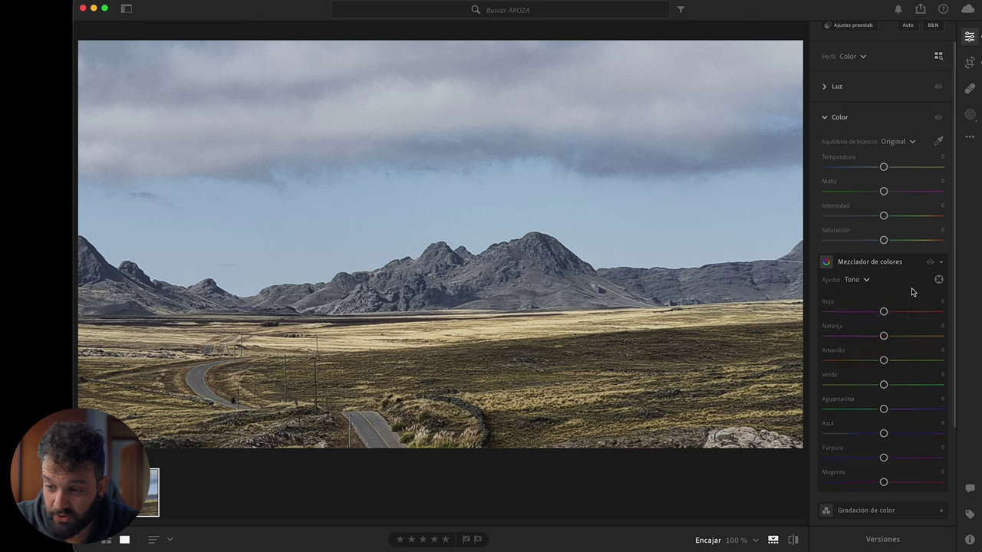
left_click(939, 280)
mouse_move(263, 388)
left_mouse_down()
mouse_move(215, 389)
mouse_move(281, 388)
left_mouse_up()
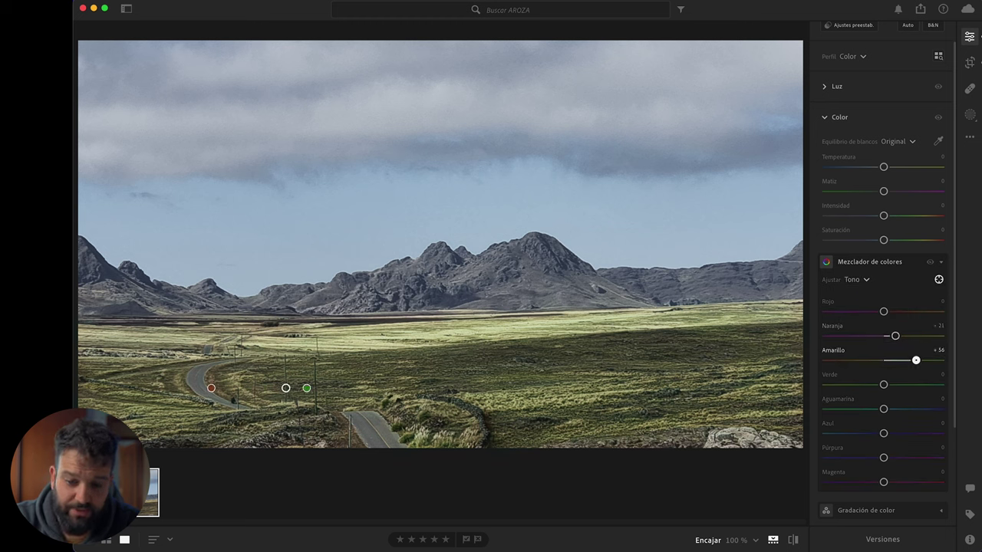
mouse_move(282, 388)
left_mouse_down()
mouse_move(248, 389)
mouse_move(292, 388)
mouse_move(228, 388)
mouse_move(241, 388)
left_mouse_up()
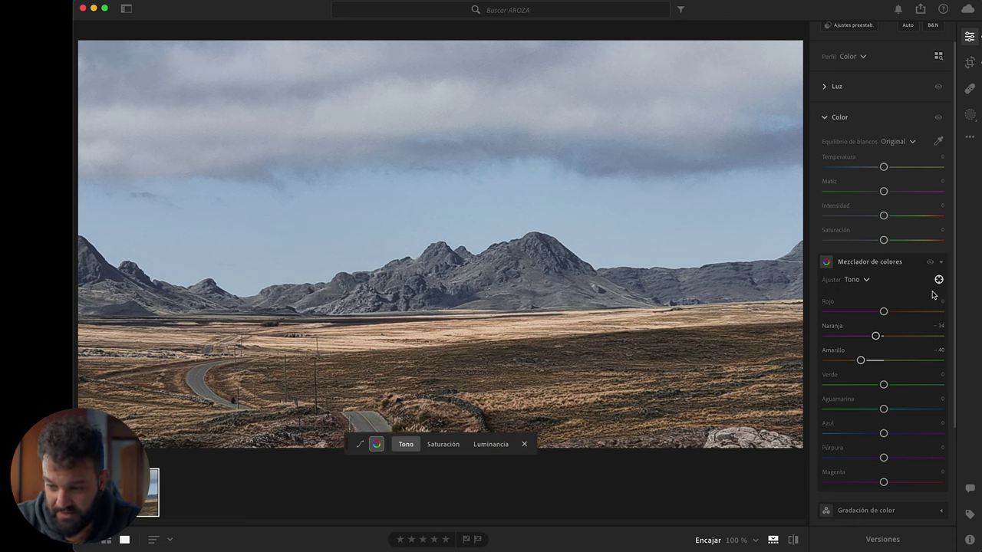
Slightly boost the grass colours' saturation, then collapse the Color panel
left_click(862, 281)
left_click(869, 308)
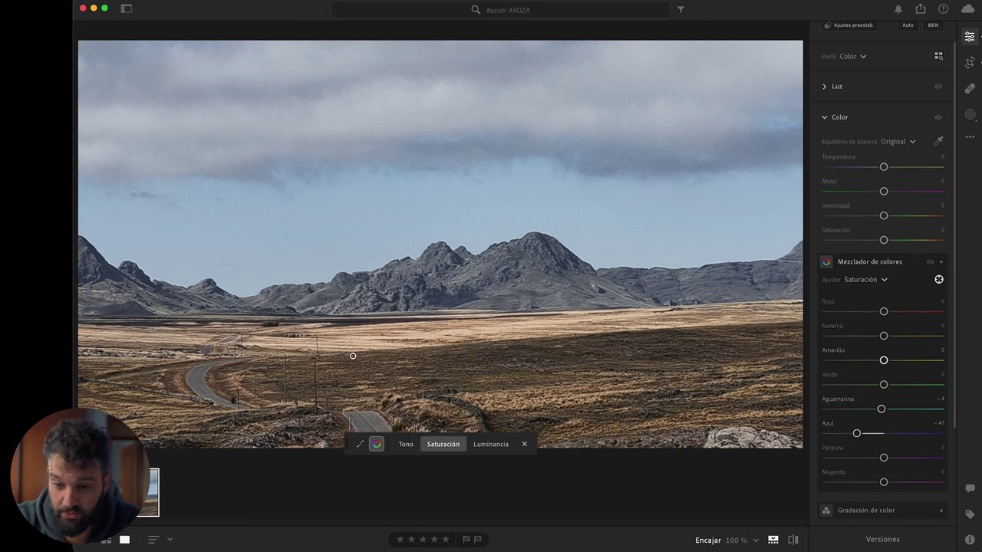
left_click_drag(232, 383, 237, 380)
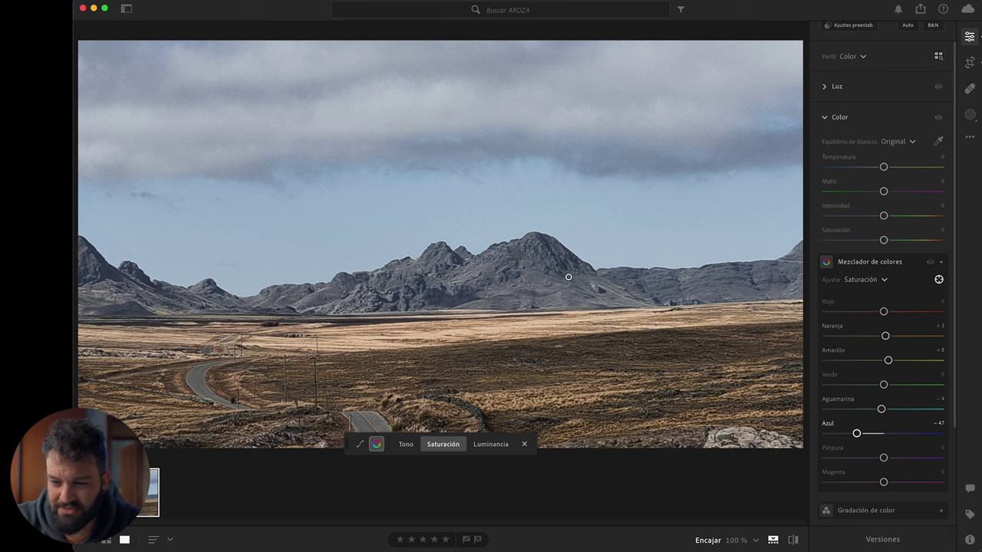
left_click(845, 119)
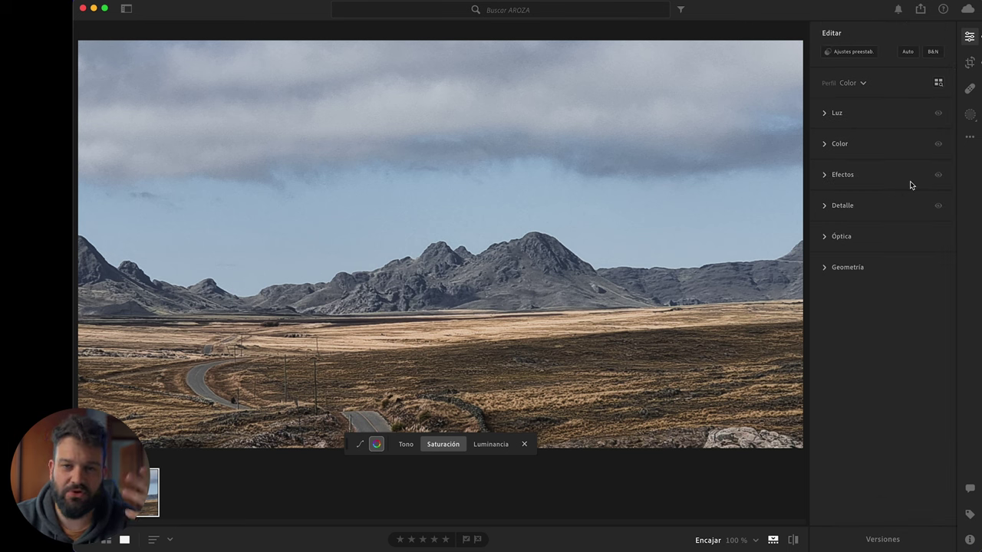
Add a linear gradient over the foreground with Contrast +97, Saturation -21 and Sharpness -25
left_click(970, 114)
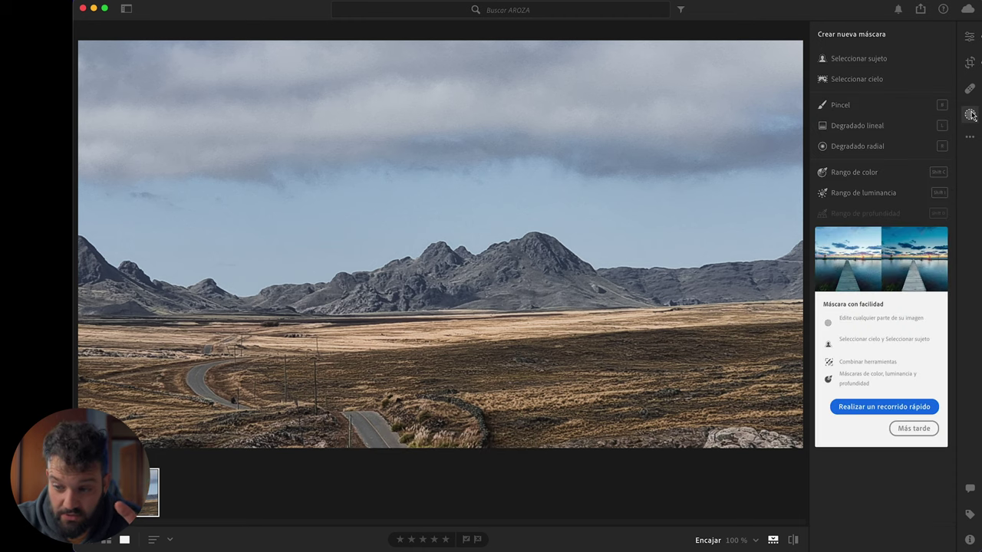
left_click(856, 125)
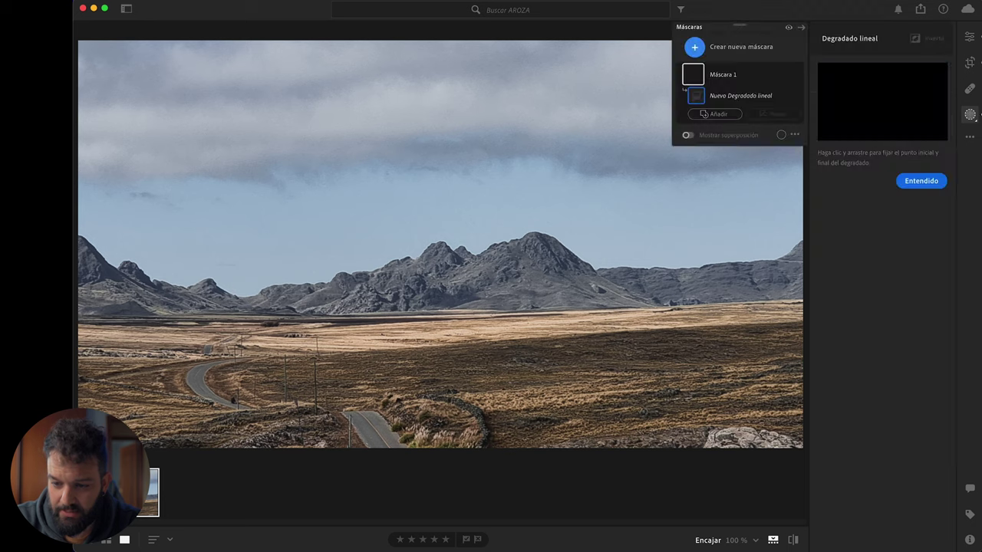
mouse_move(445, 460)
left_mouse_down()
mouse_move(446, 291)
mouse_move(466, 289)
left_mouse_up()
left_click_drag(883, 128, 941, 129)
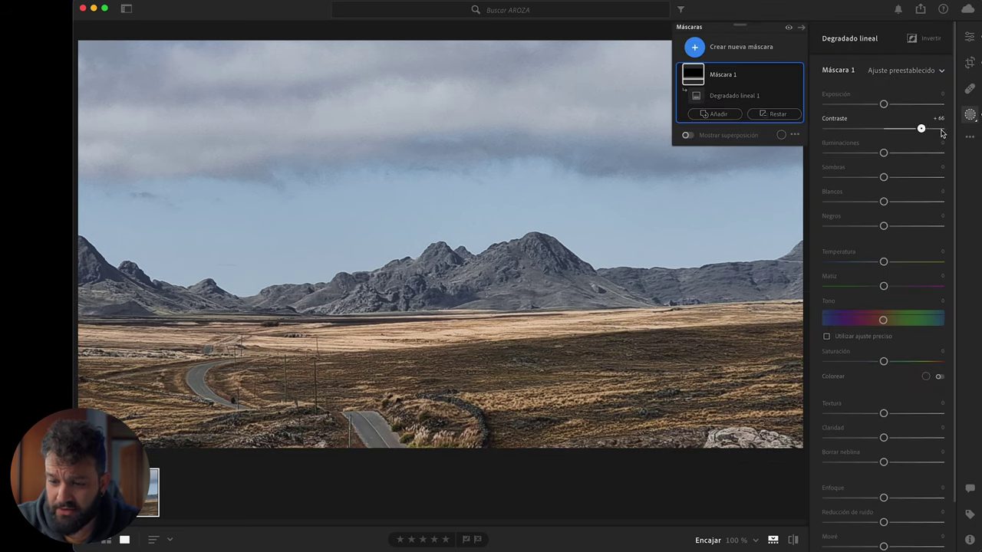
left_click_drag(883, 362, 871, 362)
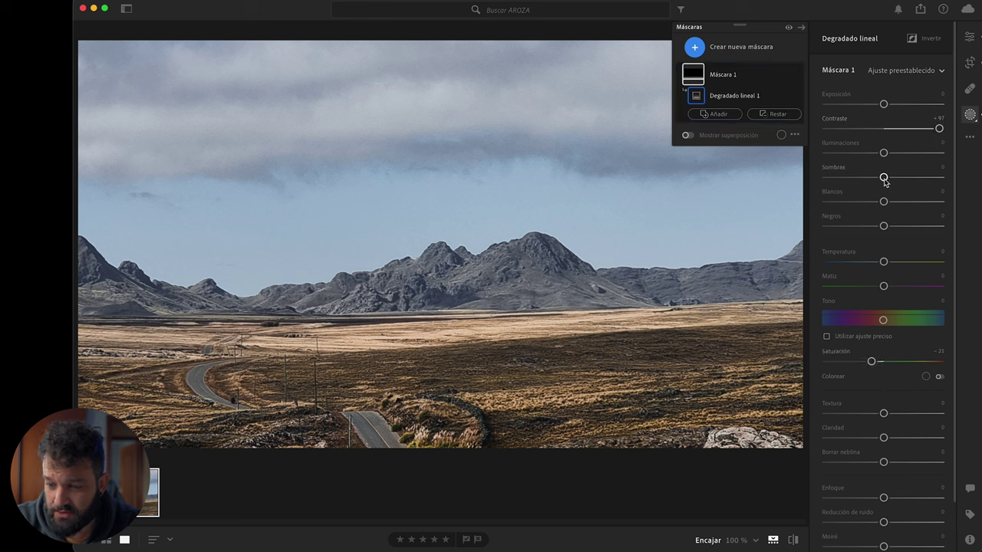
left_click_drag(884, 500, 870, 500)
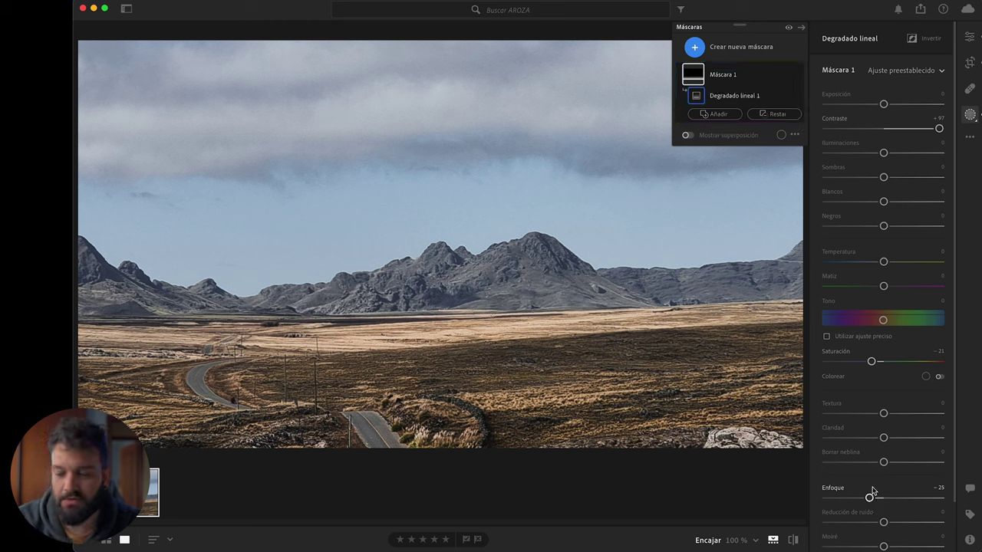
left_click(709, 48)
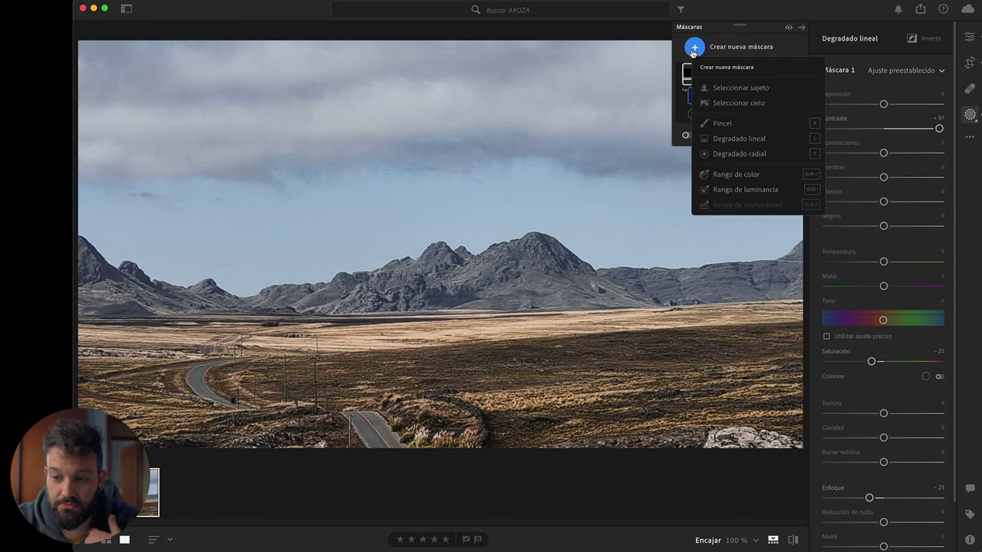
Paint an Auto Mask brush mask over the mountains and their peaks
left_click(721, 124)
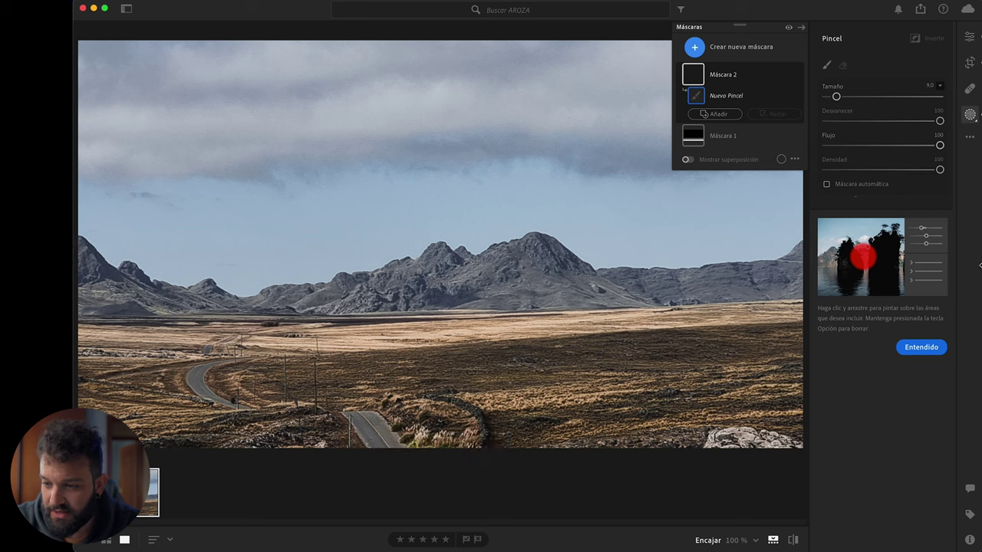
left_click(827, 184)
mouse_move(92, 265)
left_mouse_down()
mouse_move(165, 297)
mouse_move(230, 300)
mouse_move(396, 284)
mouse_move(456, 261)
mouse_move(529, 265)
mouse_move(432, 284)
mouse_move(483, 299)
mouse_move(537, 288)
mouse_move(545, 257)
mouse_move(404, 294)
mouse_move(767, 280)
mouse_move(801, 260)
left_mouse_up()
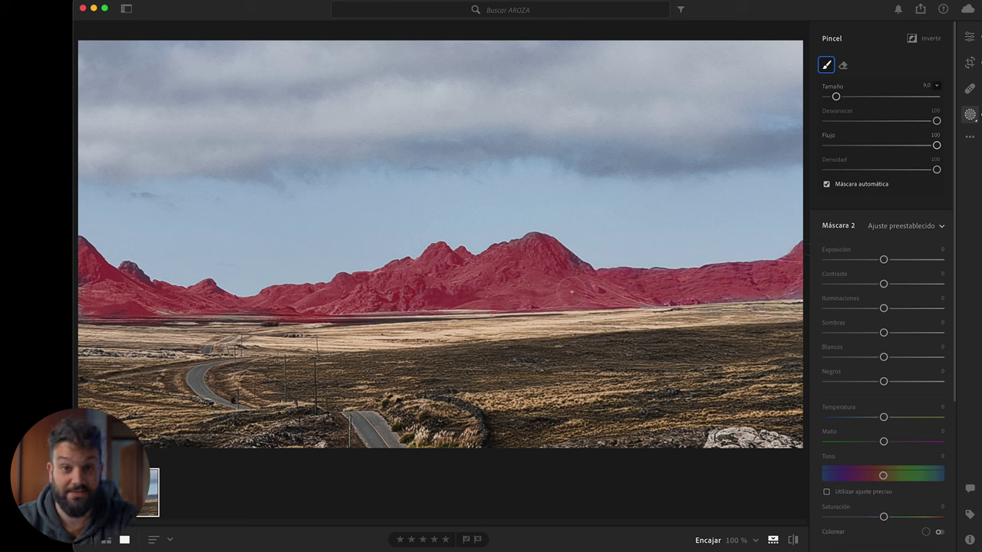
left_click(480, 238)
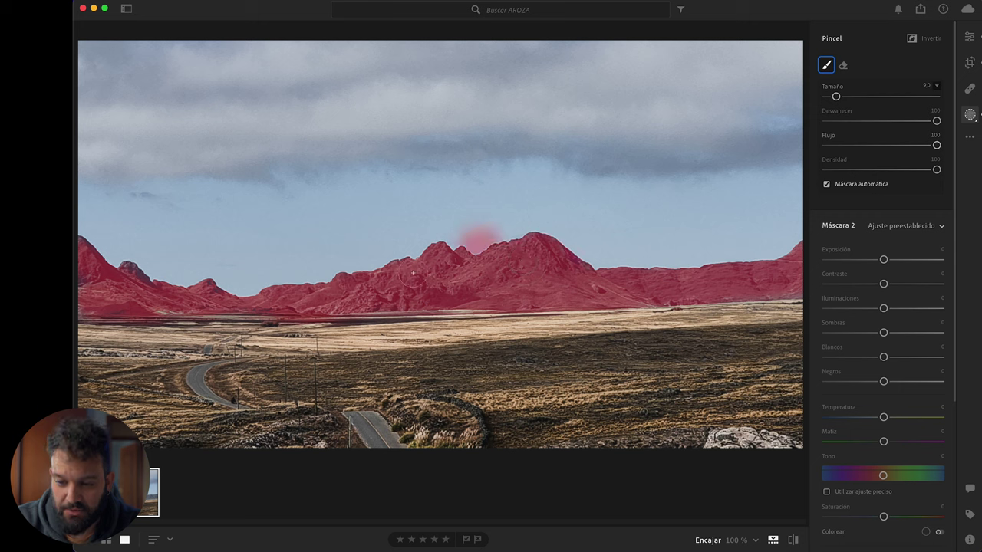
left_click(329, 272)
left_click(242, 284)
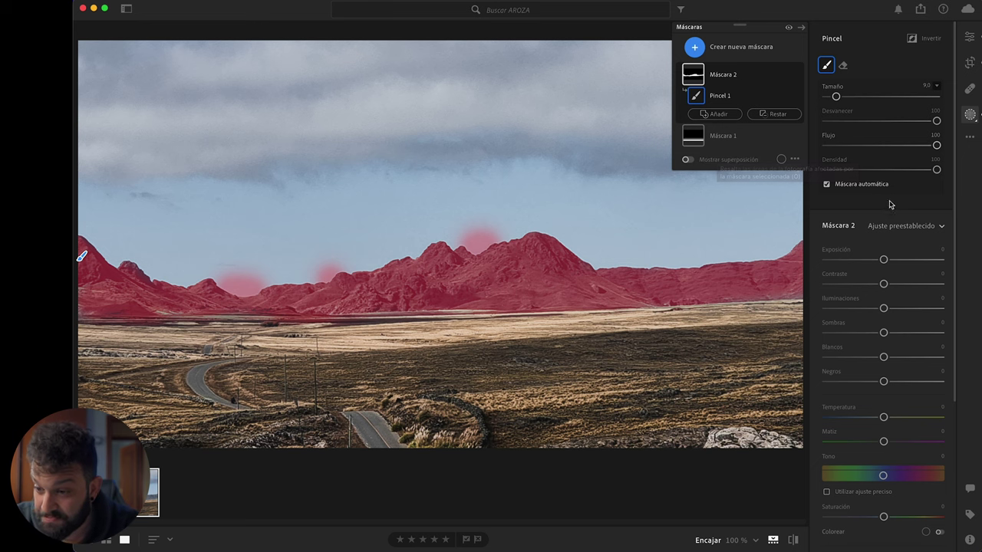
Give the mountain mask Contrast +30, Blacks -21, Temperature +33, Tint +16 and Texture +7
mouse_move(884, 284)
left_mouse_down()
mouse_move(920, 285)
mouse_move(904, 285)
left_mouse_up()
mouse_move(884, 381)
left_mouse_down()
mouse_move(853, 381)
mouse_move(906, 418)
mouse_move(893, 443)
mouse_move(903, 417)
left_mouse_up()
scroll(909, 475, "down", 2)
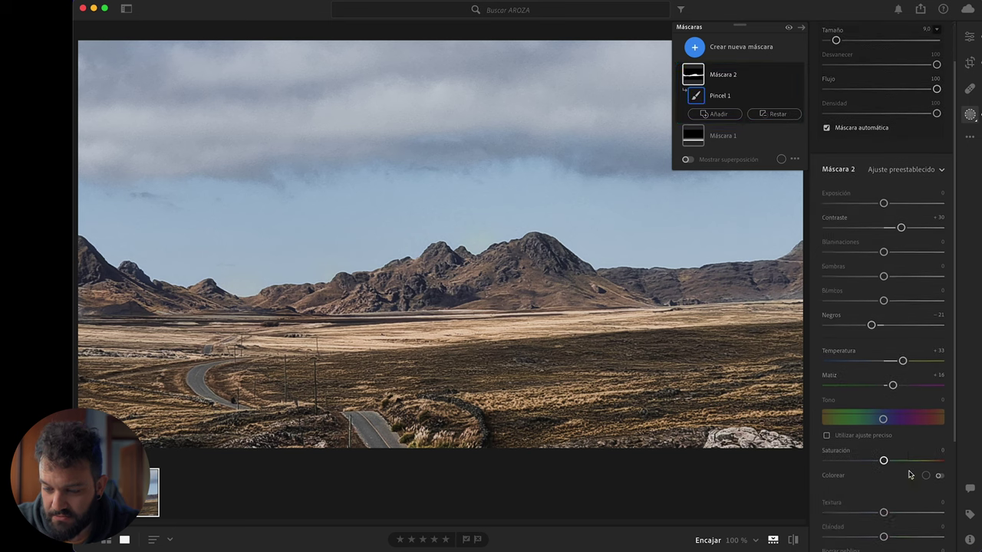
scroll(909, 475, "down", 2)
left_click_drag(883, 457, 886, 486)
scroll(887, 458, "down", 2)
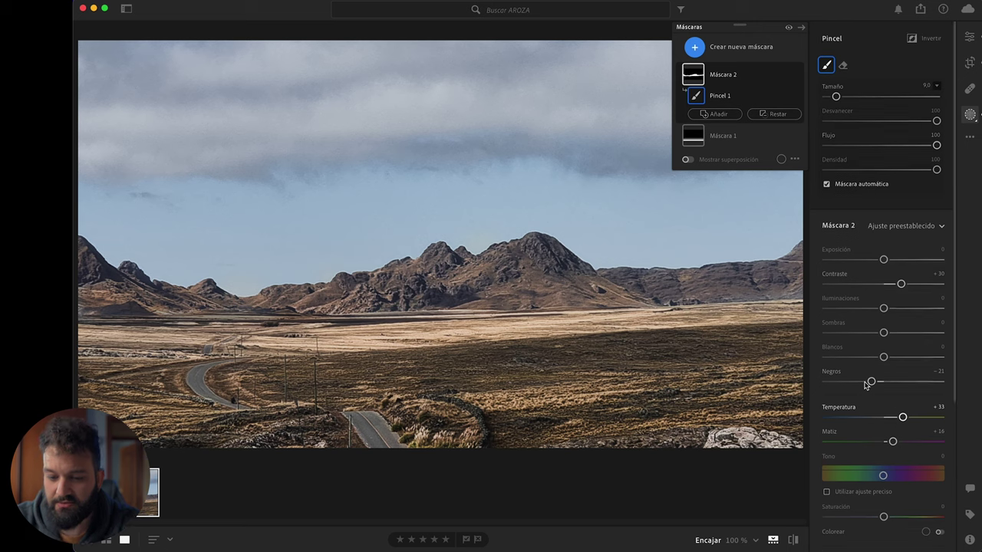
Lower Texture and Clarity to -9, then reopen the photo from the album grid
key("e")
left_click(844, 174)
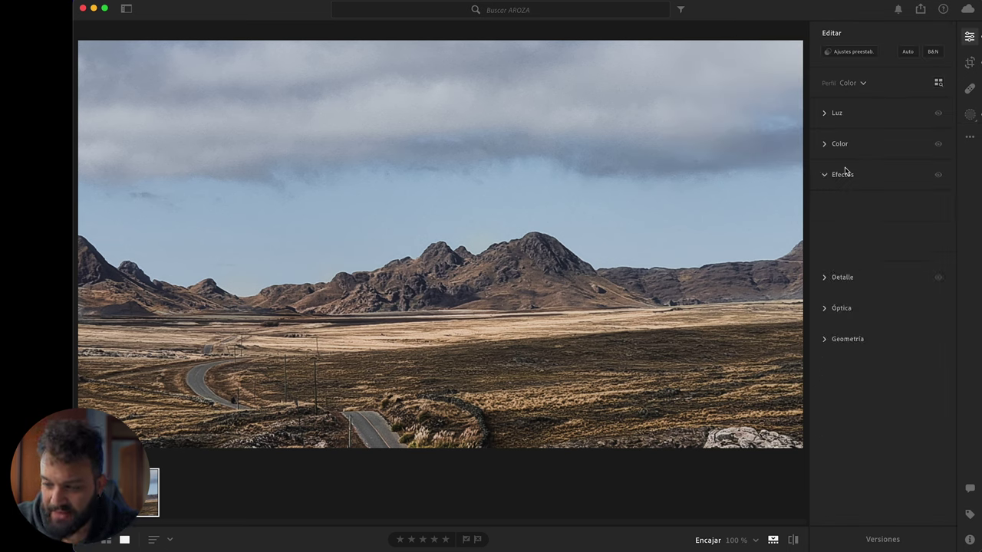
left_click_drag(884, 233, 878, 207)
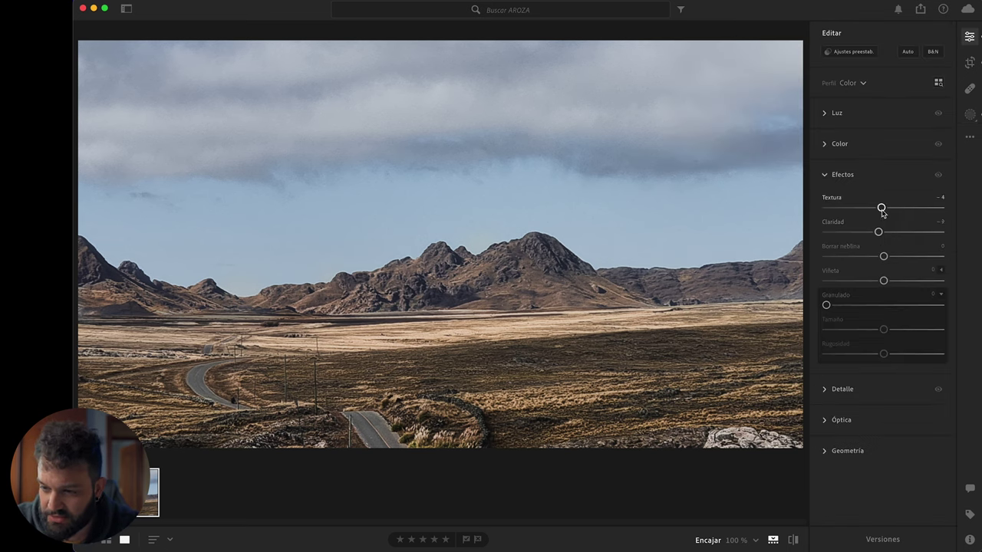
key("g")
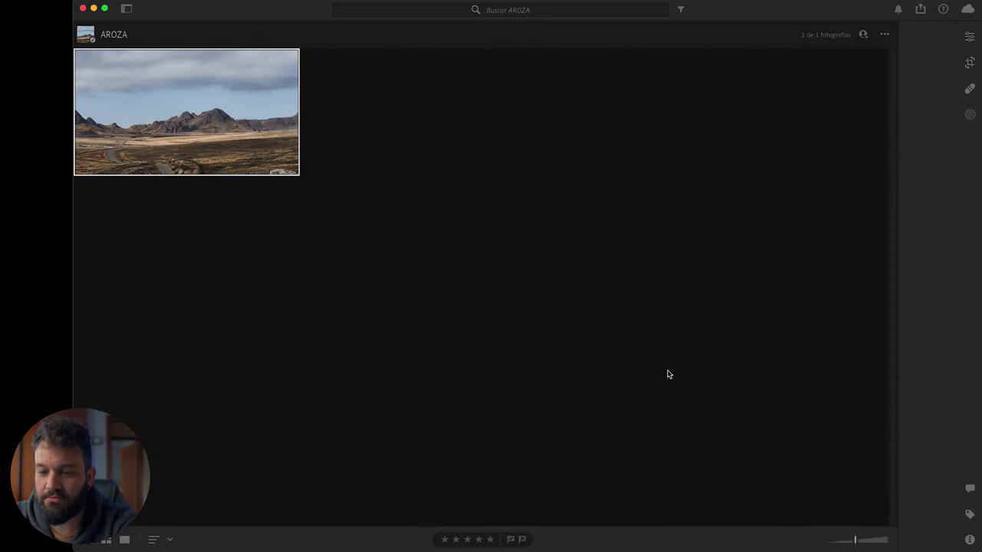
double_click(196, 89)
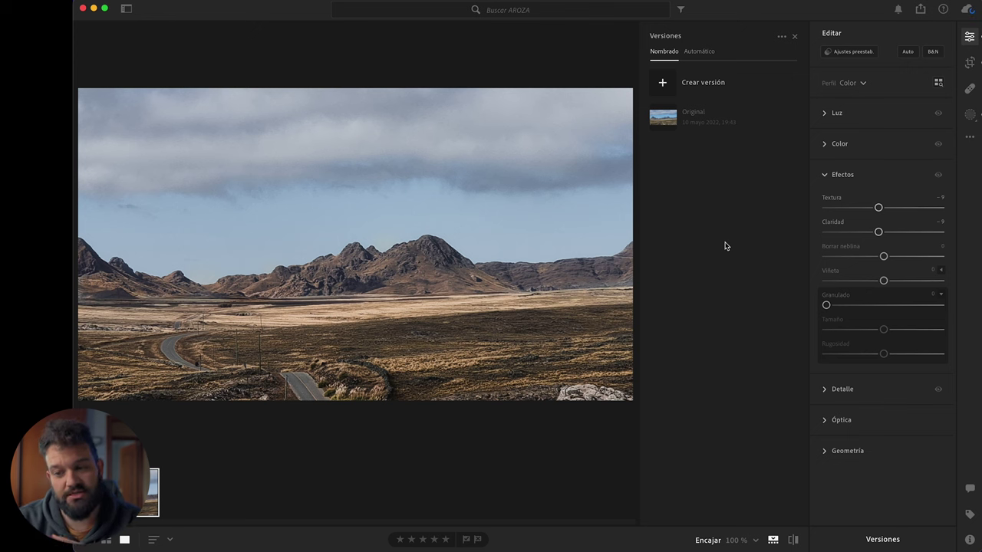
Open the DAN album's fountain photo in the Edit panel with Efectos collapsed
left_click(126, 9)
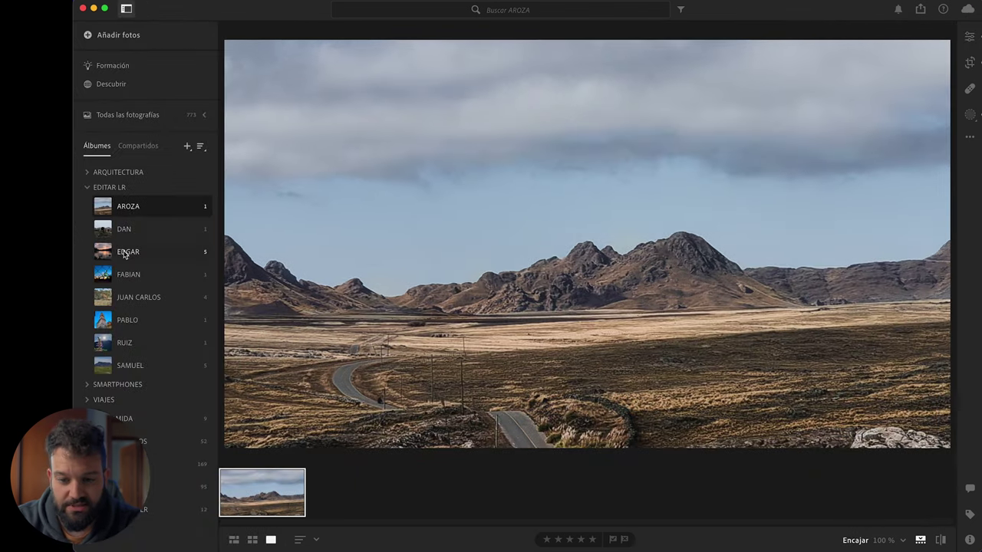
left_click(140, 234)
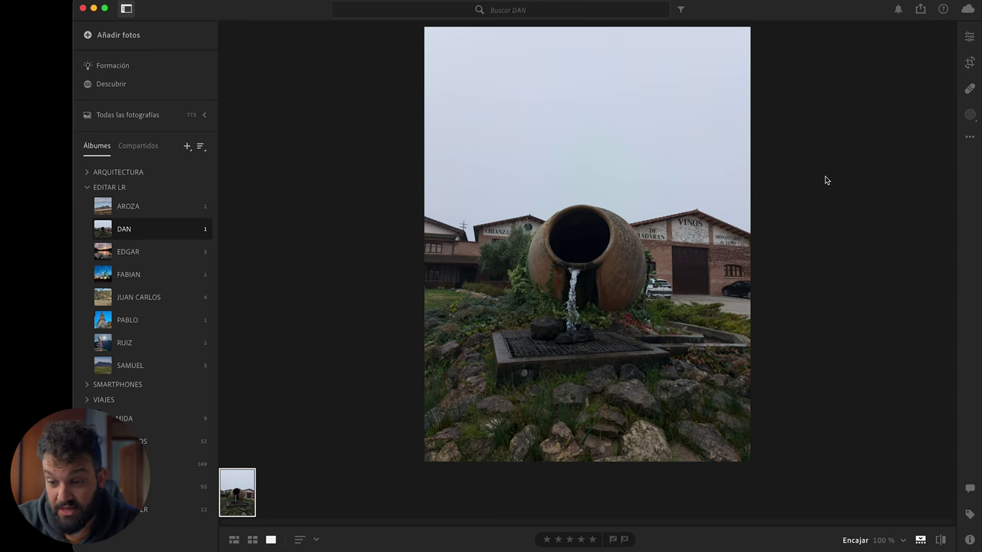
left_click(970, 35)
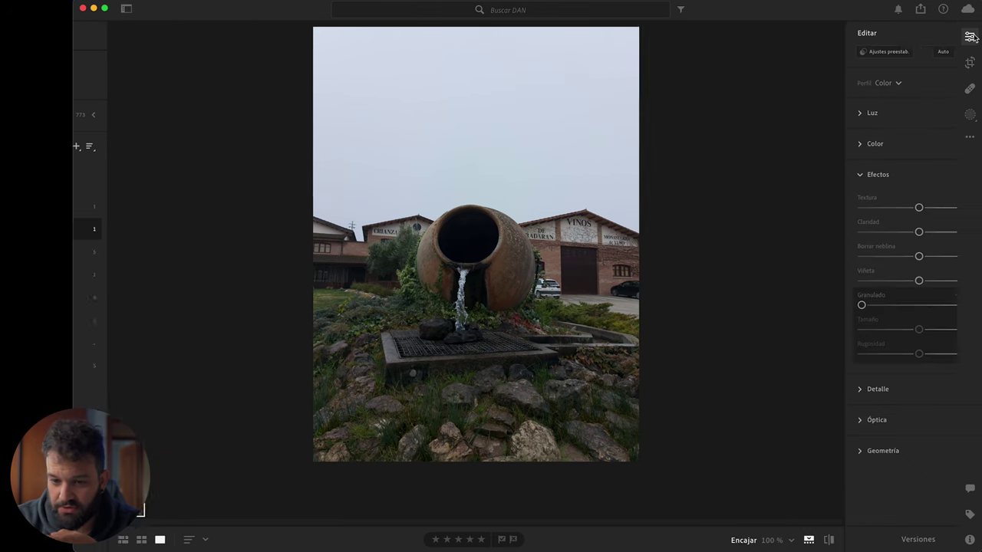
left_click(862, 183)
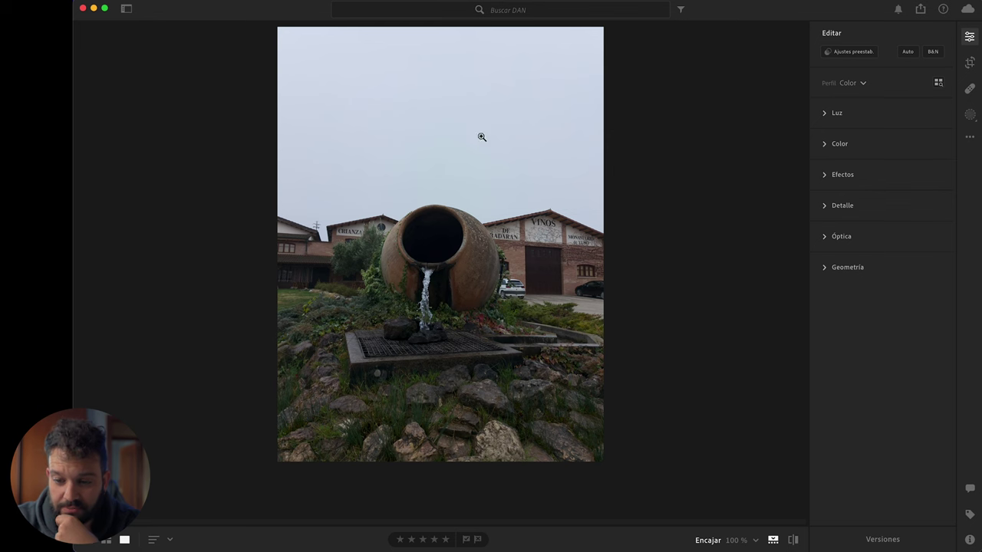
Zoom to 100% on the jug, pan to the roof lettering, then return to Fit
left_click(472, 254)
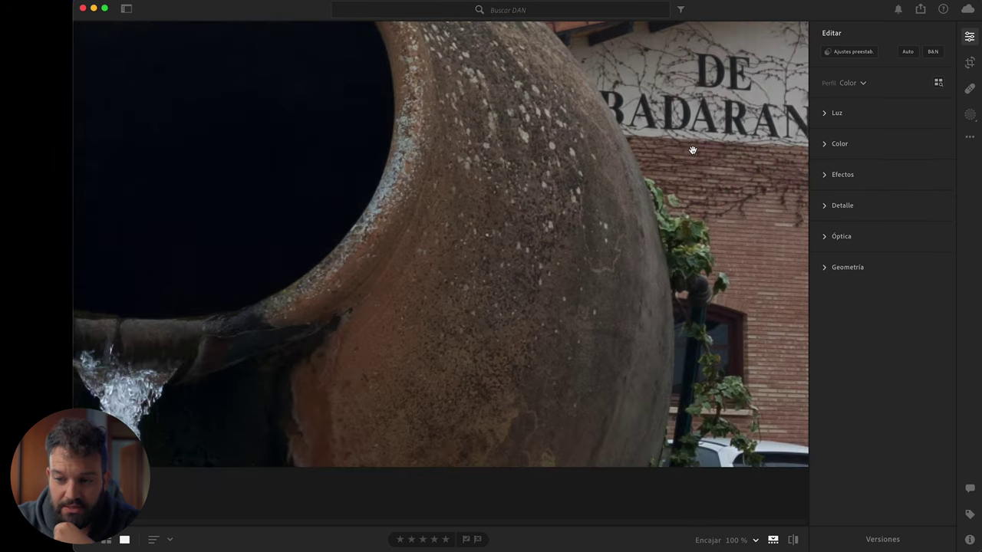
left_click_drag(692, 149, 593, 253)
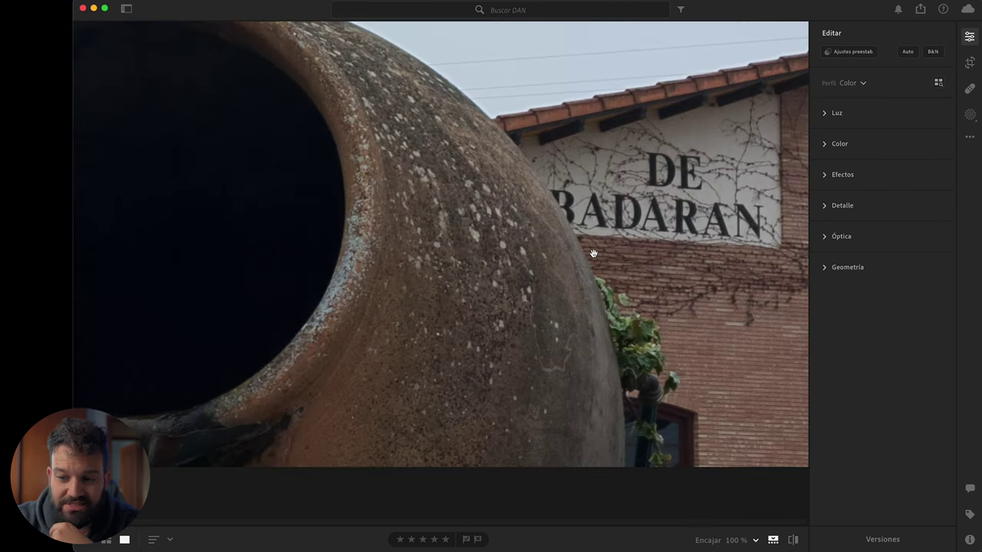
left_click(579, 190)
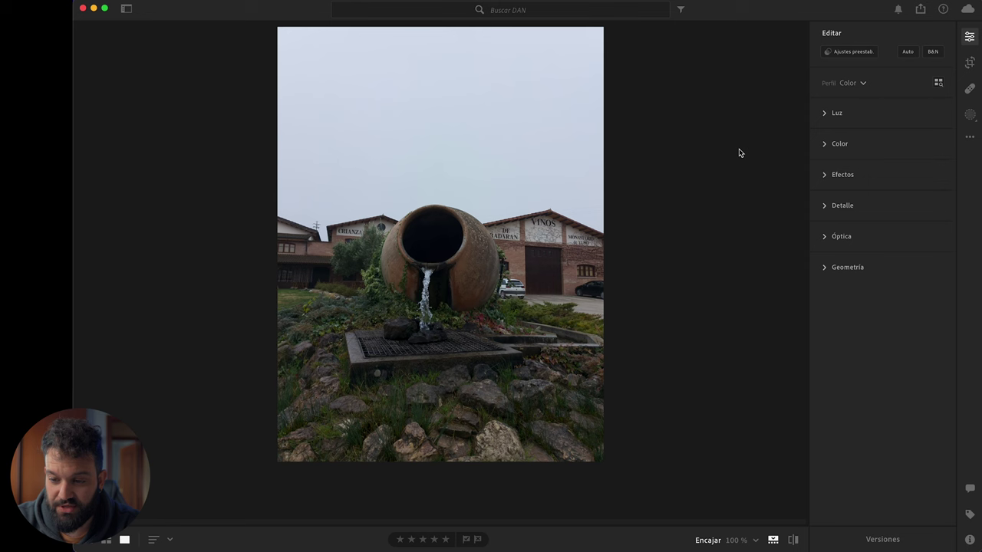
left_click(970, 62)
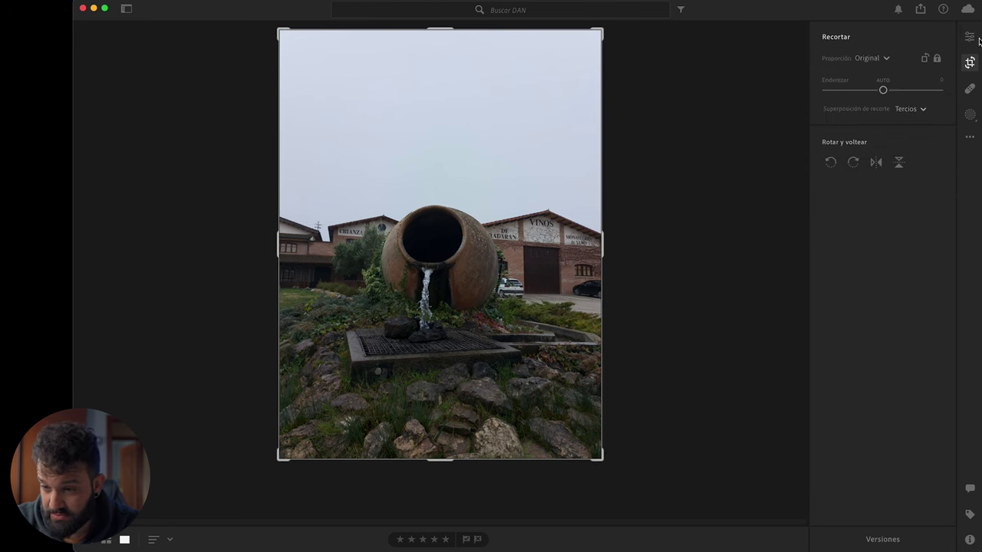
Try the Auto and Total Upright corrections in Geometría
left_click(970, 62)
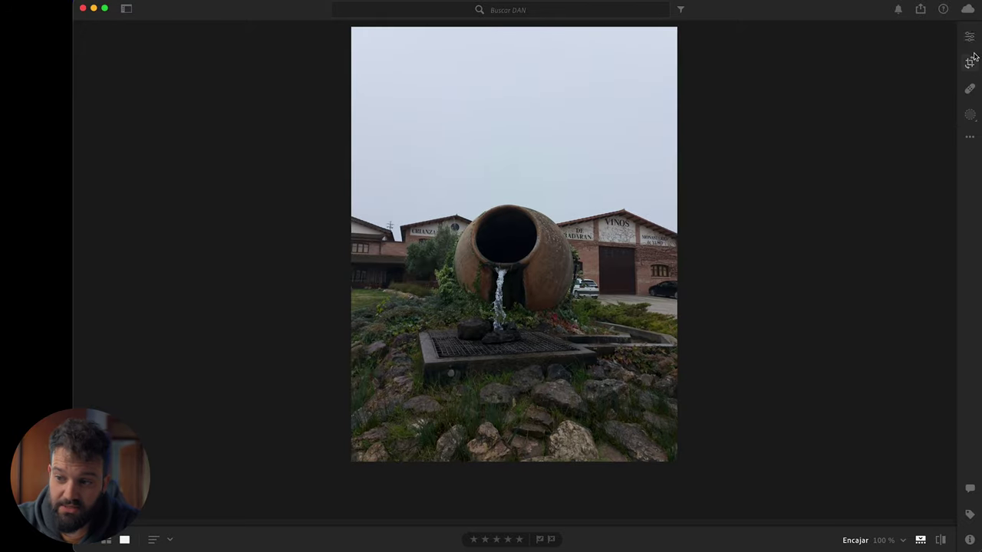
left_click(971, 39)
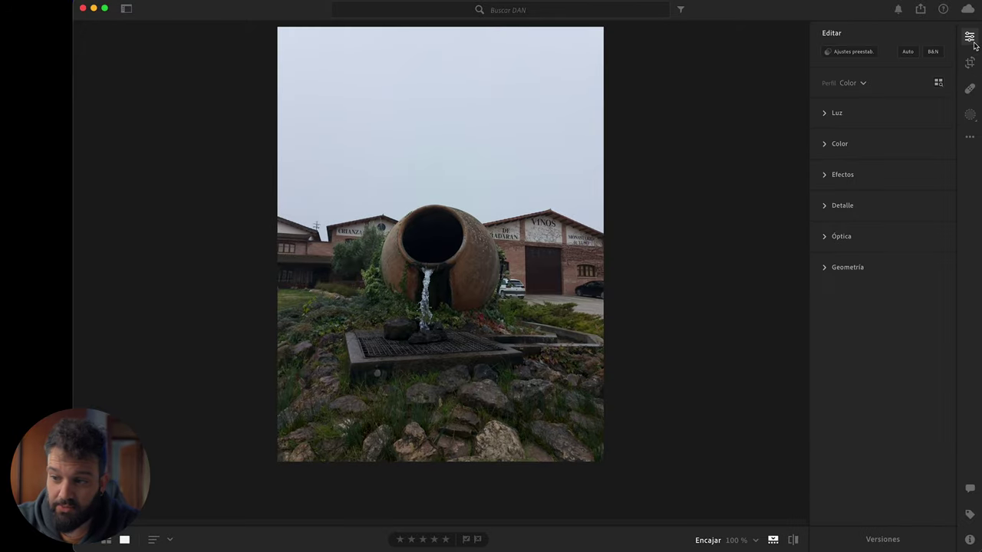
left_click(844, 268)
left_click(864, 285)
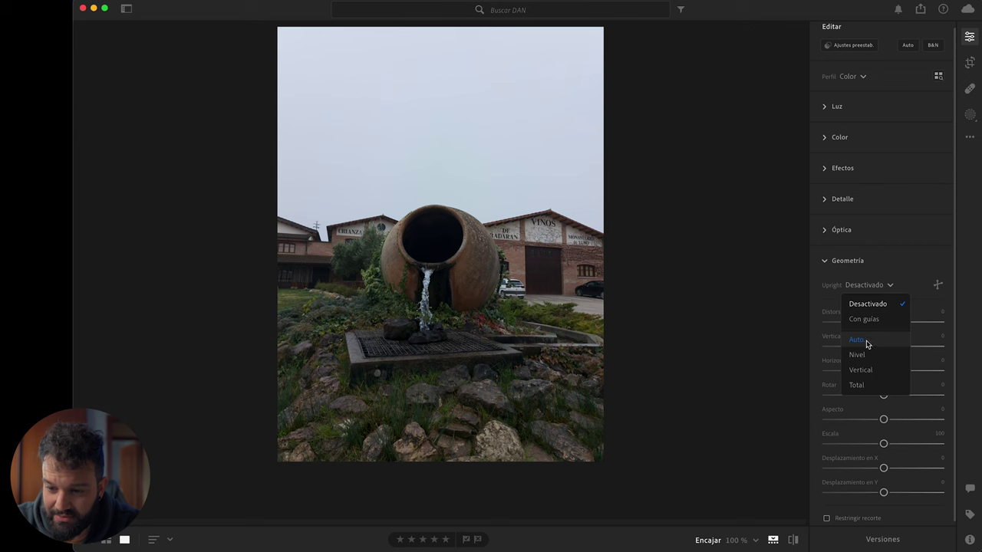
left_click(866, 342)
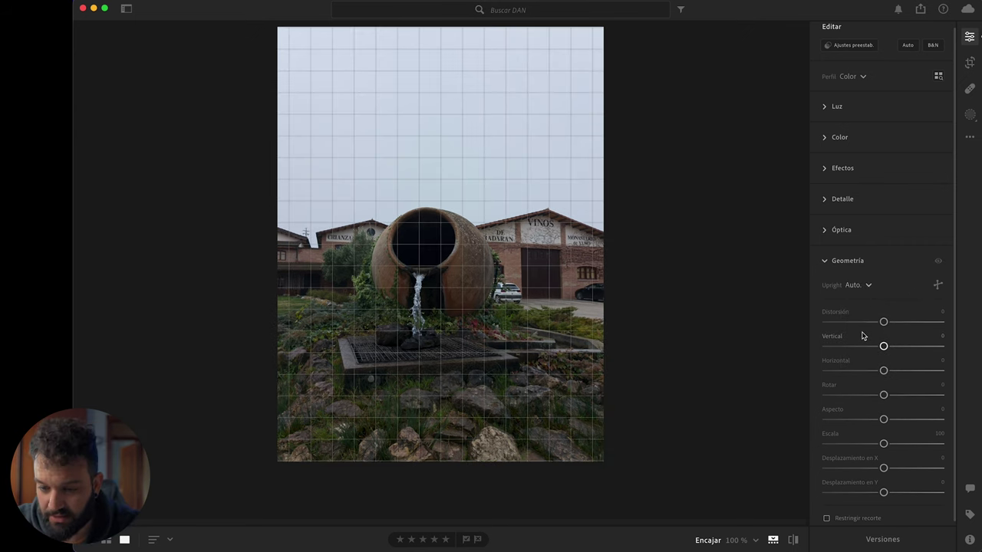
left_click(863, 284)
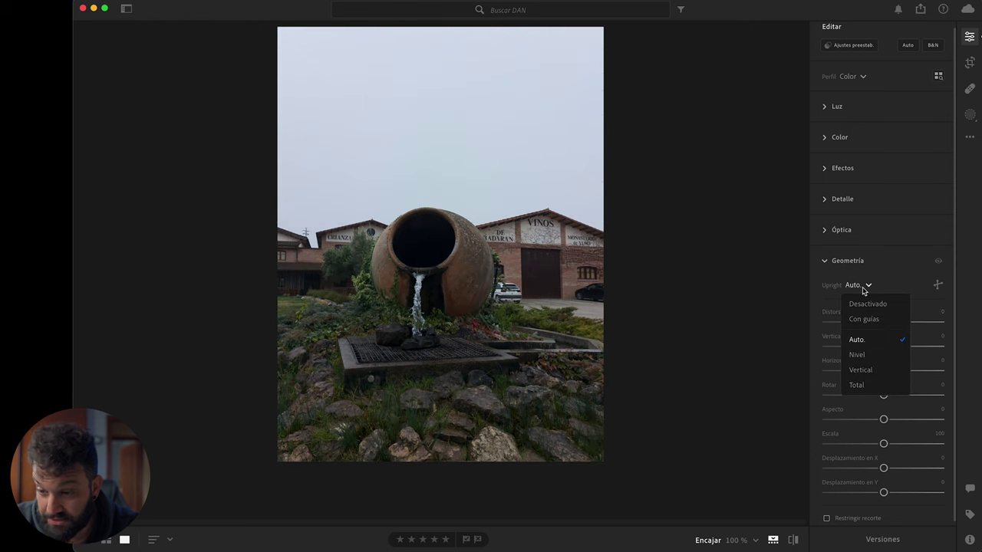
left_click(857, 384)
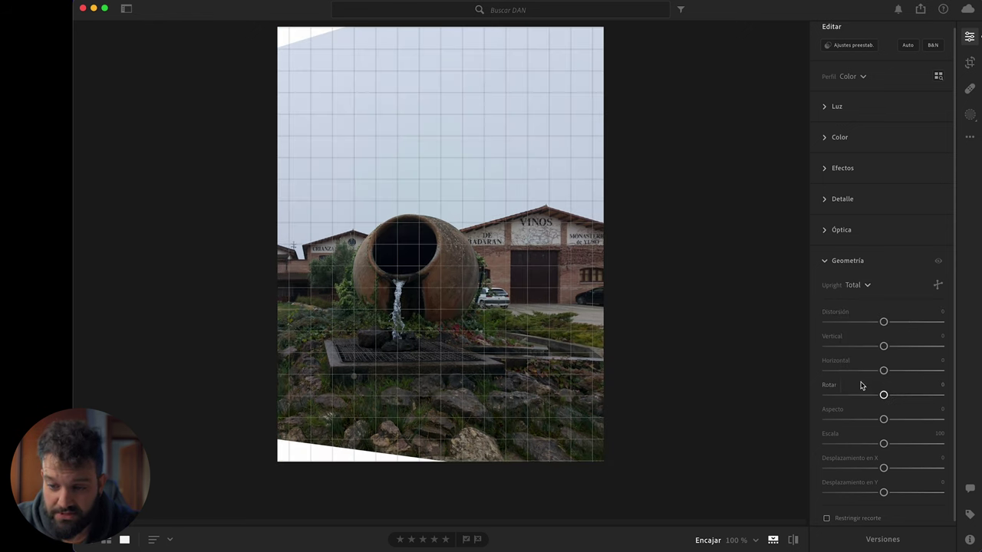
Compare Vertical, Auto and Nivel Upright modes, settling on Vertical
left_click(860, 285)
left_click(869, 367)
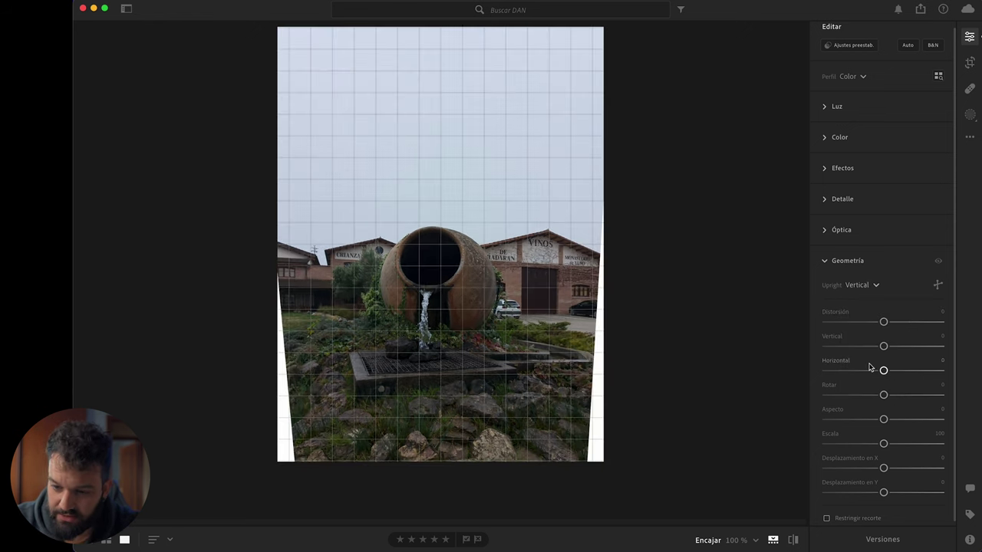
left_click(870, 290)
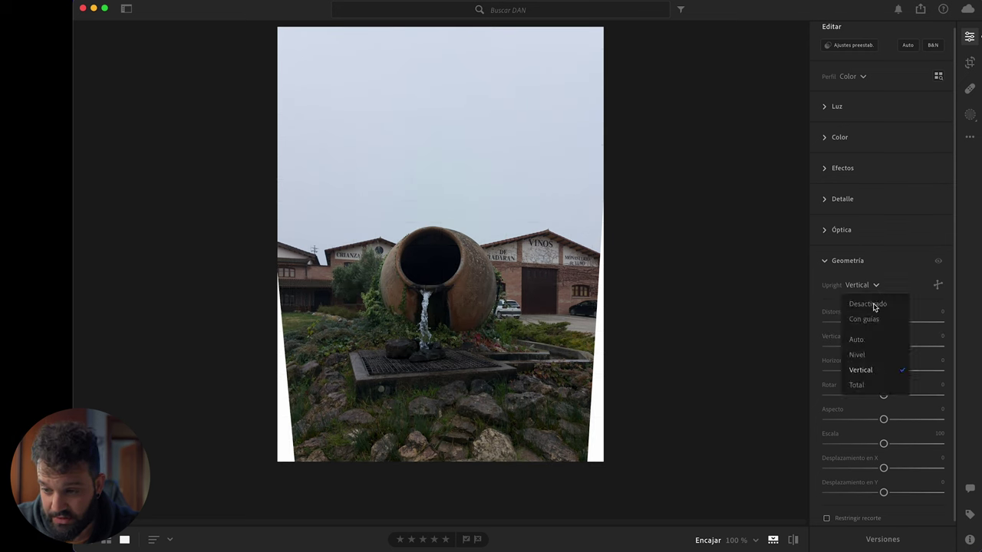
left_click(874, 338)
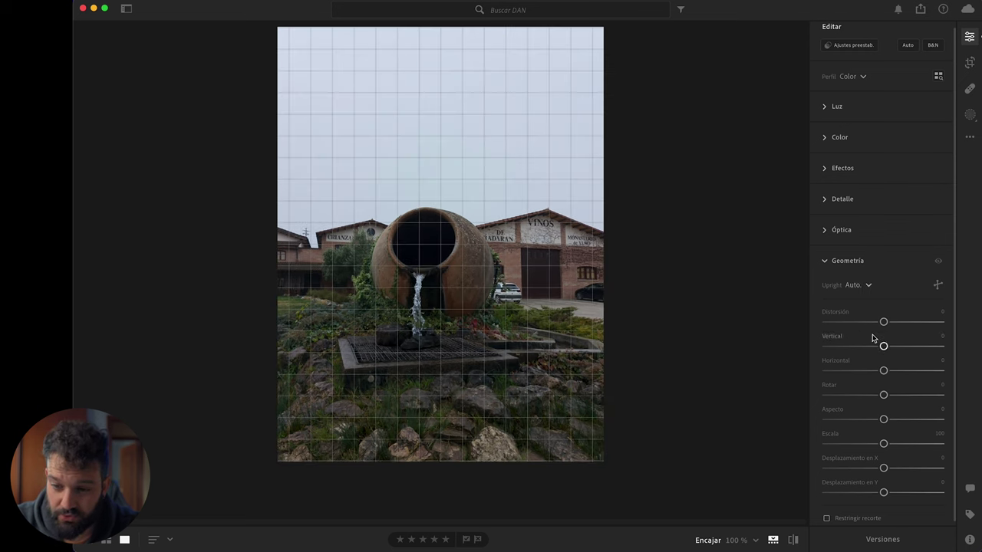
left_click(858, 285)
left_click(867, 340)
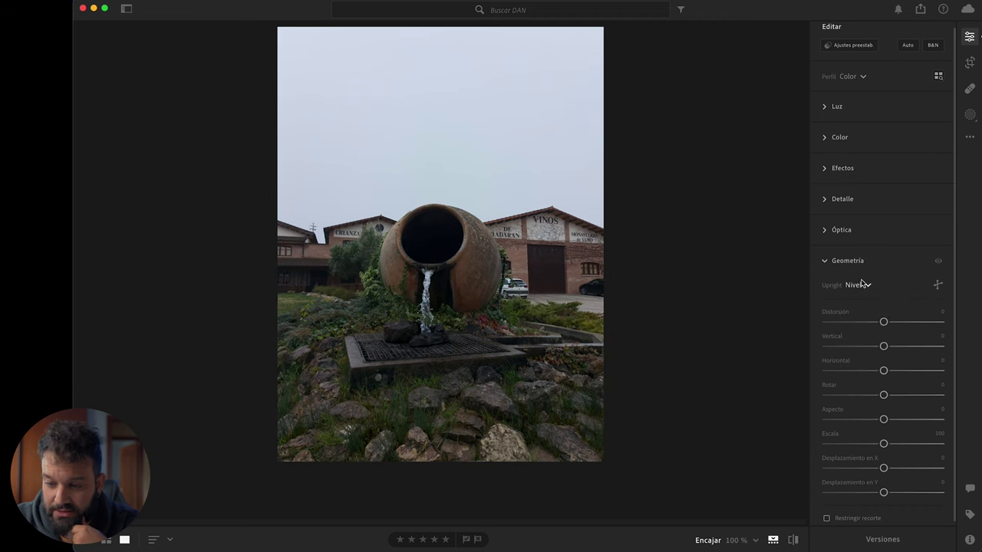
left_click(862, 285)
left_click(873, 375)
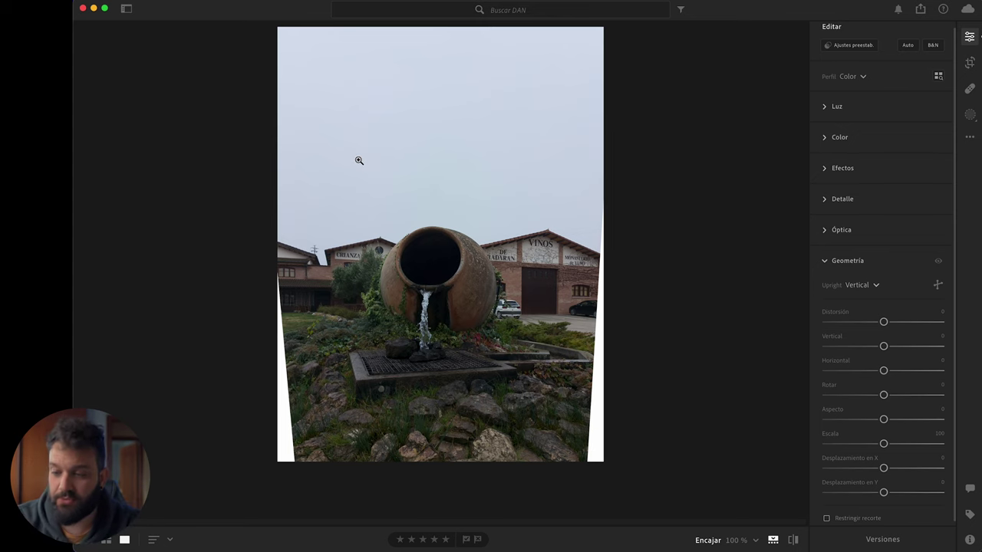
left_click(971, 65)
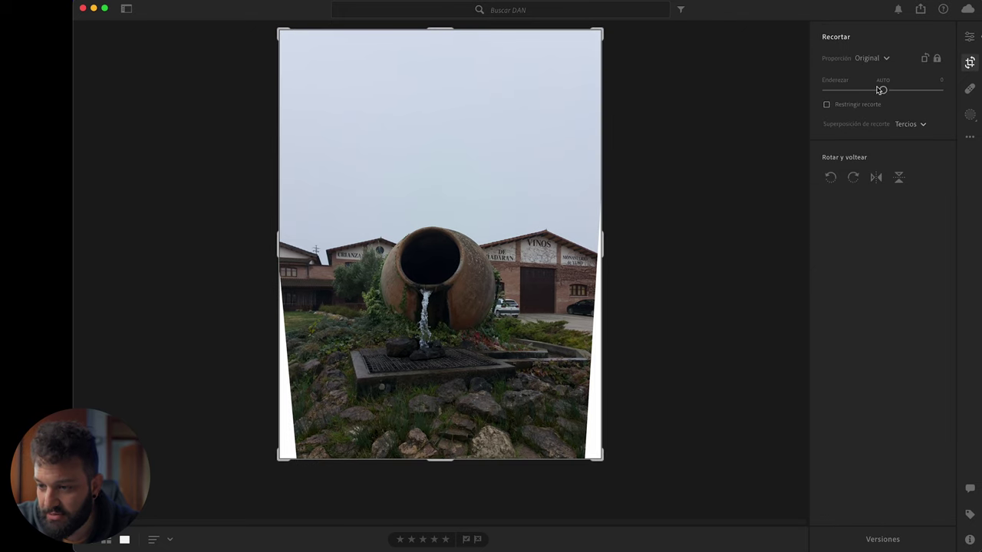
Try a 9 x 16 crop, then crop to 4 x 5 including more foreground, re-centred on the jug
left_click(883, 61)
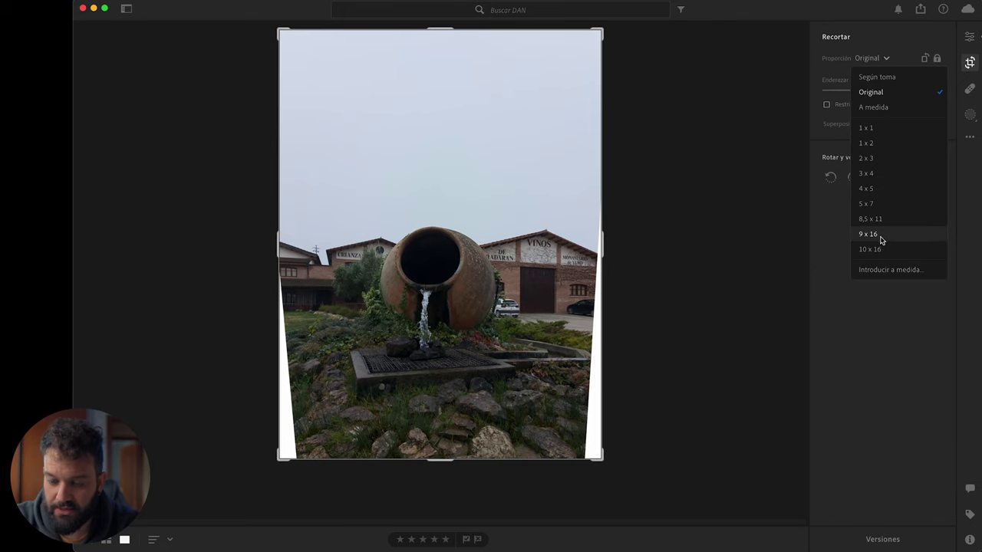
left_click(881, 239)
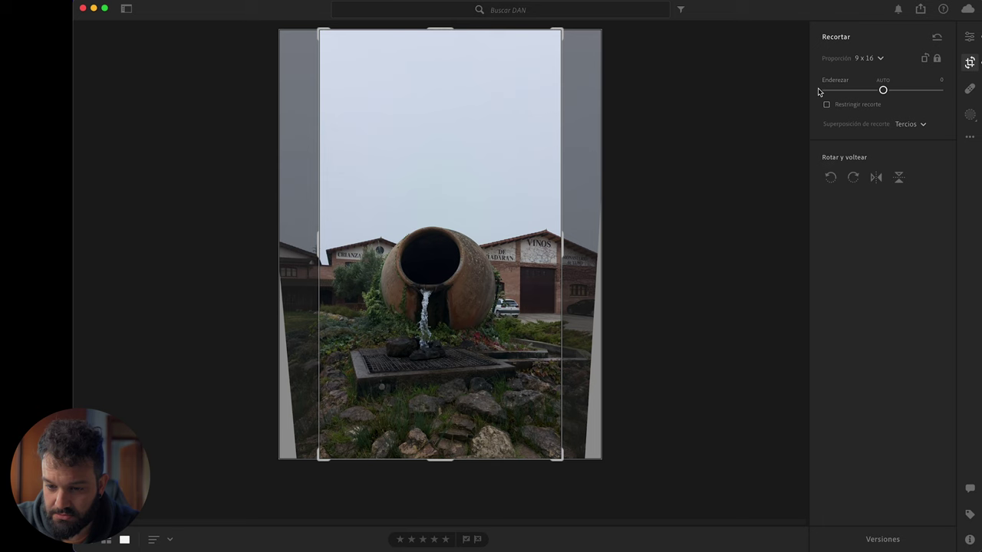
mouse_move(486, 136)
left_mouse_down()
mouse_move(498, 133)
mouse_move(483, 134)
left_mouse_up()
left_click(871, 59)
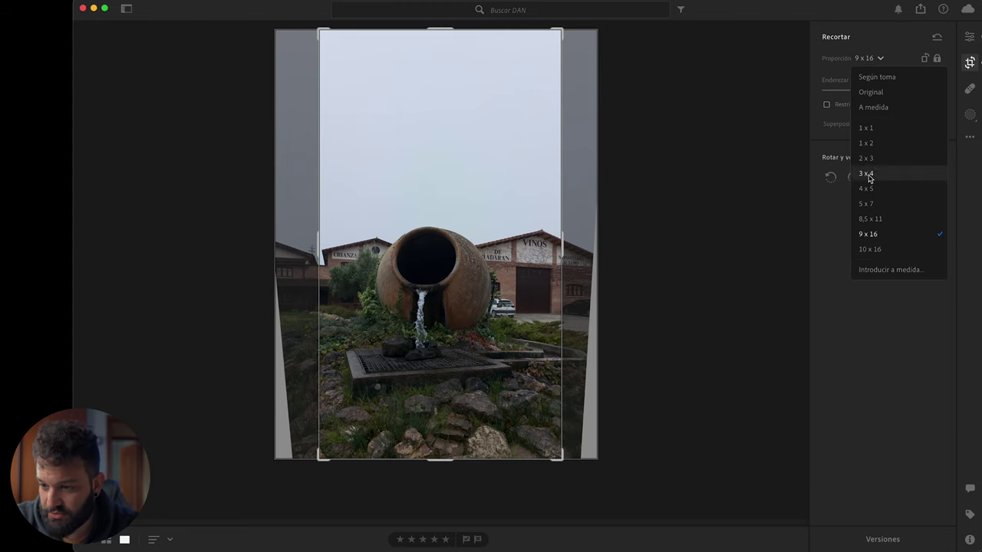
left_click(866, 173)
mouse_move(447, 398)
left_mouse_down()
mouse_move(447, 388)
mouse_move(443, 440)
left_mouse_up()
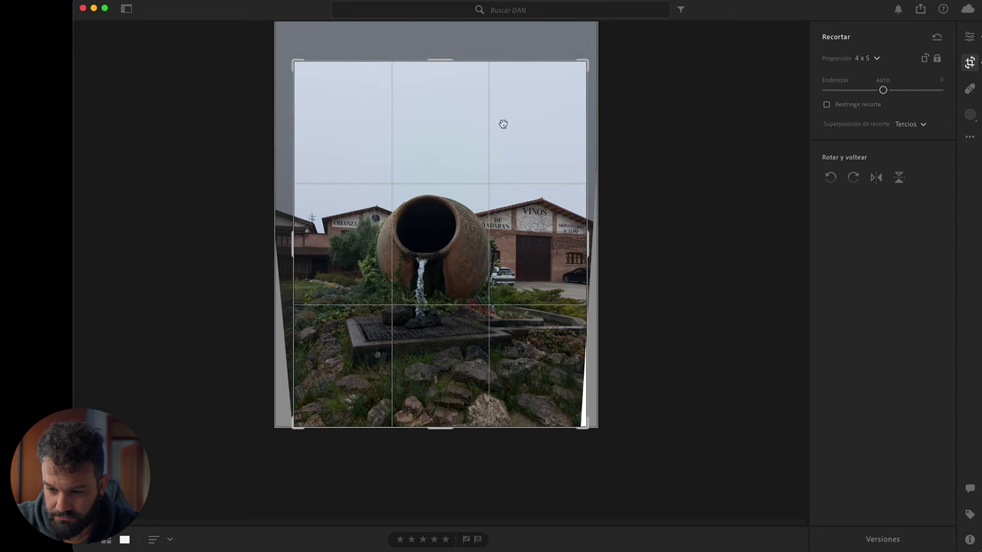
mouse_move(587, 238)
left_mouse_down()
mouse_move(508, 200)
mouse_move(510, 219)
left_mouse_up()
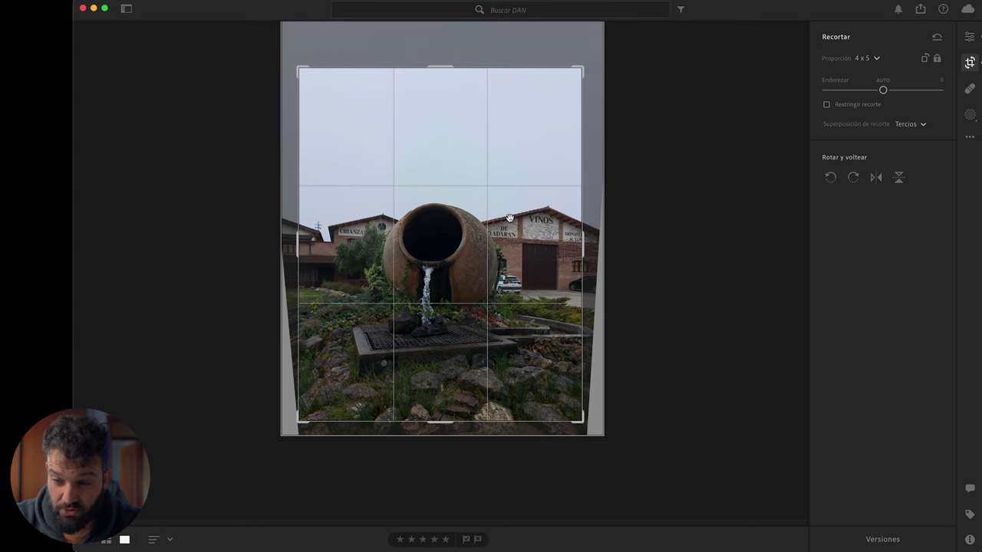
key("e")
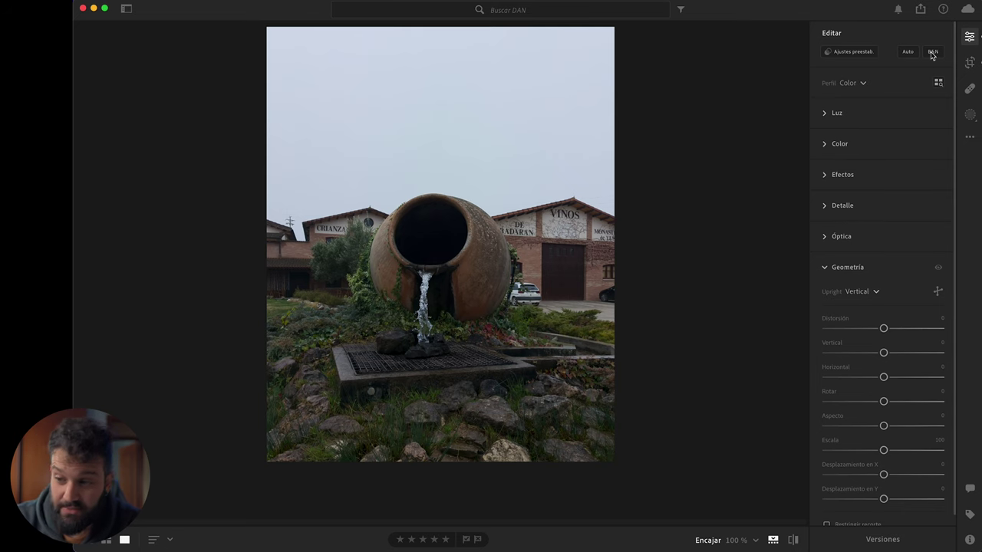
Refine the 4 x 5 crop by nudging the photo slightly left and up
left_click(969, 63)
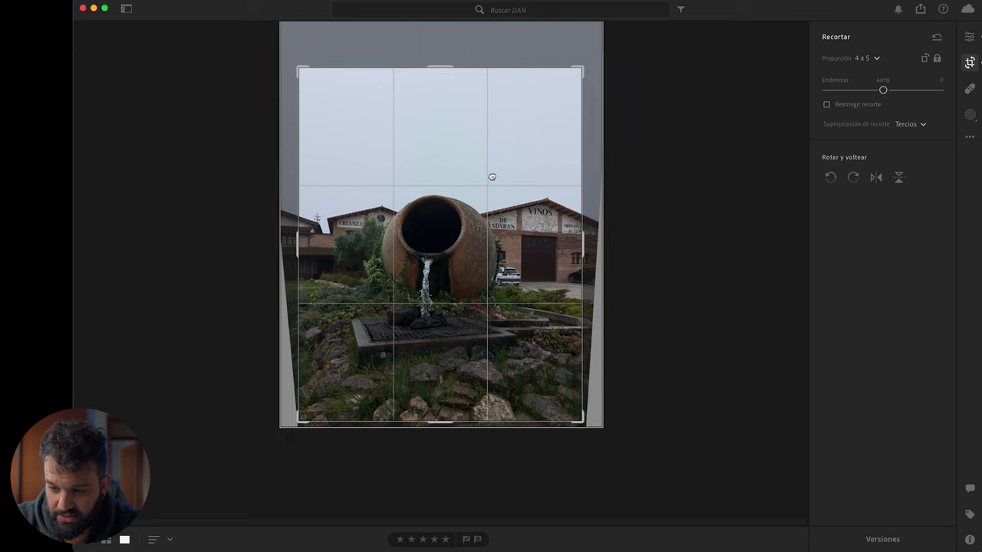
left_click_drag(492, 172, 489, 169)
key("Return")
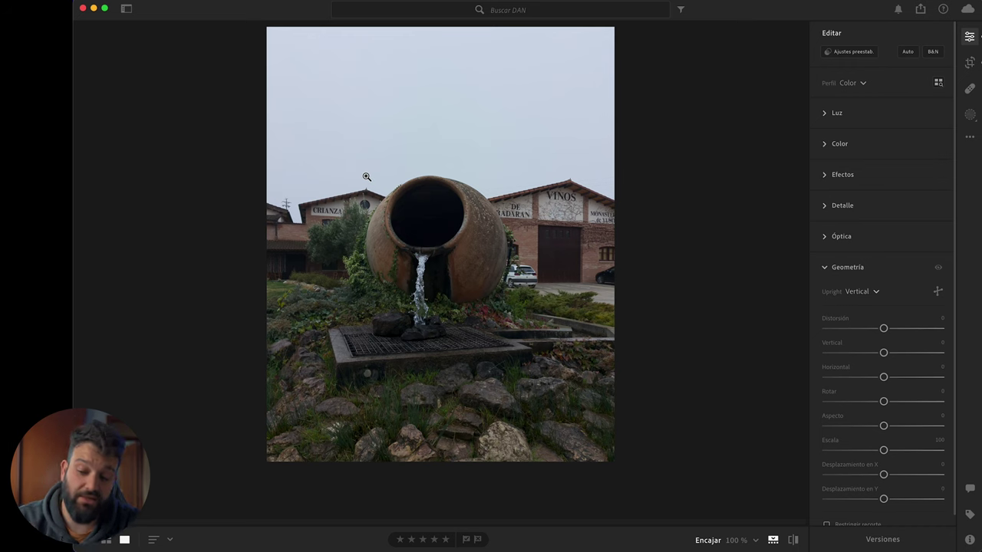
Draw a linear gradient mask upward from the bottom edge of the photo
left_click(969, 114)
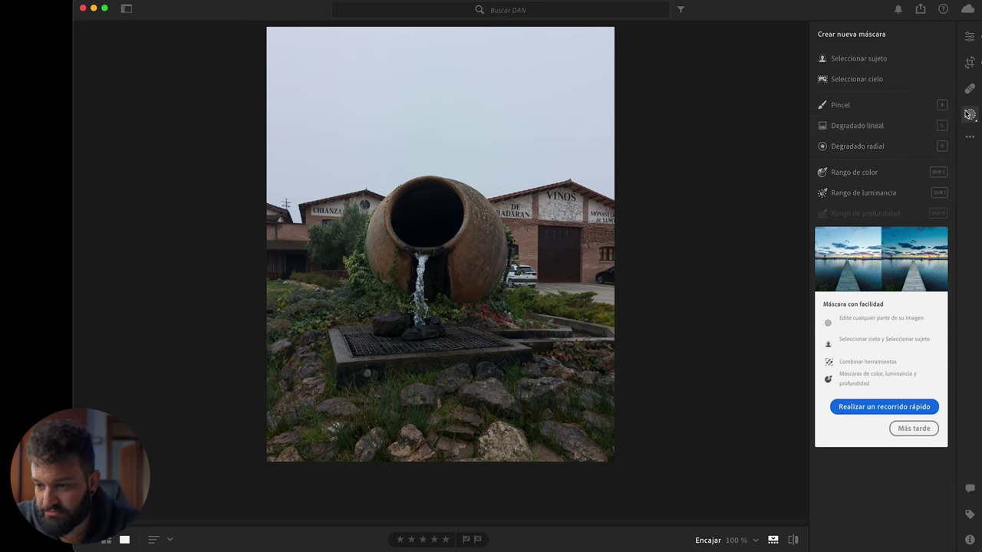
left_click(889, 125)
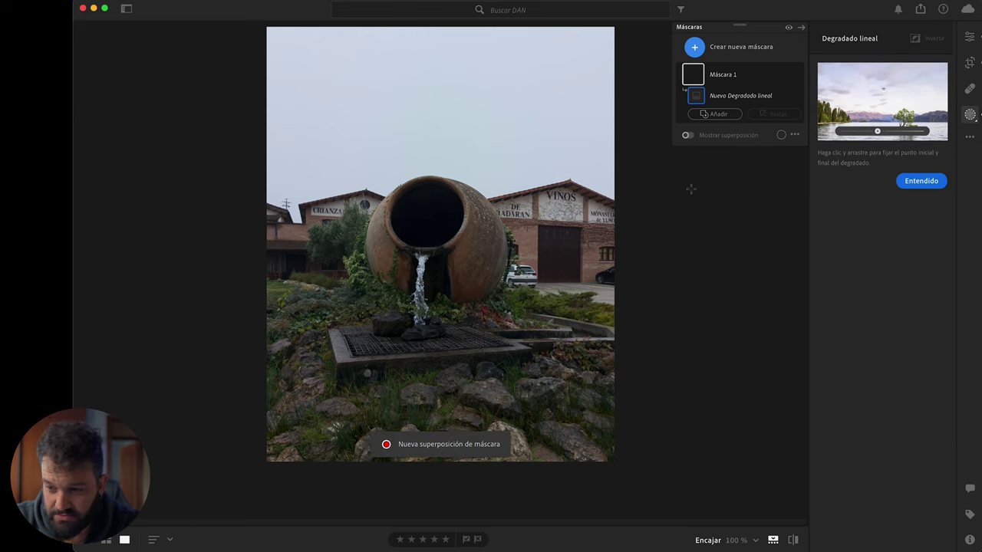
left_click(721, 80)
left_click(924, 184)
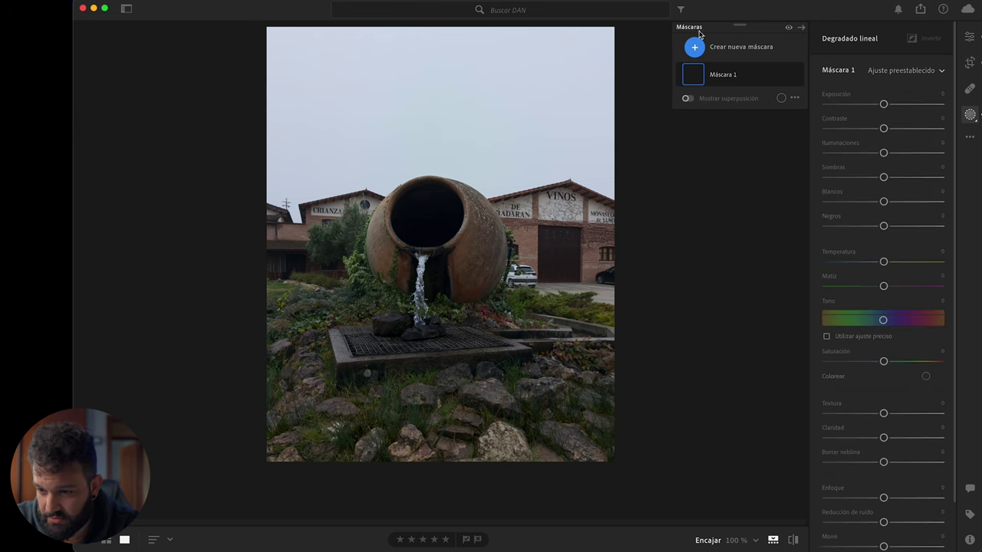
left_click(721, 79)
left_click(793, 74)
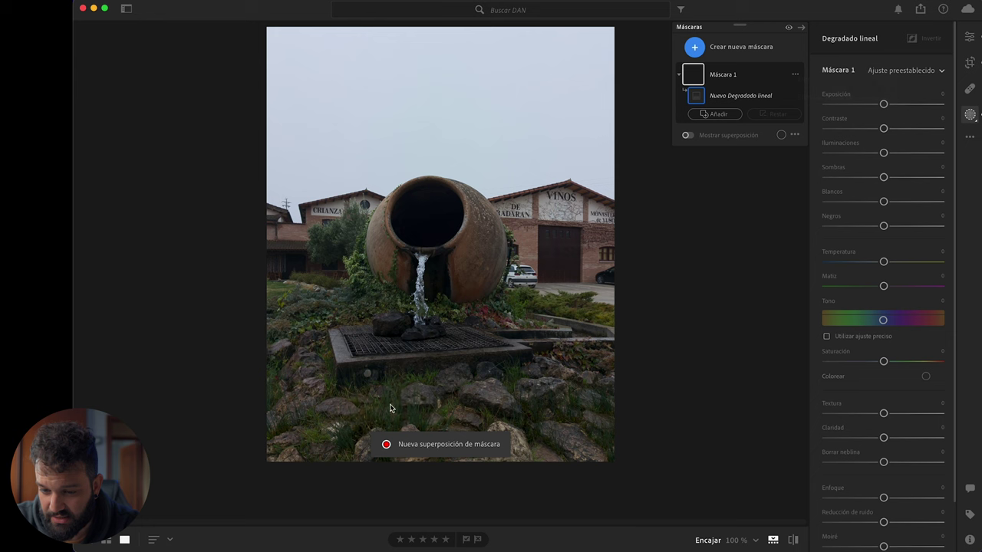
left_click_drag(418, 464, 419, 383)
Set the gradient mask to exposure -0.44, contrast +100, saturation -24 and sharpness -51
left_click_drag(884, 129, 952, 138)
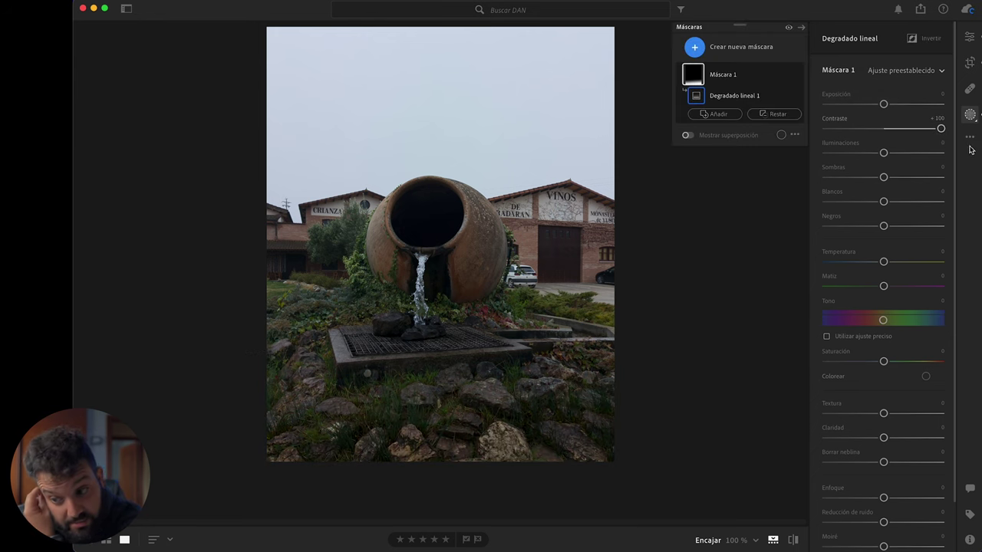
left_click_drag(884, 498, 859, 499)
left_click_drag(884, 363, 873, 363)
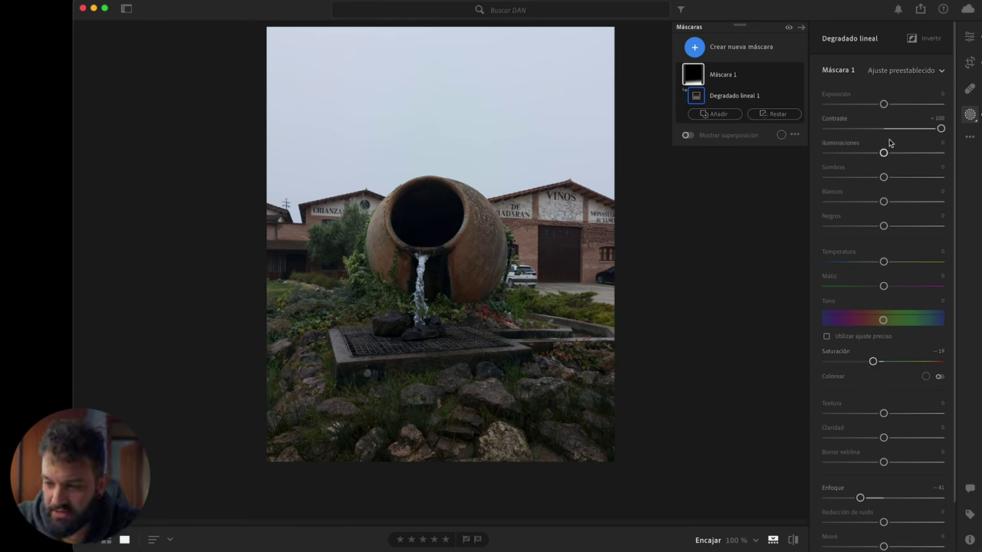
left_click_drag(885, 112, 881, 112)
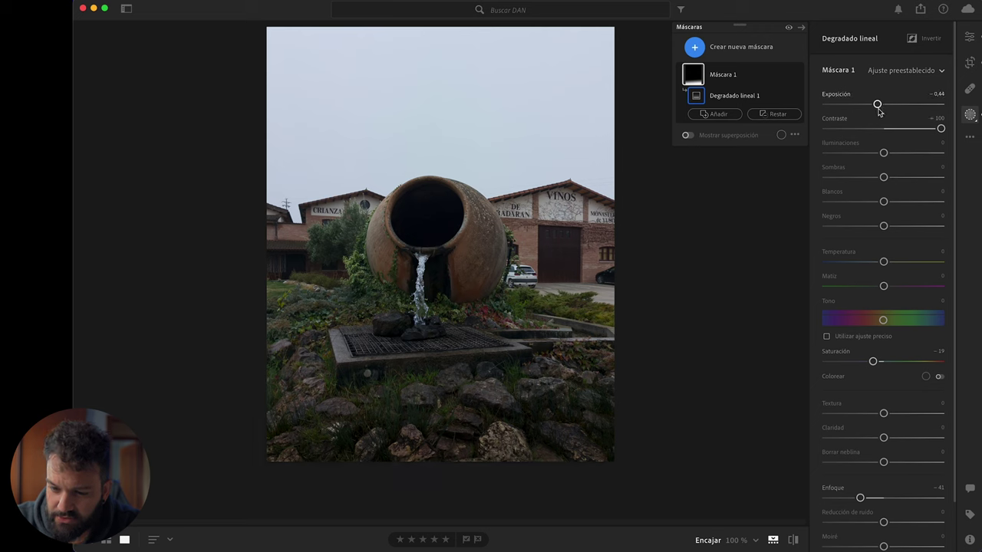
left_click_drag(873, 361, 870, 362)
left_click_drag(860, 498, 853, 498)
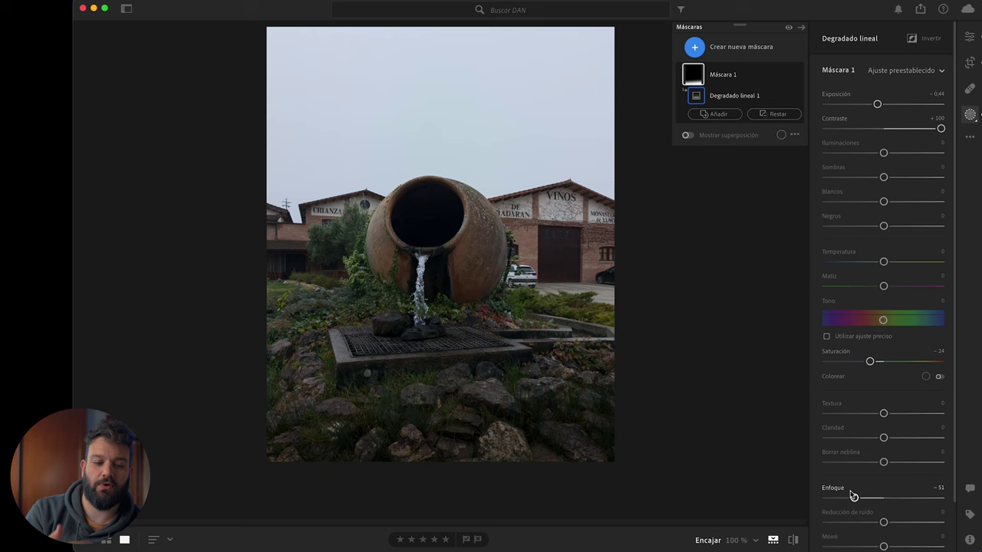
left_click(727, 46)
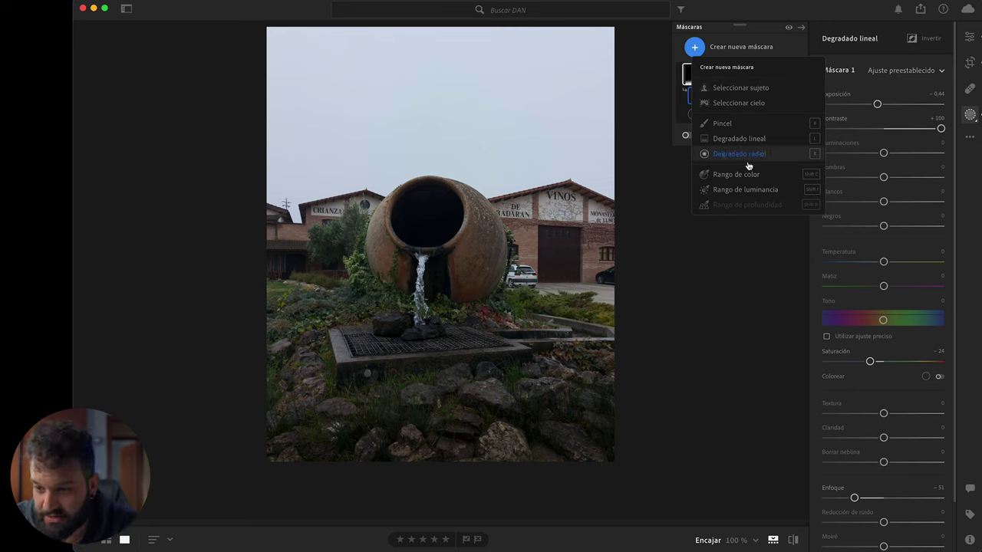
Mask the jar with Select Subject; set sharpness +100, texture +6, clarity +6, saturation +14
left_click(741, 89)
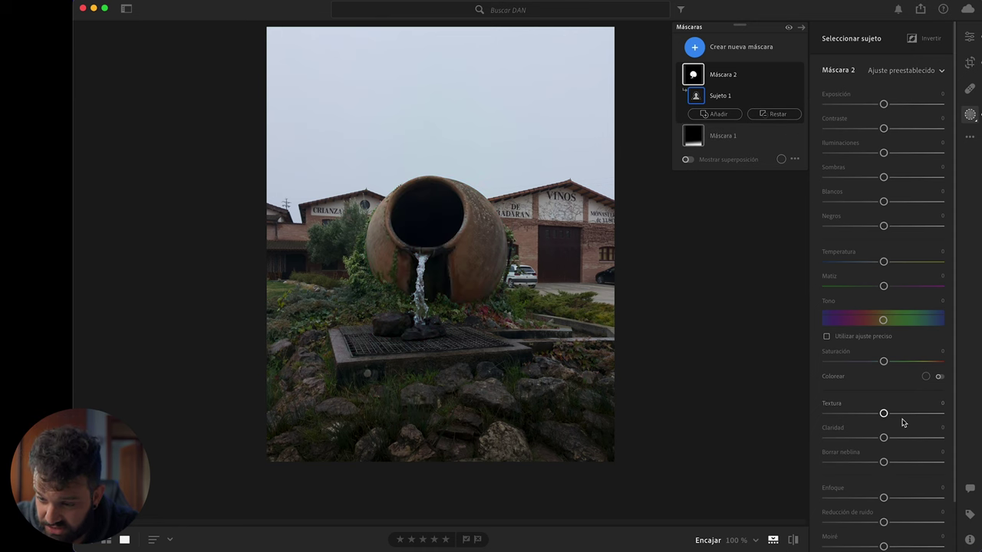
left_click_drag(884, 497, 979, 513)
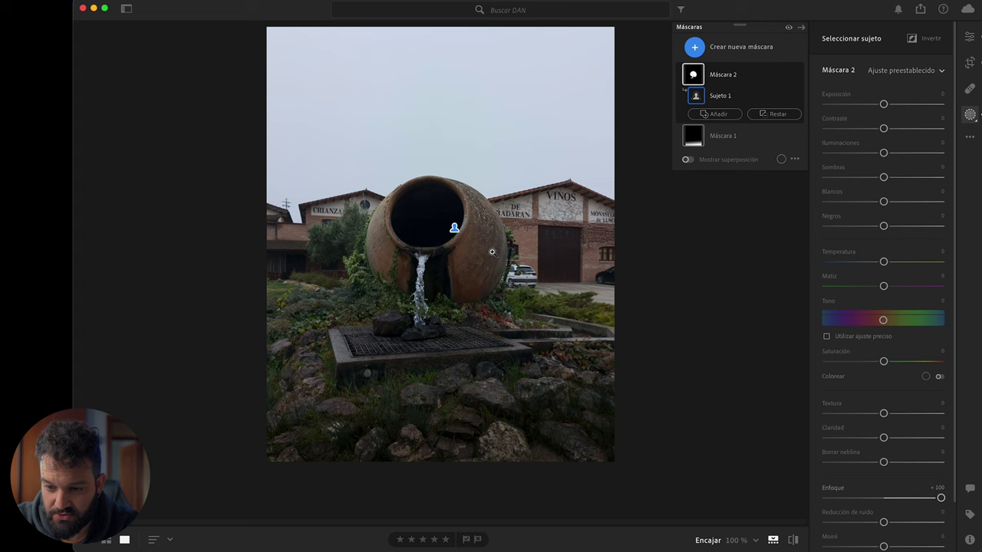
left_click_drag(884, 414, 888, 438)
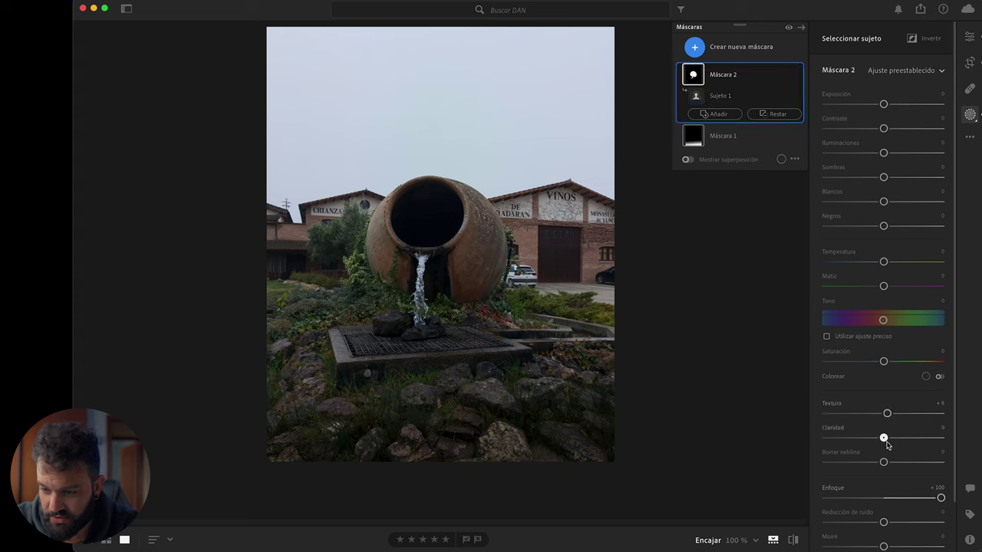
left_click_drag(883, 361, 891, 361)
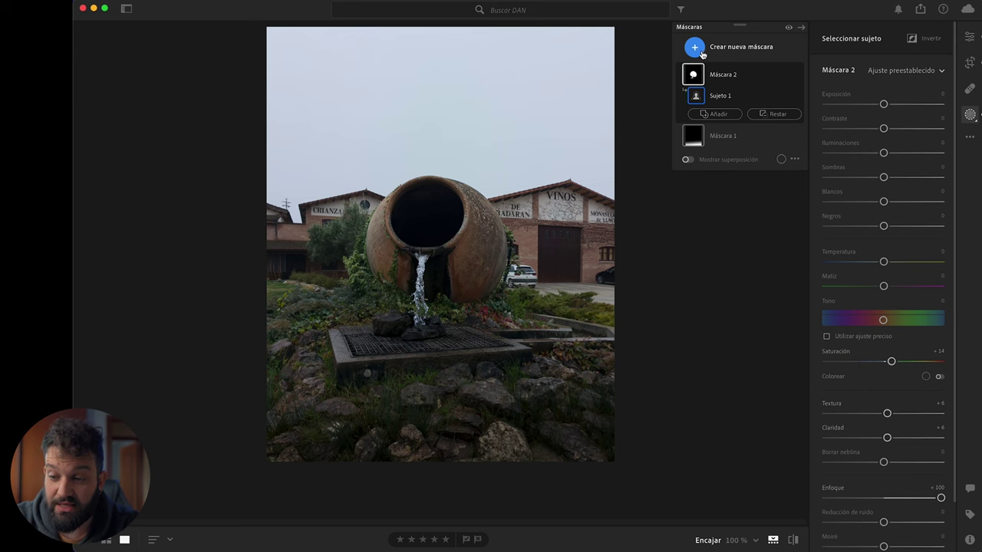
Add another Select Subject mask on the jar and invert it to cover the background
left_click(727, 46)
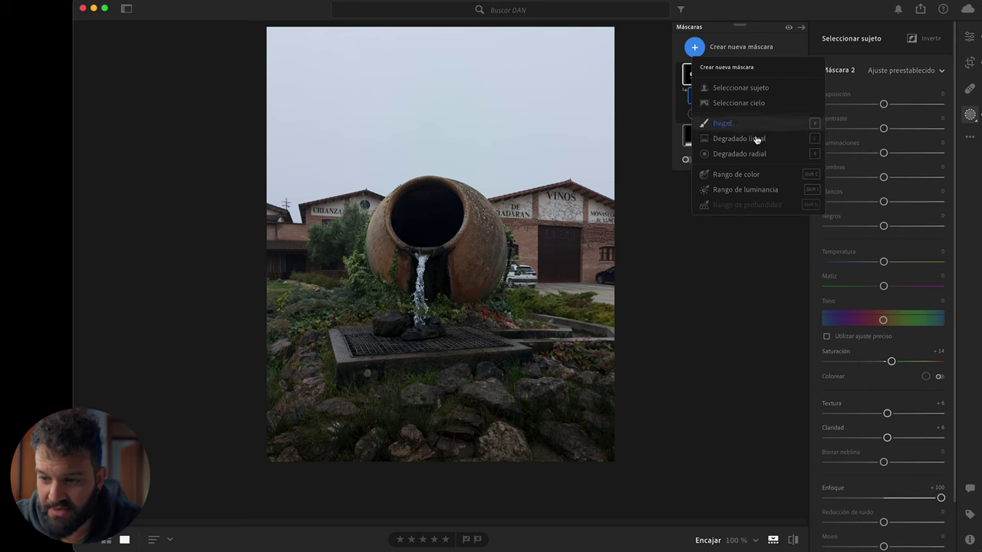
left_click(765, 89)
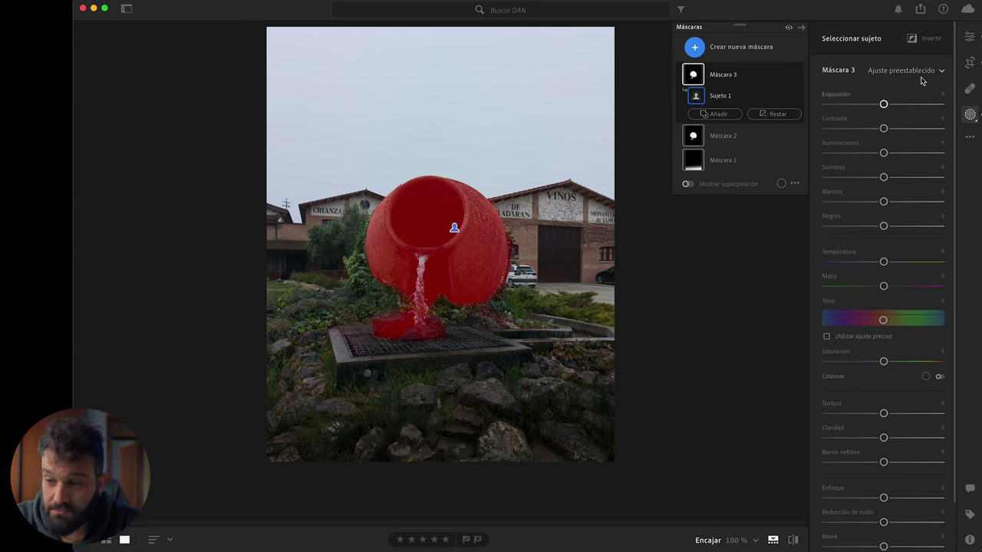
left_click(924, 46)
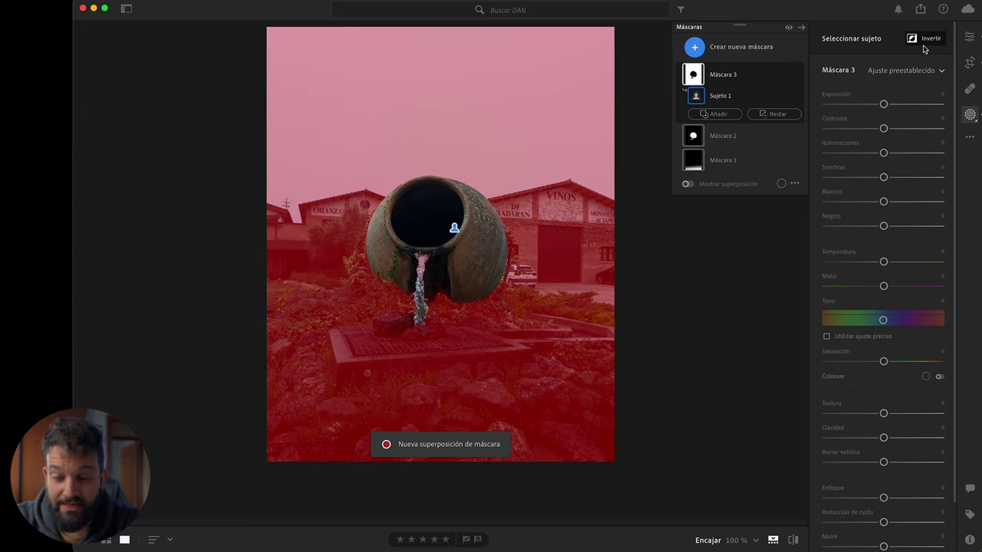
Brush-subtract the plants and grate beneath the jar from the inverted mask
left_click(775, 115)
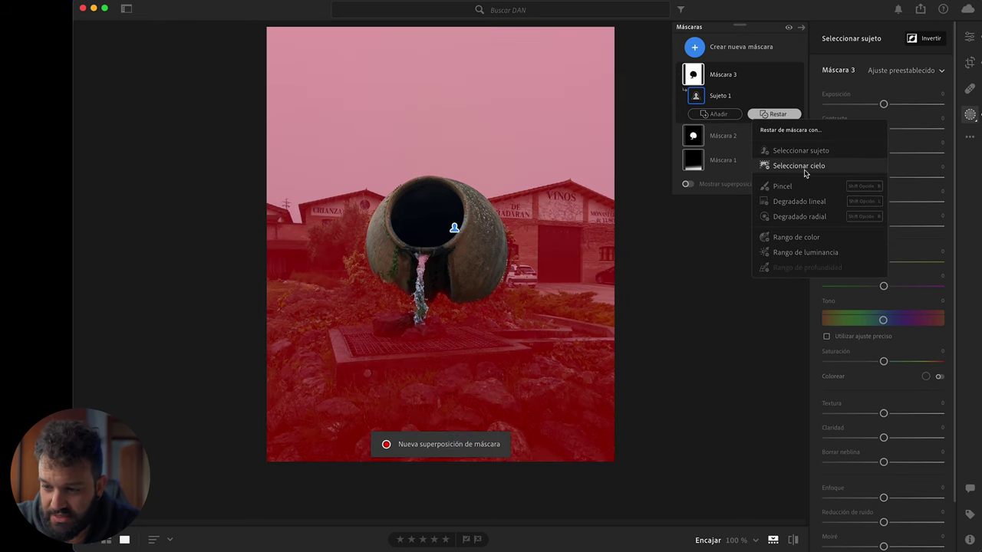
left_click(798, 187)
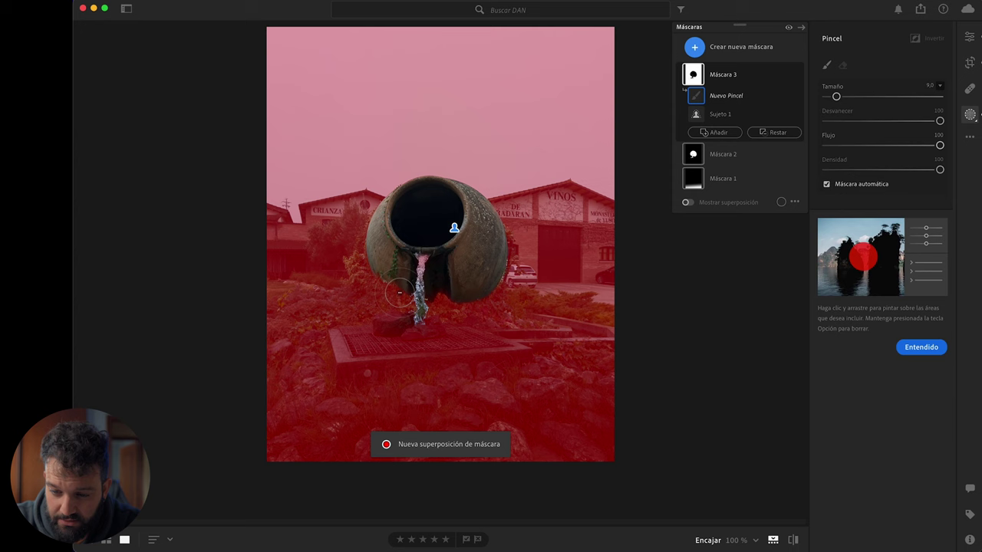
left_click_drag(395, 295, 441, 297)
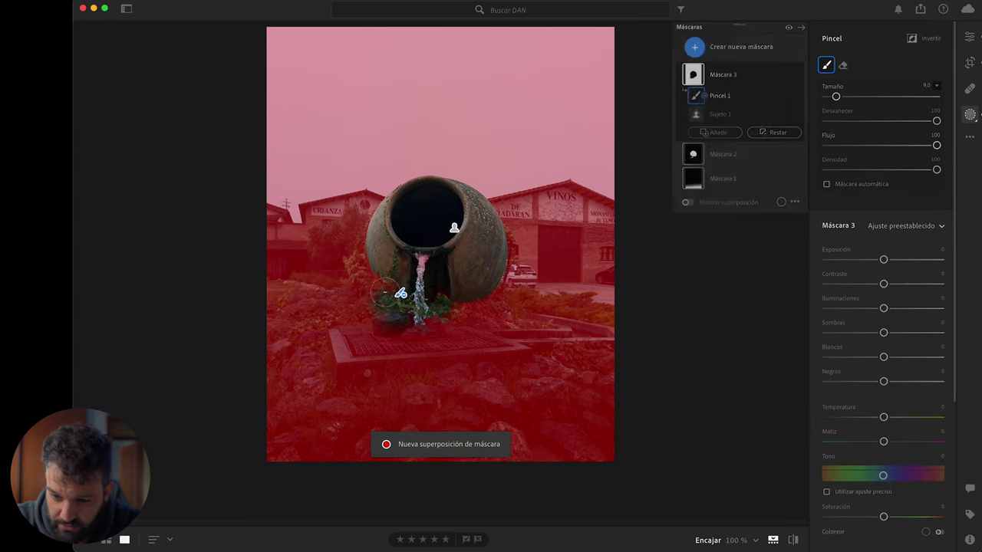
left_click_drag(375, 301, 377, 315)
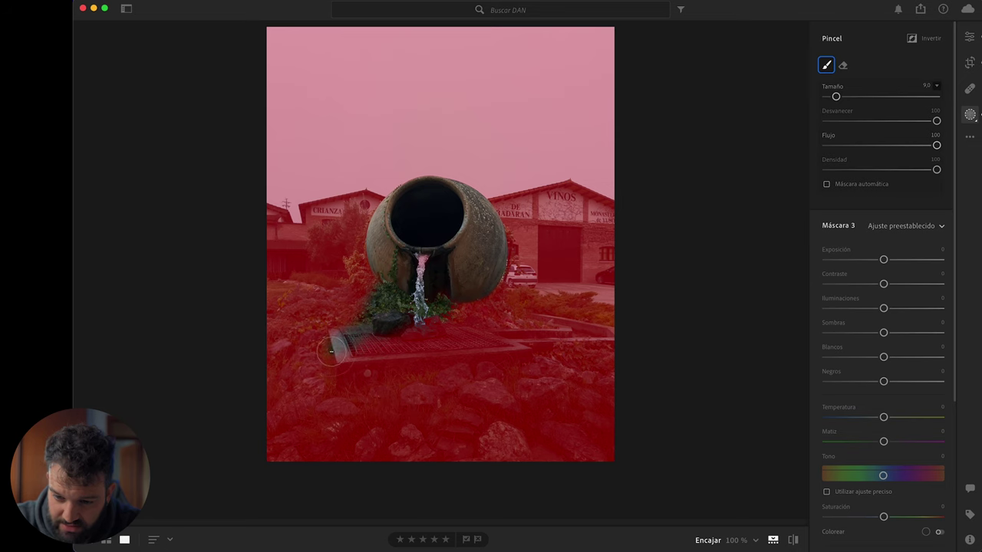
mouse_move(377, 315)
left_mouse_down()
mouse_move(448, 334)
mouse_move(456, 313)
mouse_move(370, 318)
mouse_move(340, 343)
mouse_move(528, 336)
left_mouse_up()
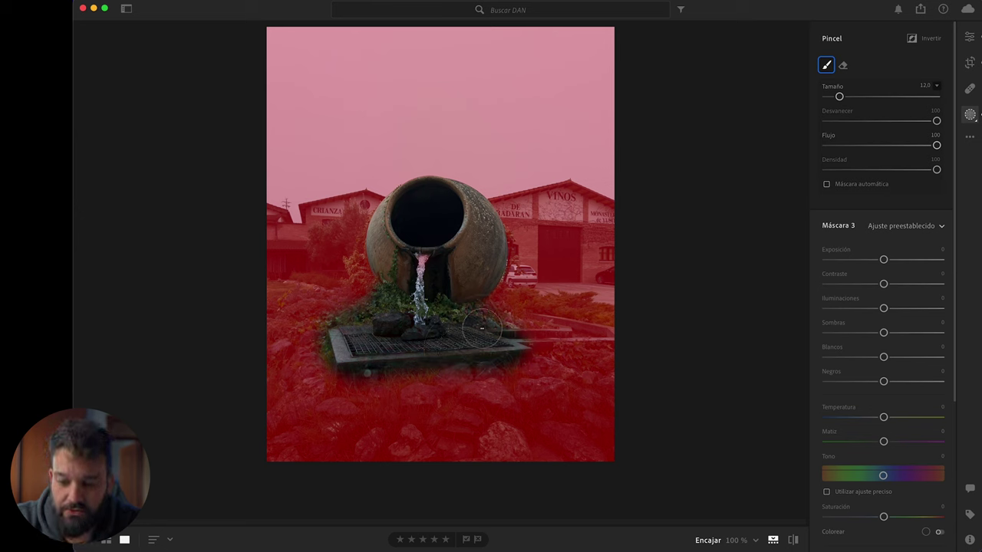
key("bracketleft")
key("bracketleft")
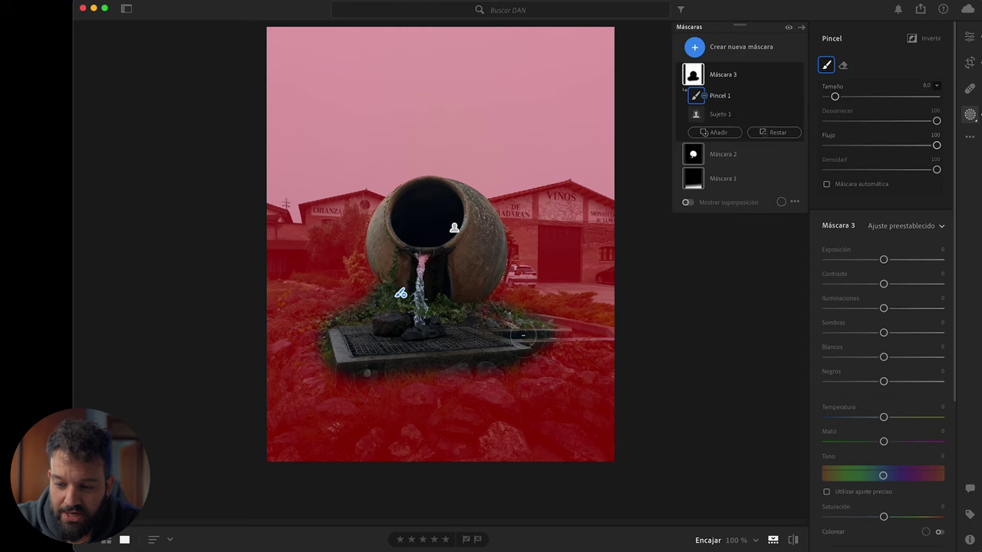
left_click_drag(526, 331, 568, 328)
key("bracketright")
key("bracketright")
key("bracketright")
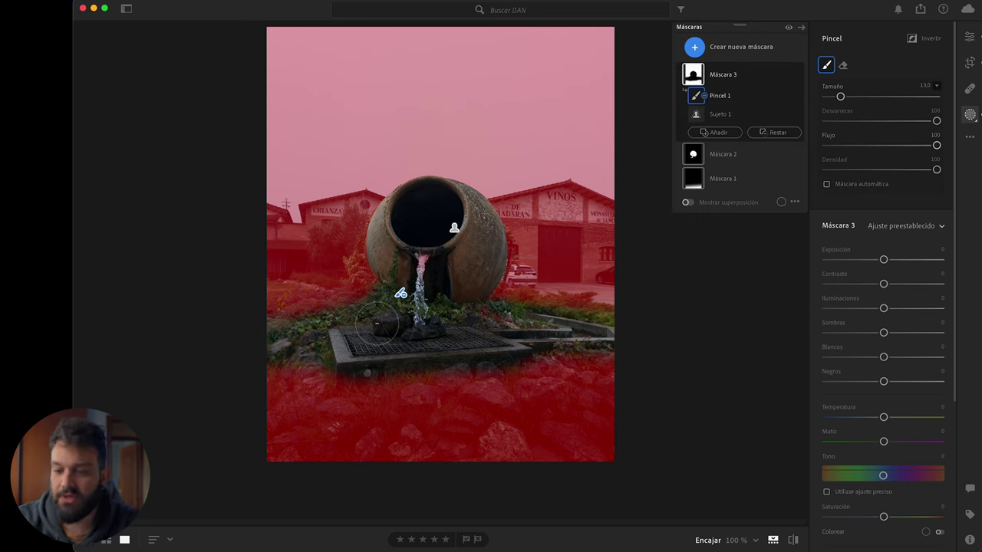
key("bracketleft")
key("bracketleft")
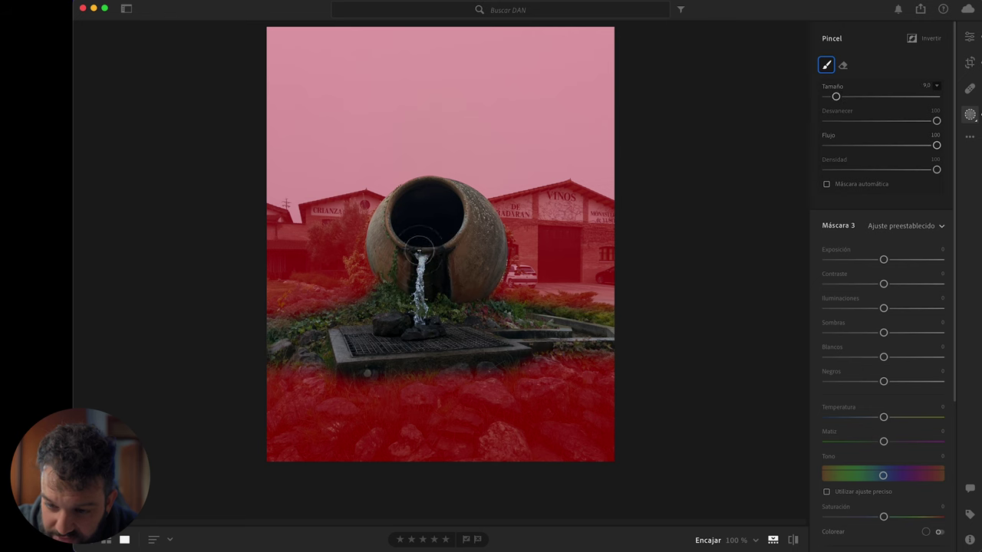
scroll(872, 511, "down", 2)
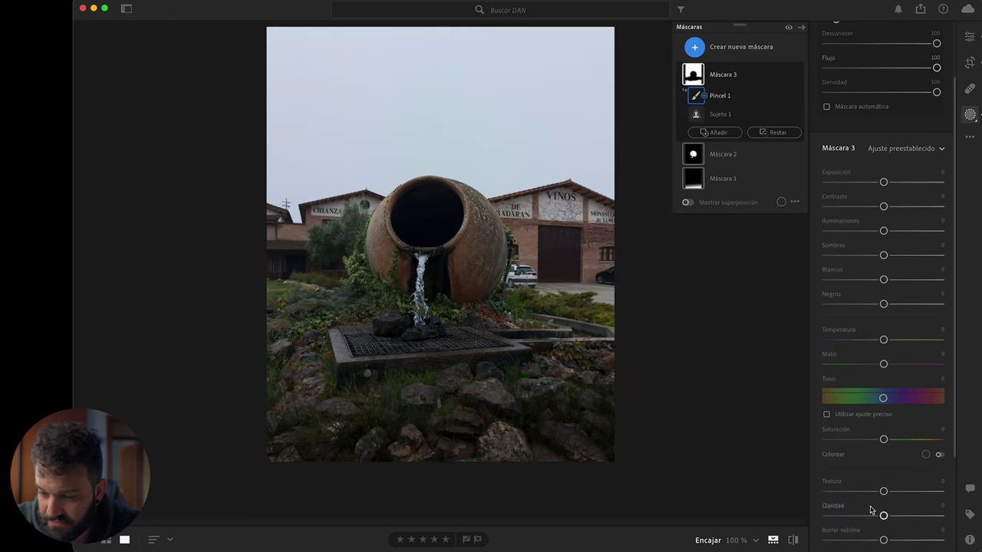
Give Mask 3 sharpness -69, exposure -0.20 and contrast +8, then return to Grid view
scroll(872, 507, "down", 2)
left_click_drag(864, 519, 842, 522)
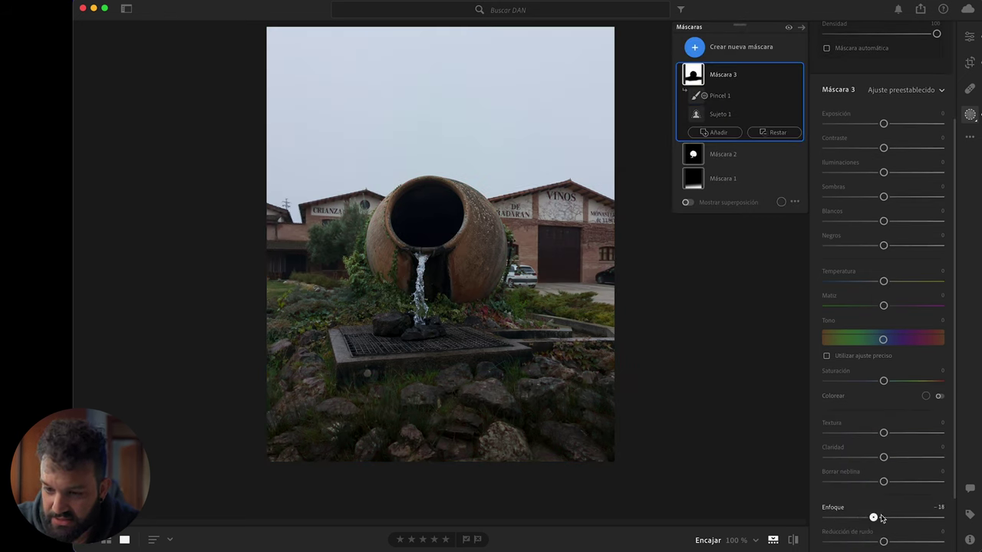
left_click_drag(851, 519, 844, 519)
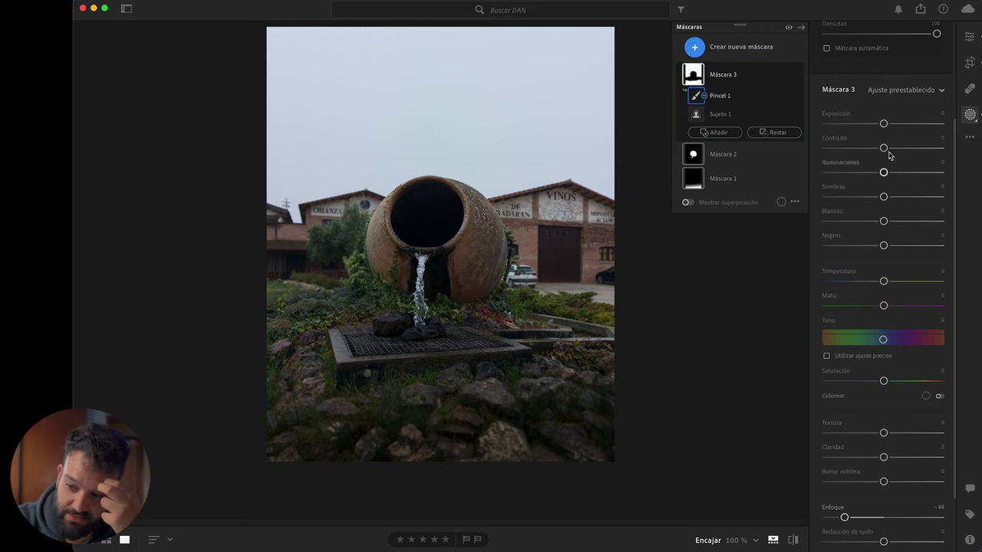
left_click_drag(884, 131, 881, 129)
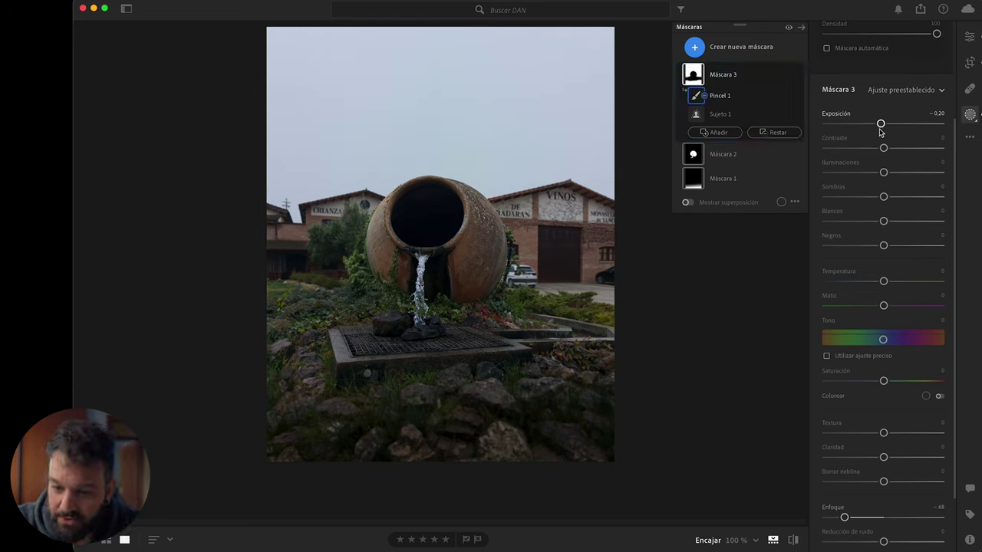
left_click_drag(885, 149, 889, 151)
left_click_drag(844, 519, 844, 524)
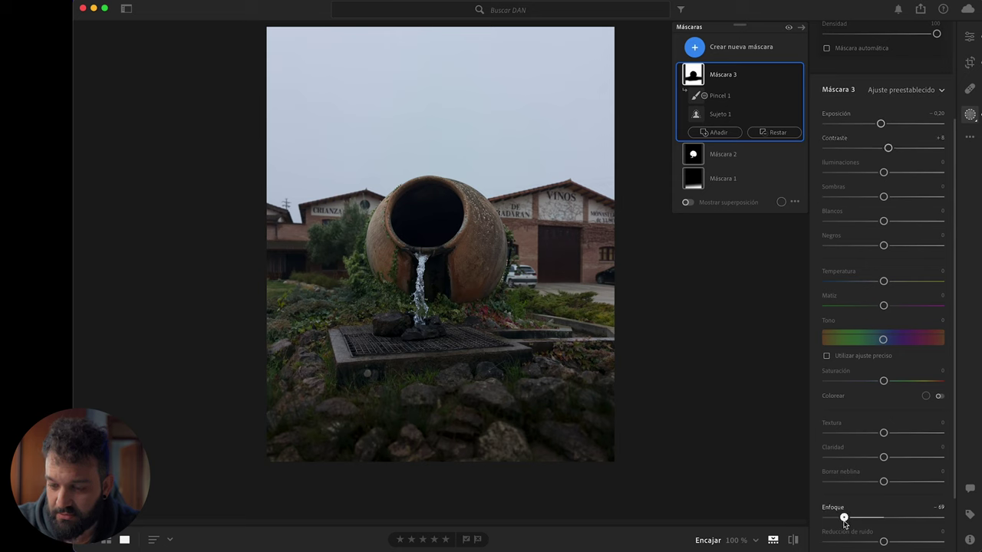
left_click_drag(844, 524, 844, 524)
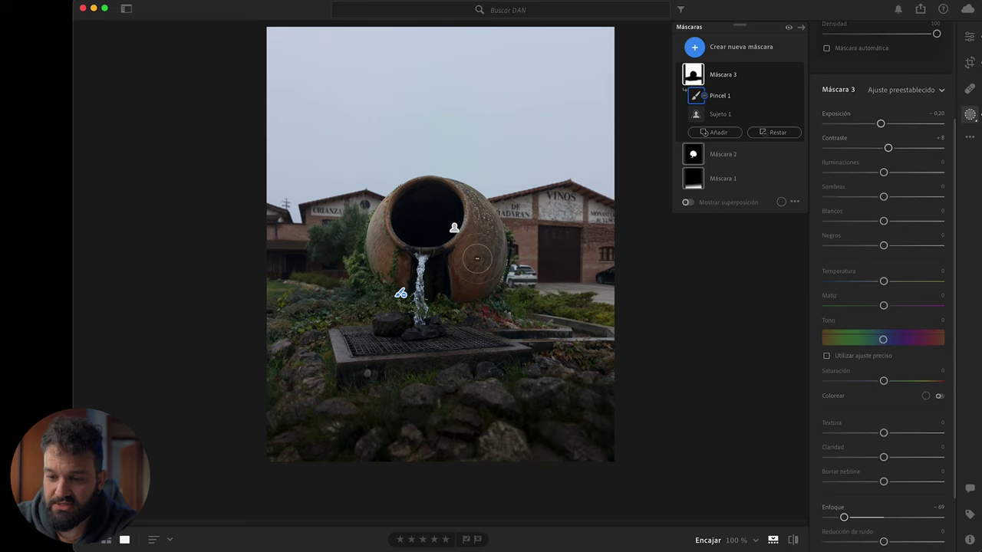
key("Escape")
key("g")
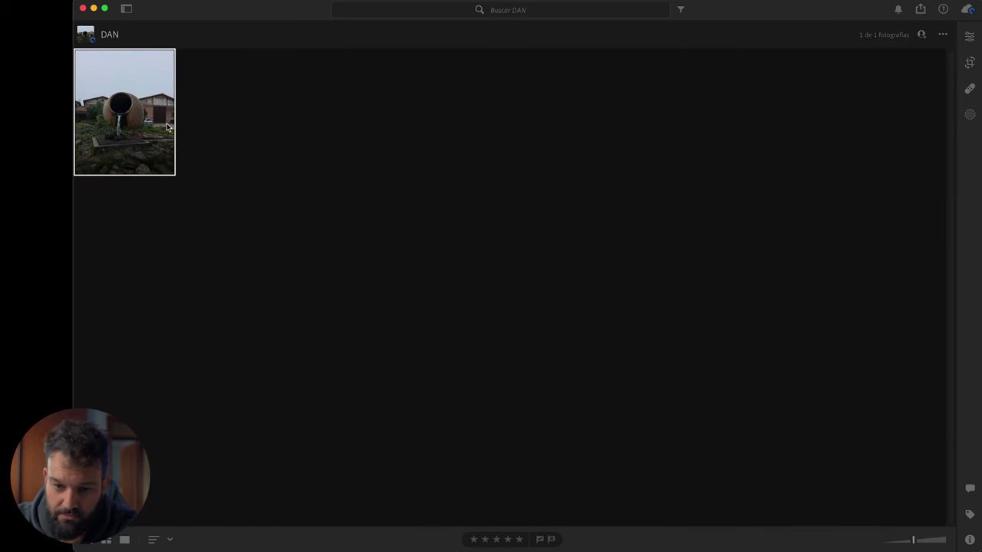
Reopen the fountain photo, preview Detail masking, set sharpening to 0 and collapse Detail
double_click(167, 128)
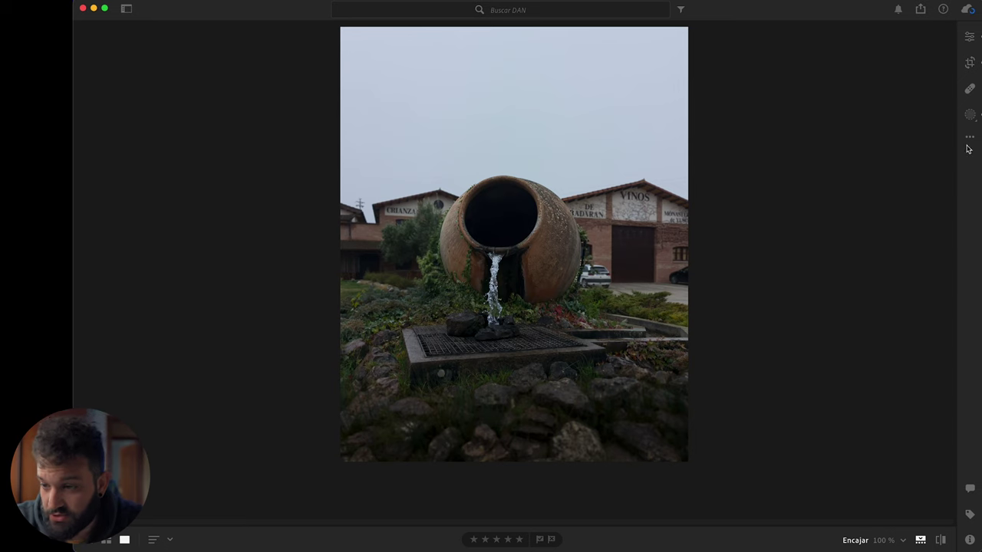
left_click(969, 44)
left_click(848, 269)
left_click(848, 205)
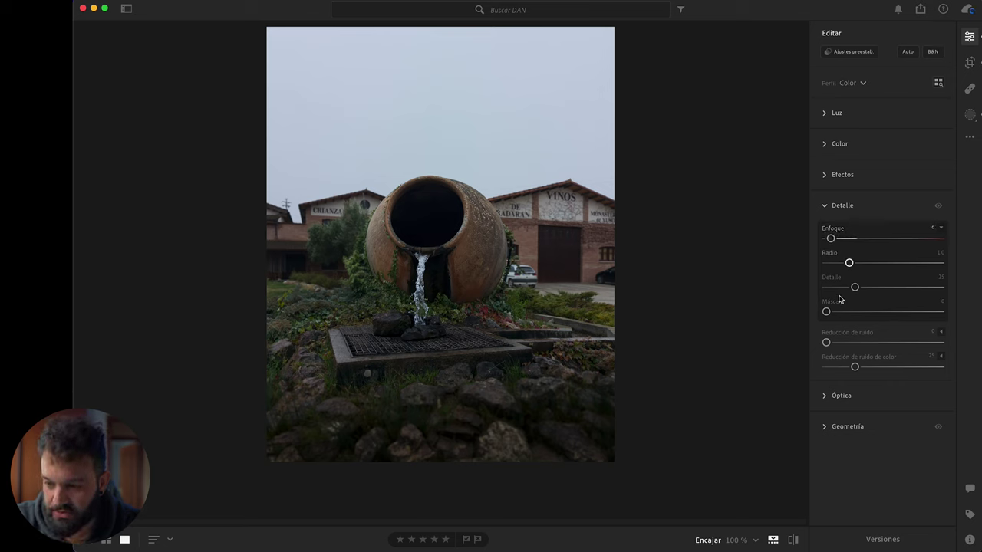
left_click_drag(829, 314, 915, 313)
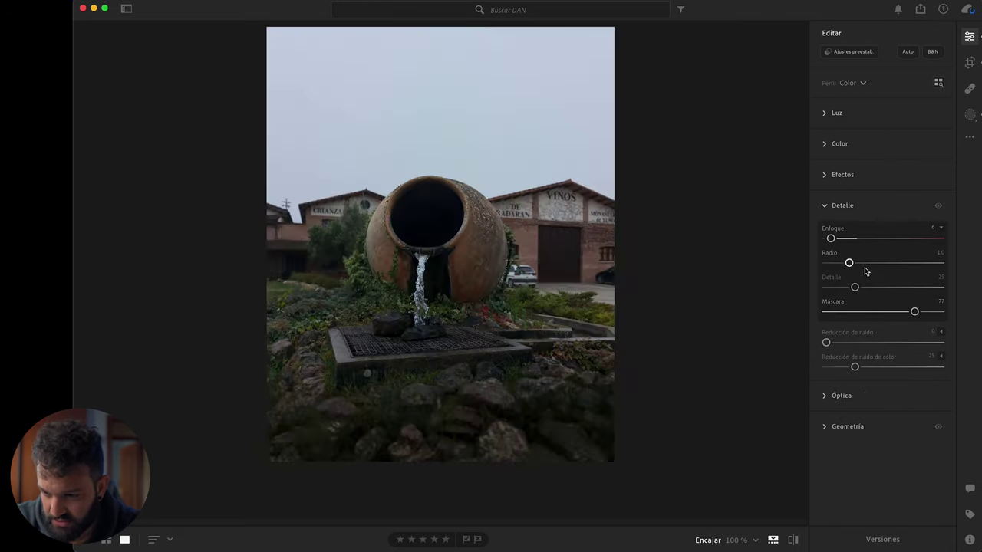
left_click_drag(830, 238, 797, 244)
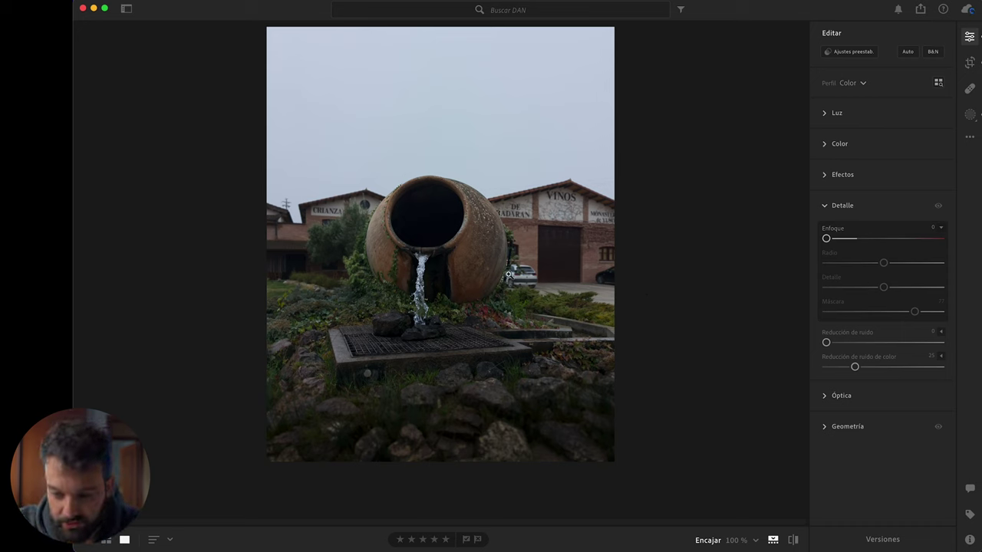
left_click(840, 206)
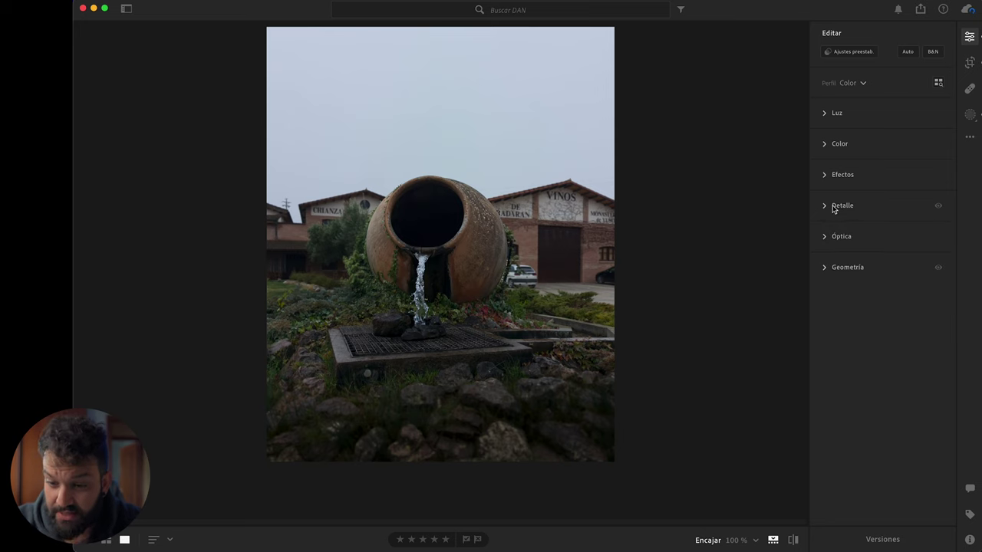
In the Color Mixer's Hue mode, shift the green, yellow and orange hues
left_click(841, 175)
left_click(840, 143)
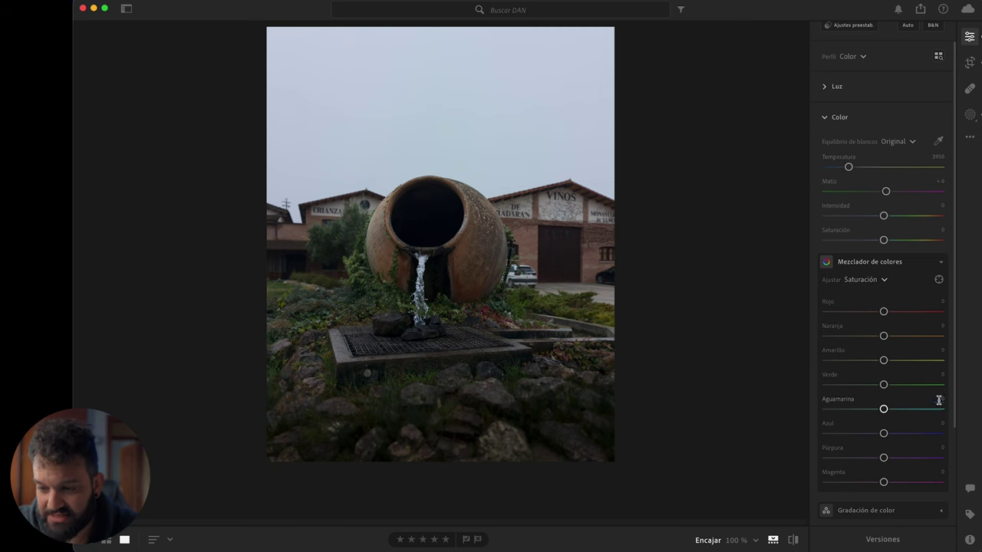
left_click(860, 280)
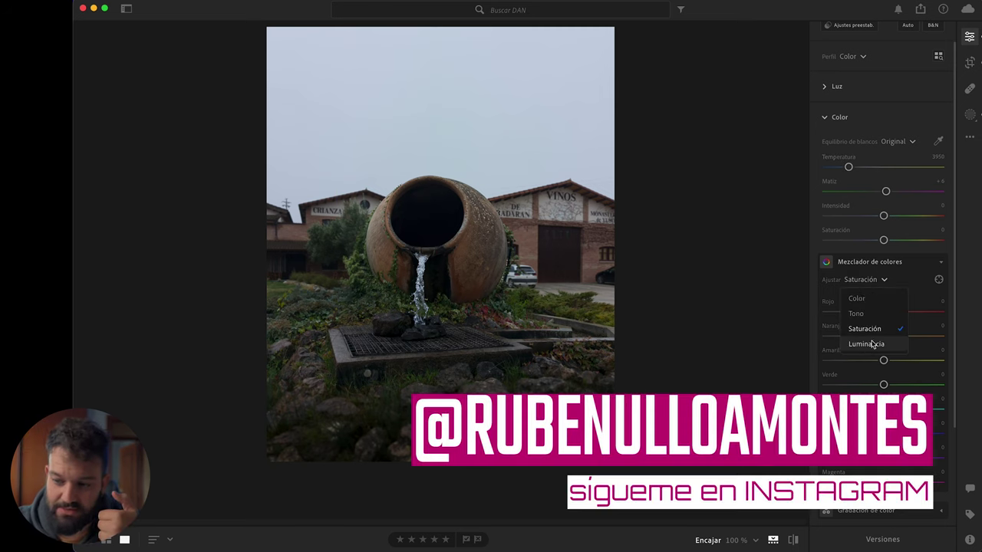
left_click(867, 315)
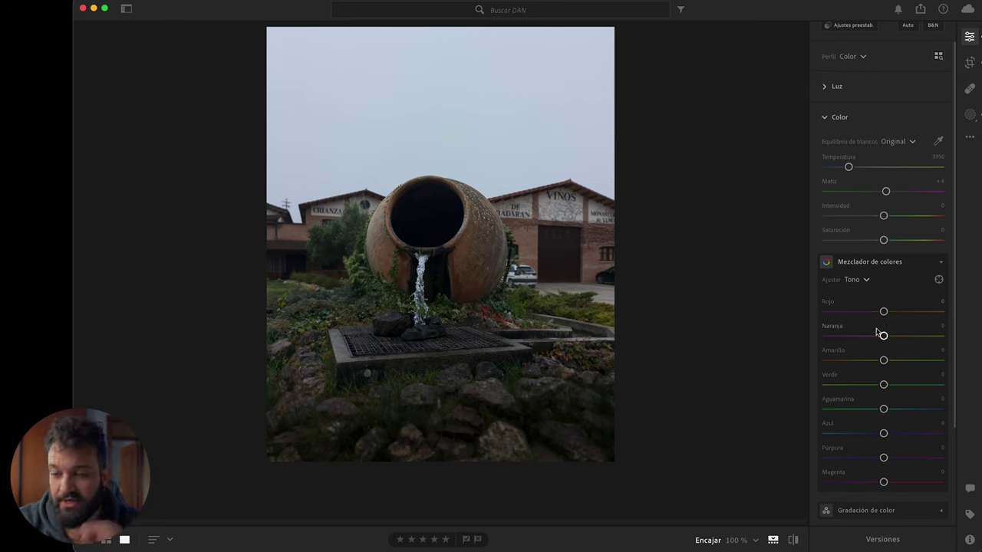
left_click_drag(899, 387, 925, 389)
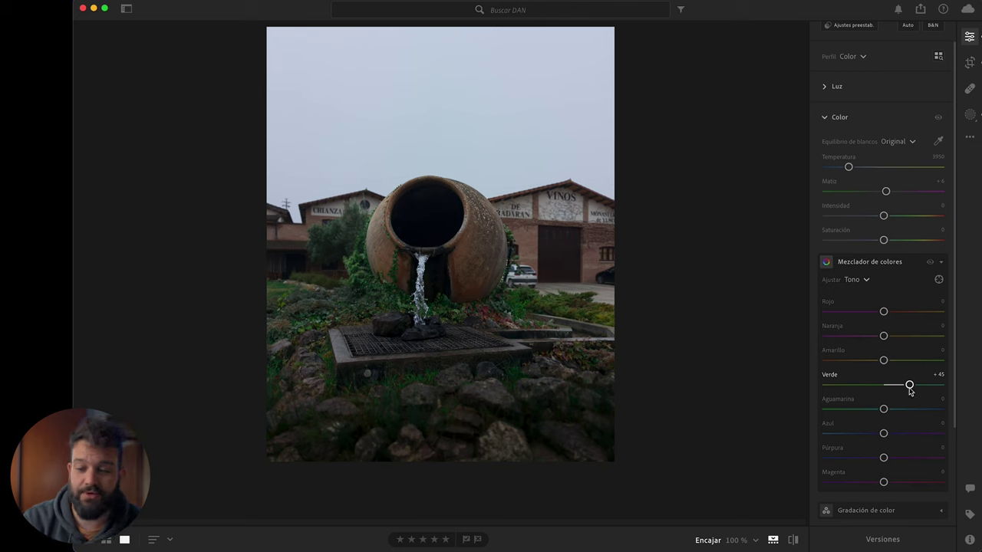
left_click_drag(884, 360, 895, 366)
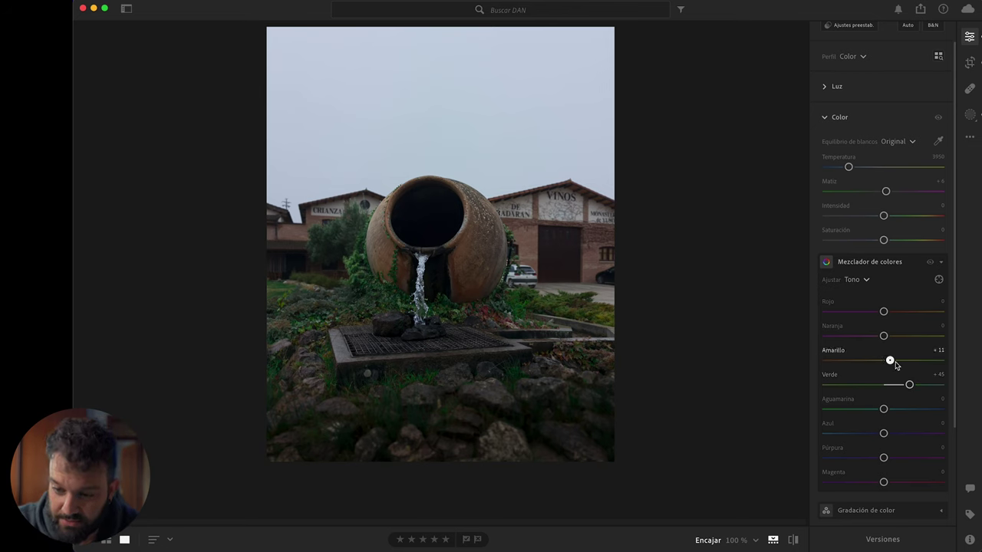
left_click_drag(884, 336, 876, 342)
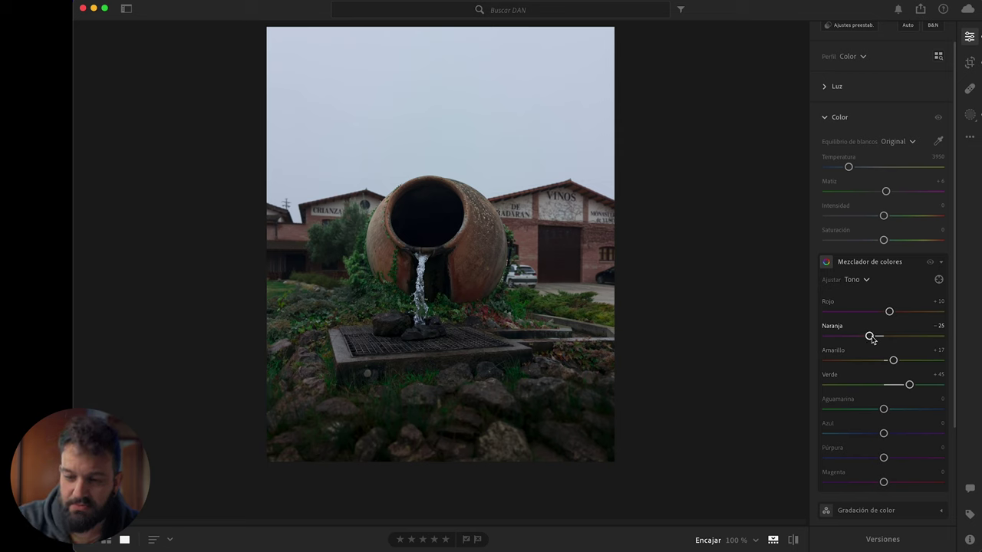
Boost saturation on the jar with the targeted tool: orange +52, yellow +23
left_click(858, 279)
left_click(858, 318)
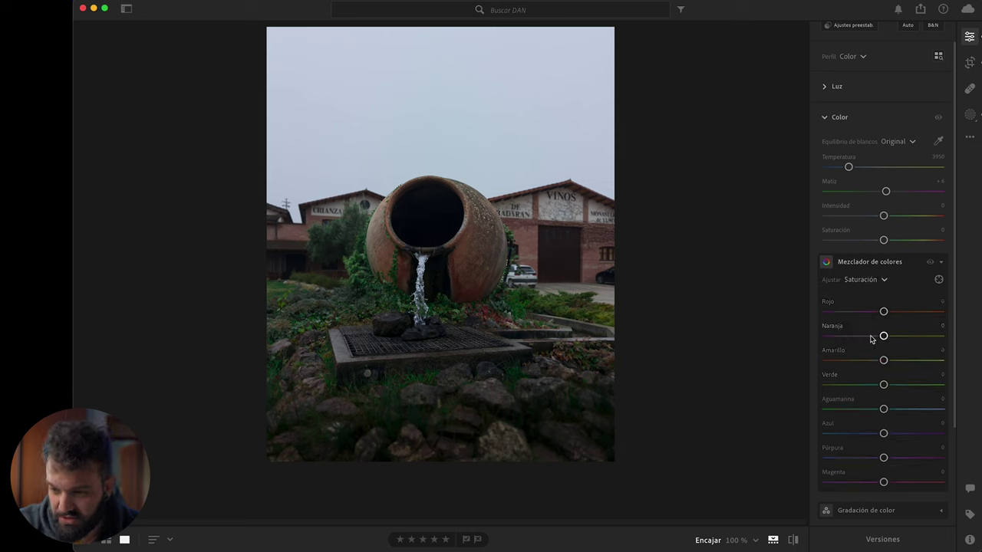
left_click(939, 280)
left_click_drag(465, 241, 482, 244)
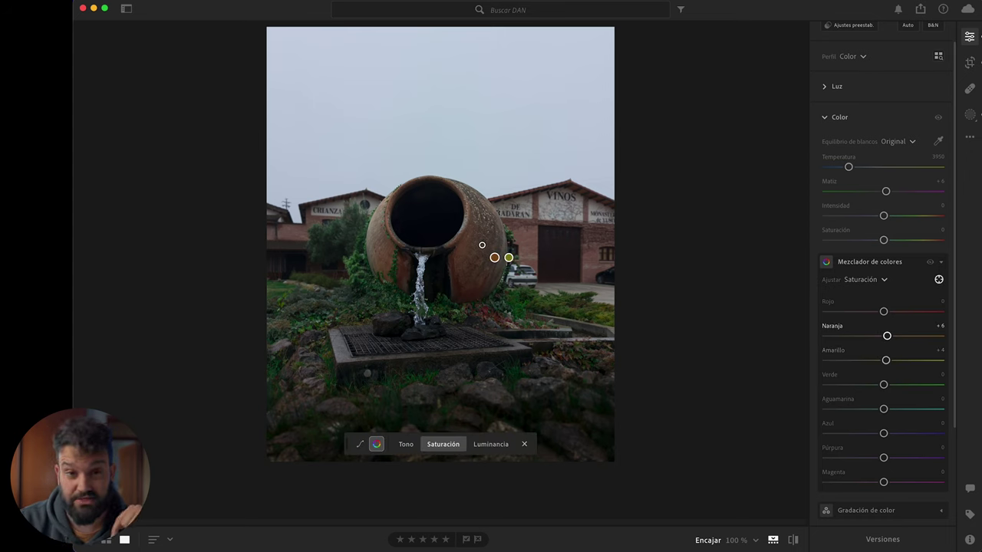
mouse_move(482, 244)
left_mouse_down()
mouse_move(504, 245)
mouse_move(489, 248)
left_mouse_up()
key("Escape")
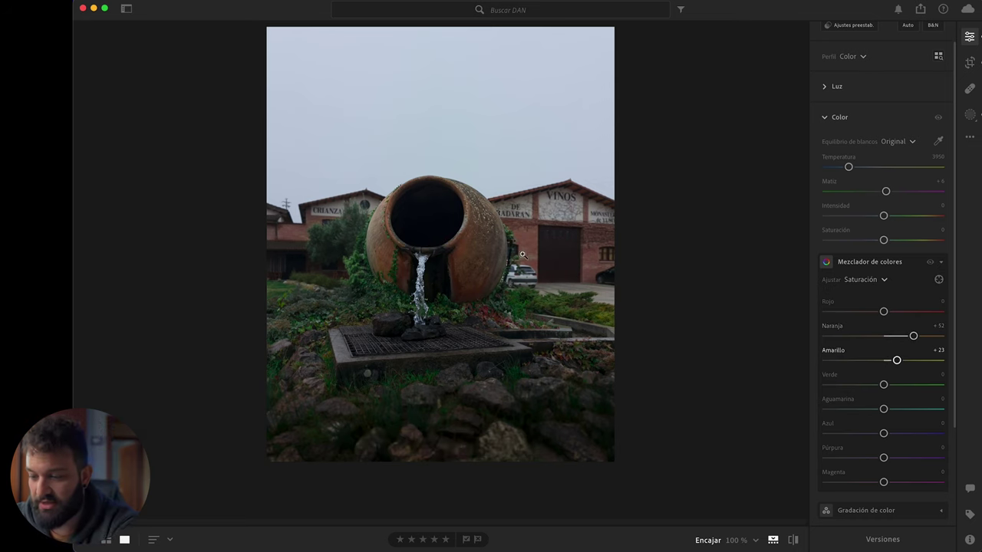
left_click(880, 539)
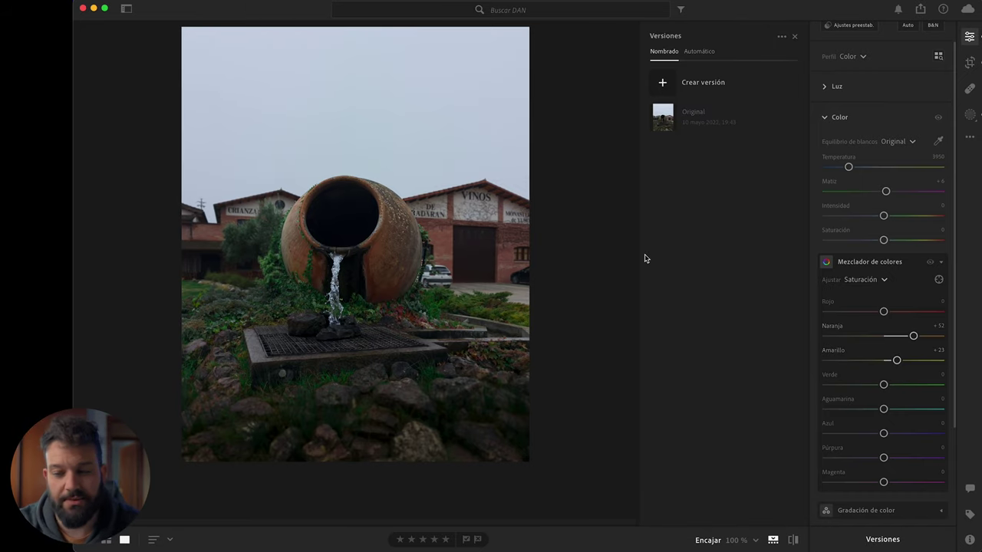
Lower Máscara 3's saturation to -29
left_click(972, 116)
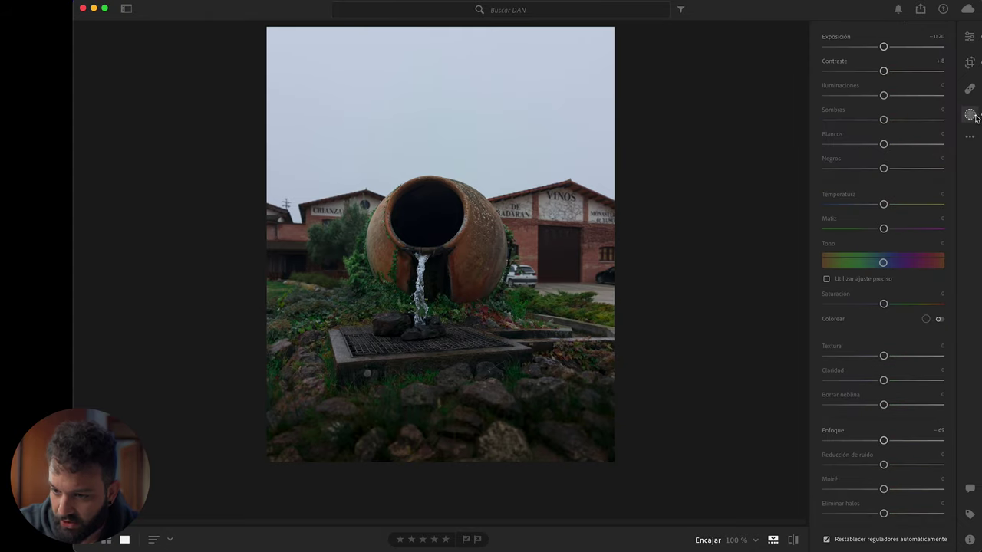
left_click(726, 85)
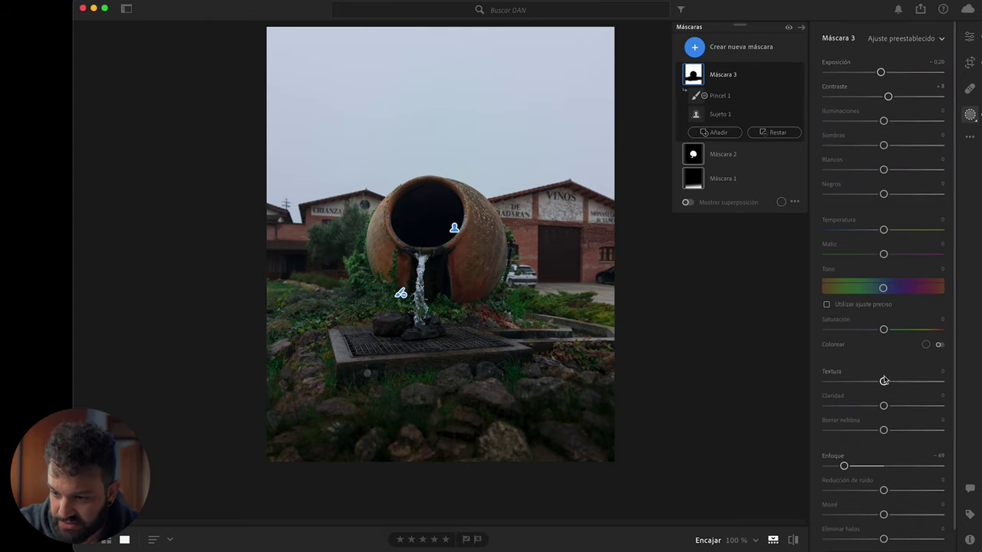
mouse_move(886, 336)
left_mouse_down()
mouse_move(808, 343)
mouse_move(858, 343)
left_mouse_up()
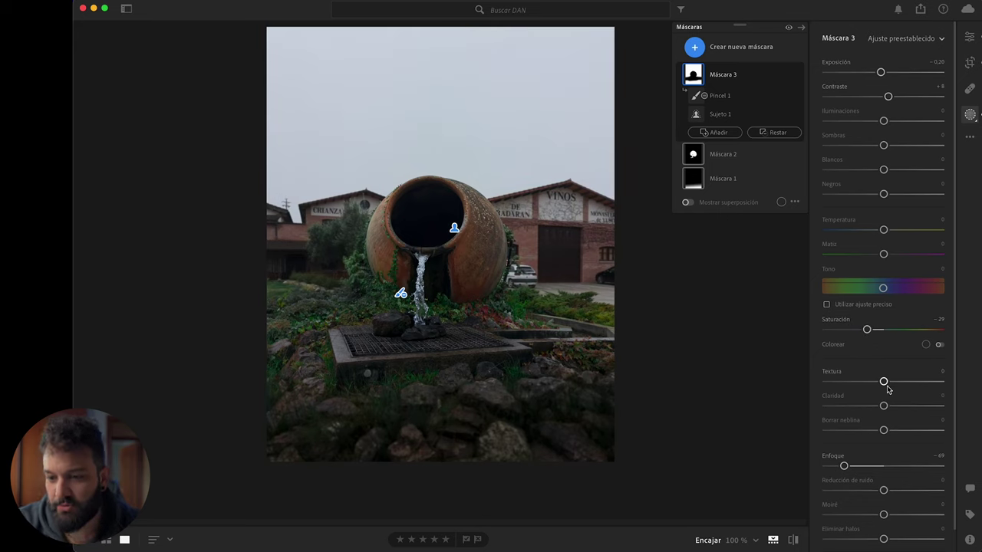
key("Escape")
key("e")
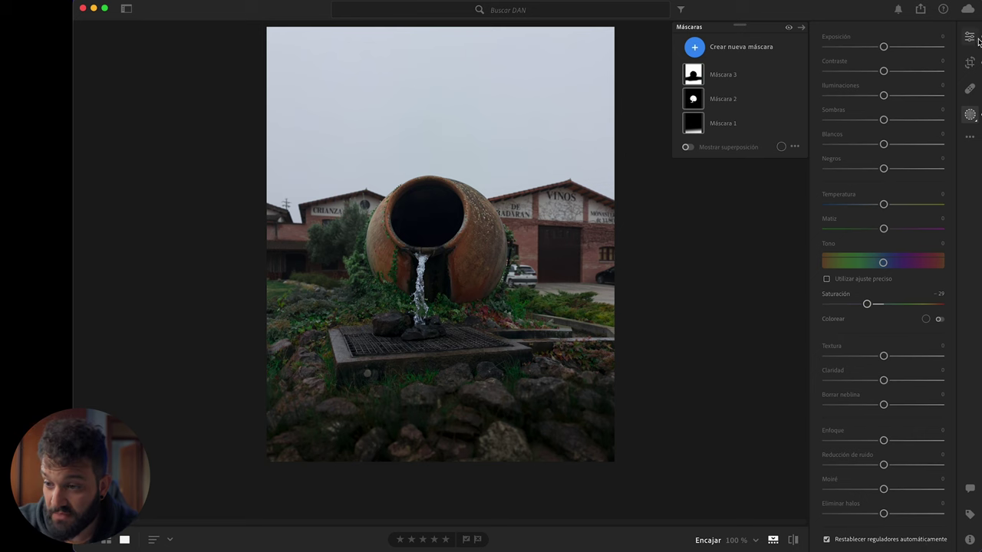
Compare the edit against the Original version, then return to the mask list
left_click(890, 539)
left_click(713, 131)
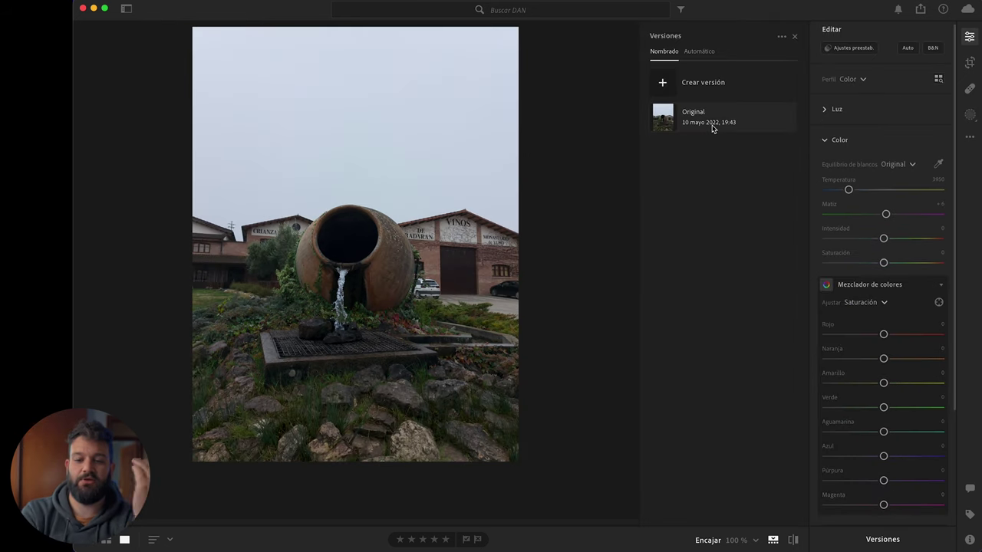
left_click(650, 253)
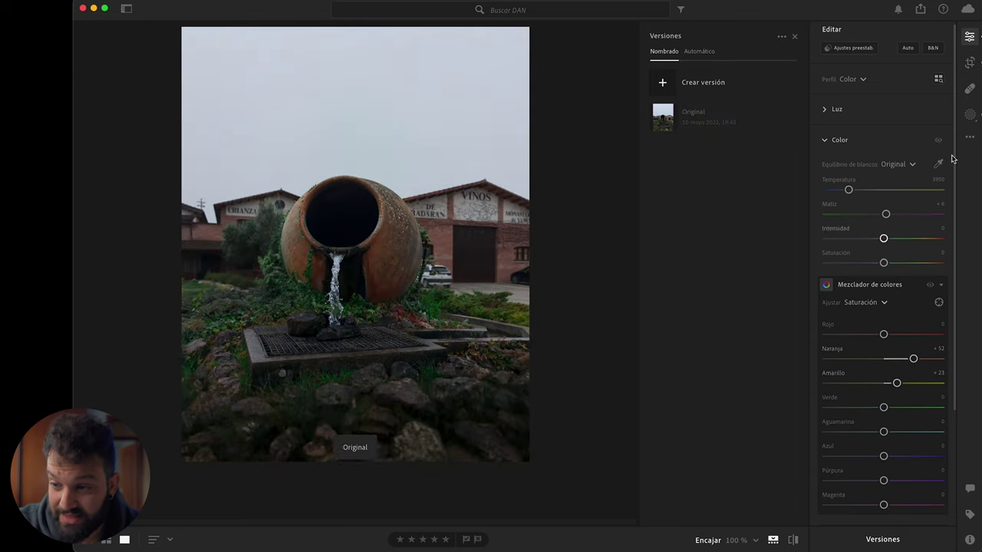
left_click(970, 115)
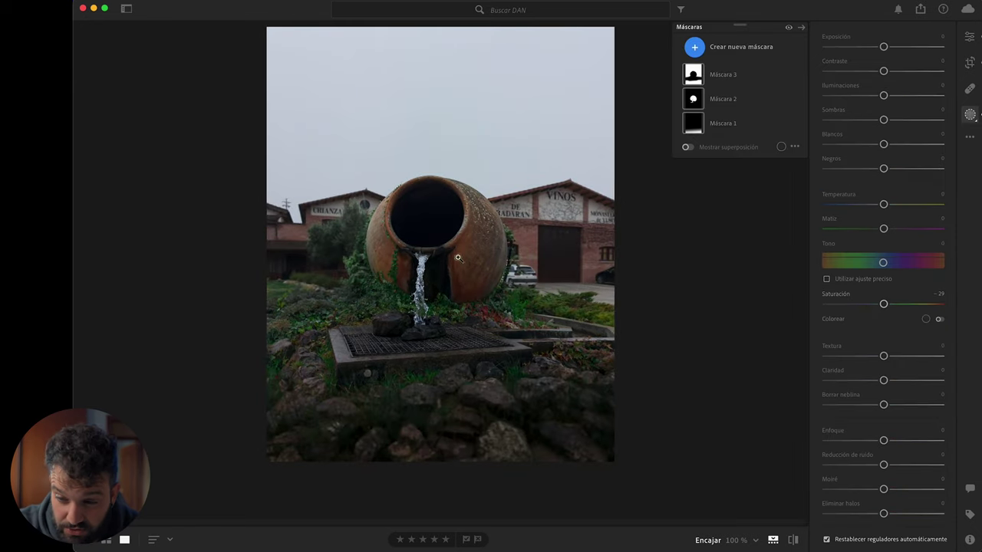
left_click(748, 47)
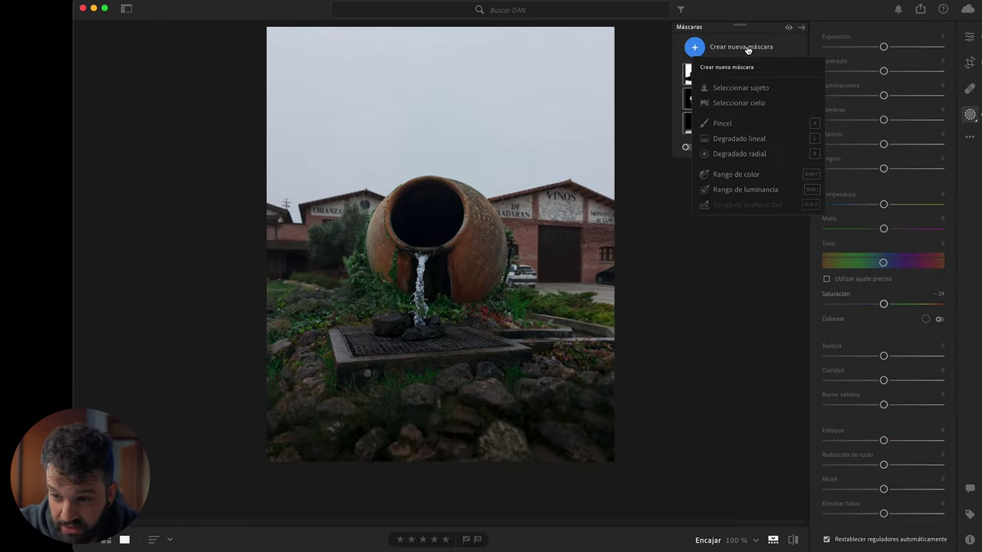
Paint a brush mask over the waterfall with raised texture and clarity and sharpness +100
left_click(749, 125)
left_click_drag(420, 261, 419, 307)
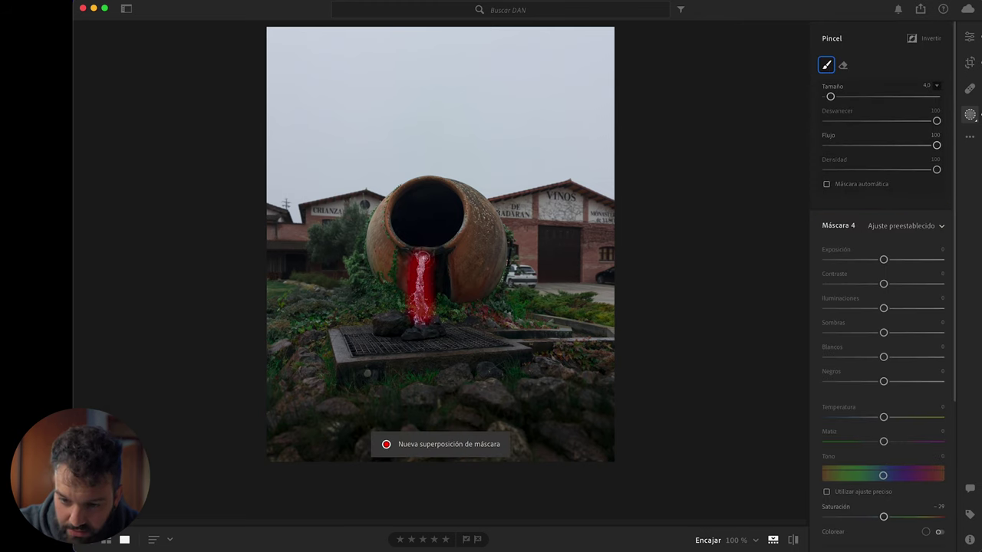
left_click_drag(423, 258, 414, 326)
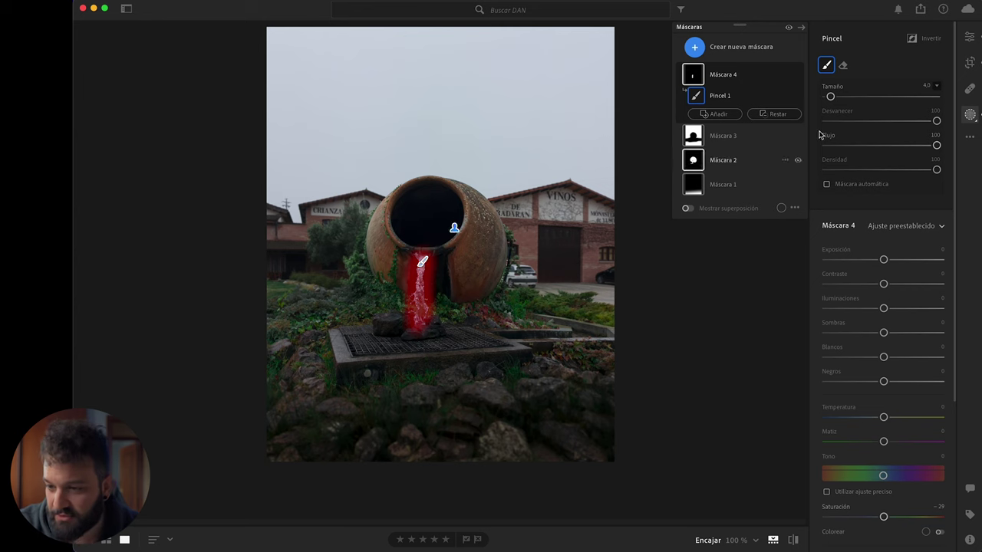
scroll(882, 384, "down", 5)
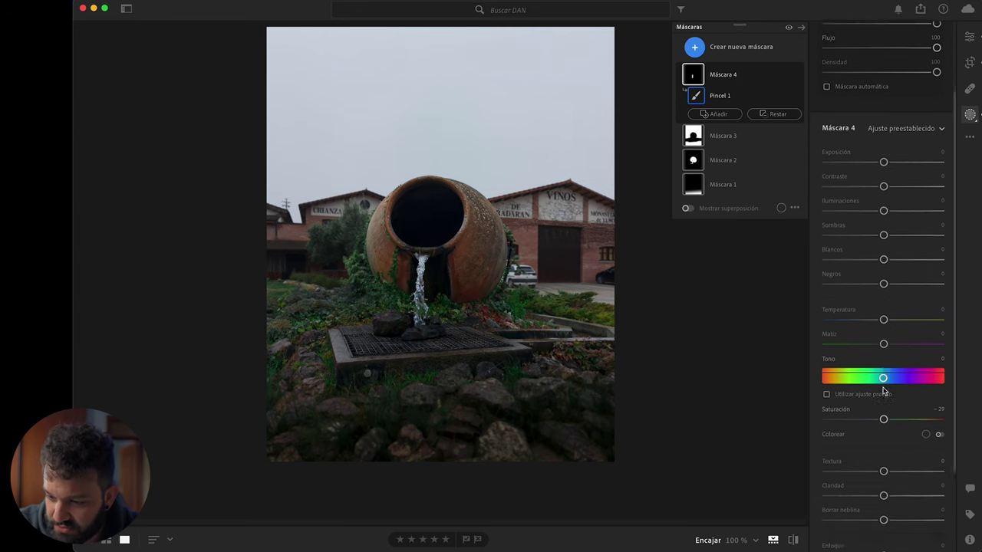
scroll(883, 392, "down", 2)
left_click_drag(883, 443, 937, 442)
left_click_drag(884, 467, 940, 467)
left_click_drag(883, 527, 940, 527)
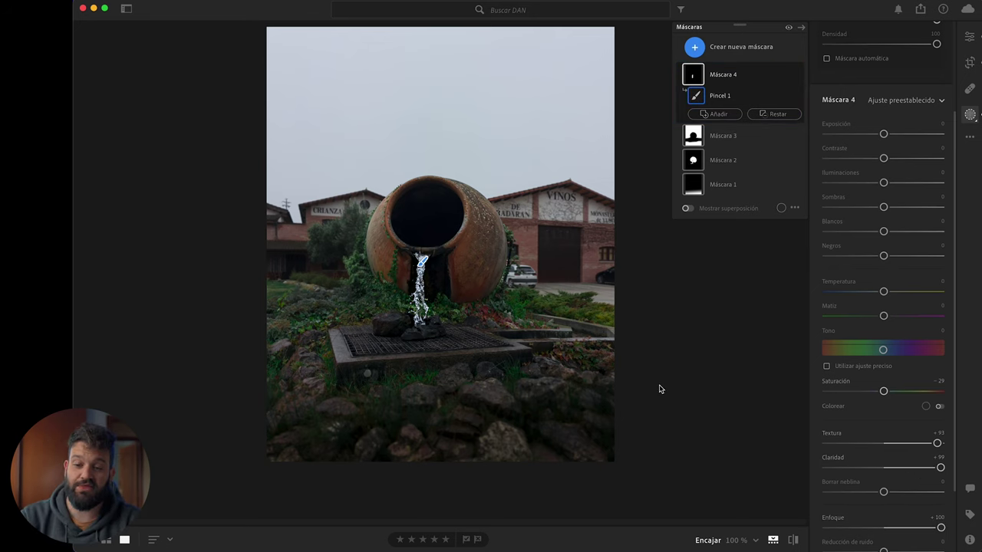
Zoom to 100% on the waterfall and cool Máscara 4's temperature to -24
key("e")
left_click(420, 286)
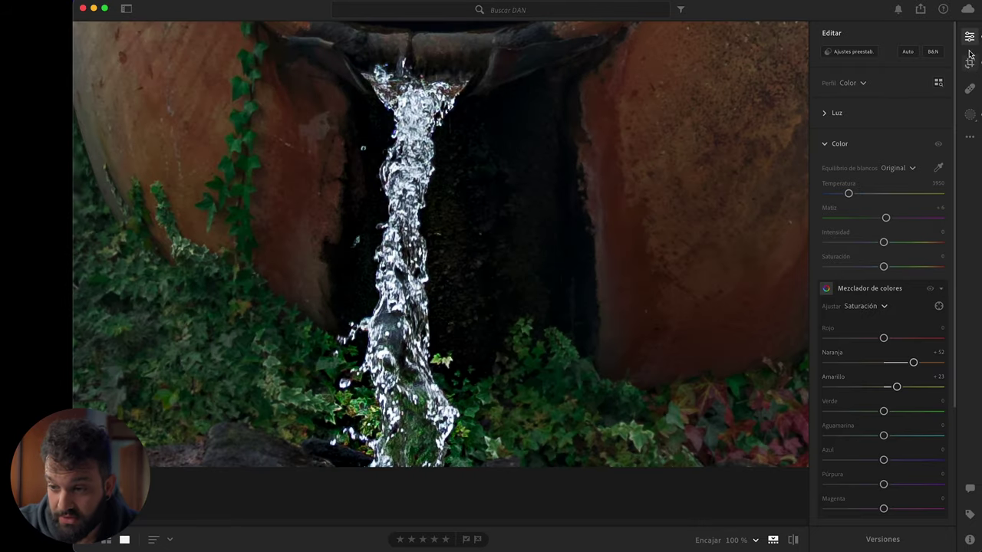
left_click(969, 136)
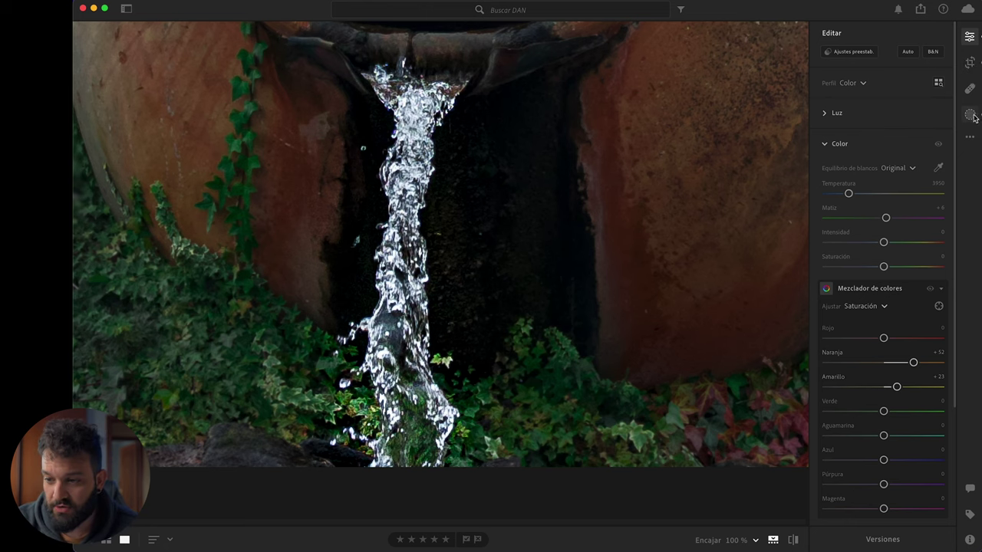
left_click(970, 114)
left_click(717, 75)
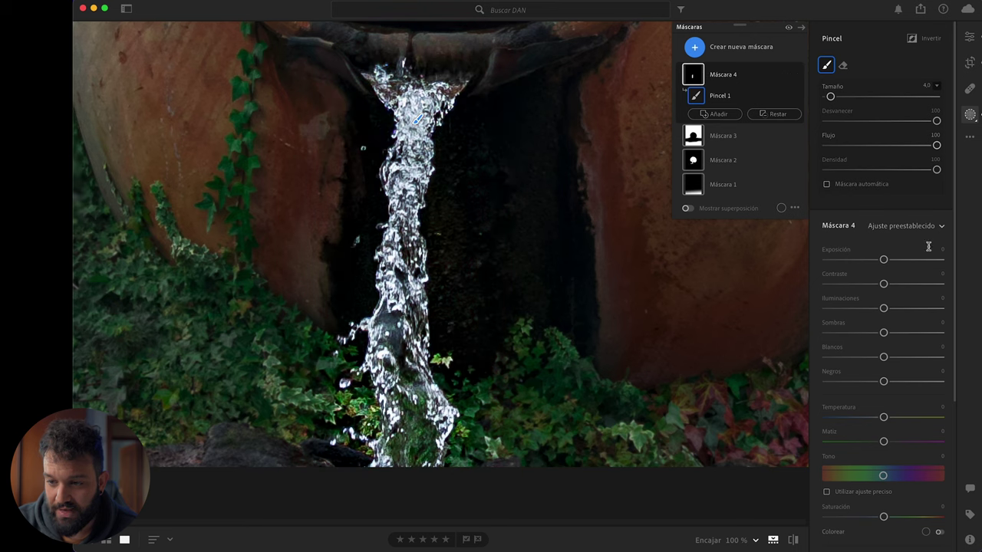
left_click_drag(884, 418, 879, 418)
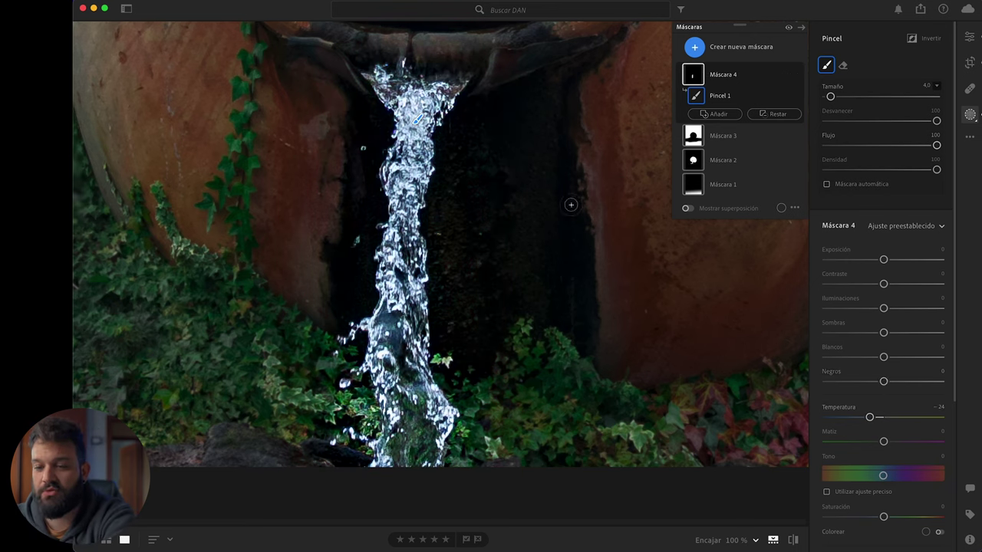
key("Escape")
Open the fountain photo from the DAN grid, then show EDGAR's lakeside dusk photo with boats
key("g")
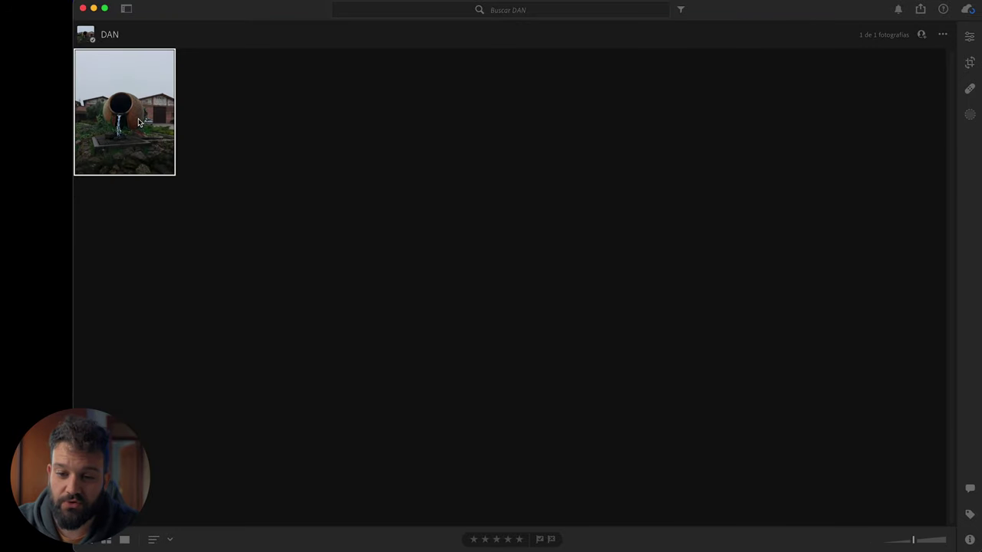
double_click(171, 145)
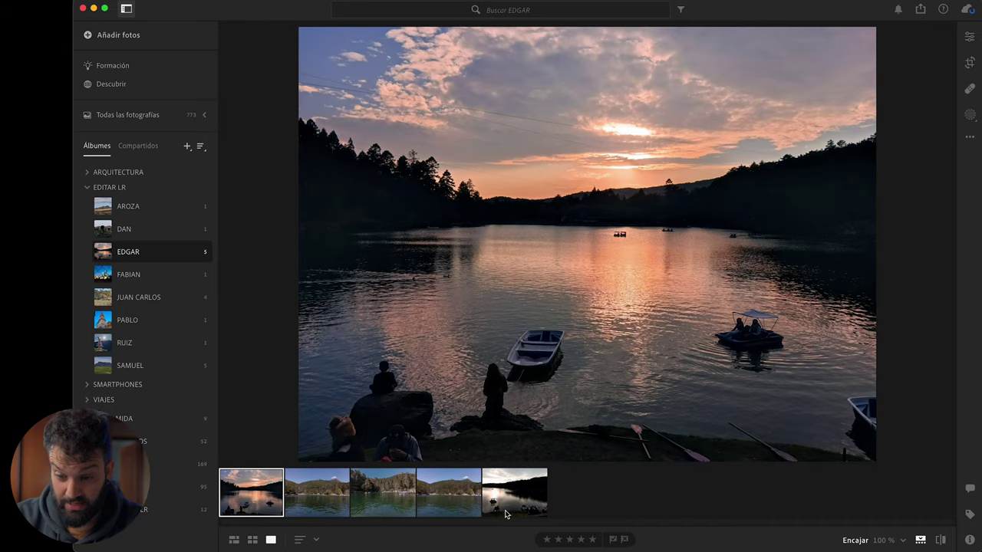
left_click(517, 511)
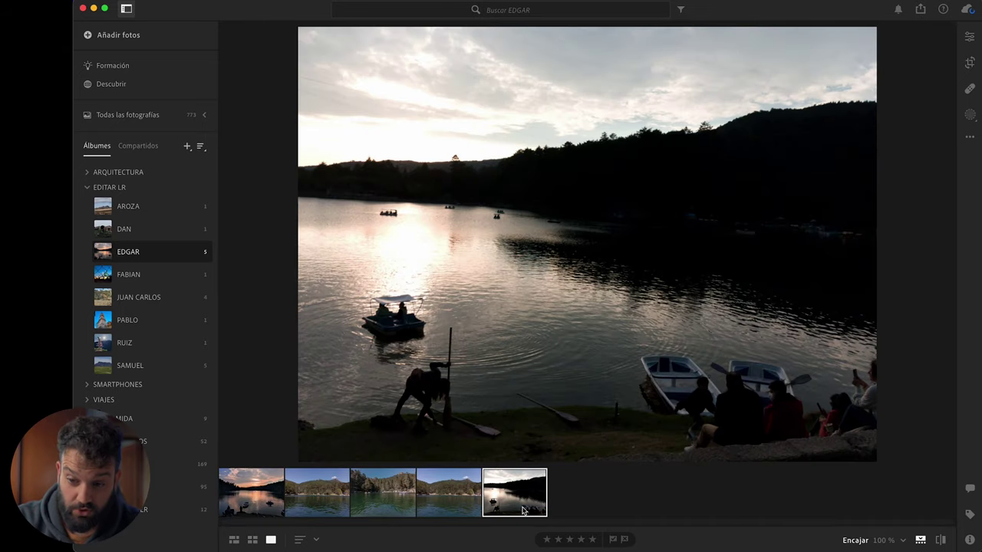
Preview the lake photos and select the sunset lake photo in the filmstrip
right_click(490, 388)
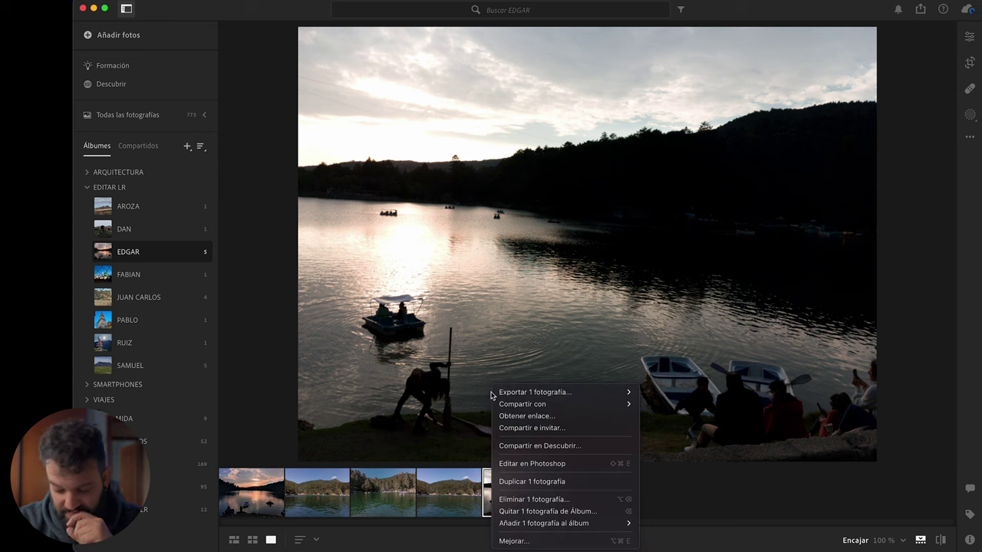
left_click(480, 346)
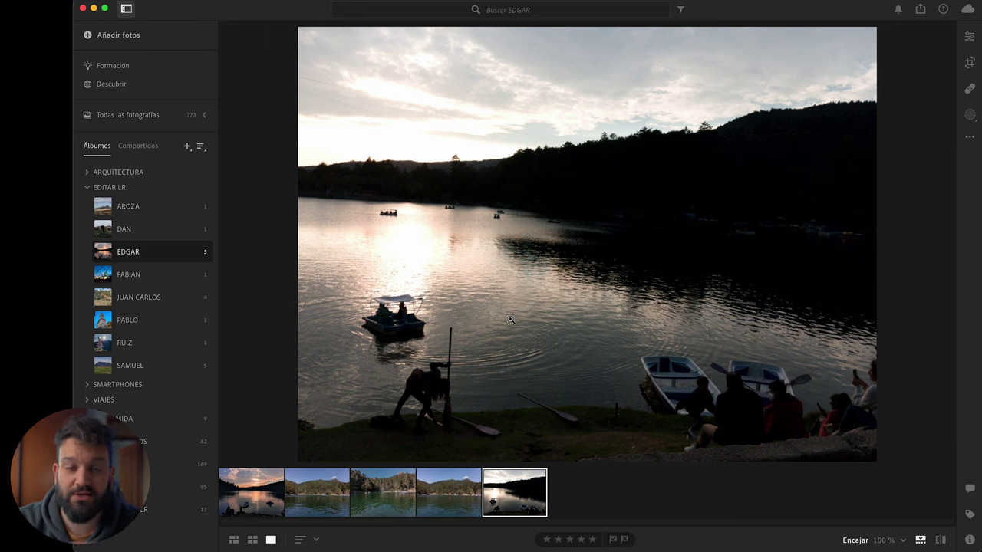
left_click(398, 368)
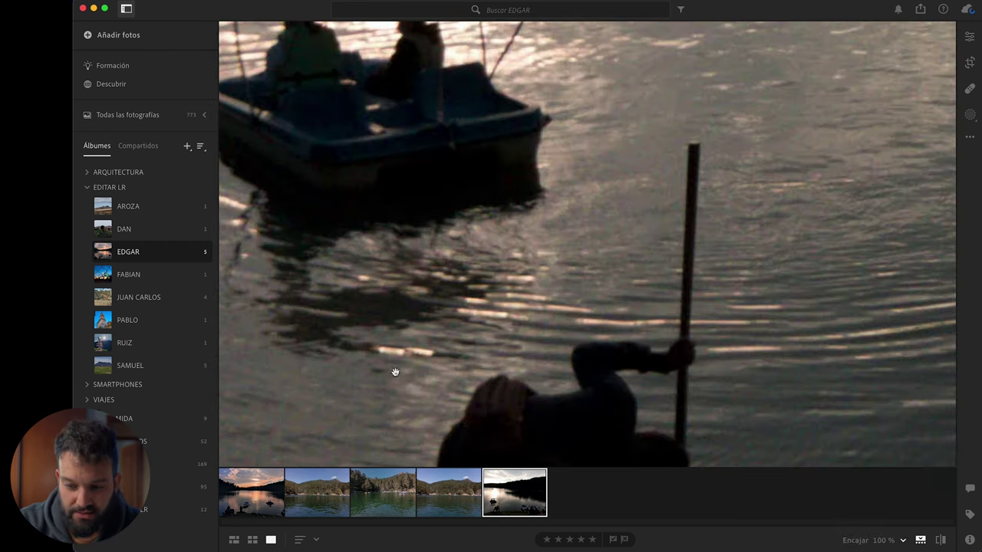
left_click(398, 367)
left_click(457, 506)
left_click(230, 507)
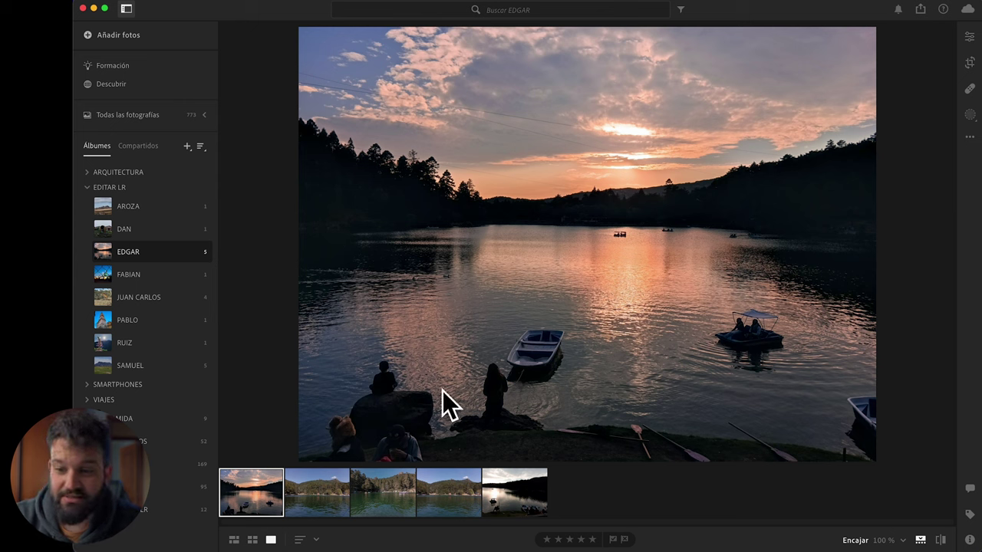
Crop the sunset photo to 16 x 9, reposition it, and straighten to -1.29
left_click(969, 61)
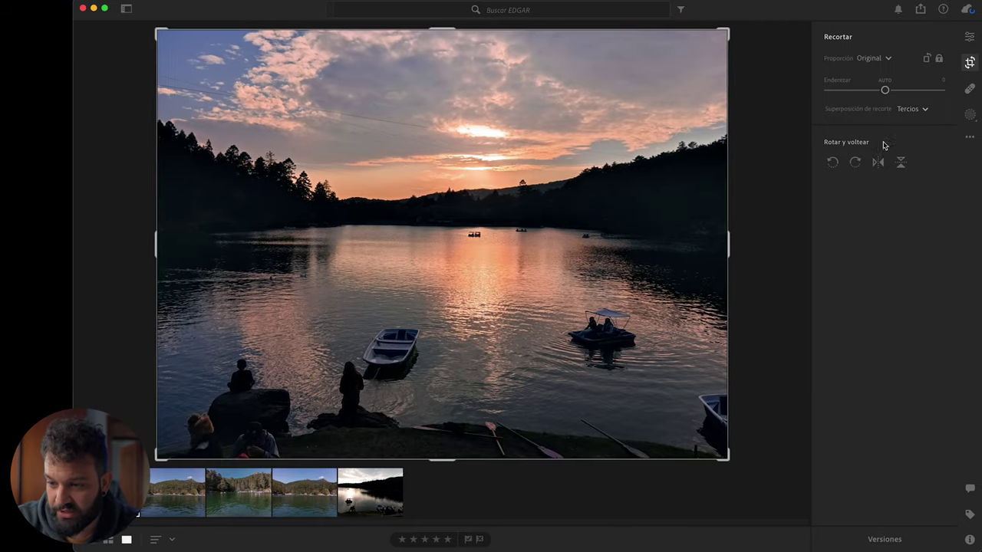
left_click(875, 59)
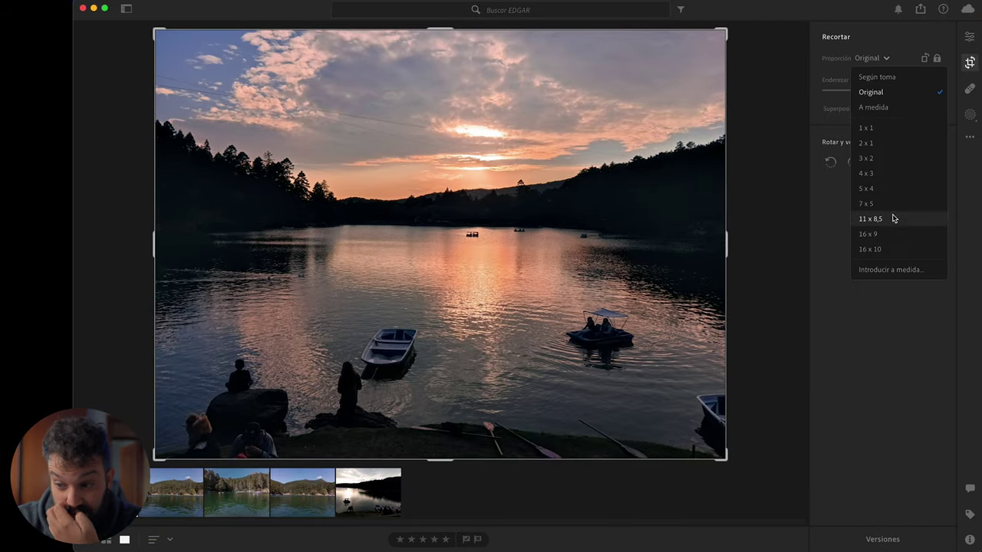
left_click(889, 228)
left_click_drag(656, 263, 656, 280)
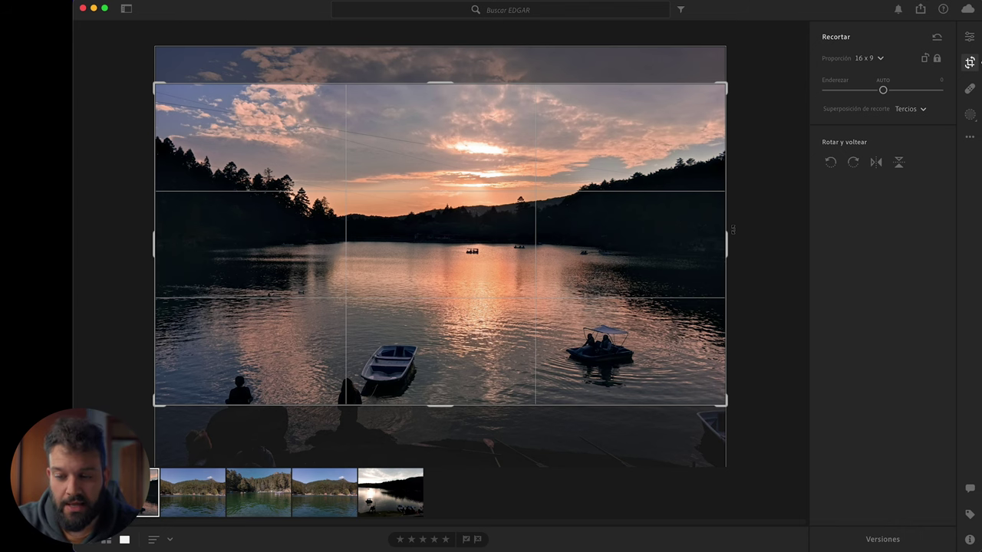
left_click_drag(741, 238, 745, 233)
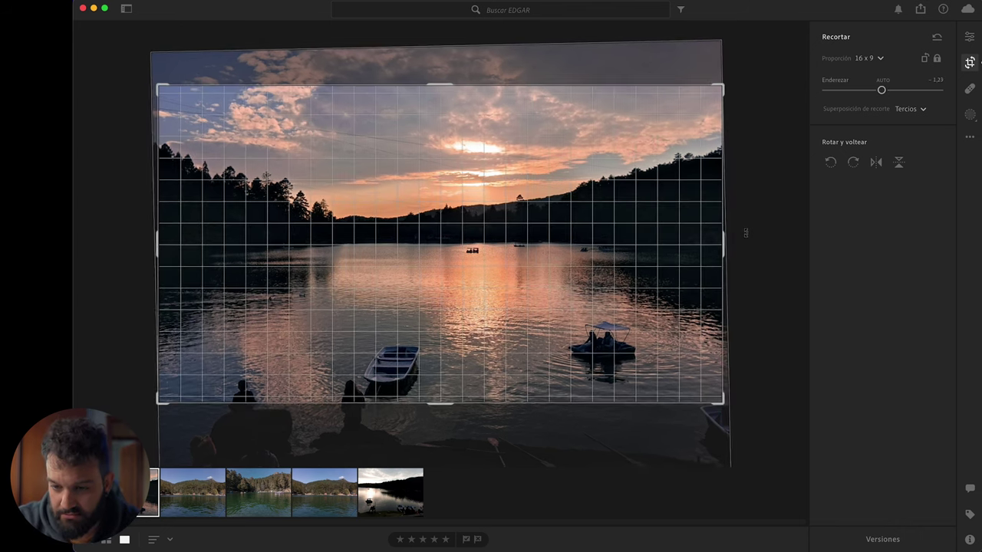
left_click_drag(606, 249, 611, 251)
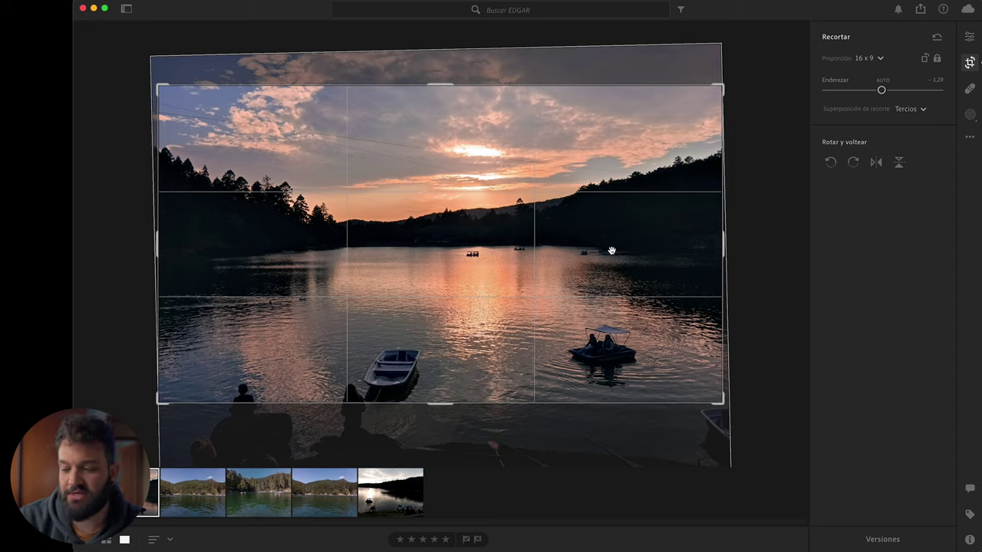
key("Return")
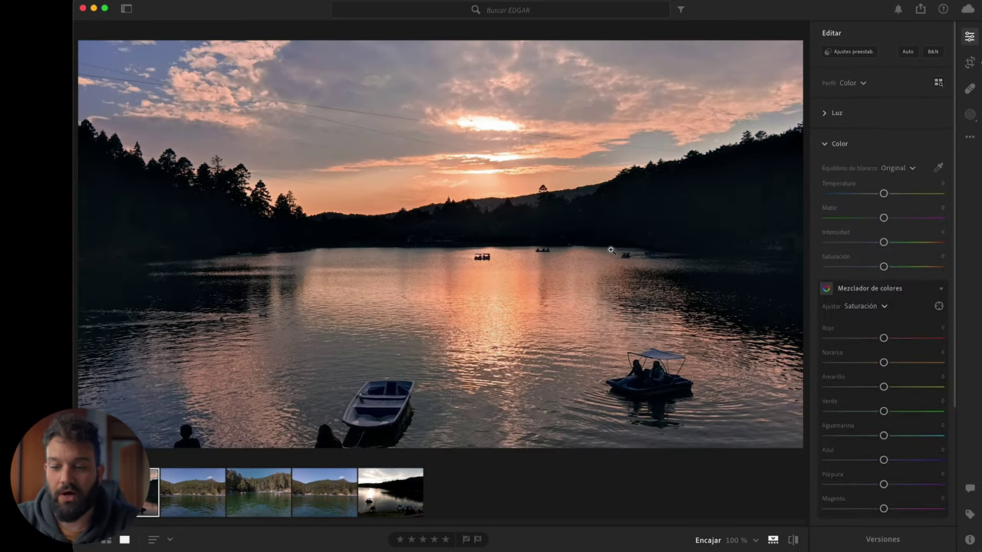
Apply the Breogan preset from RU_2021_SUMMER_PRESET_PACK to the sunset photo
left_click(866, 146)
left_click(837, 117)
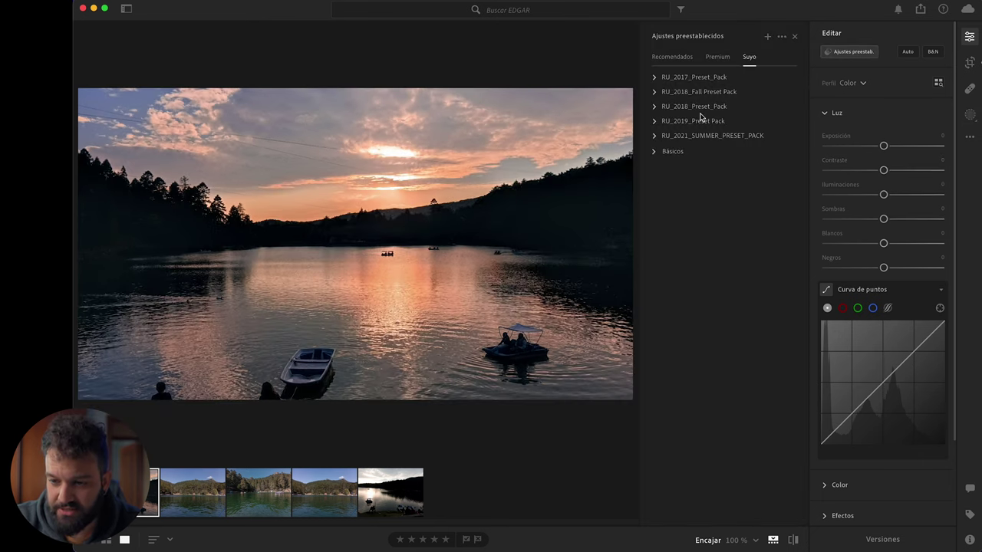
left_click(667, 135)
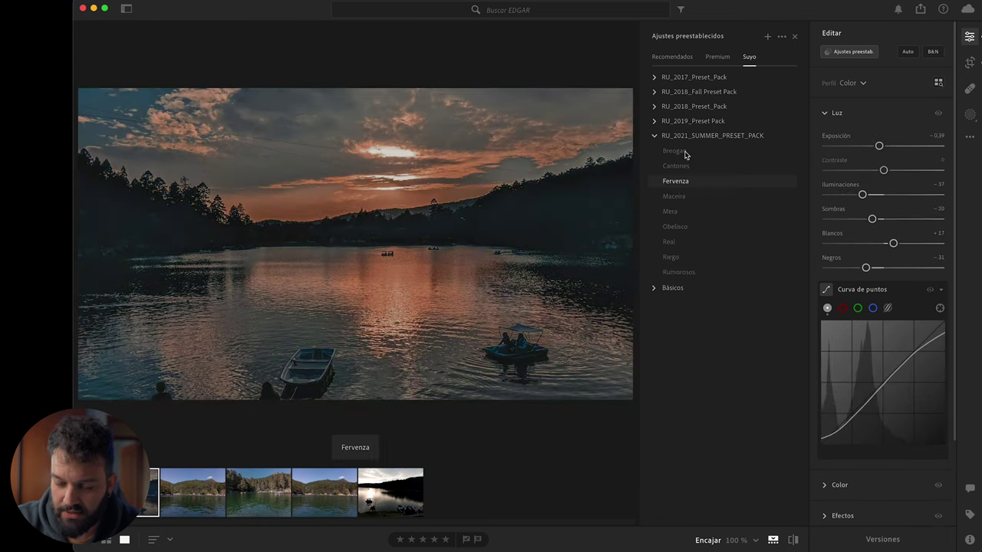
left_click(685, 153)
left_click(655, 136)
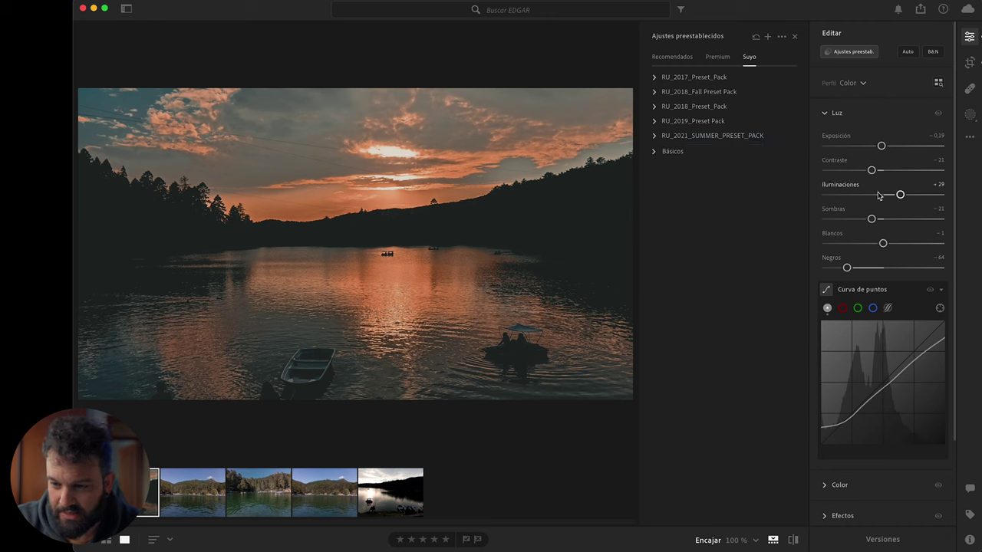
Reset exposure to 0, lift the shadows, and raise the blacks to -23
double_click(883, 146)
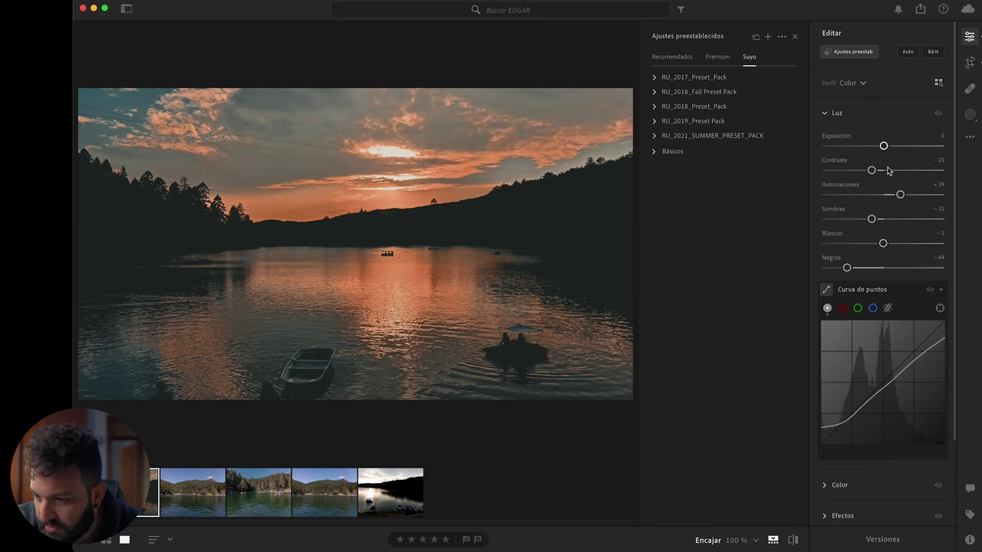
left_click_drag(872, 219, 918, 219)
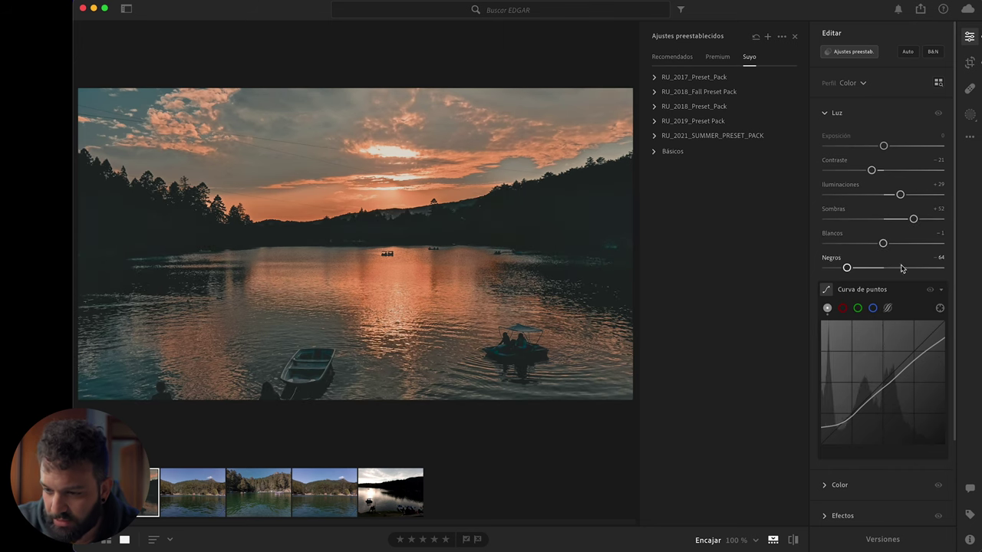
left_click(836, 114)
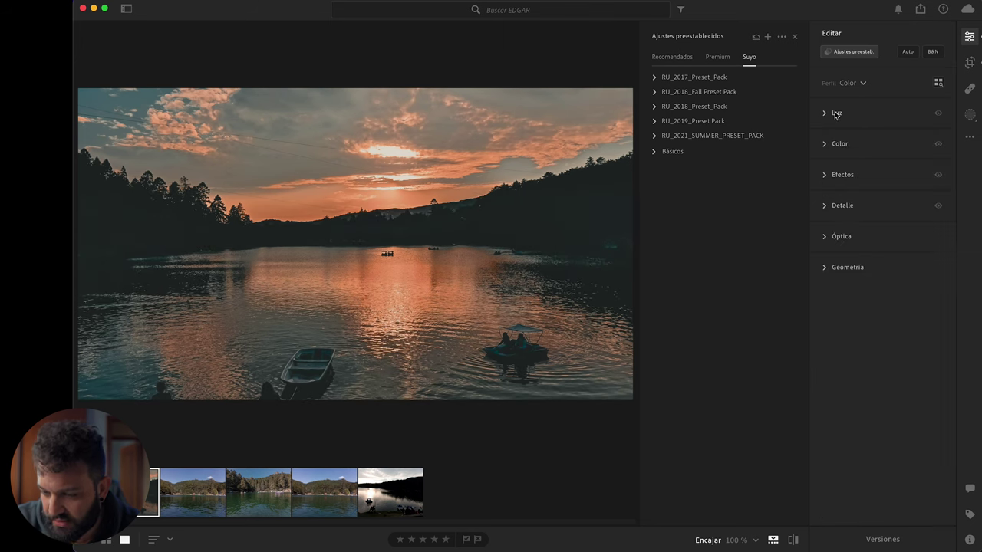
left_click_drag(847, 268, 871, 267)
left_click(841, 113)
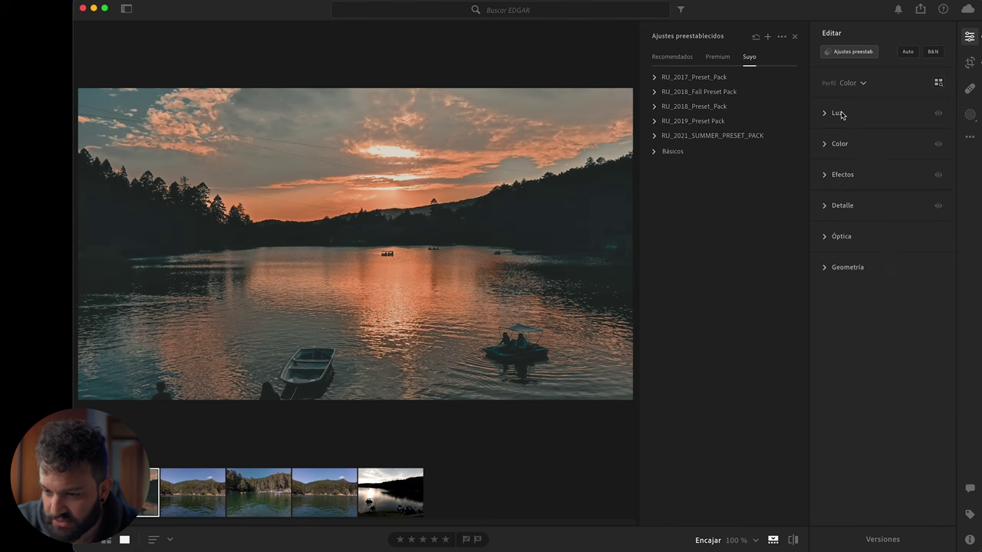
Lower the sharpening amount to 58 in the Detail settings
left_click(843, 175)
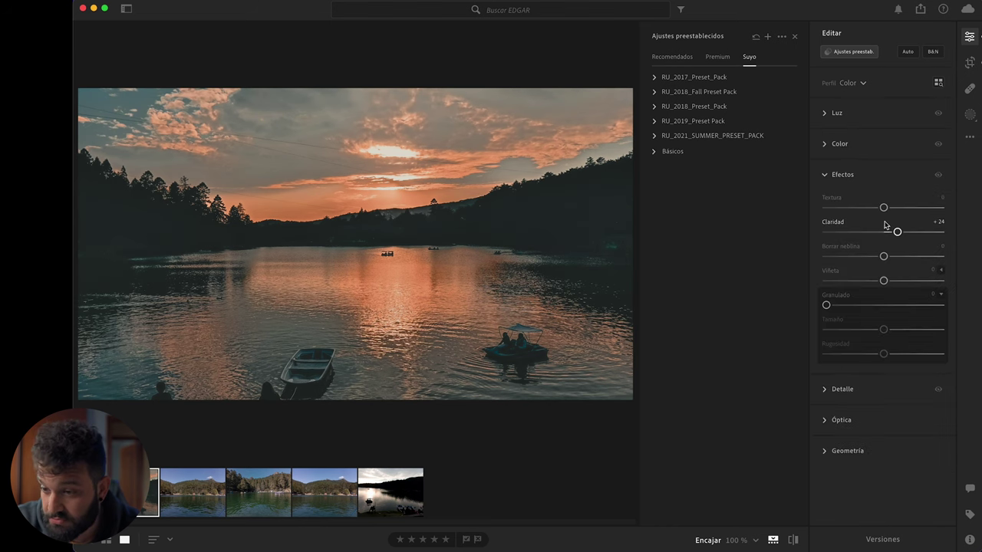
left_click(836, 176)
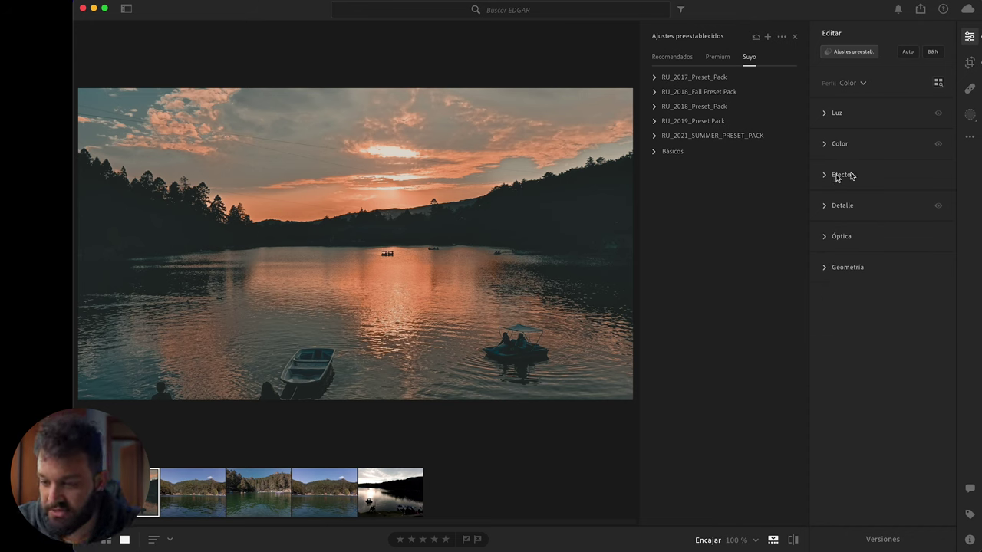
left_click(867, 205)
left_click_drag(881, 240, 870, 239)
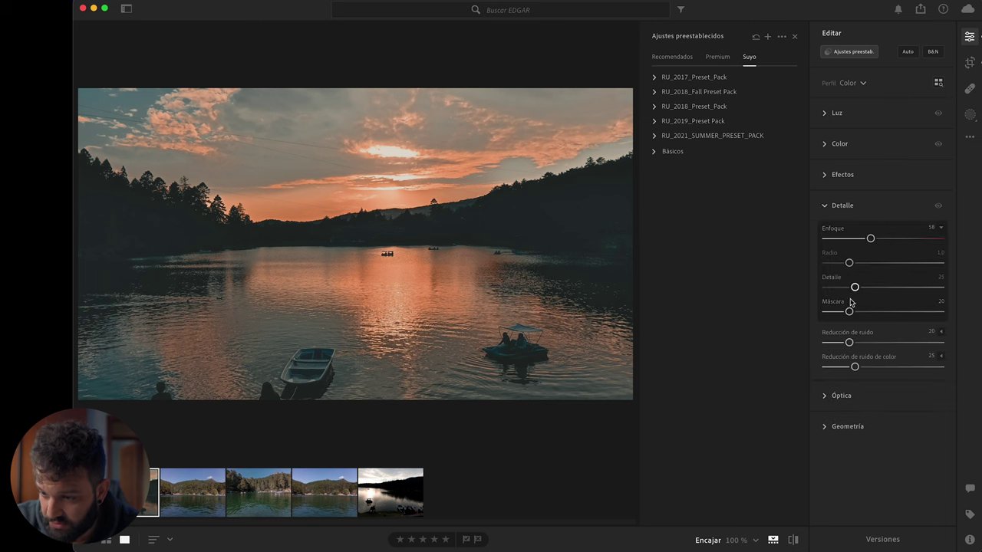
Raise sharpening masking to 68 so only the edges get sharpened
left_click_drag(849, 311, 904, 311)
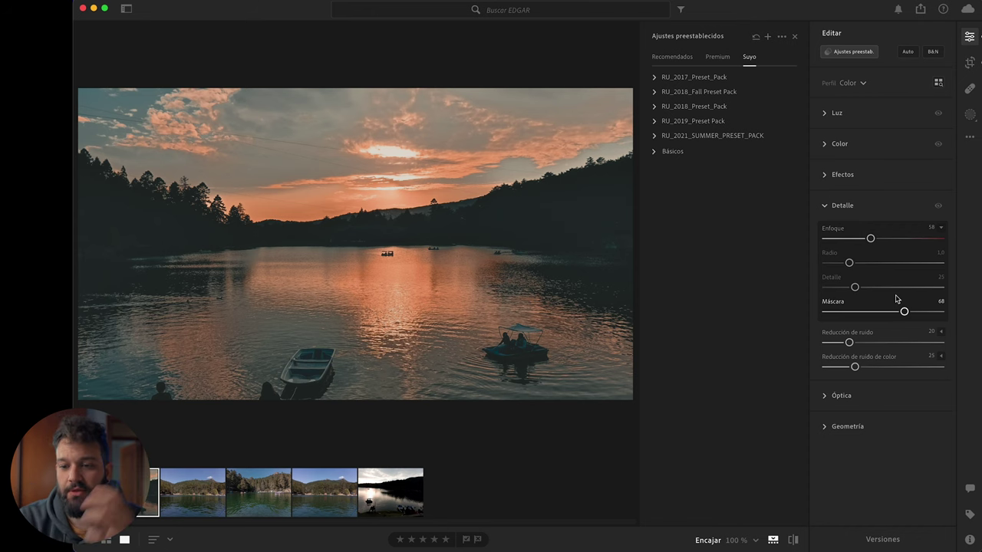
left_click(970, 88)
With a size-12 healing brush, erase the empty rowboat and silhouettes using nearby open water
key("]")
left_click_drag(185, 434, 185, 441)
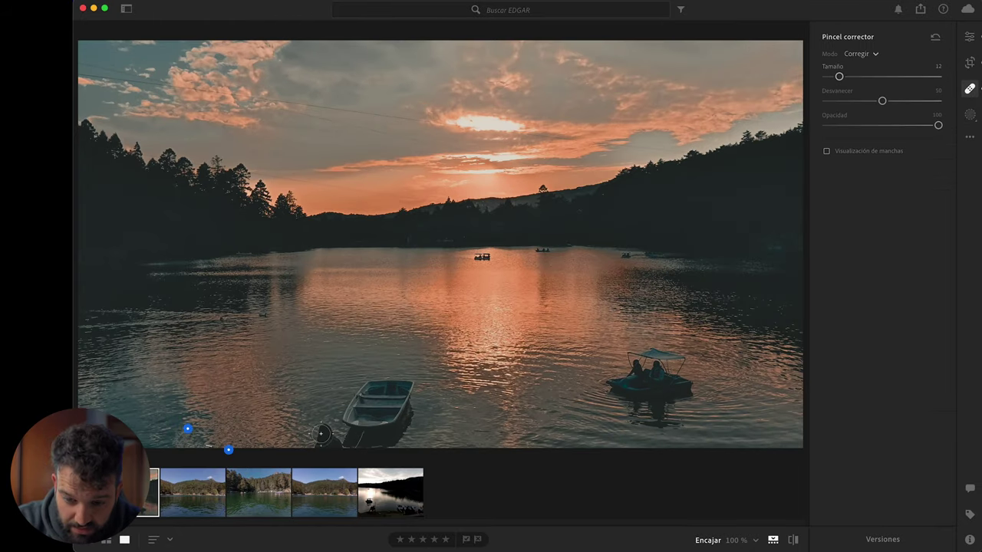
left_click_drag(321, 442, 326, 436)
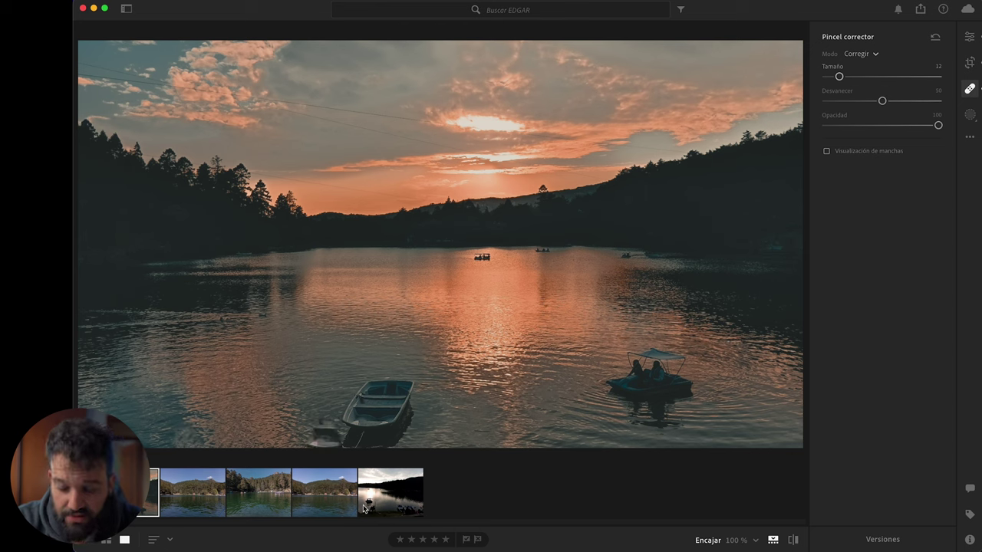
left_click_drag(362, 423, 309, 411)
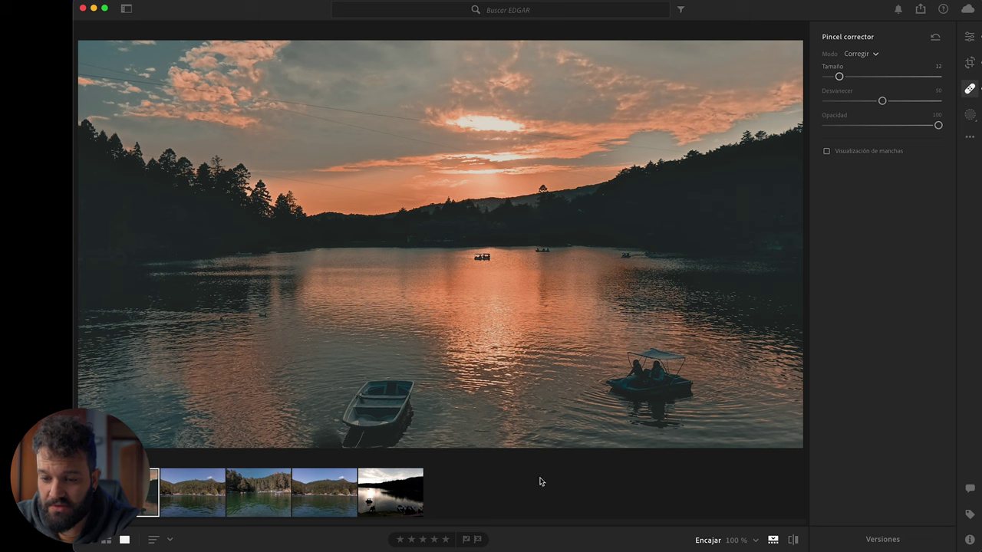
mouse_move(323, 428)
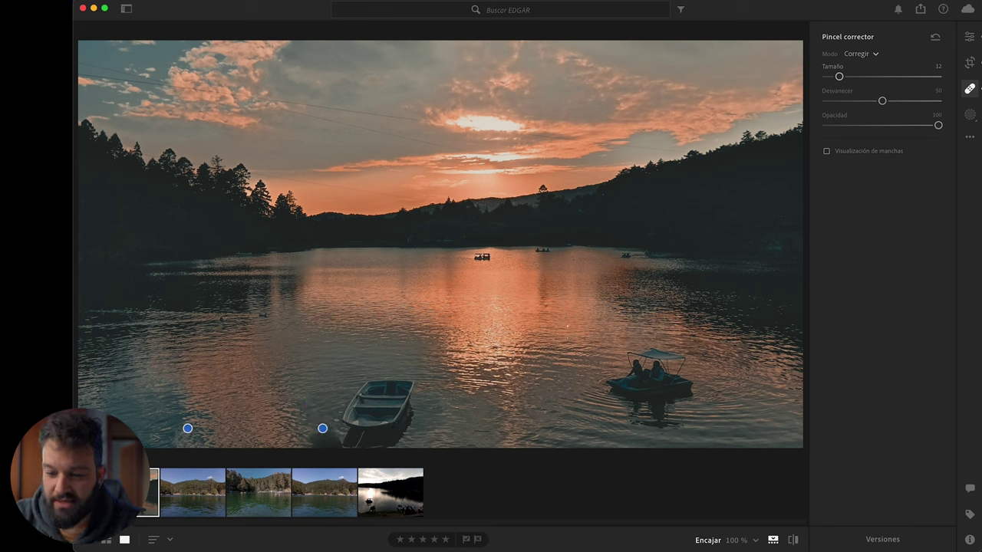
mouse_move(353, 395)
left_mouse_down()
mouse_move(338, 447)
mouse_move(374, 415)
left_mouse_up()
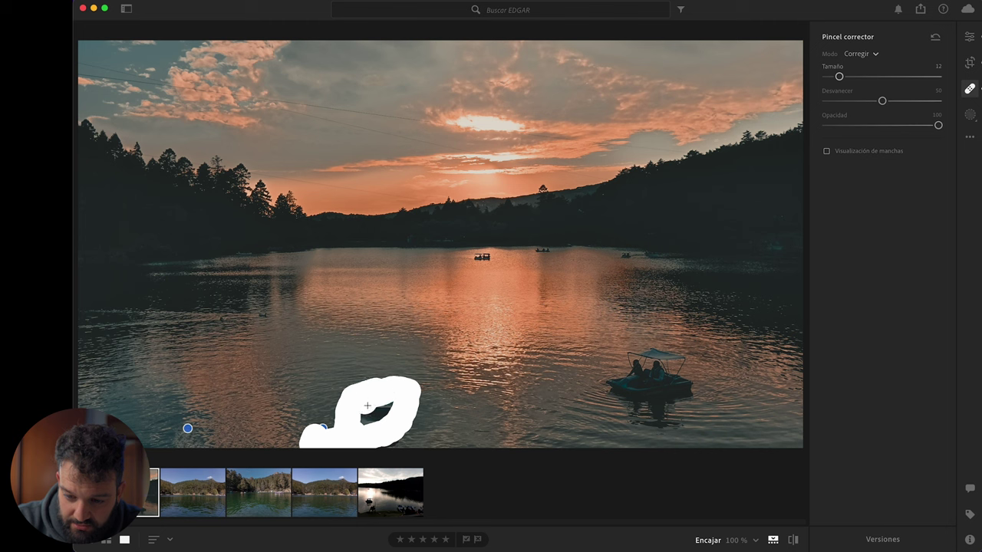
mouse_move(397, 438)
left_mouse_down()
mouse_move(425, 447)
mouse_move(430, 399)
mouse_move(372, 395)
left_mouse_up()
mouse_move(331, 426)
left_mouse_down()
mouse_move(387, 386)
mouse_move(427, 434)
mouse_move(423, 465)
left_mouse_up()
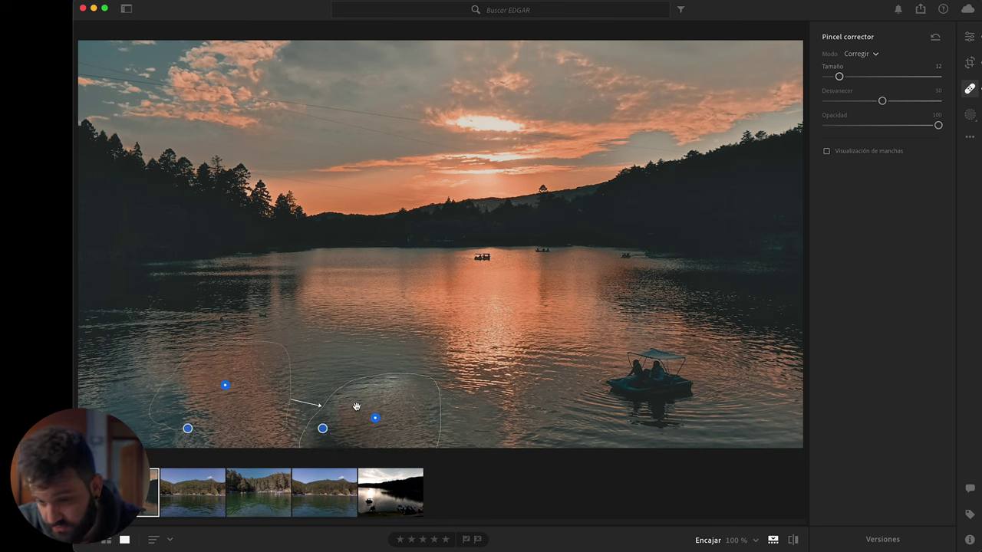
left_click_drag(225, 384, 326, 344)
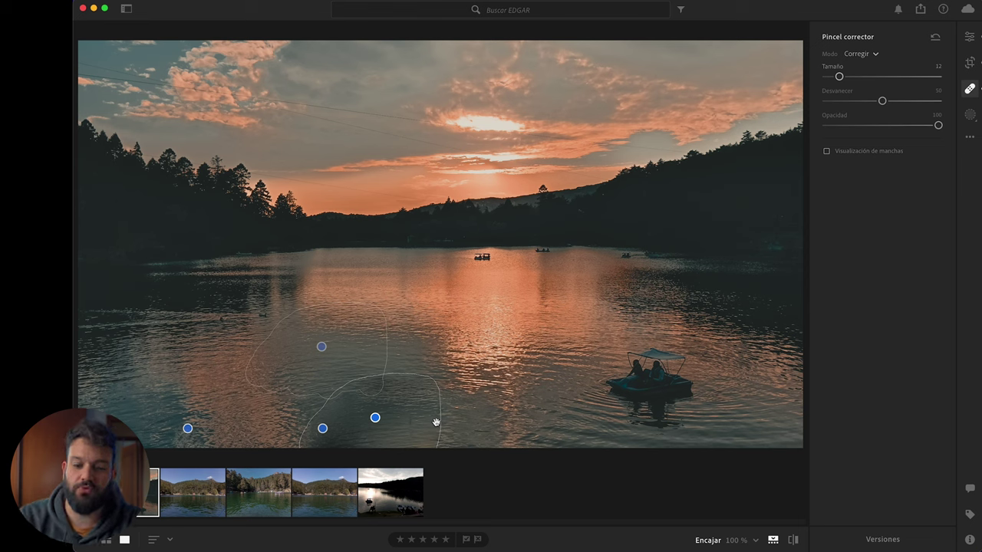
key("e")
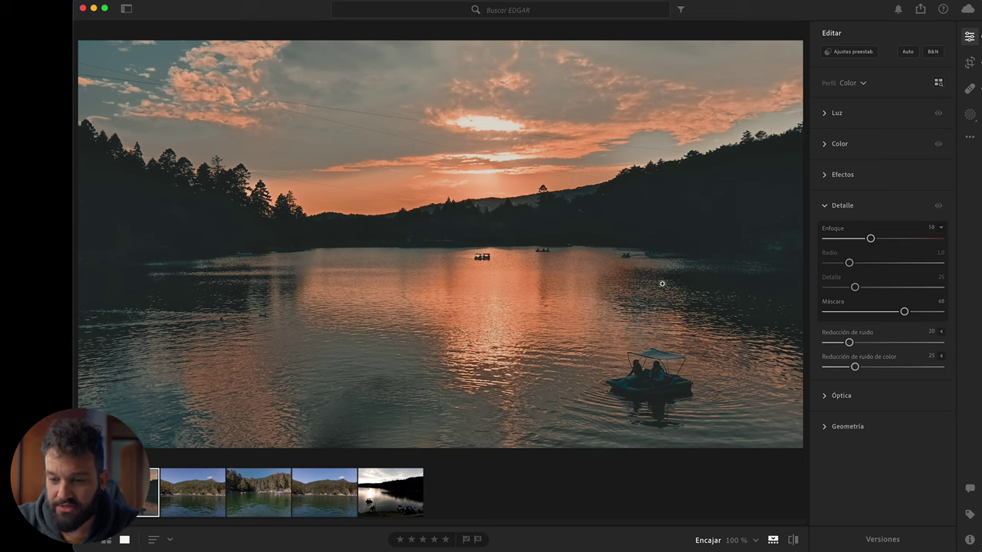
Tilt the lake photo slightly further to level the horizon
left_click(969, 62)
left_click_drag(786, 177, 784, 174)
key("Return")
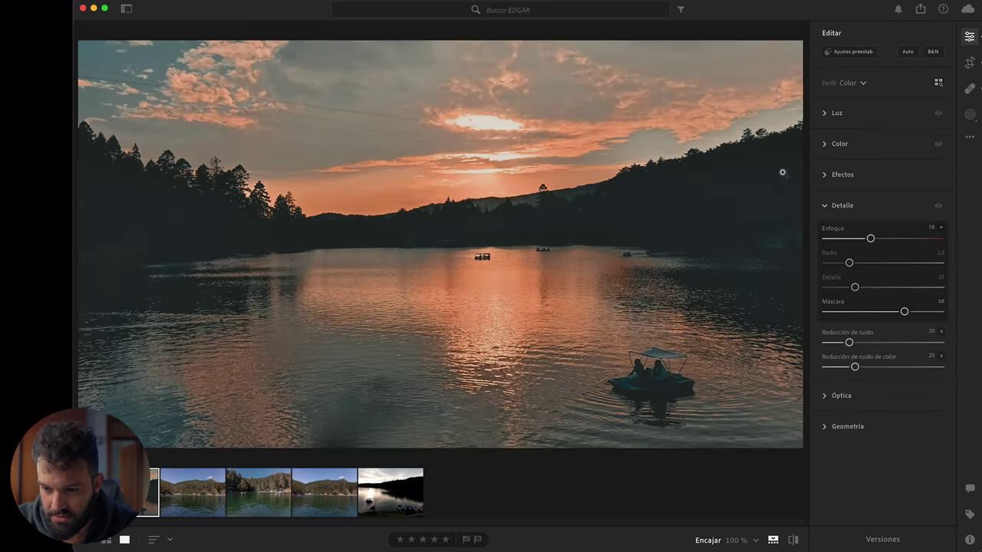
Lower red, orange, yellow, blue and purple saturation in the colour mixer
left_click(844, 205)
left_click(844, 175)
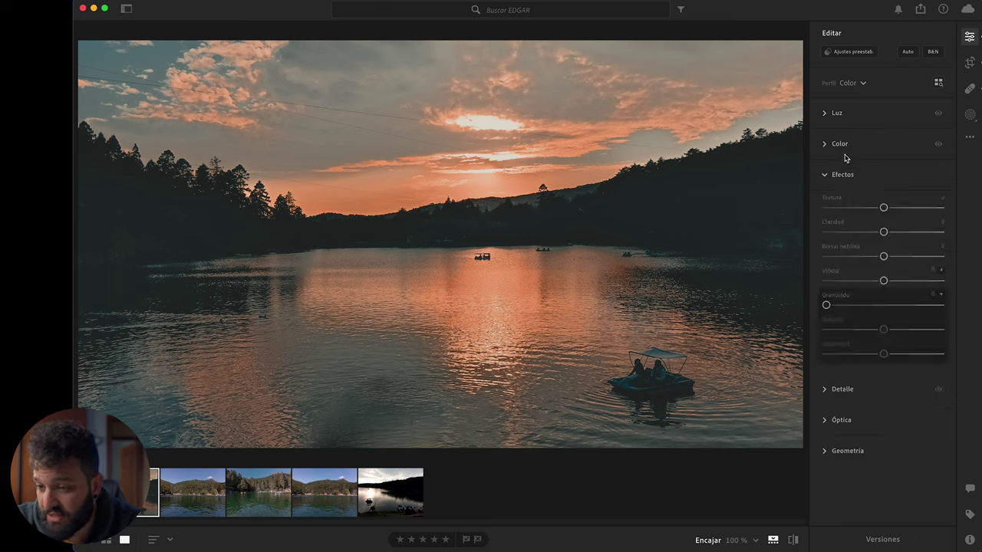
left_click(844, 145)
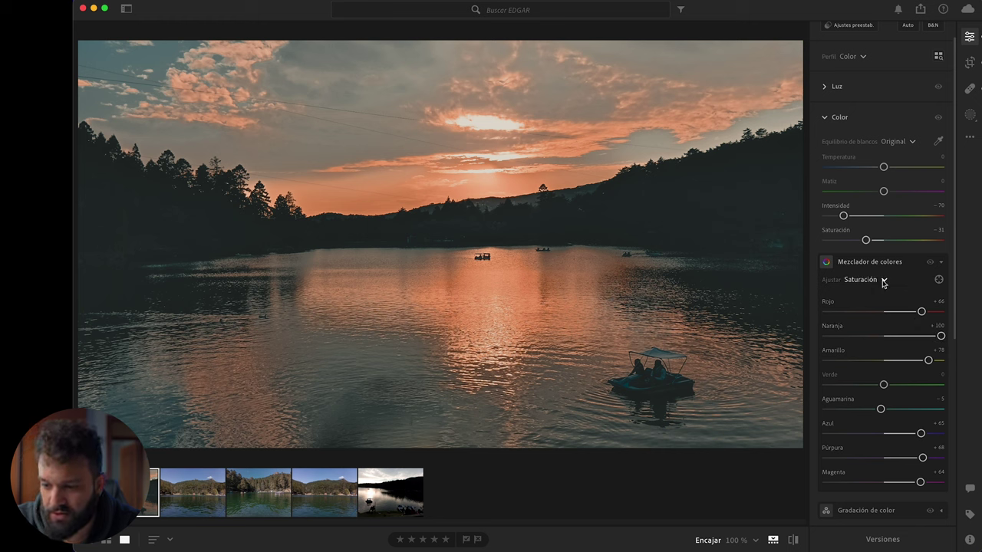
left_click_drag(921, 311, 926, 336)
left_click_drag(928, 360, 916, 359)
mouse_move(912, 434)
left_mouse_down()
mouse_move(898, 435)
mouse_move(903, 458)
left_mouse_up()
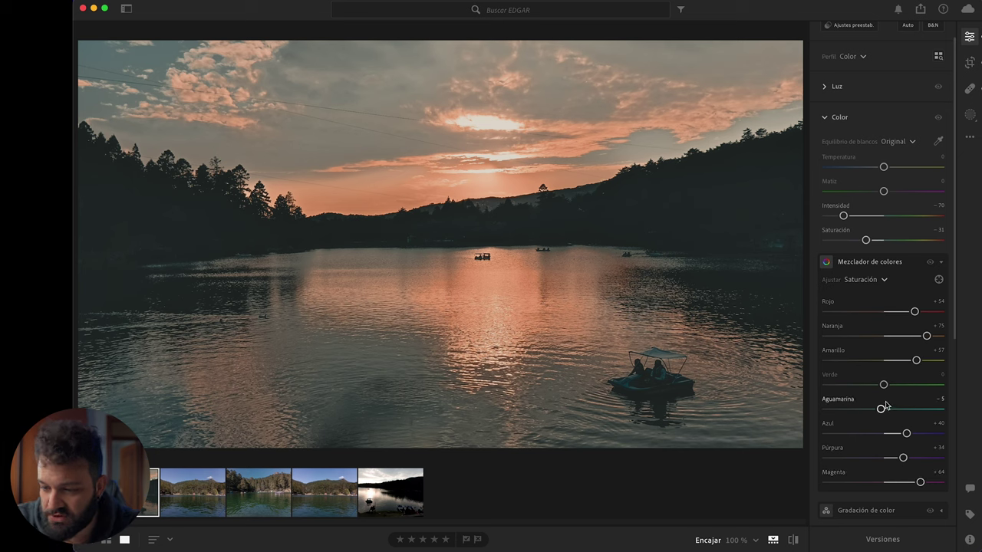
left_click(873, 262)
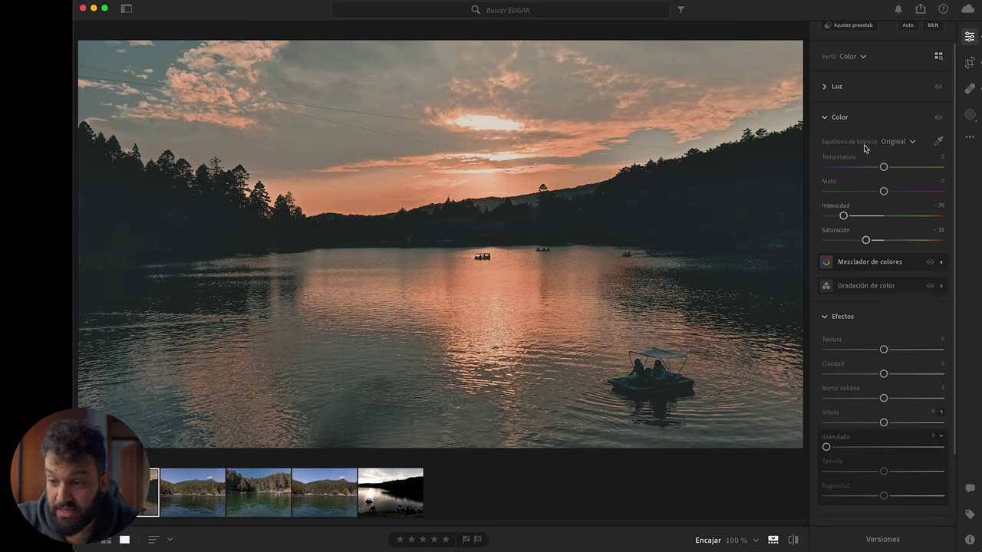
Lift the lake photo's shadows to +57
left_click(842, 128)
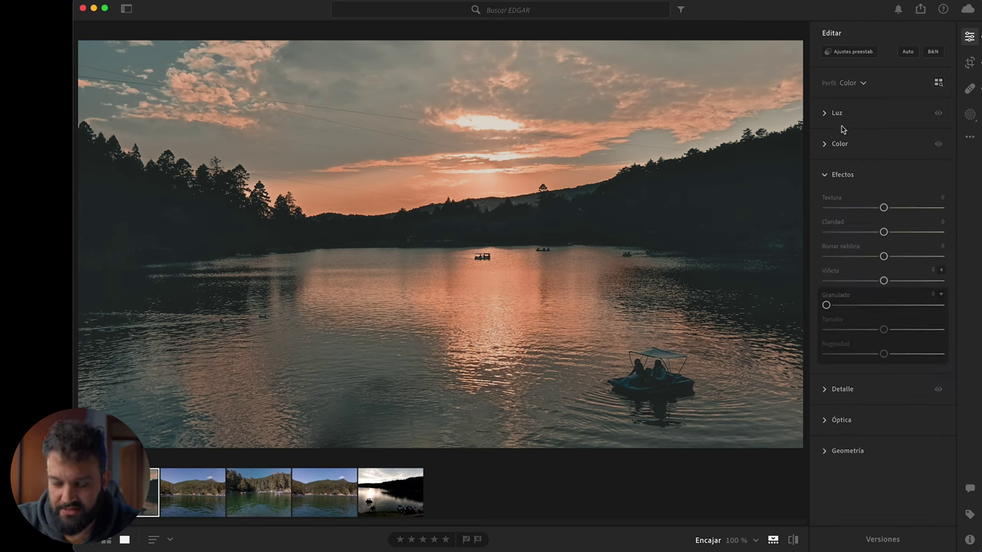
left_click(837, 112)
left_click_drag(915, 219, 948, 219)
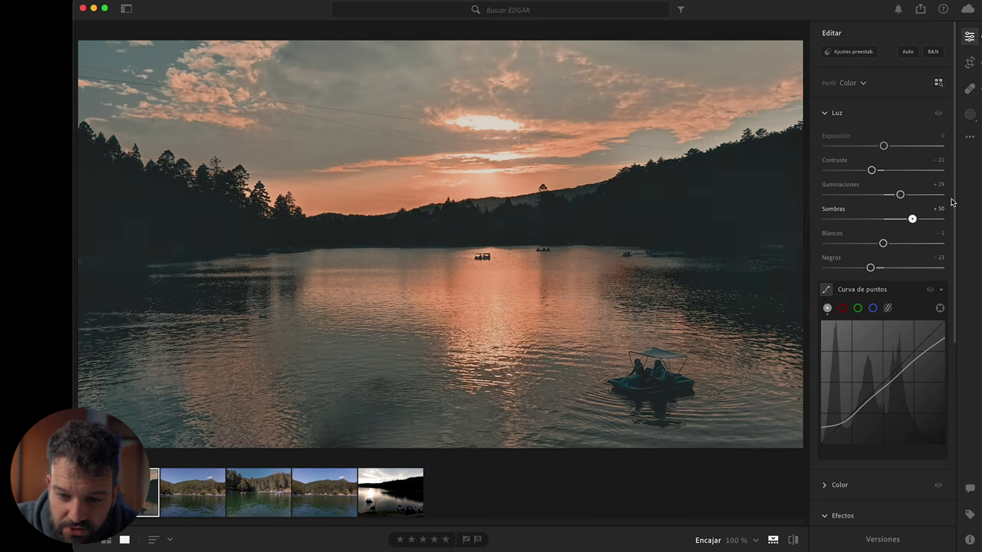
left_click_drag(940, 219, 912, 219)
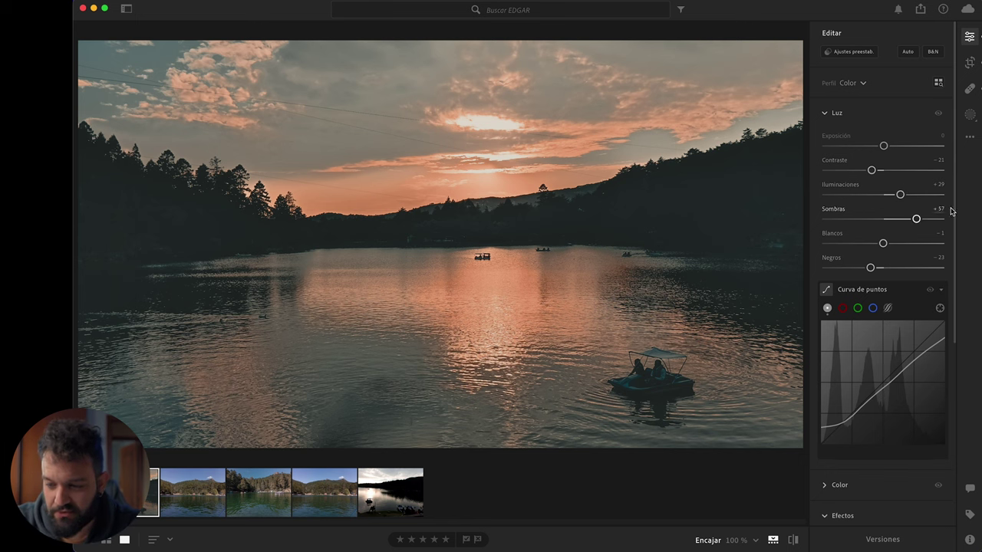
left_click(833, 113)
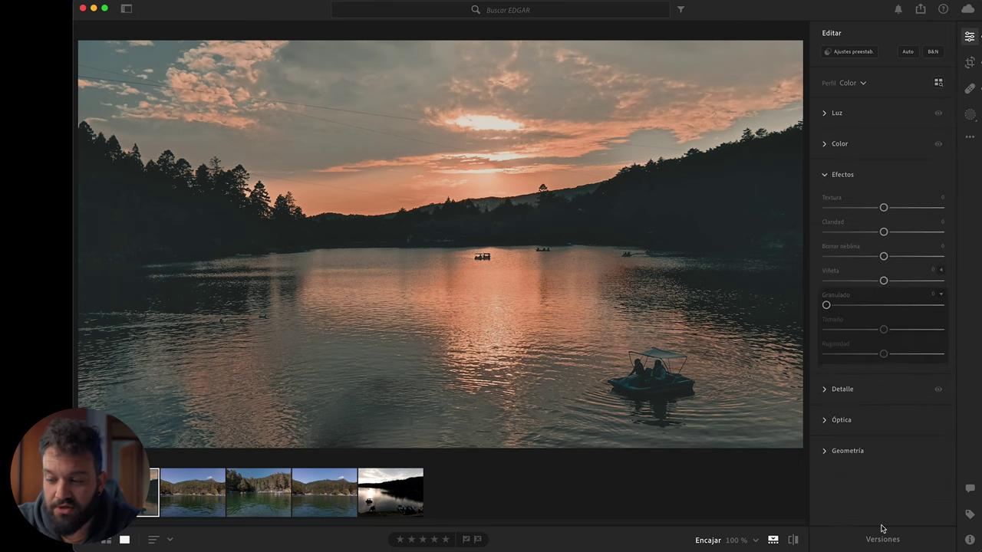
Check the sunset lake edit against the Original version, then show the Álbumes list
left_click(882, 537)
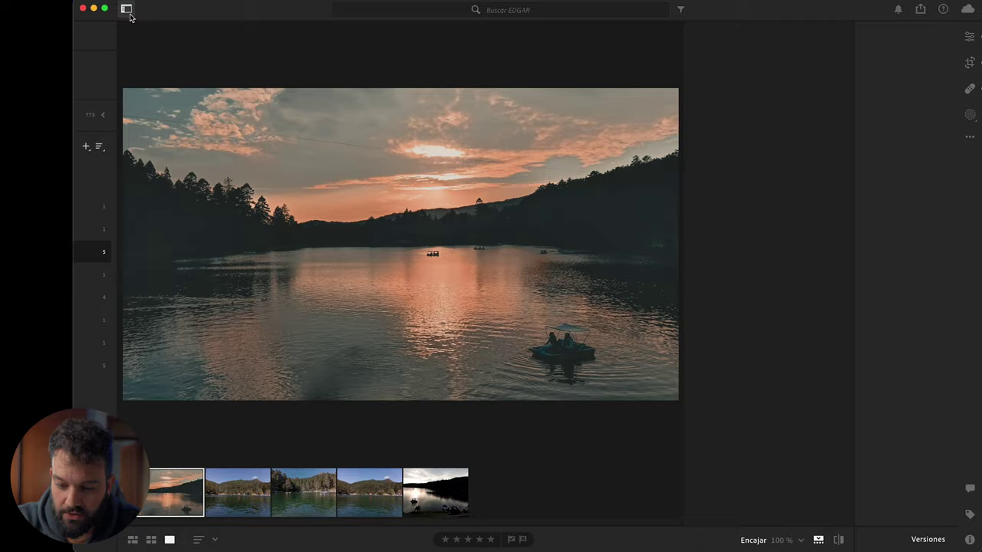
left_click(126, 9)
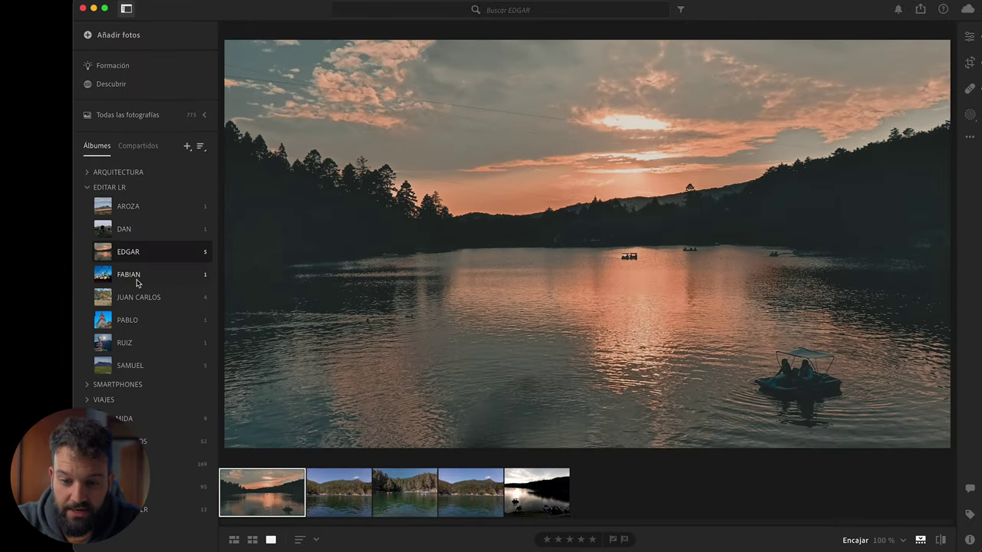
Switch to the FABIAN album and open the chain-link fence bokeh photo in Edit
left_click(129, 275)
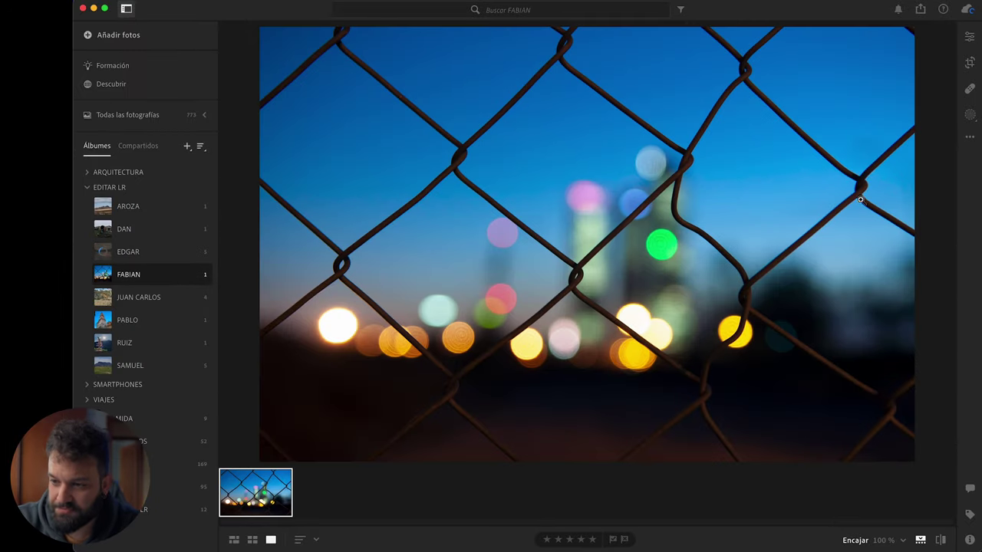
left_click(970, 41)
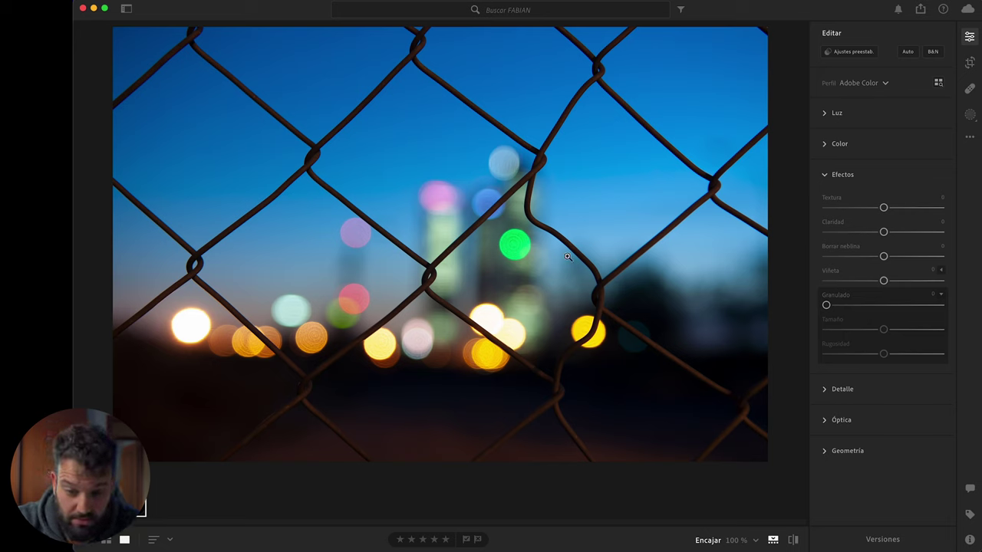
Pull the fence photo's crop in at the top-right and bottom-right corners, keeping original proportions
left_click(970, 63)
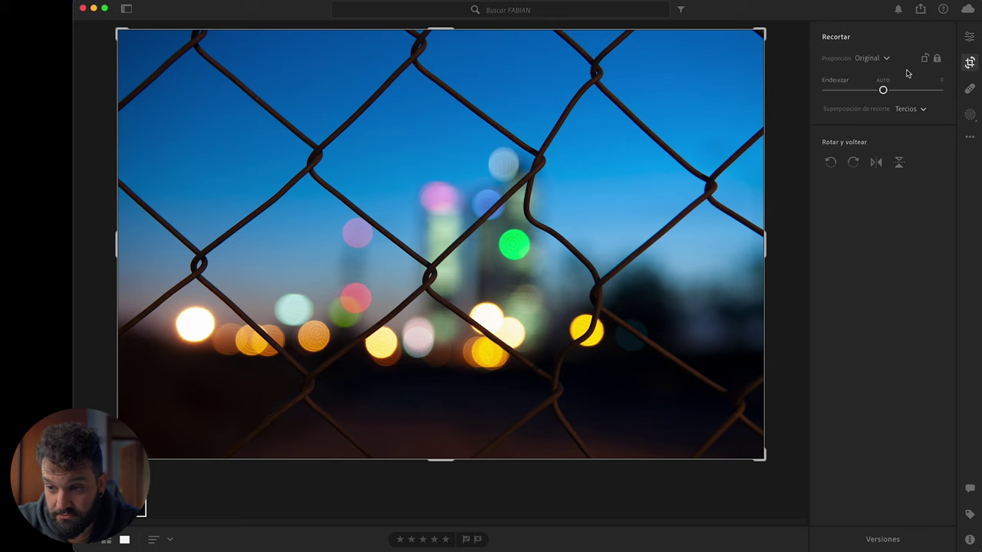
left_click(867, 58)
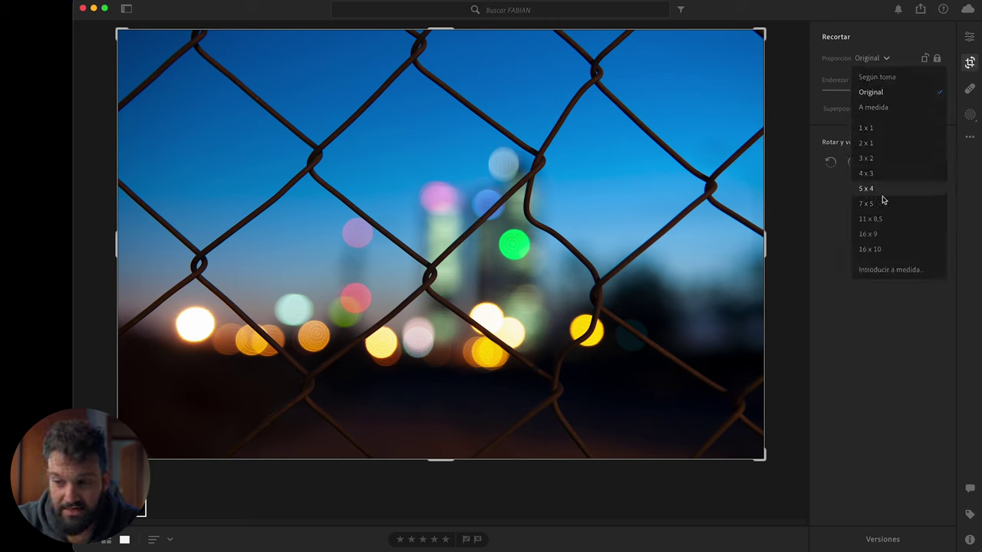
left_click(870, 370)
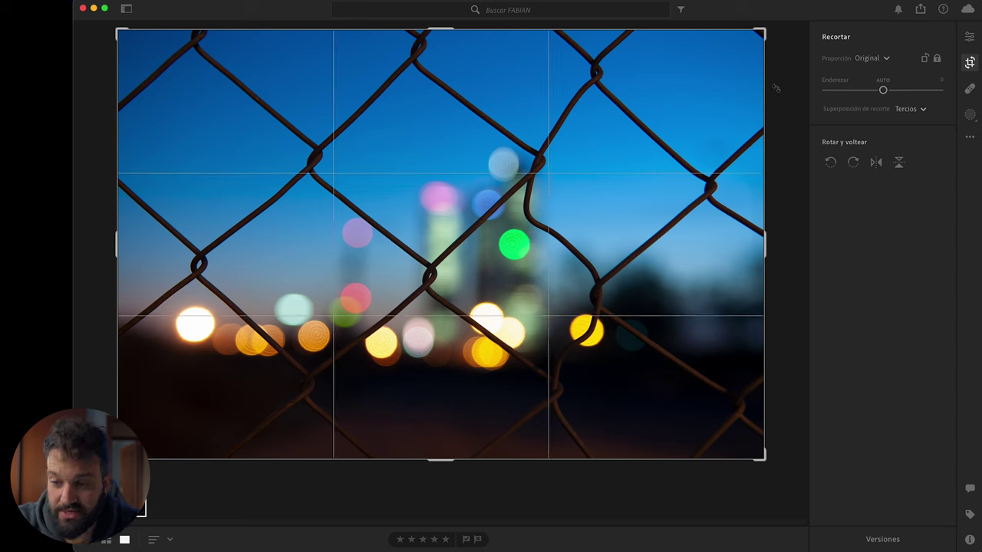
left_click_drag(759, 32, 782, 65)
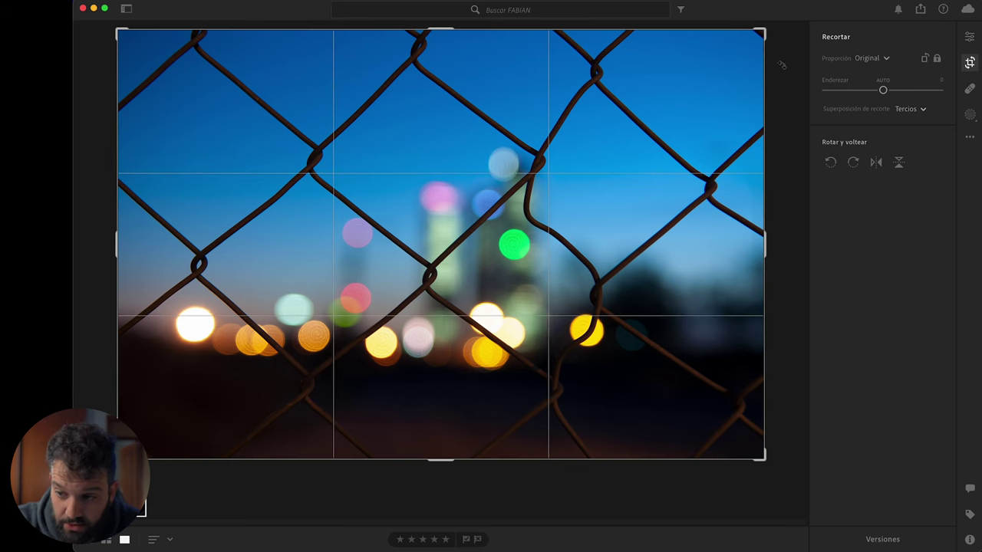
left_click_drag(758, 454, 751, 451)
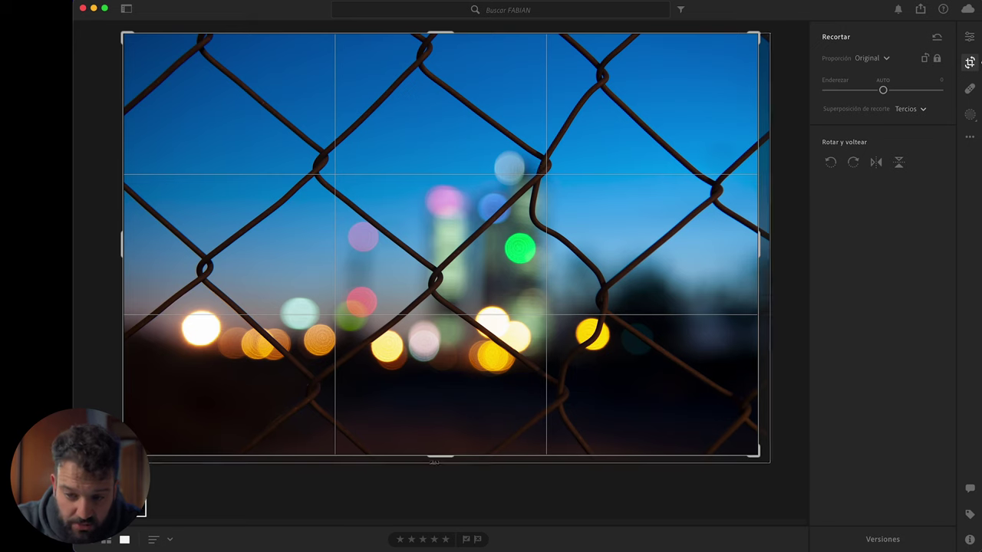
left_click_drag(396, 156, 396, 151)
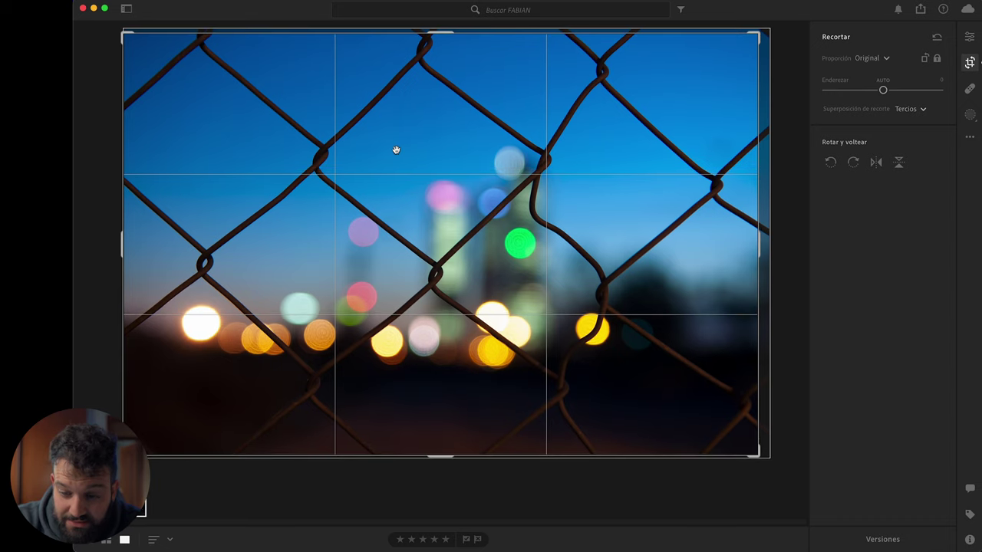
key("e")
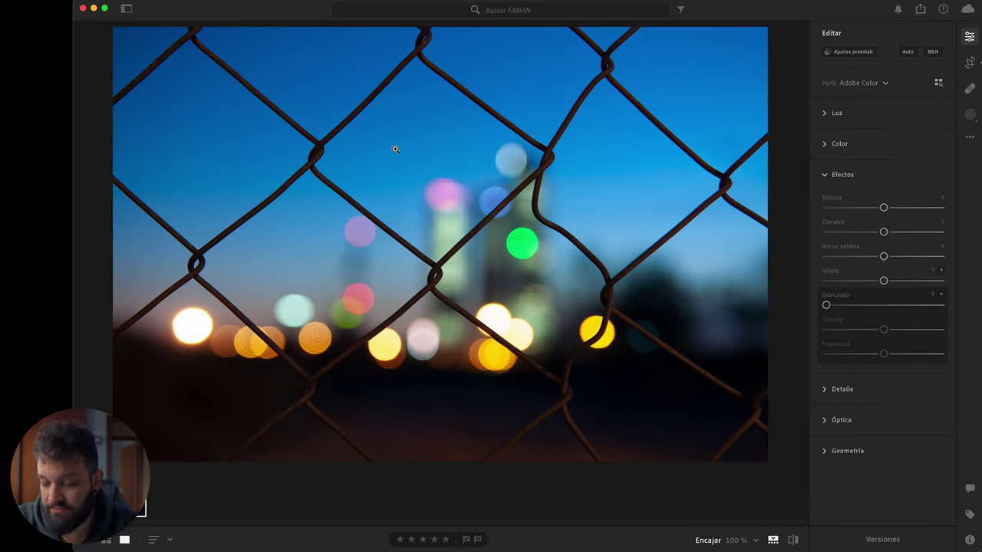
left_click(859, 174)
Max out the fence photo's shadows at +100
left_click(877, 114)
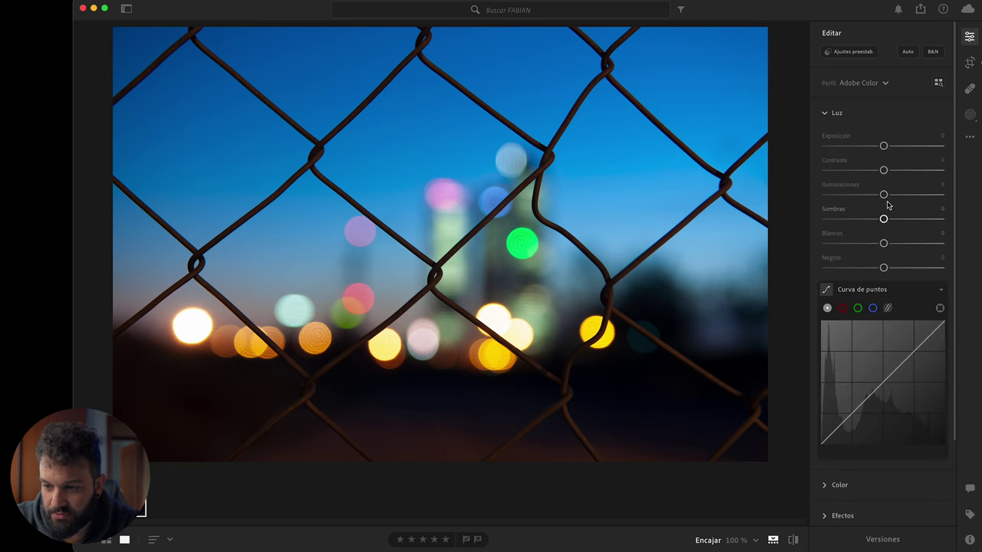
left_click_drag(884, 220, 937, 220)
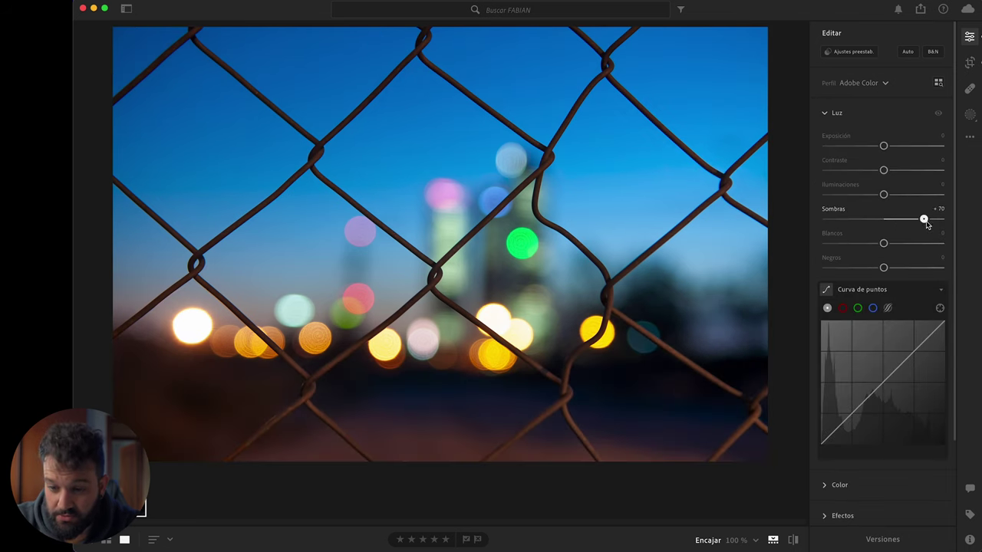
left_click_drag(937, 223, 941, 223)
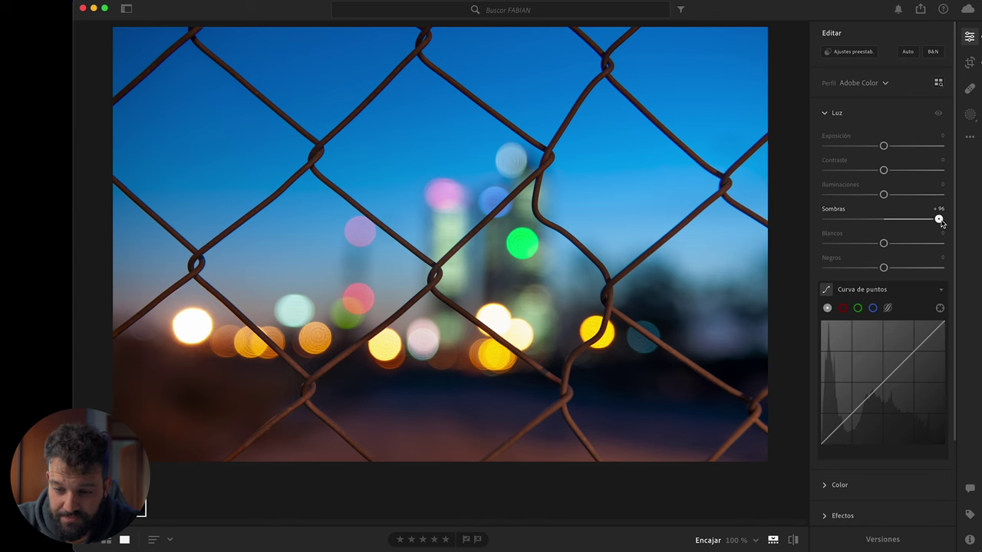
left_click_drag(962, 219, 962, 219)
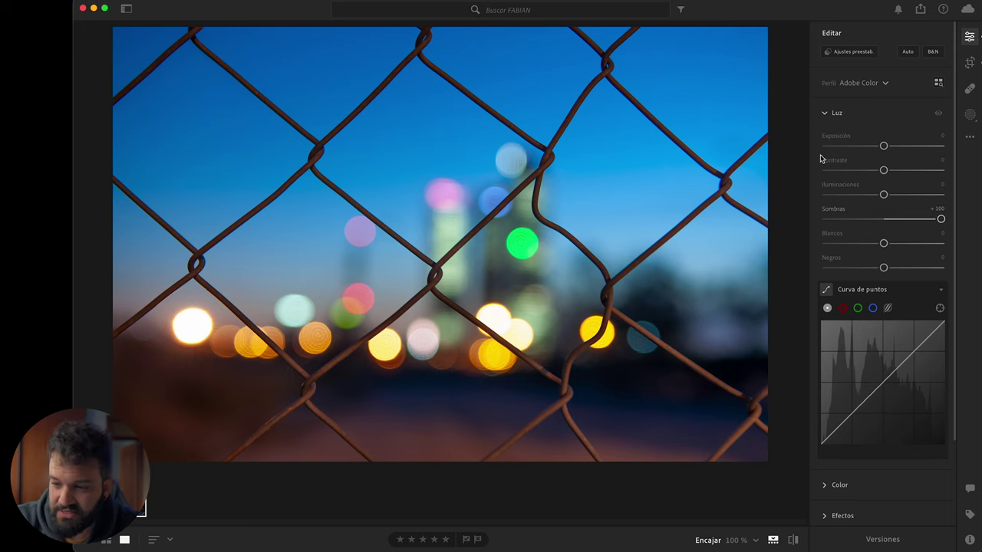
left_click(840, 119)
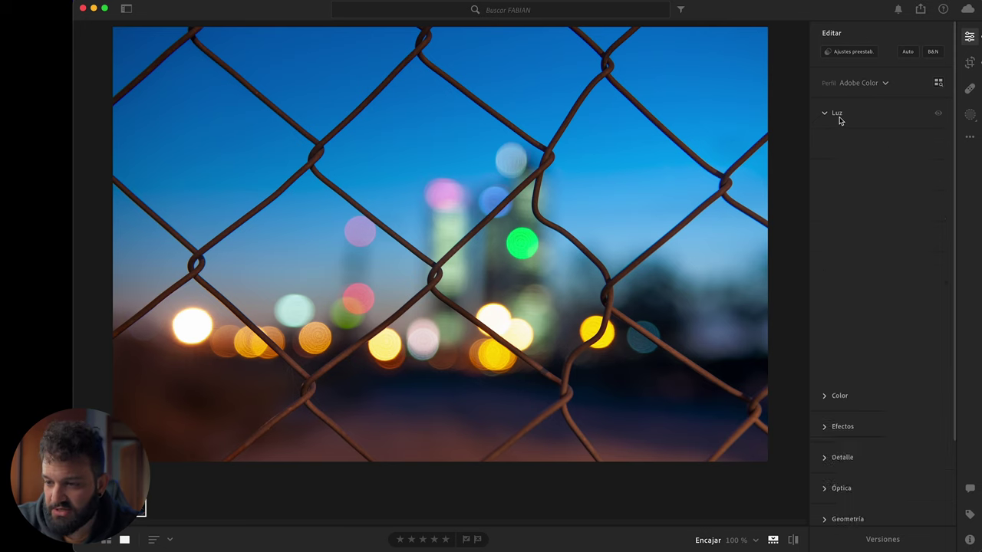
Add a linear gradient mask rising from the bottom edge that darkens its shadows
left_click(970, 115)
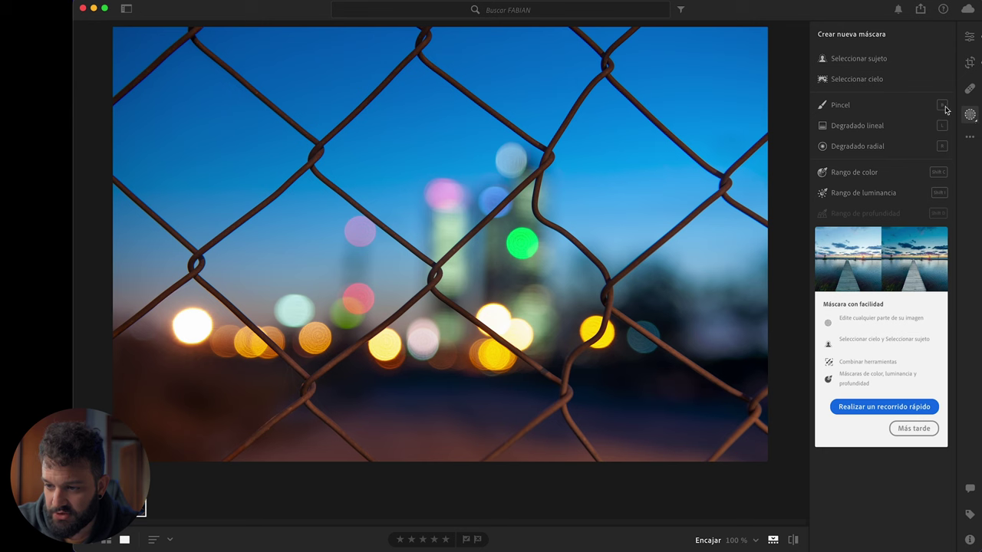
left_click(857, 126)
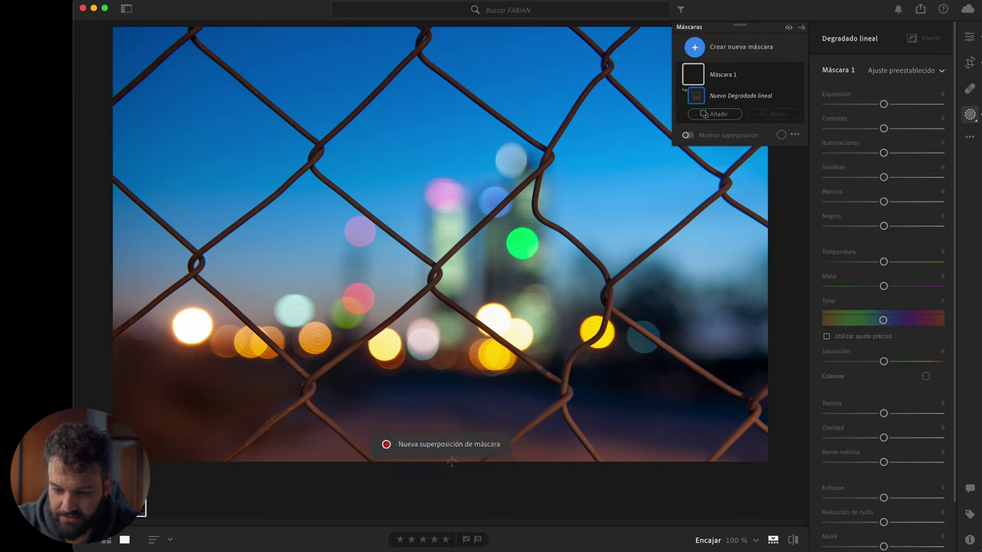
left_click_drag(451, 461, 451, 350)
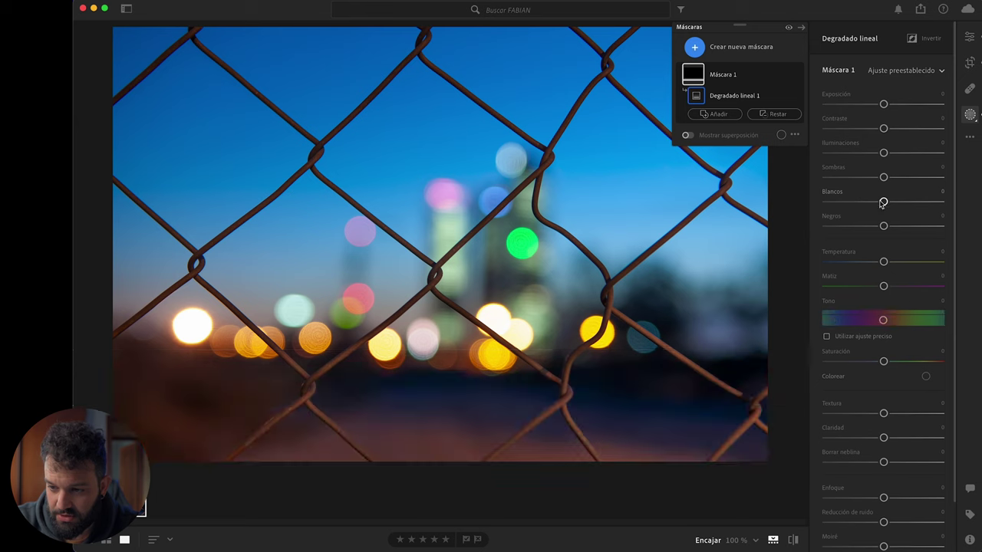
left_click_drag(883, 178, 811, 191)
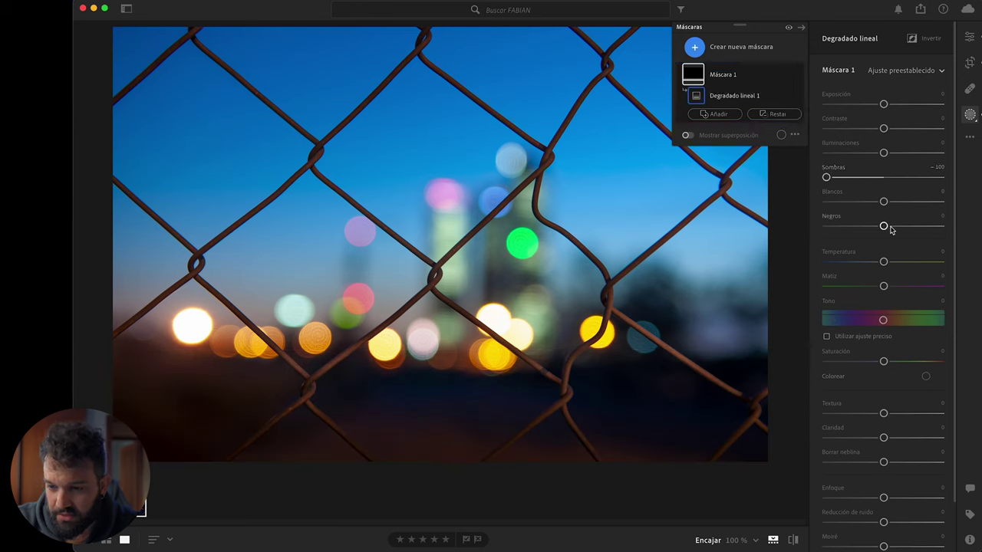
scroll(891, 230, "down", 2)
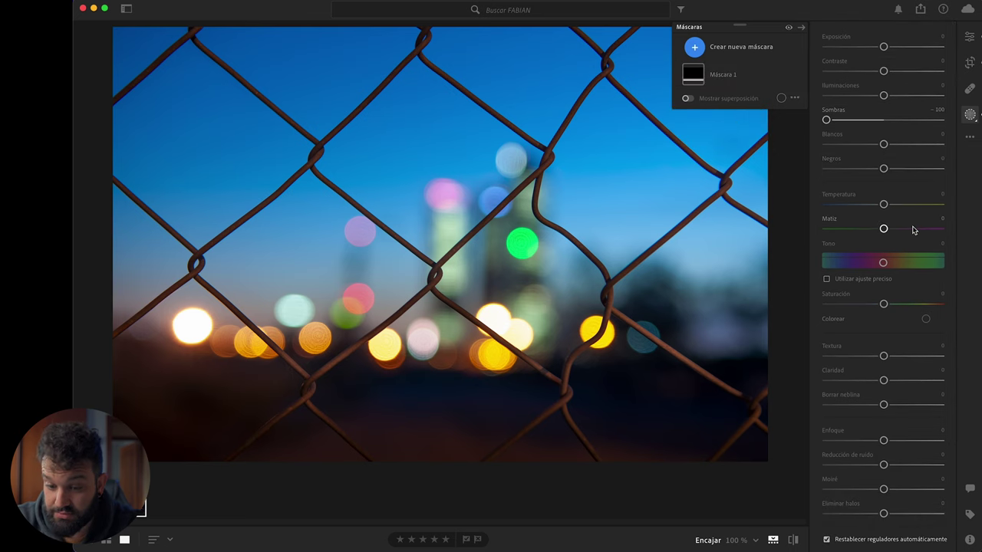
key("e")
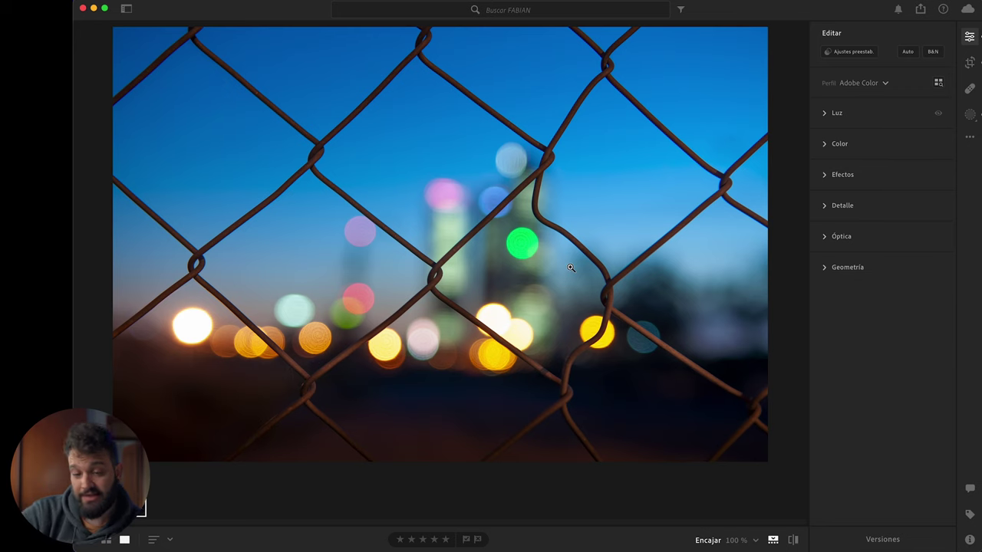
Zoom to 100% to inspect the pink and green bokeh, with colour adjustments showing
left_click(351, 294)
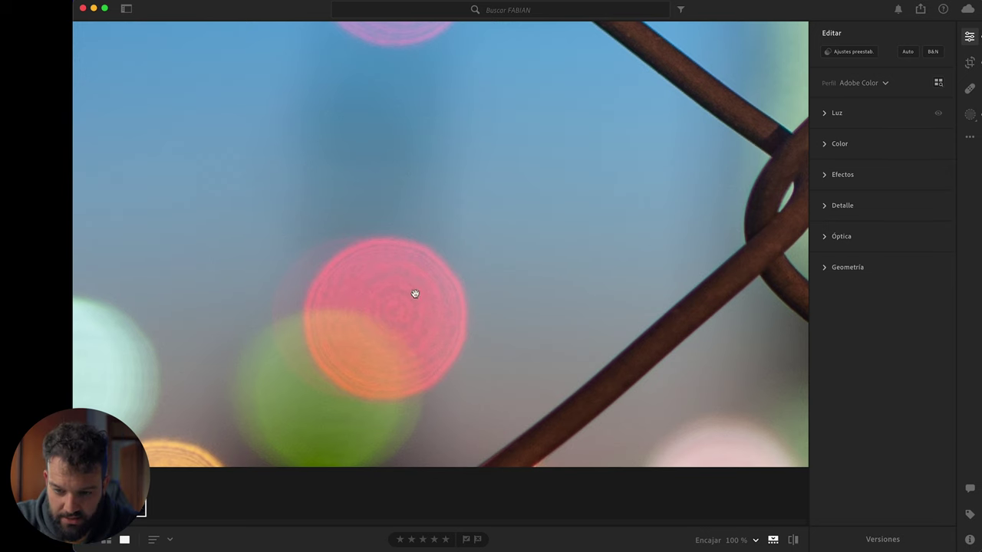
mouse_move(422, 314)
left_mouse_down()
mouse_move(486, 221)
mouse_move(561, 177)
mouse_move(548, 183)
left_mouse_up()
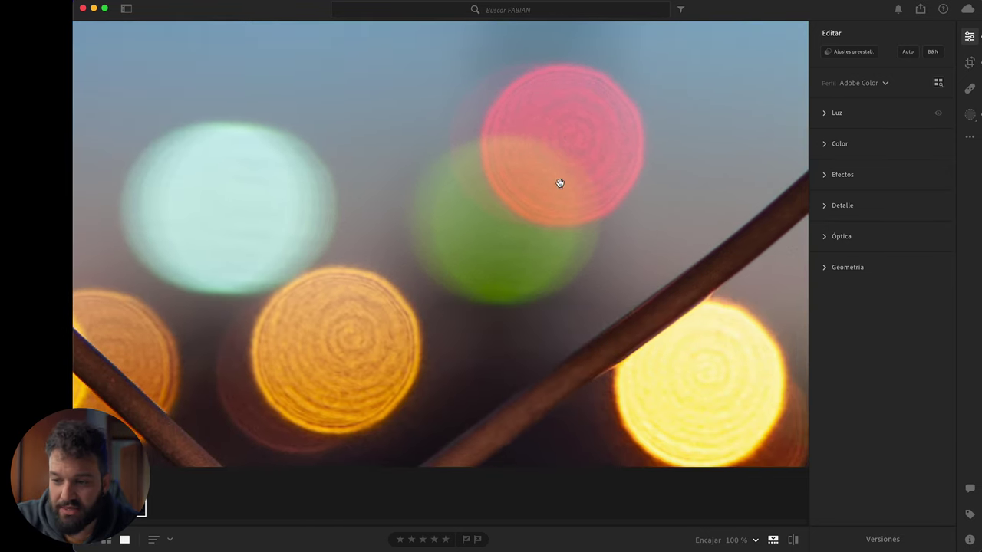
left_click(840, 144)
left_click(616, 170)
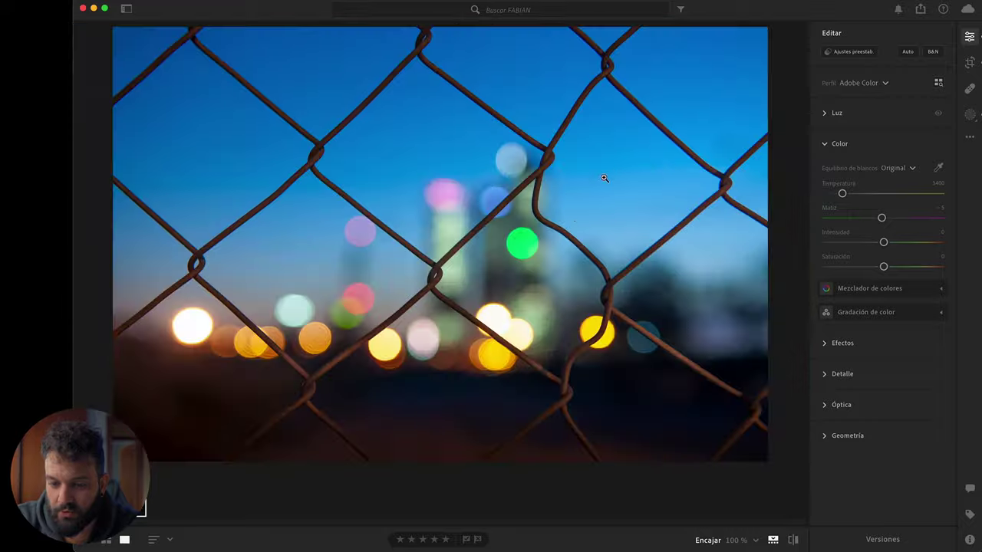
left_click(527, 251)
Raise the fence photo's vibrance to +31
mouse_move(544, 259)
left_mouse_down()
mouse_move(544, 171)
mouse_move(517, 162)
mouse_move(481, 189)
left_mouse_up()
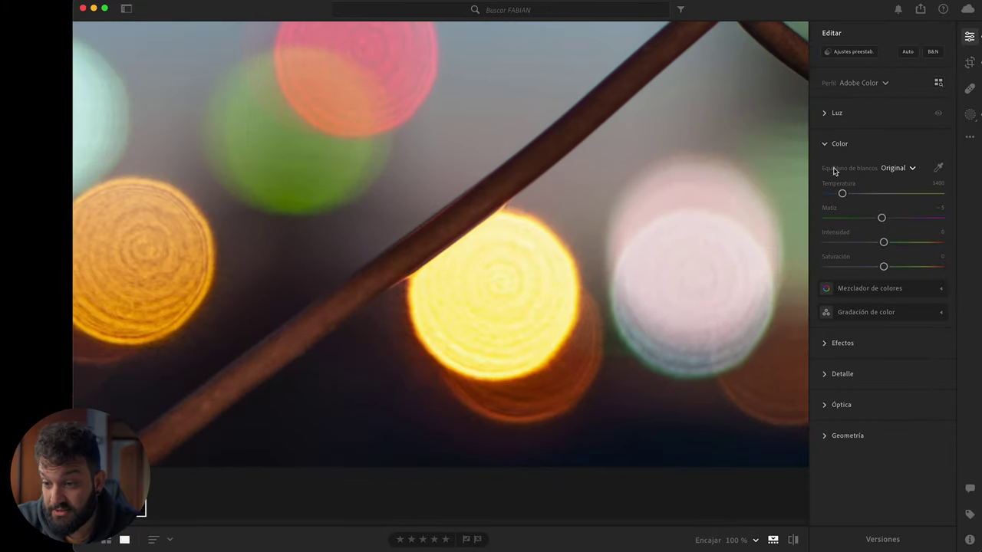
left_click(867, 289)
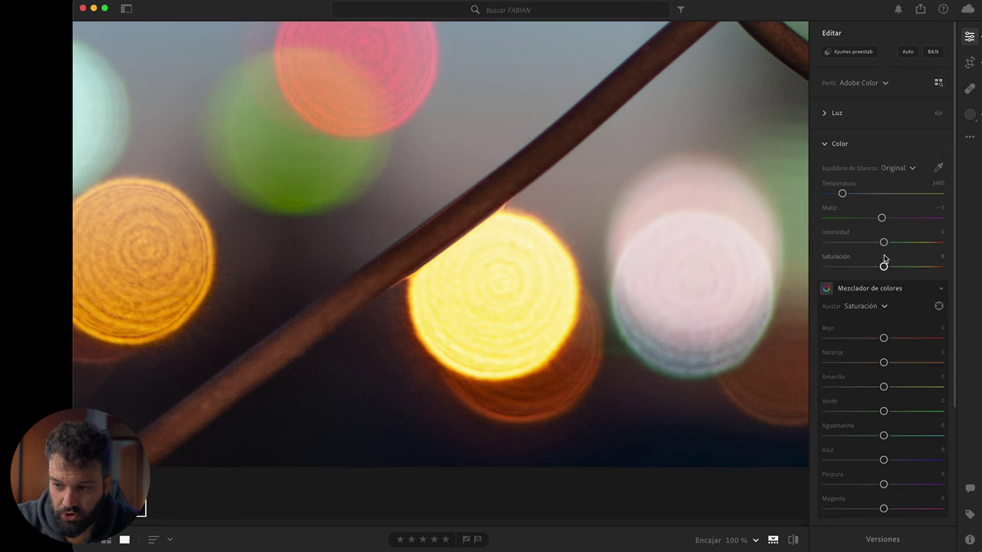
left_click_drag(884, 241, 903, 242)
left_click(447, 227)
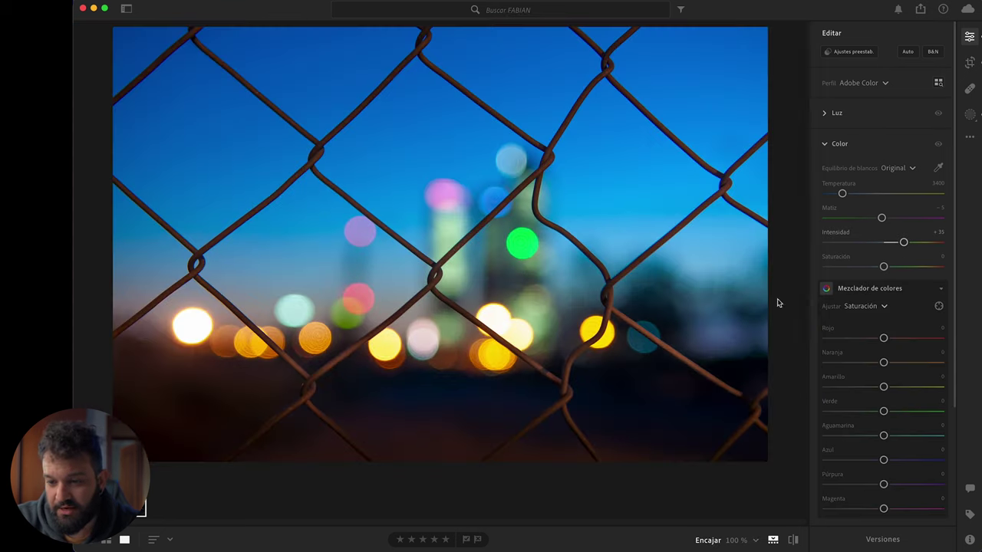
left_click(828, 144)
left_click(843, 144)
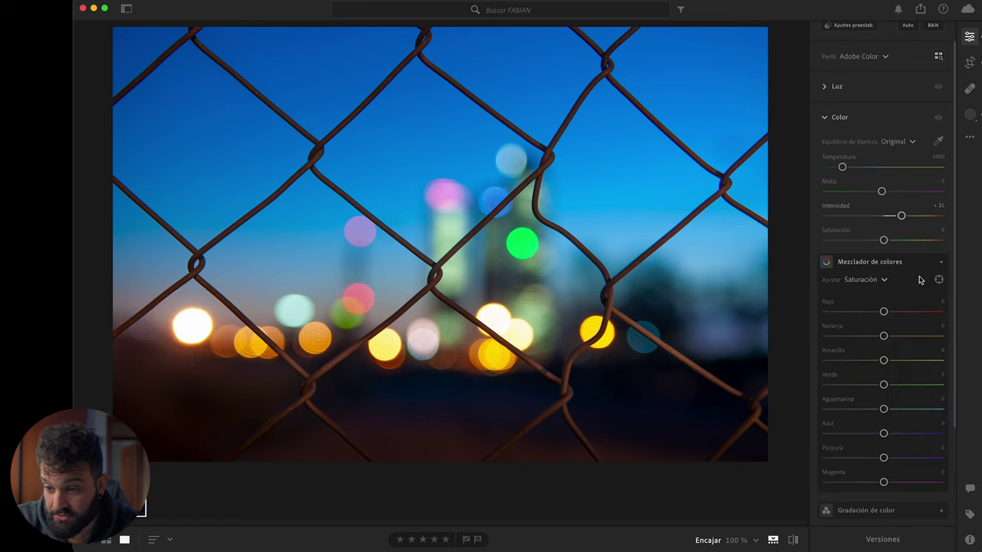
In the colour mixer, shift blue hue to -14 and aquamarine hue to +8
left_click_drag(885, 433, 887, 409)
left_click(863, 287)
left_click(867, 313)
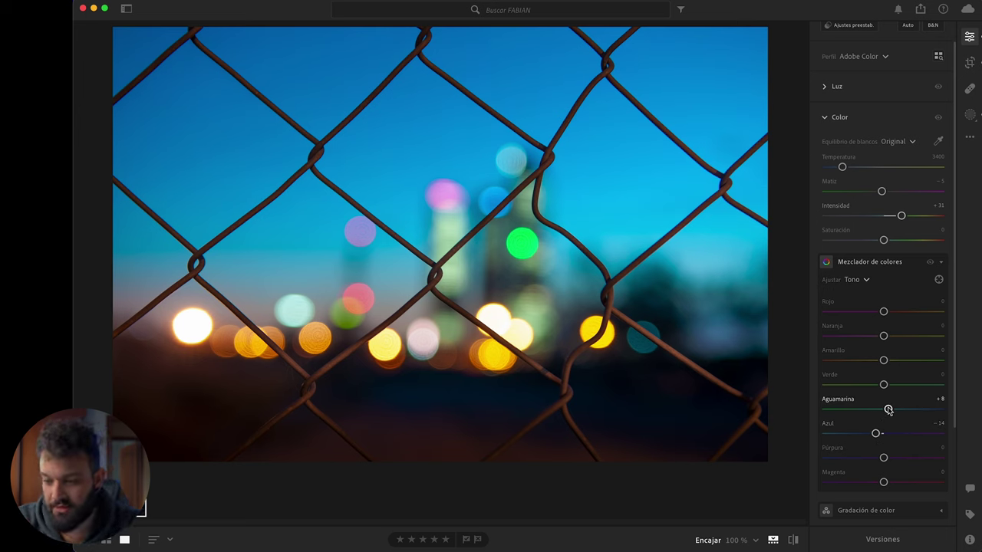
left_click(849, 124)
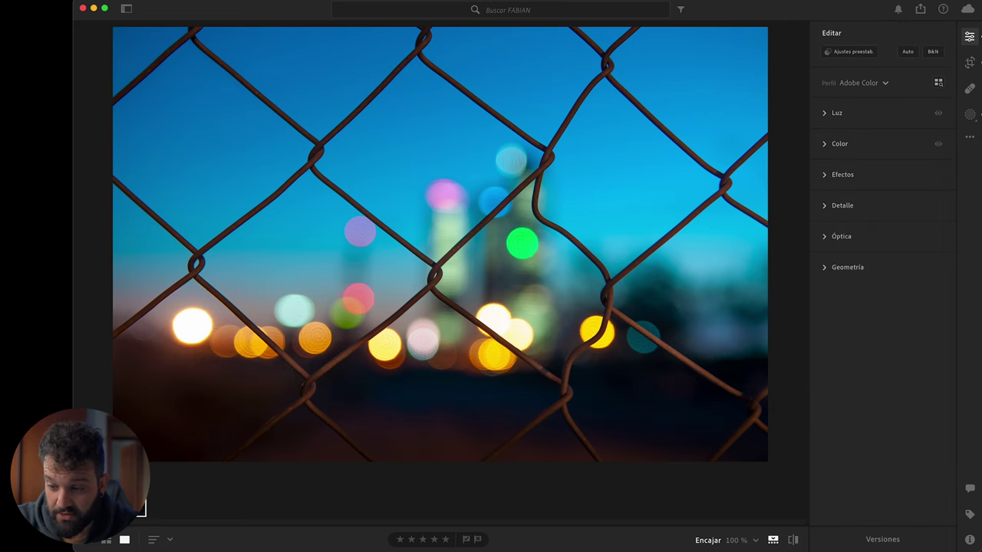
left_click(881, 539)
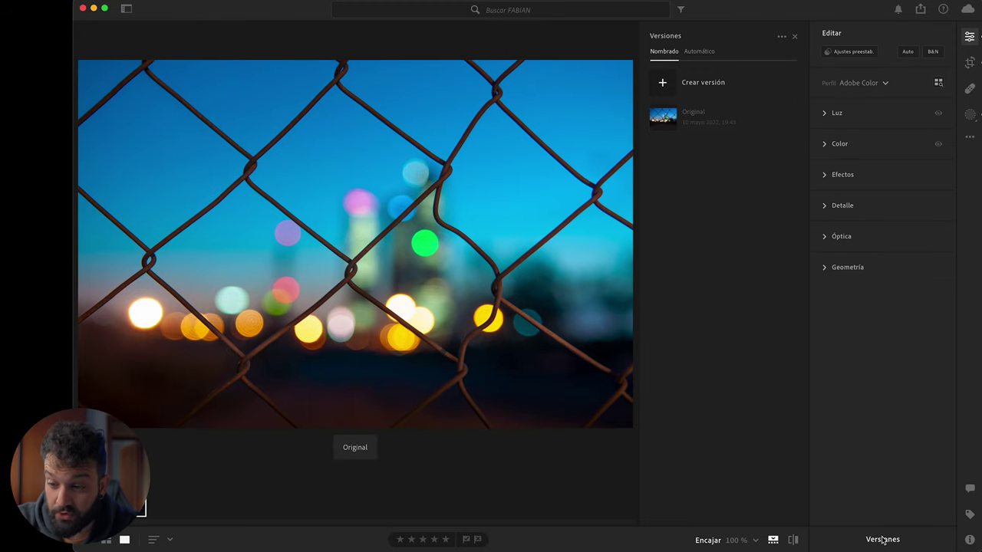
Add a -28 vignette in Effects and compare the result with the Original version
left_click(842, 174)
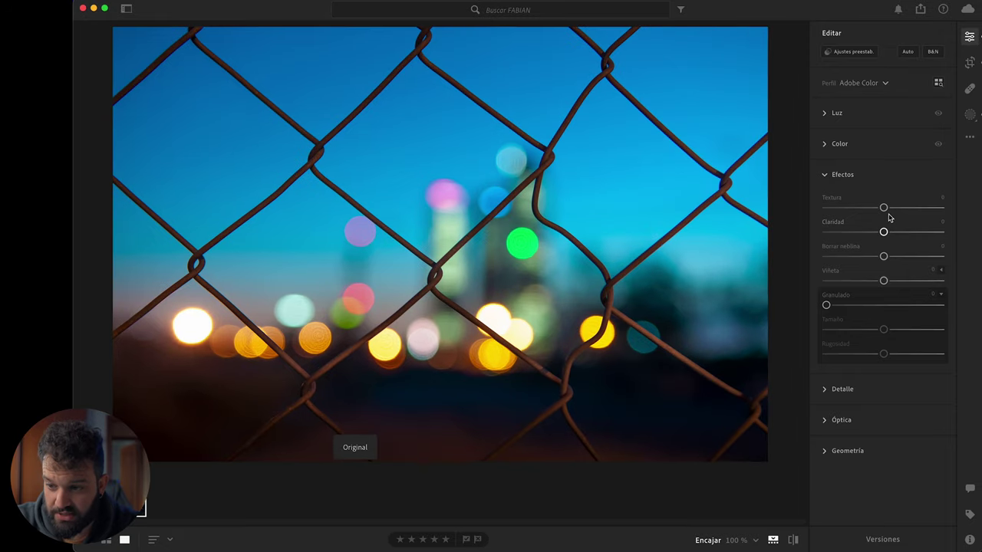
left_click_drag(883, 281, 868, 283)
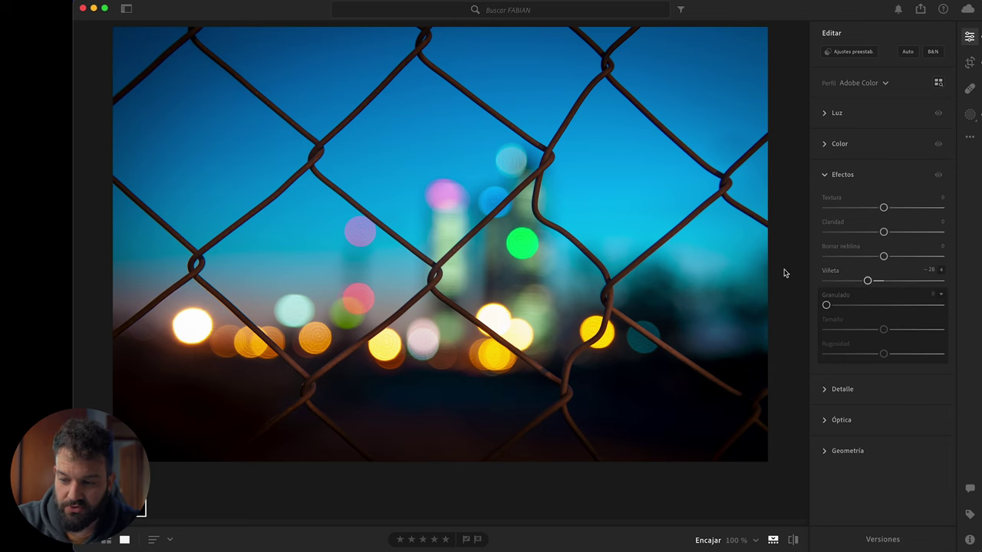
left_click(882, 540)
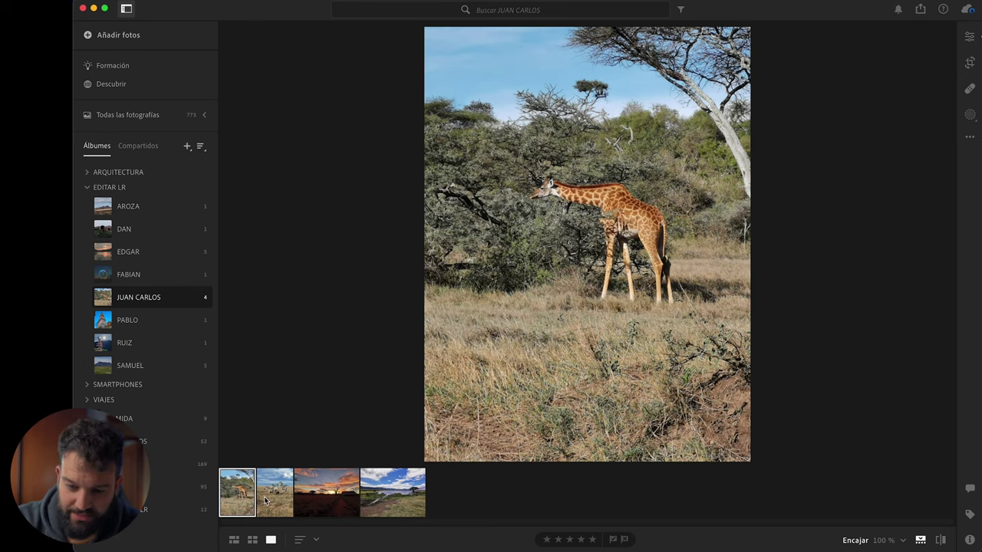
Browse the zebra, sunset and lake photos, then open the giraffe photo's edit settings
left_click(274, 495)
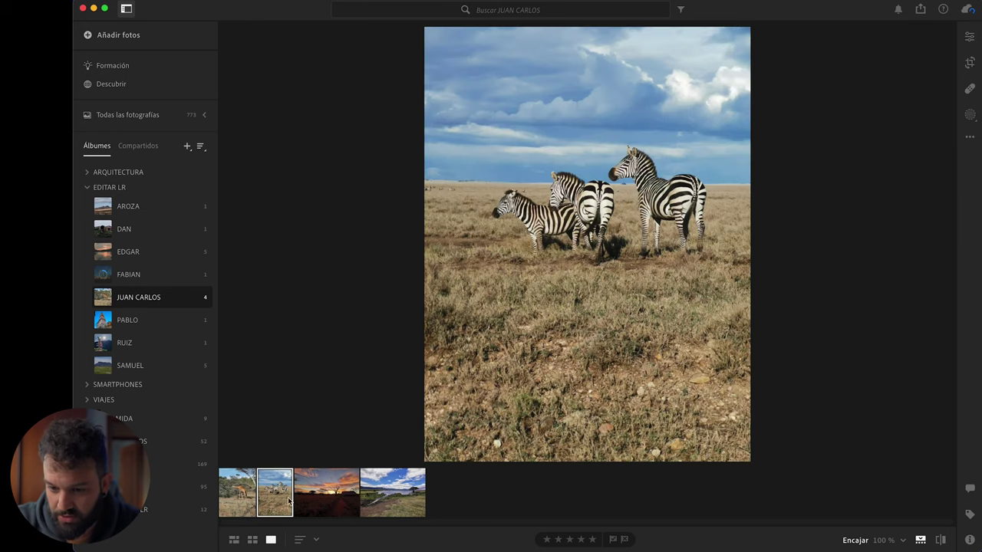
left_click(300, 500)
left_click(418, 507)
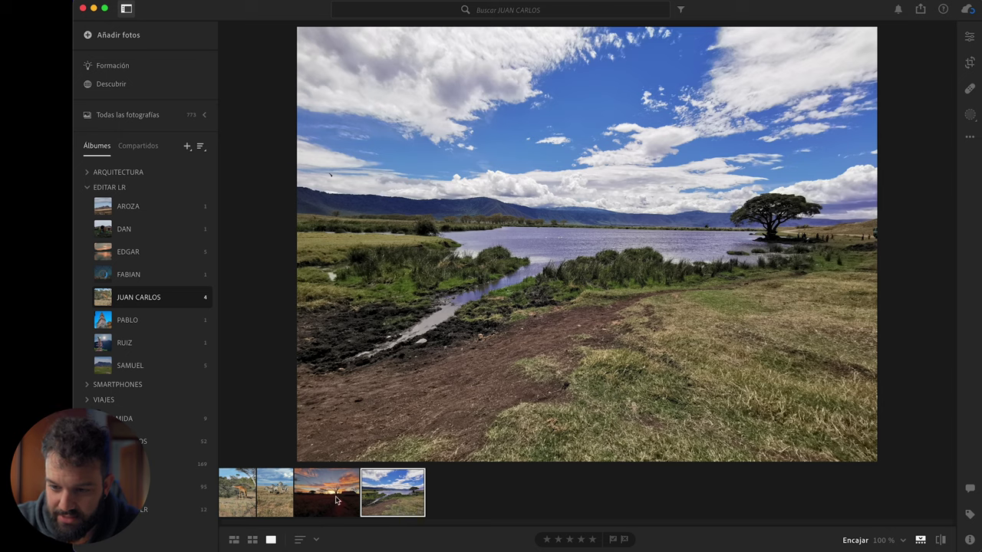
left_click(322, 500)
left_click(276, 501)
left_click(244, 506)
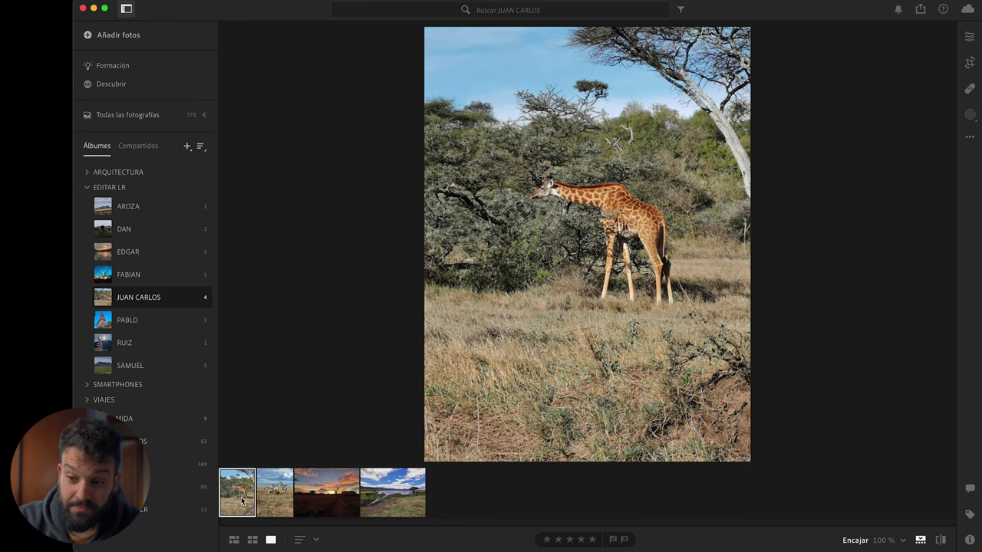
left_click(970, 36)
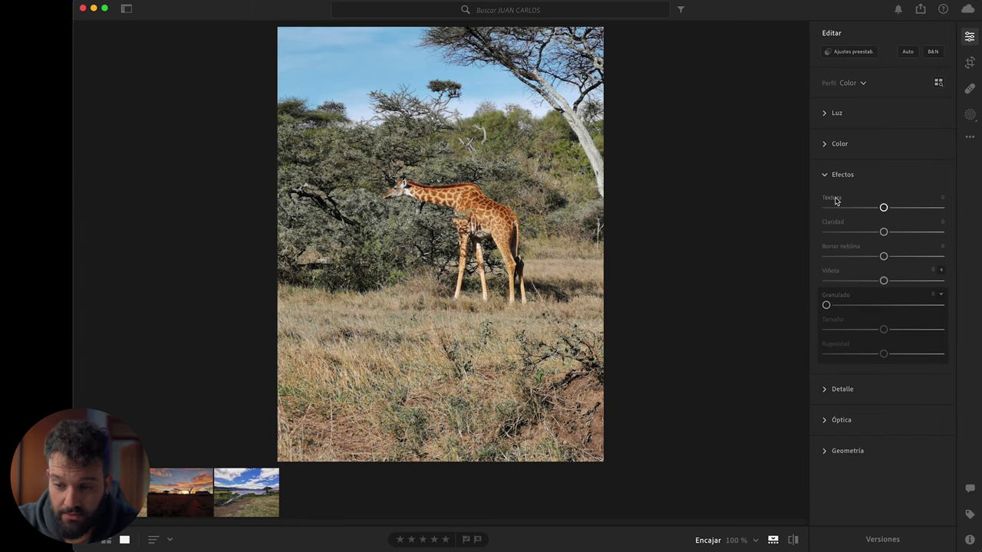
left_click(970, 62)
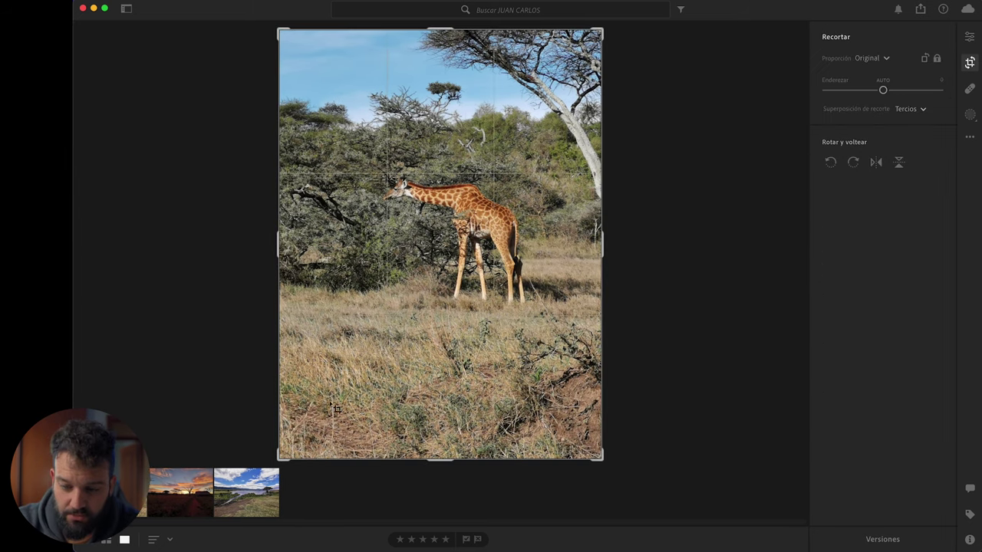
left_click(869, 58)
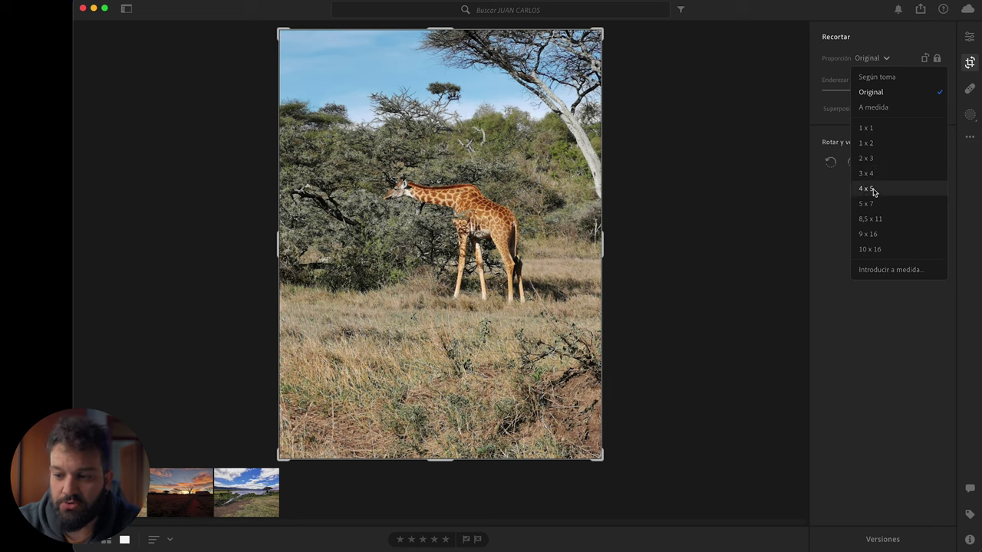
left_click(873, 191)
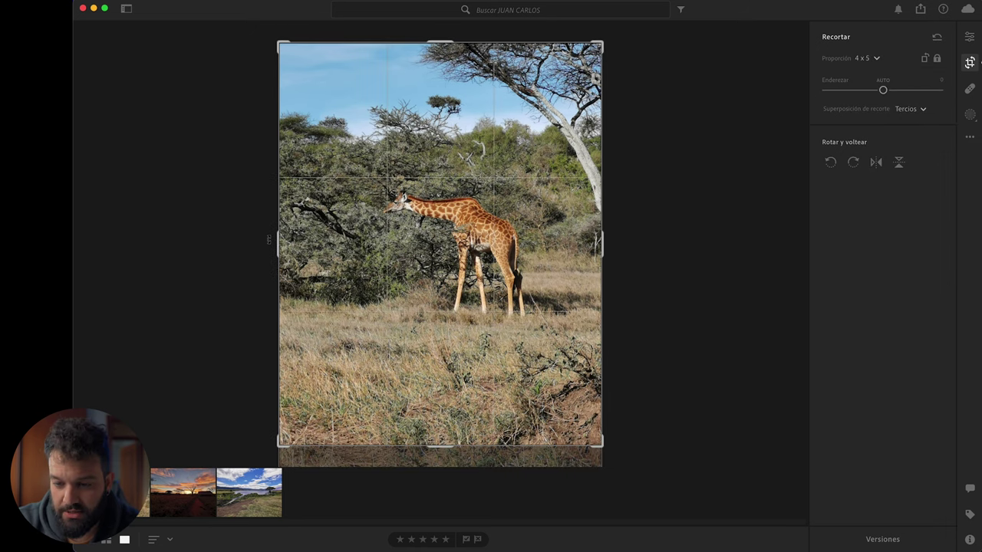
left_click_drag(269, 239, 290, 233)
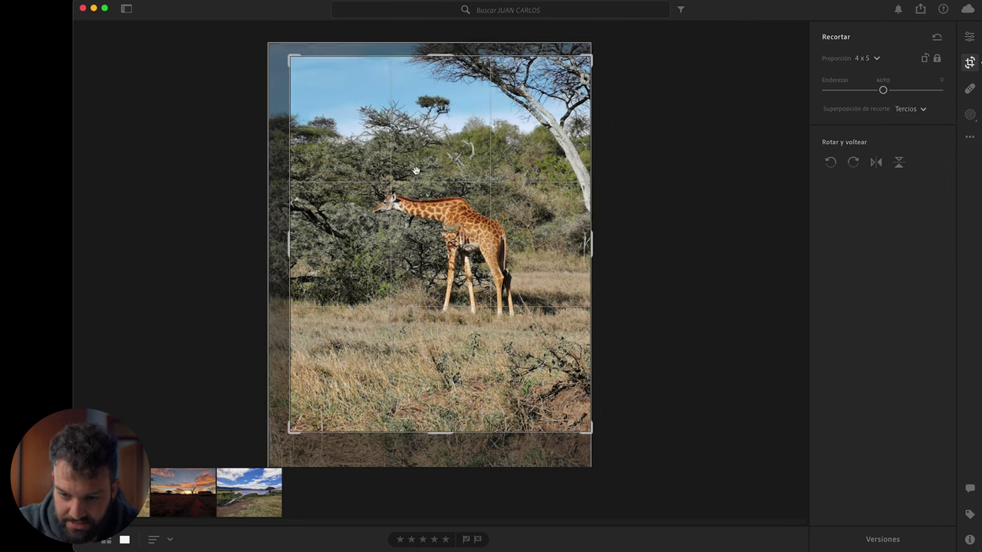
left_click_drag(415, 170, 416, 207)
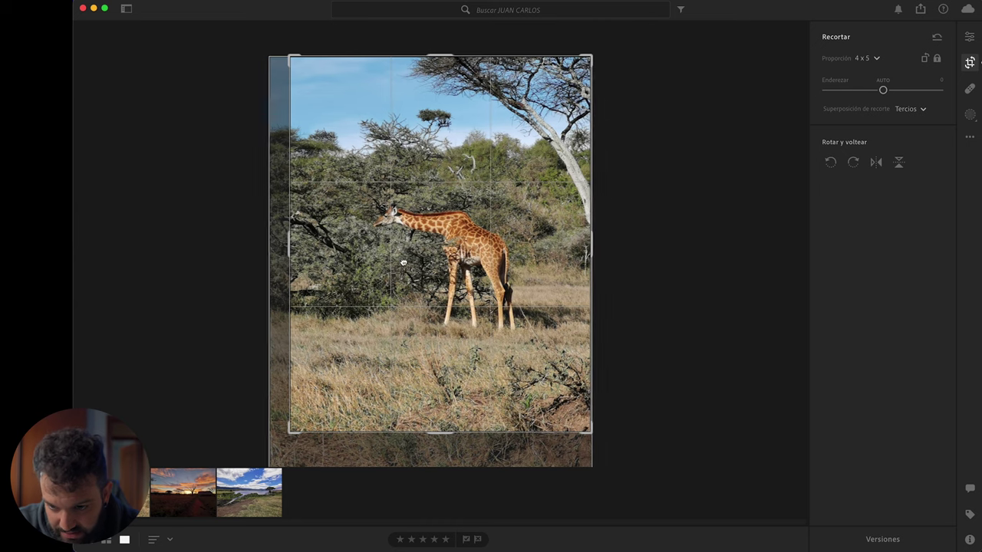
left_click_drag(398, 231, 423, 235)
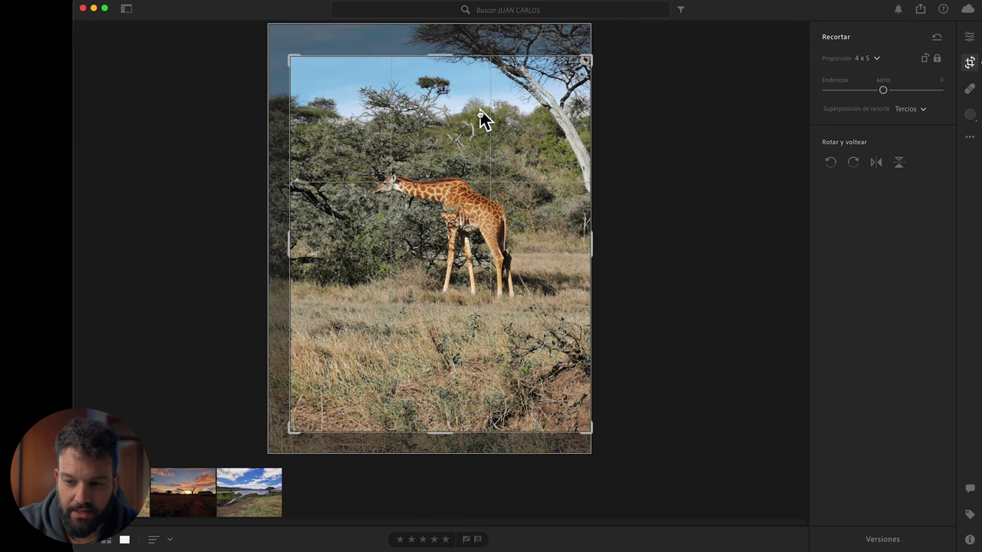
left_click_drag(482, 120, 484, 152)
mouse_move(290, 431)
left_mouse_down()
mouse_move(304, 415)
mouse_move(288, 428)
left_mouse_up()
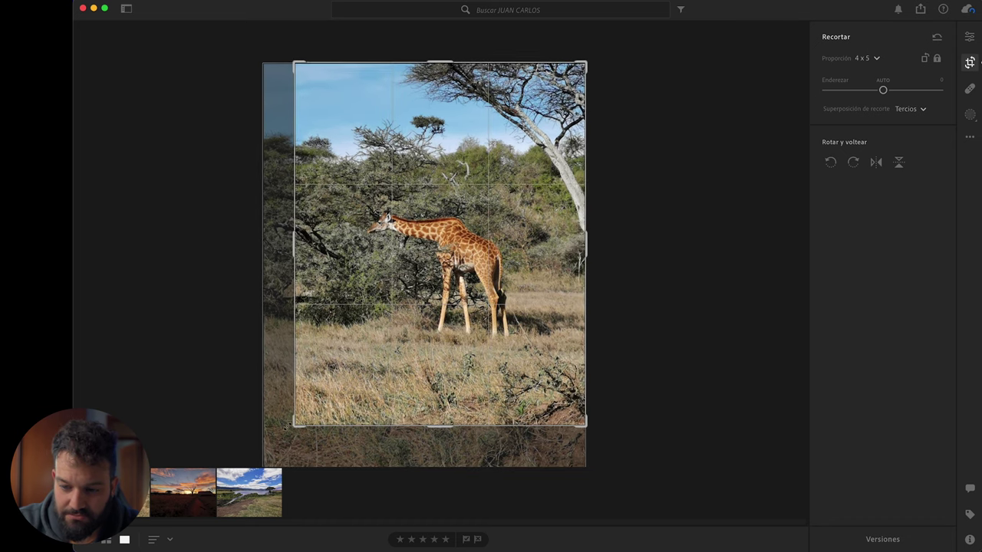
key("Return")
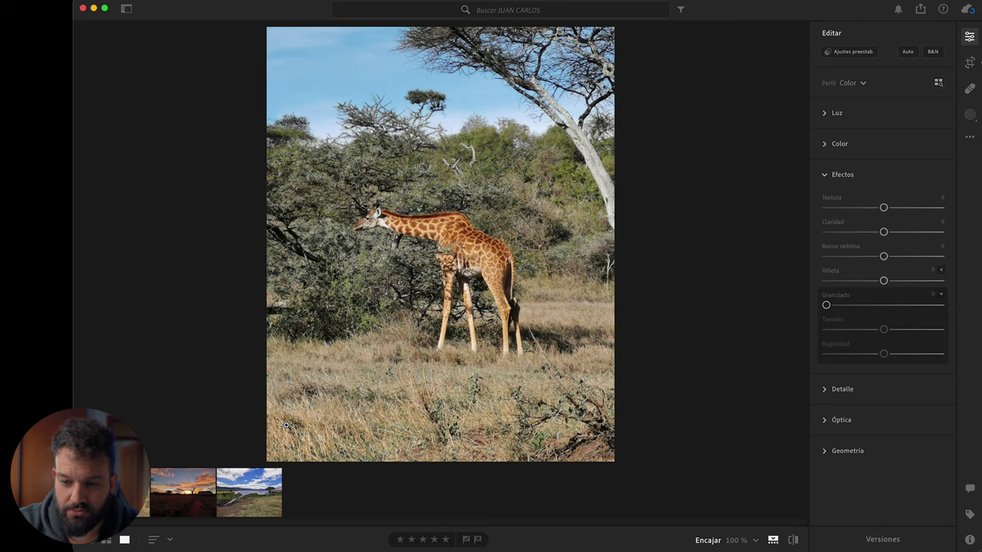
left_click(970, 62)
left_click_drag(296, 425, 292, 431)
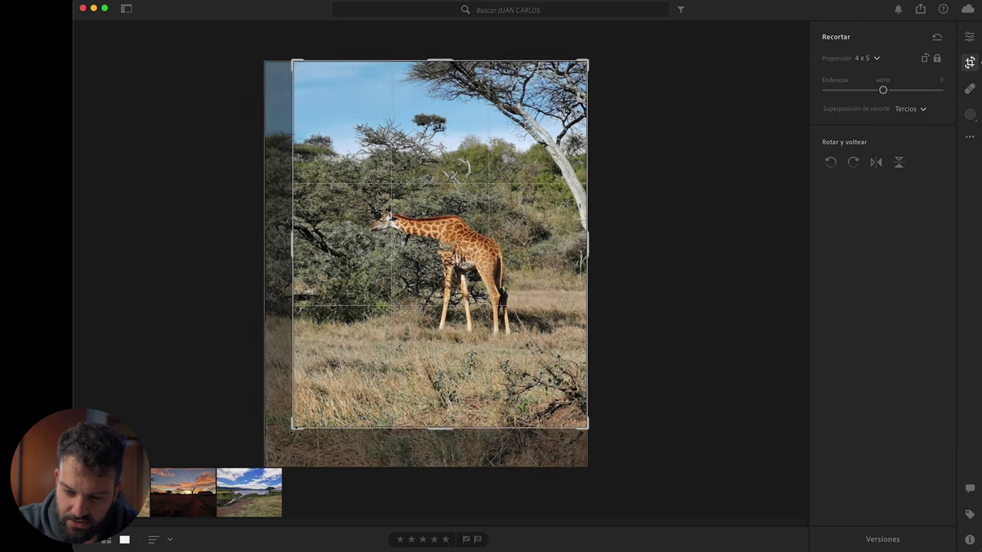
key("Return")
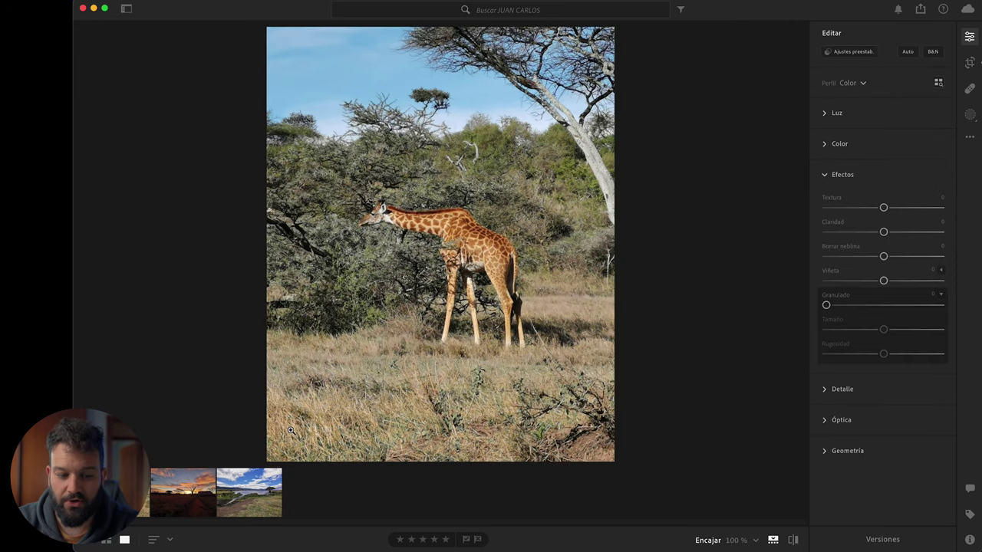
left_click(971, 64)
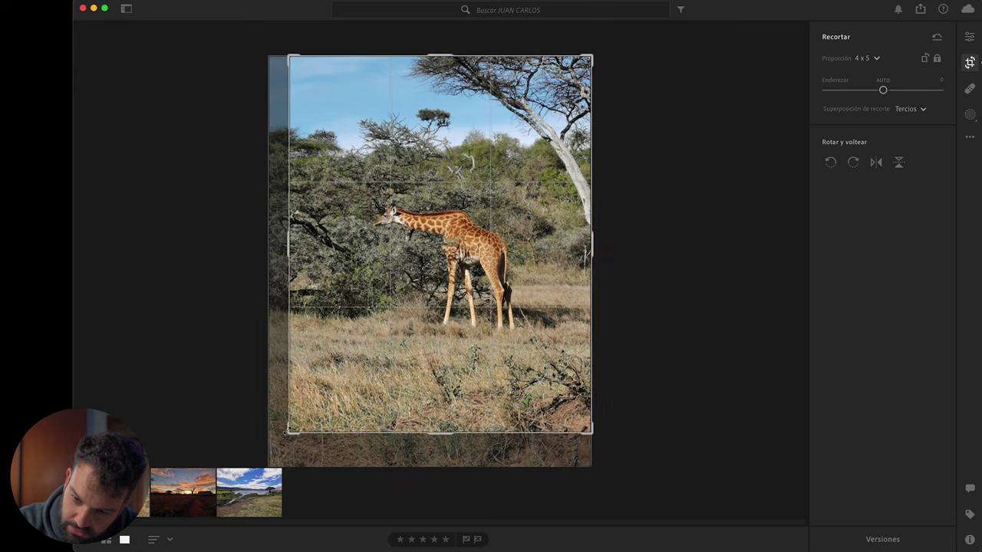
key("Return")
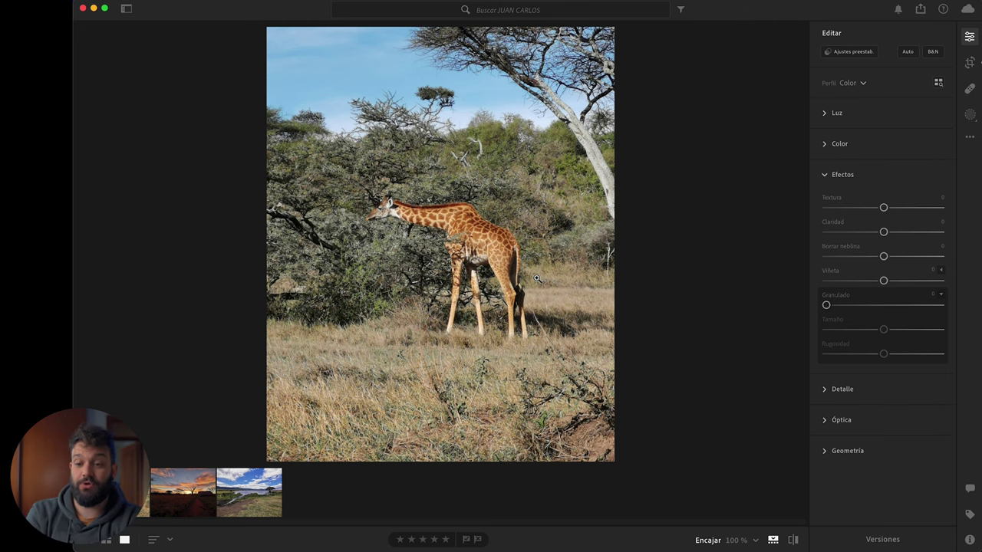
left_click(477, 248)
left_click(477, 187)
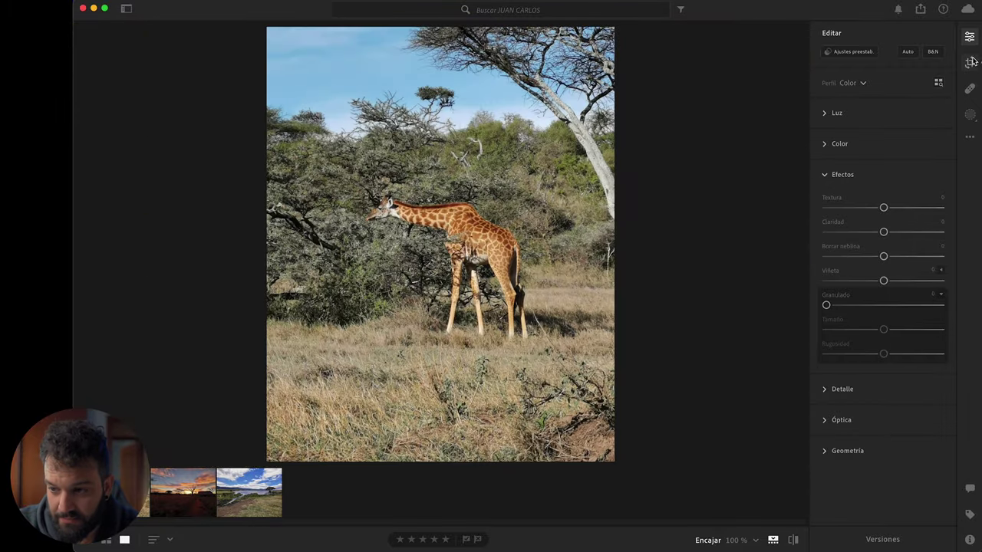
left_click(971, 115)
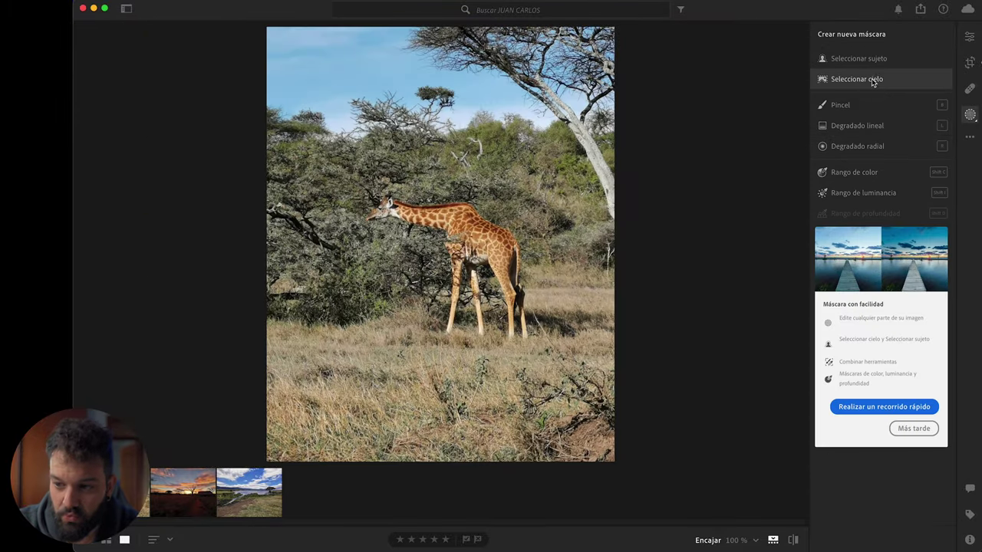
Invert a giraffe subject mask and set background sharpening -24, texture and clarity -6
left_click(860, 60)
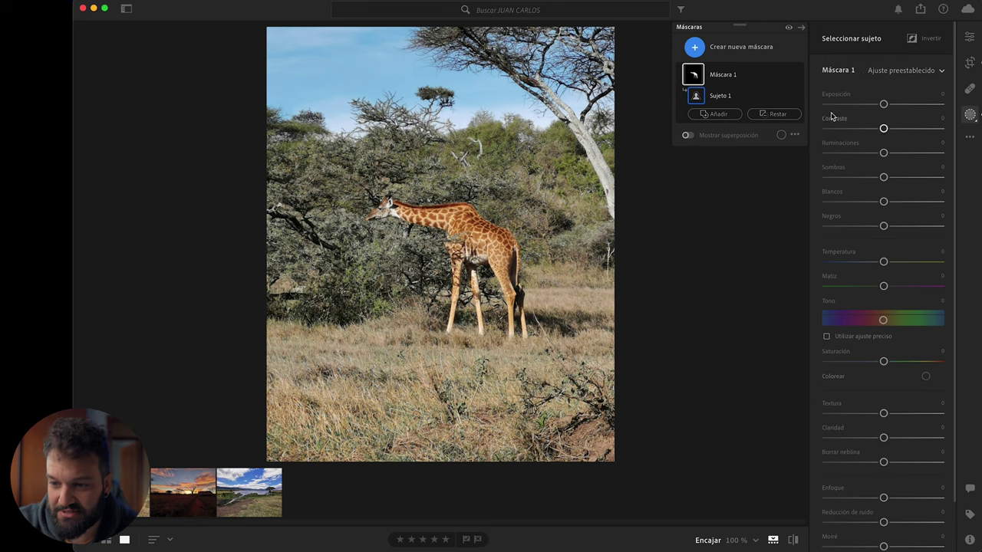
left_click(931, 38)
mouse_move(883, 498)
left_mouse_down()
mouse_move(851, 500)
mouse_move(871, 495)
left_mouse_up()
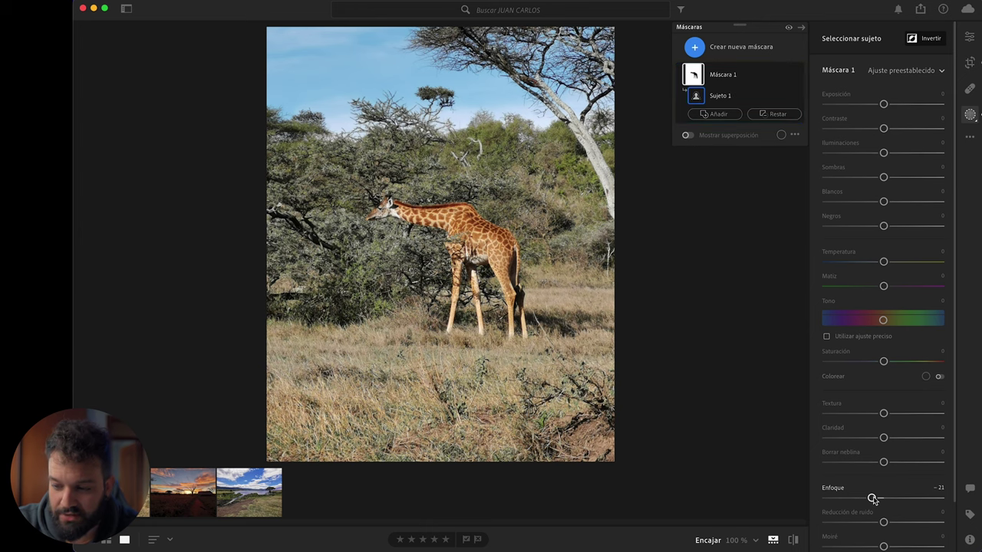
left_click_drag(883, 414, 881, 438)
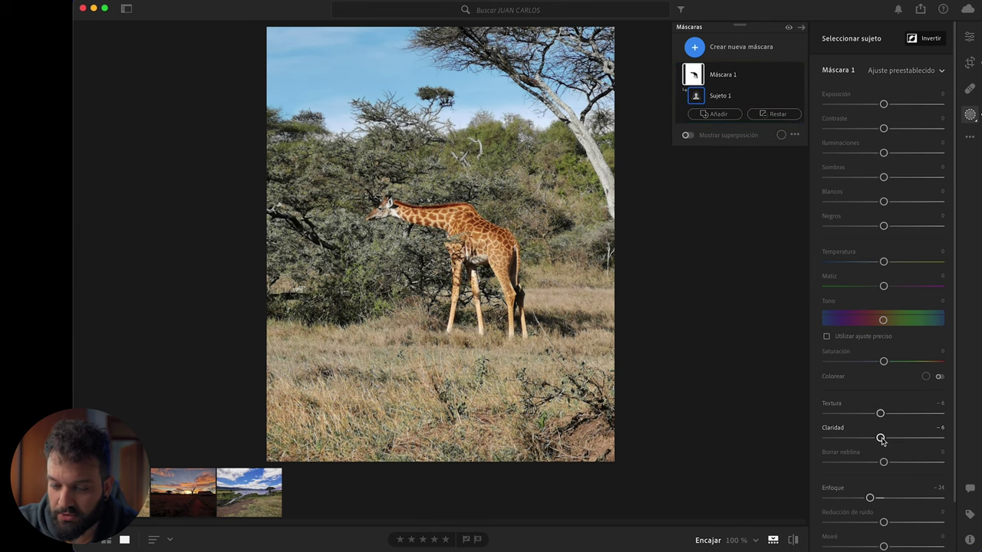
key("e")
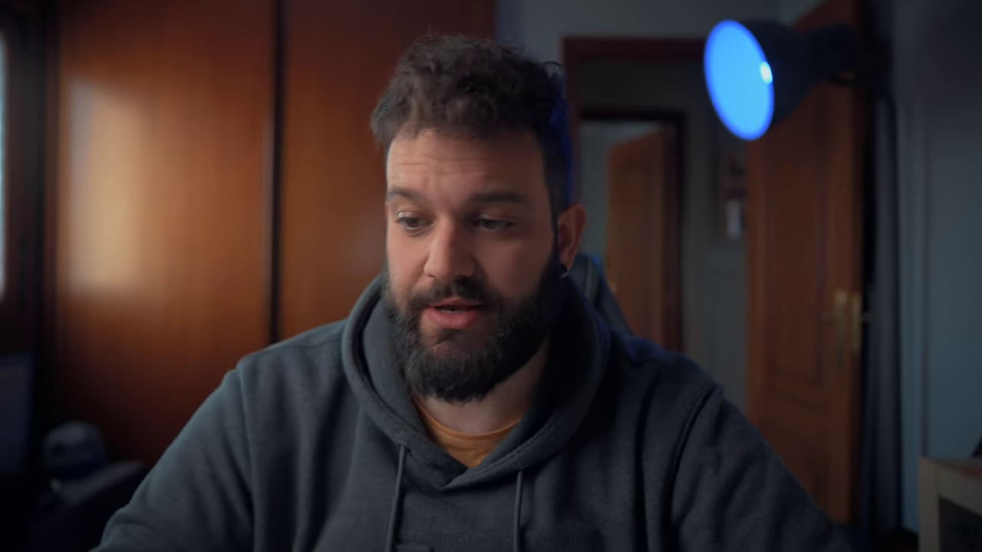
Draw a linear gradient mask up over the bottom grass, tilted to follow the ground
left_click(852, 176)
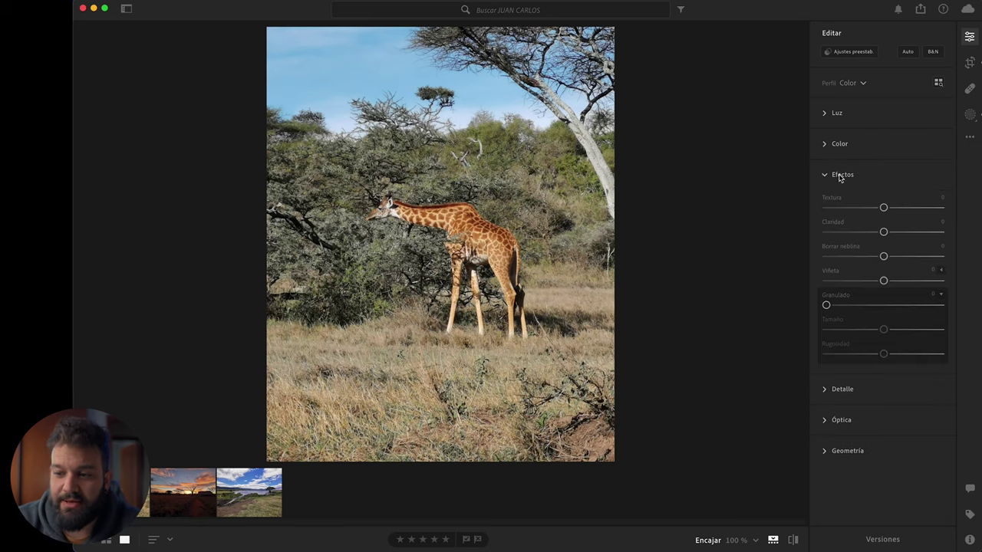
left_click(849, 177)
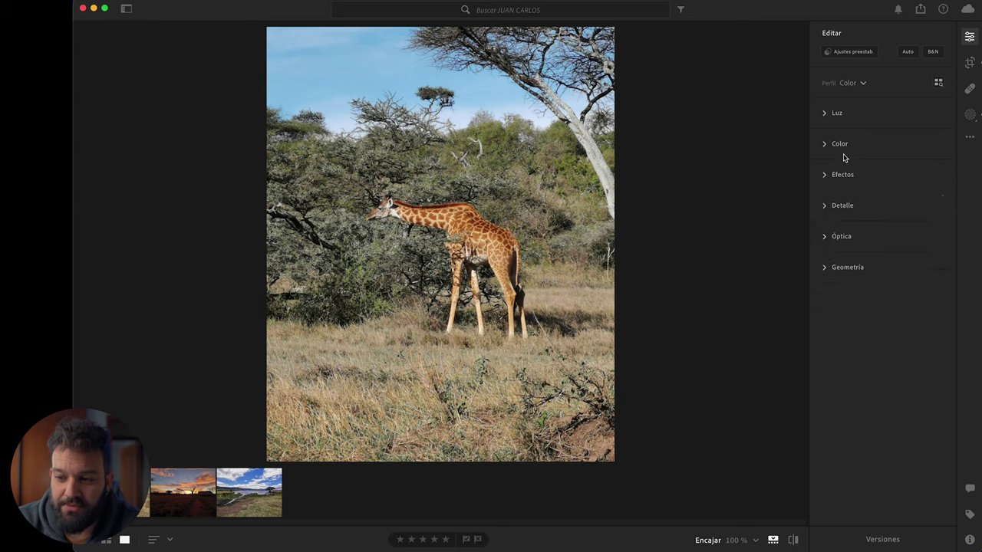
left_click(843, 154)
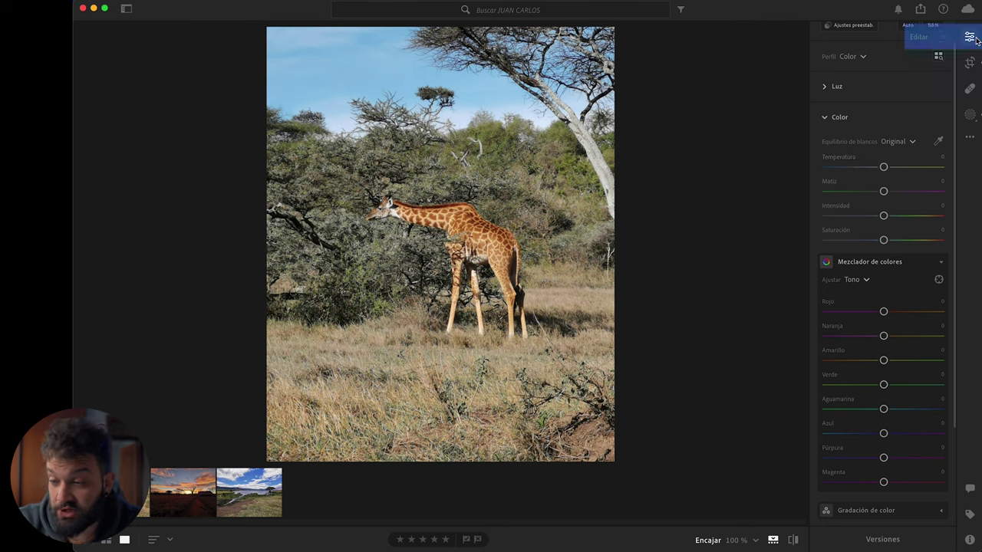
left_click(977, 116)
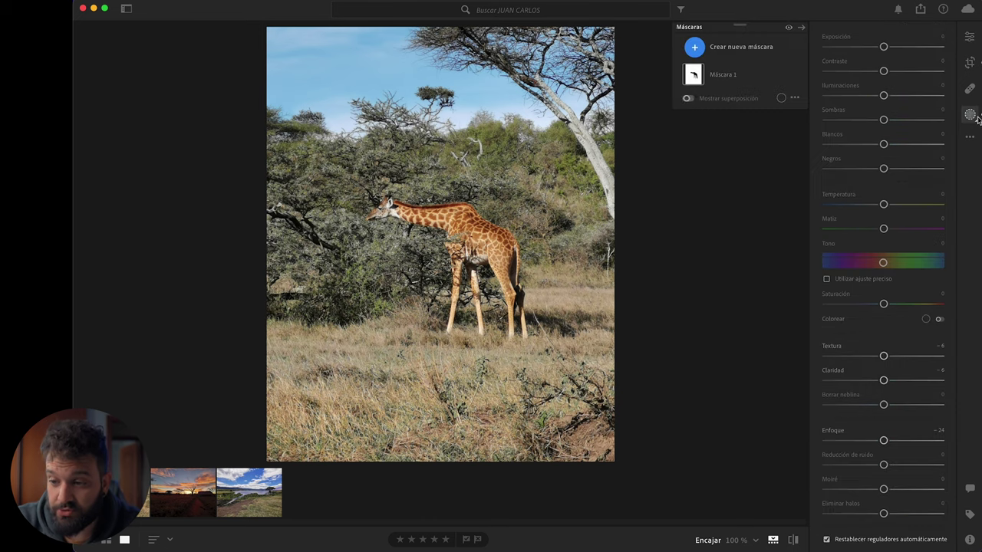
left_click(725, 48)
left_click(739, 138)
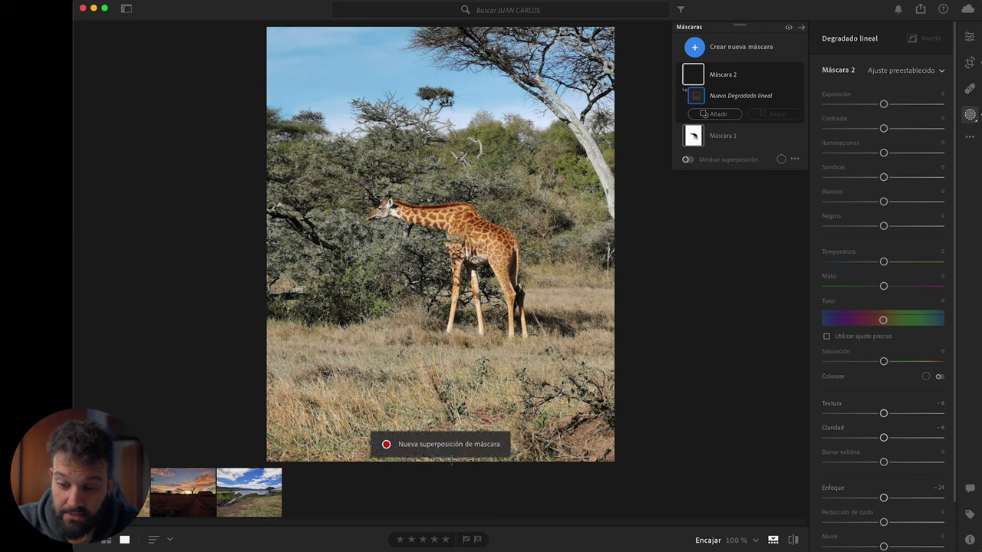
left_click_drag(447, 464, 448, 299)
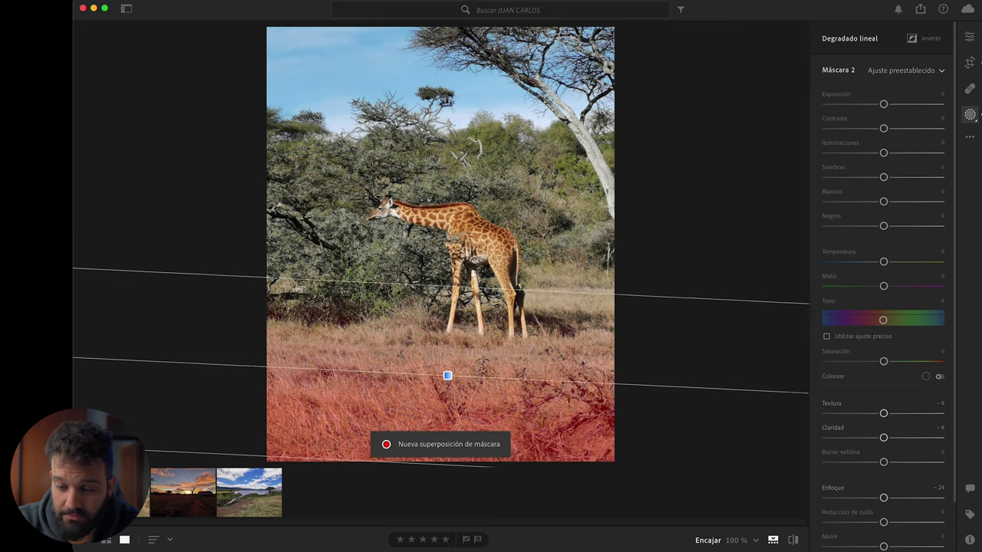
left_click_drag(447, 380, 446, 373)
Give the gradient contrast +76, blacks -23, shadows -15, lower highlights and saturation -42
mouse_move(883, 128)
left_mouse_down()
mouse_move(940, 128)
mouse_move(927, 141)
left_mouse_up()
left_click_drag(879, 229, 866, 227)
mouse_move(886, 178)
left_mouse_down()
mouse_move(877, 178)
mouse_move(877, 154)
left_mouse_up()
left_click_drag(884, 103, 880, 103)
left_click_drag(885, 363, 873, 364)
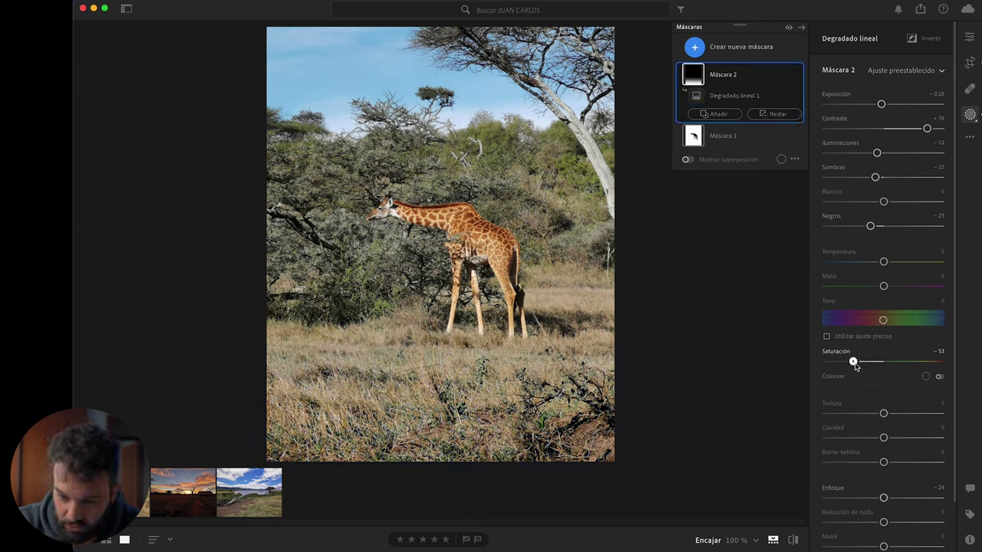
left_click_drag(861, 368, 860, 368)
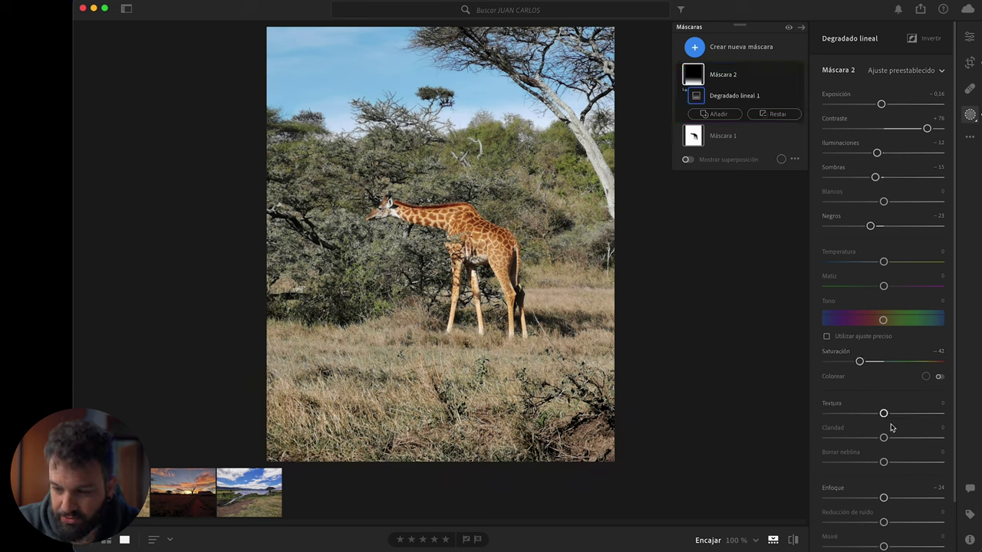
Soften the gradient area with lower texture and clarity and sharpening -74
mouse_move(883, 414)
left_mouse_down()
mouse_move(880, 438)
mouse_move(876, 413)
left_mouse_up()
left_click_drag(883, 498, 841, 504)
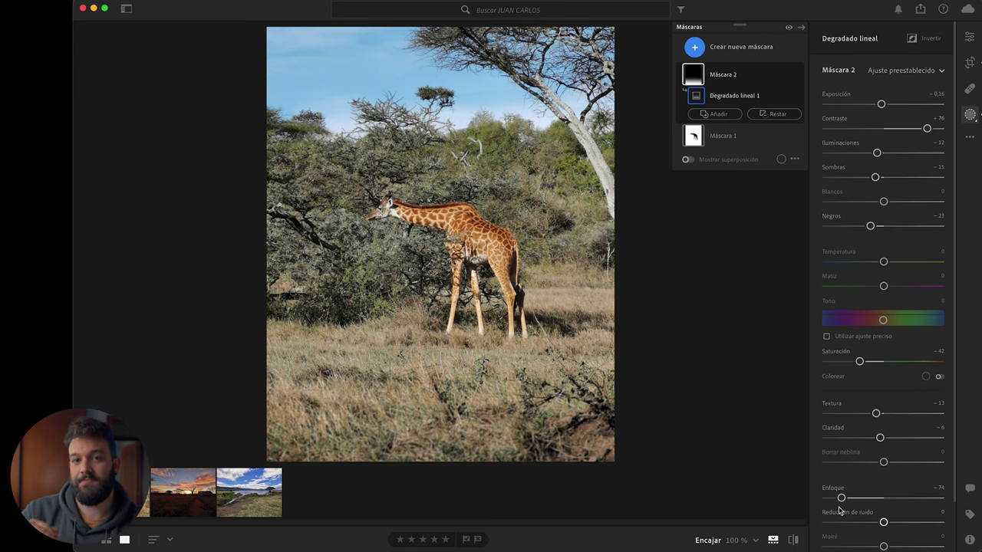
key("Escape")
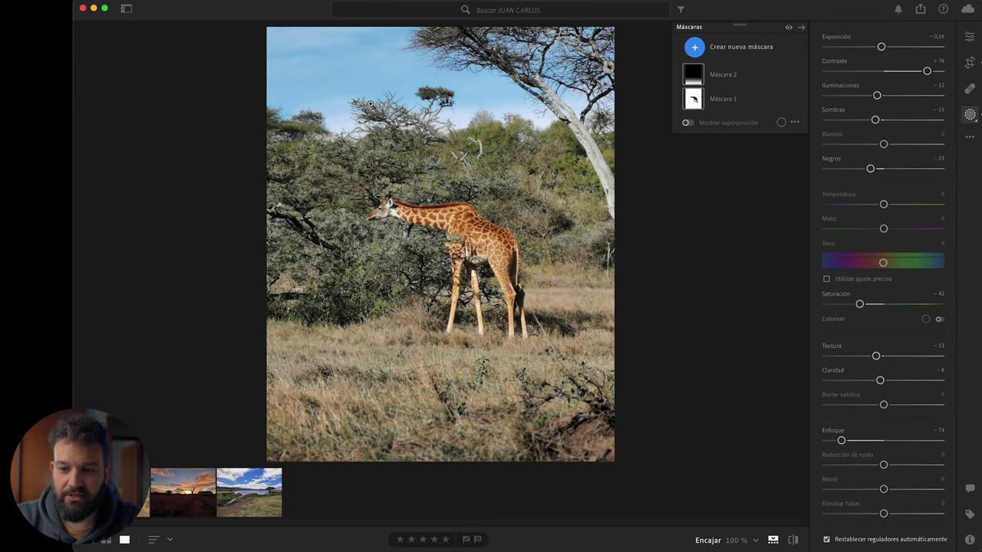
left_click(969, 37)
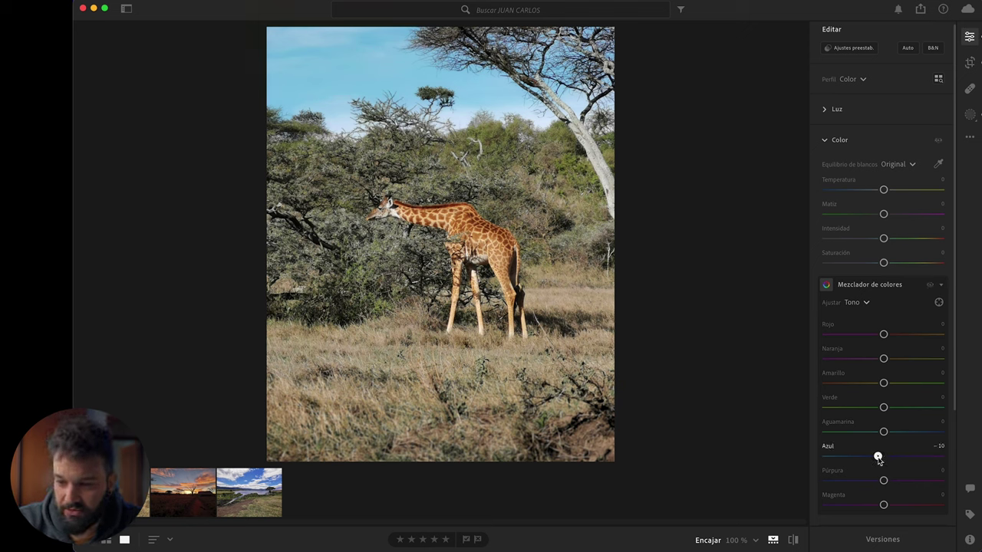
Set the Aqua hue to +100 and lower Blue saturation in the Color Mixer
left_click_drag(885, 434, 952, 436)
left_click(853, 302)
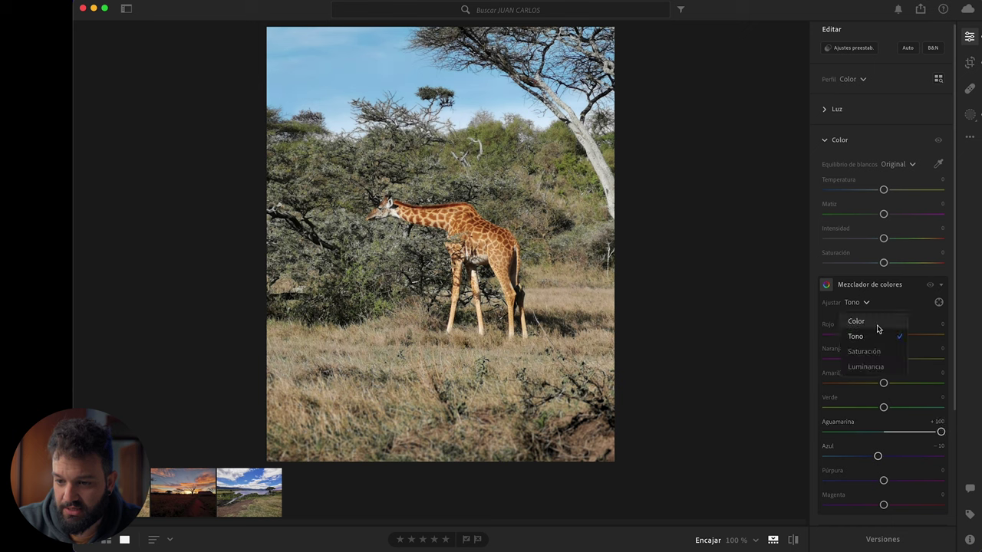
left_click(866, 345)
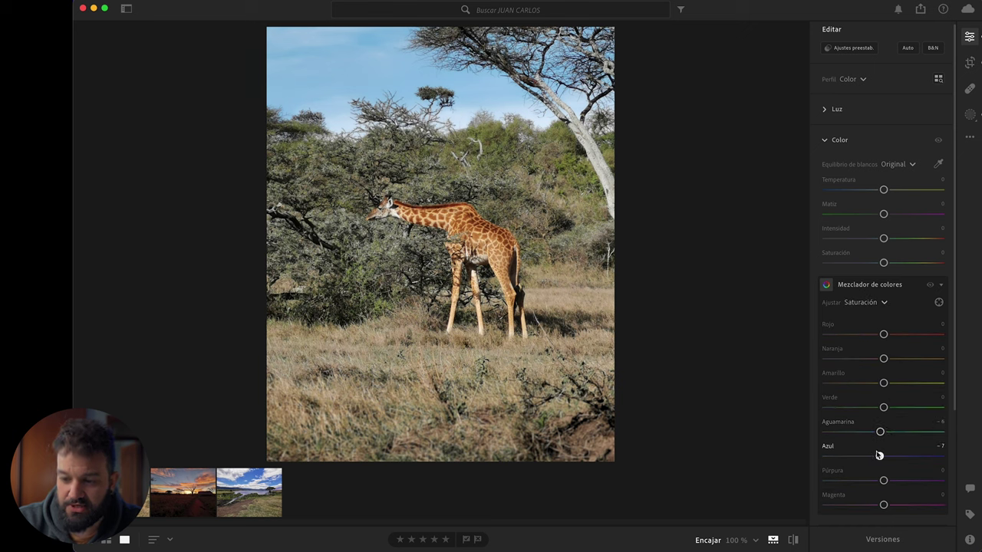
left_click_drag(875, 461, 870, 462)
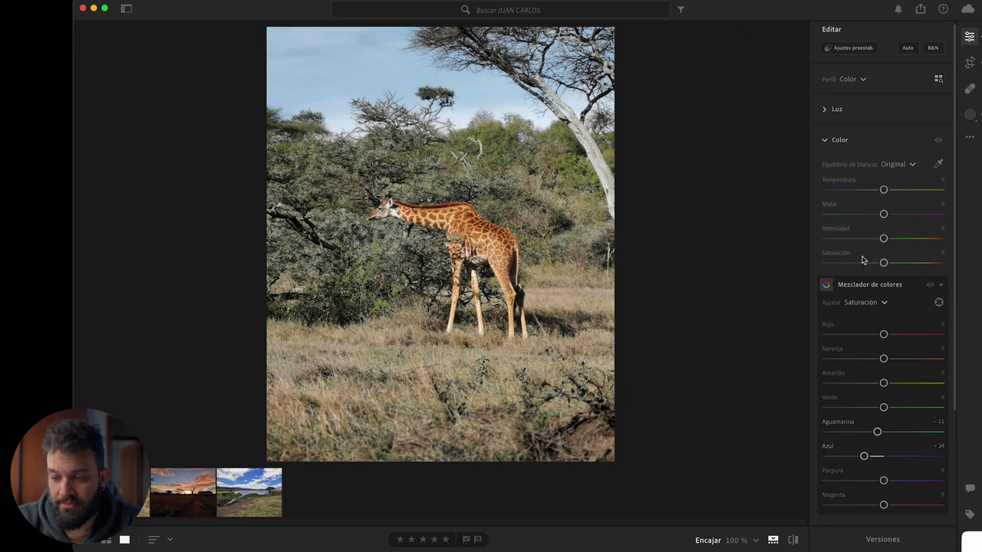
Adjust Green saturation and set Yellow saturation to +25, returning the mixer to Hue
left_click(862, 303)
left_click(870, 353)
mouse_move(883, 408)
left_mouse_down()
mouse_move(913, 408)
mouse_move(899, 383)
left_mouse_up()
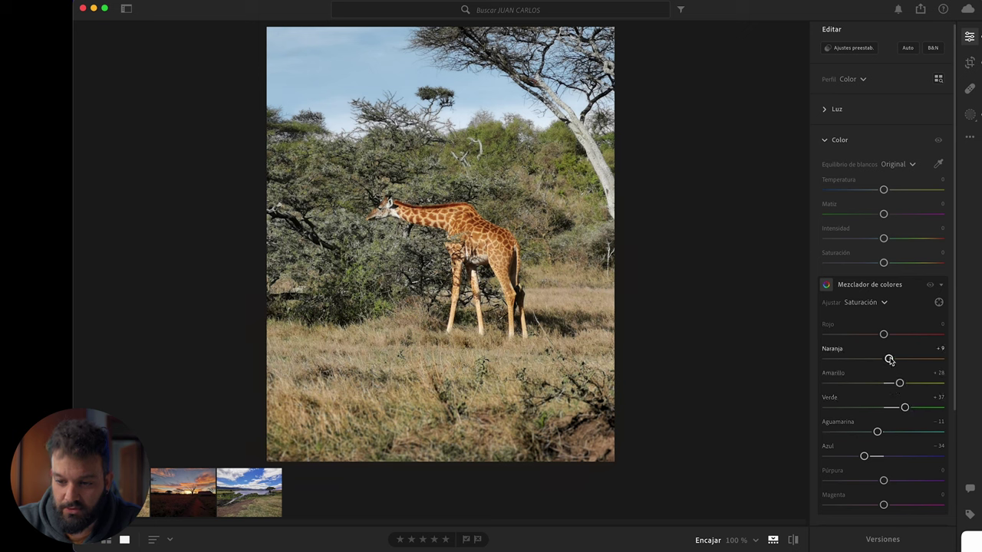
left_click_drag(899, 384, 897, 383)
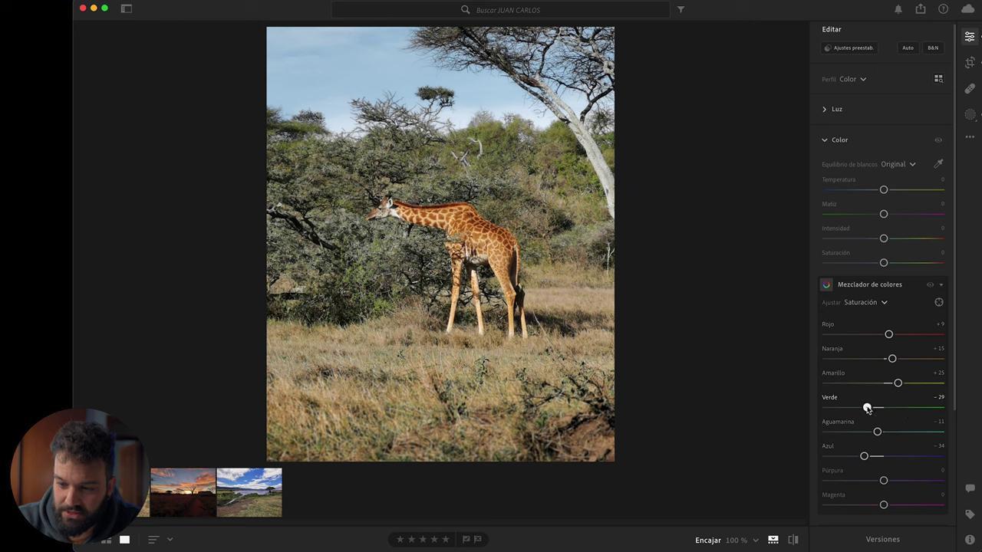
left_click(872, 303)
left_click(853, 323)
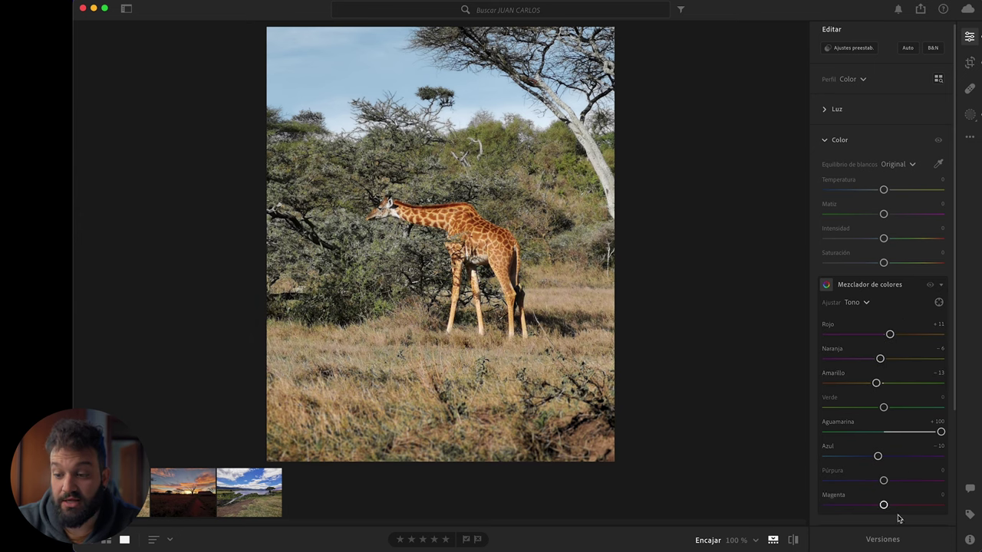
Check the version history and the giraffe's neck at 100%, then bring back the mask list
left_click(898, 540)
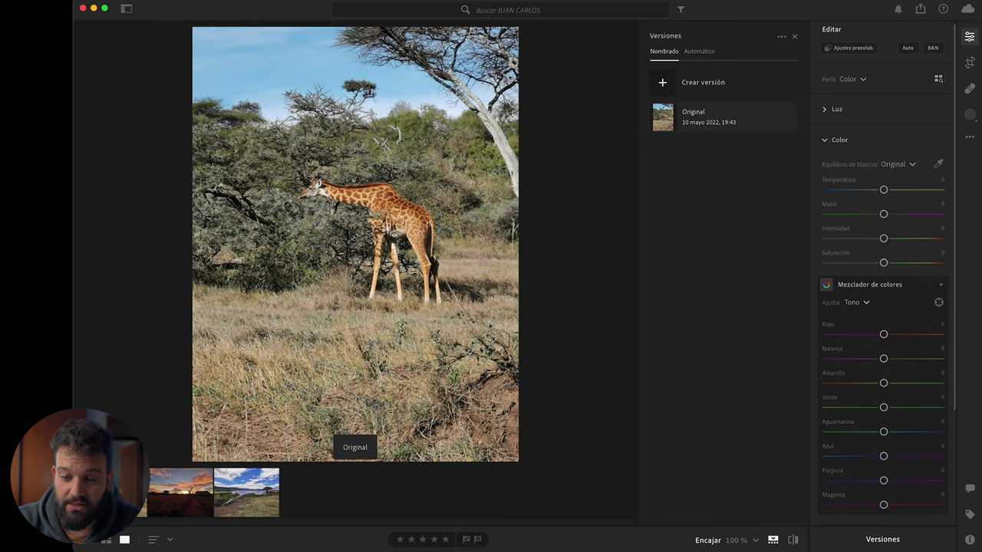
left_click(896, 546)
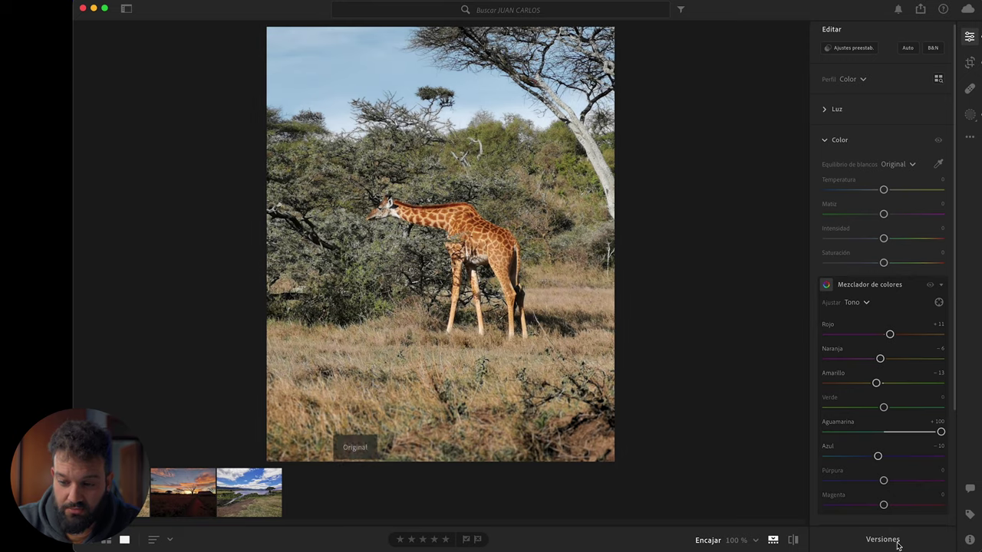
left_click(468, 221)
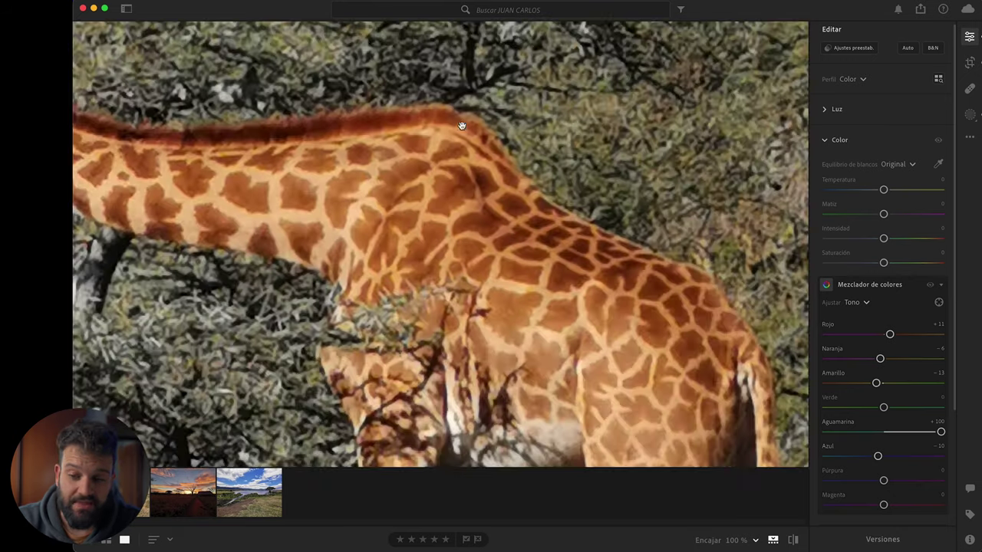
left_click(503, 230)
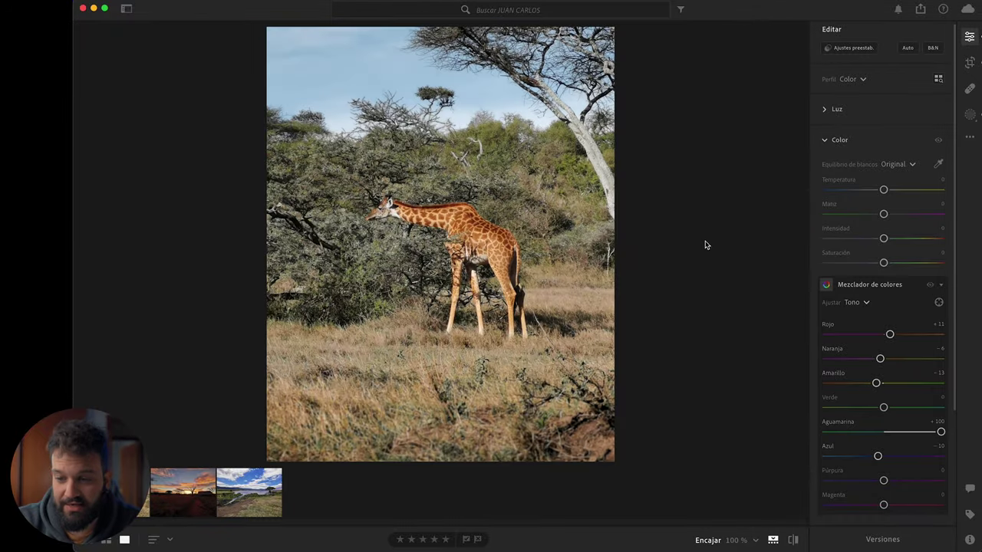
left_click(970, 114)
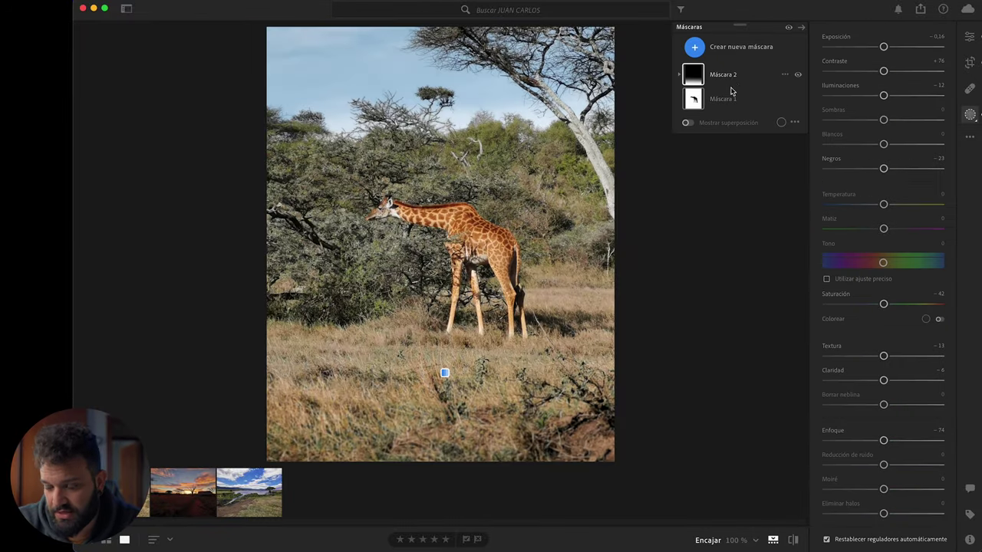
Add a third subject mask and reset its saturation to zero
left_click(725, 99)
left_click(733, 47)
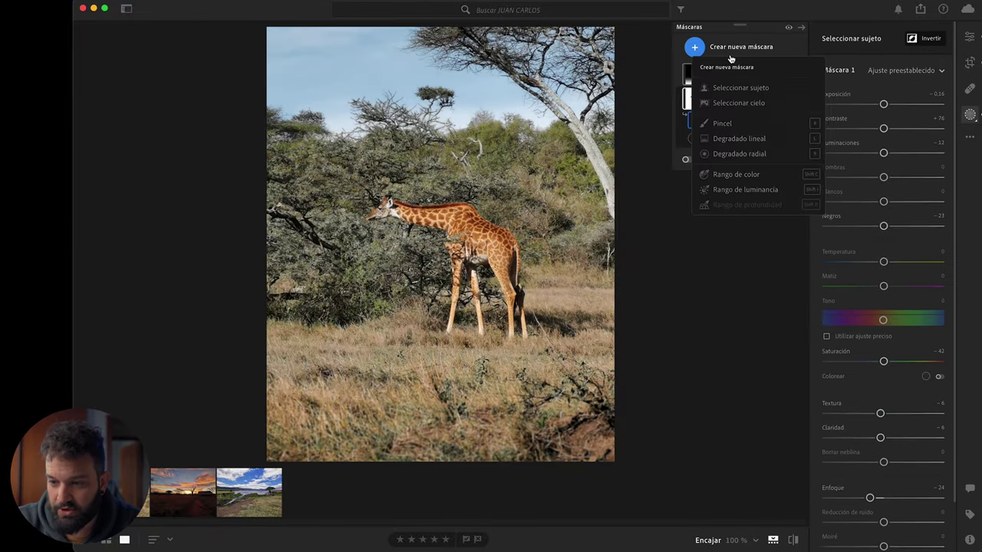
left_click(755, 90)
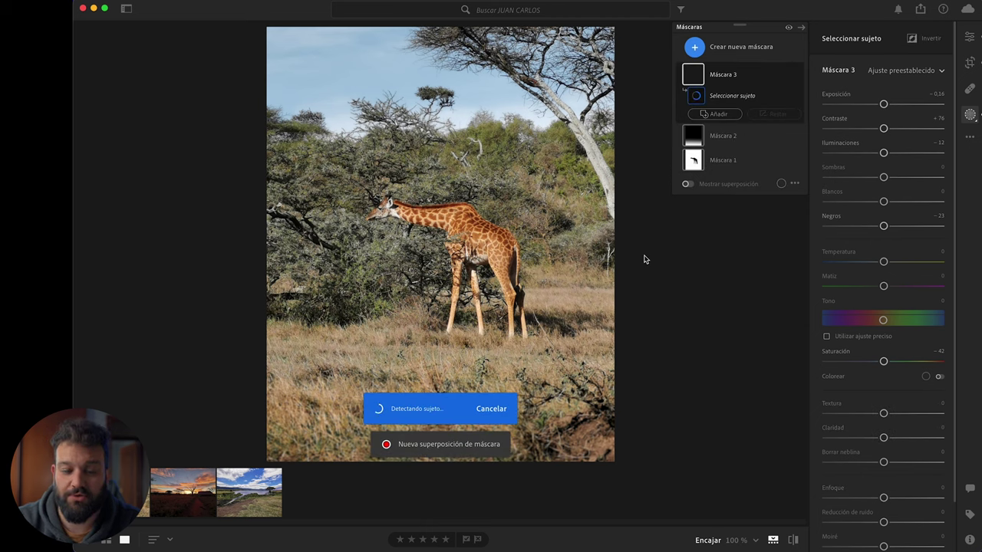
double_click(885, 362)
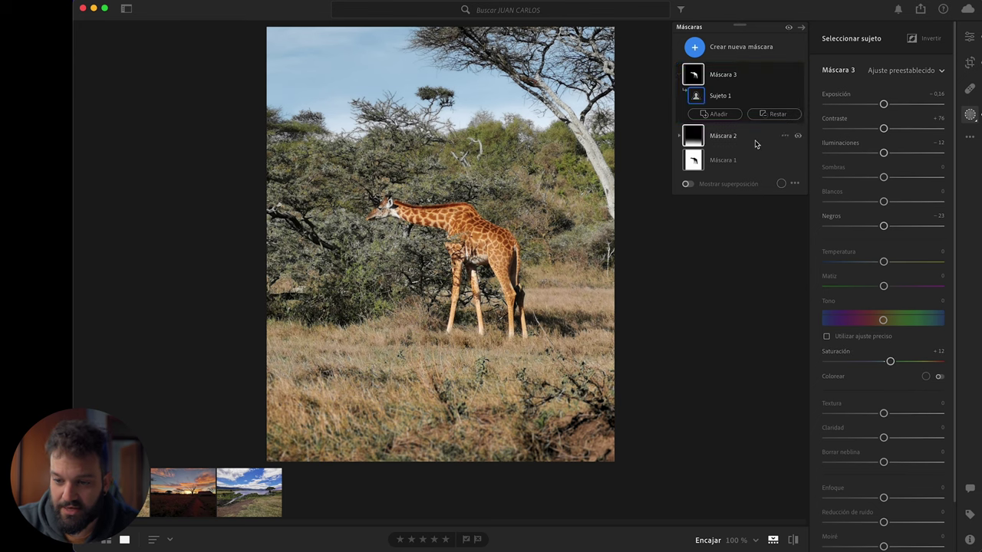
Lower the giraffe subject mask's saturation and sharpening, then show the versions list
left_click(727, 160)
left_click_drag(884, 365, 873, 362)
left_click_drag(870, 497, 862, 498)
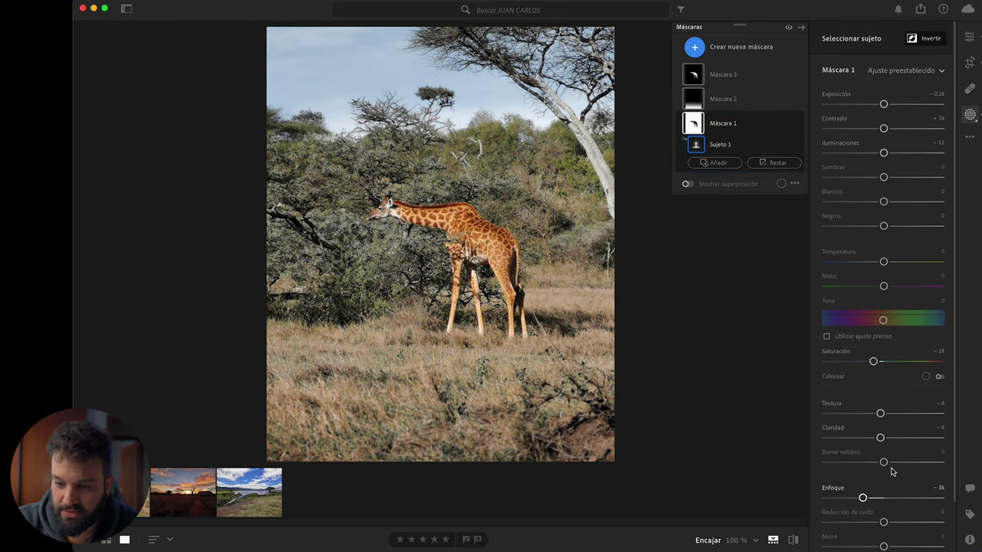
mouse_move(562, 258)
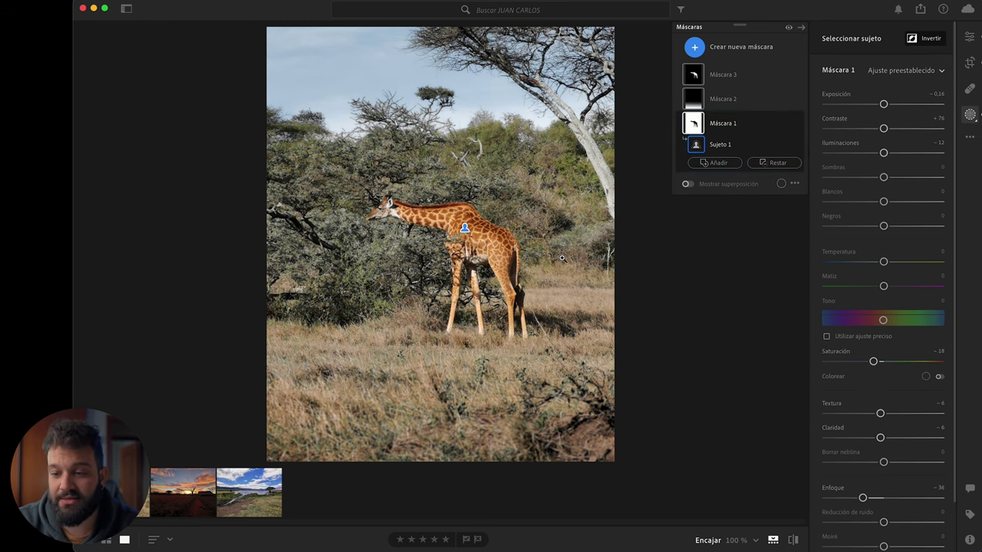
left_click_drag(563, 258, 191, 127)
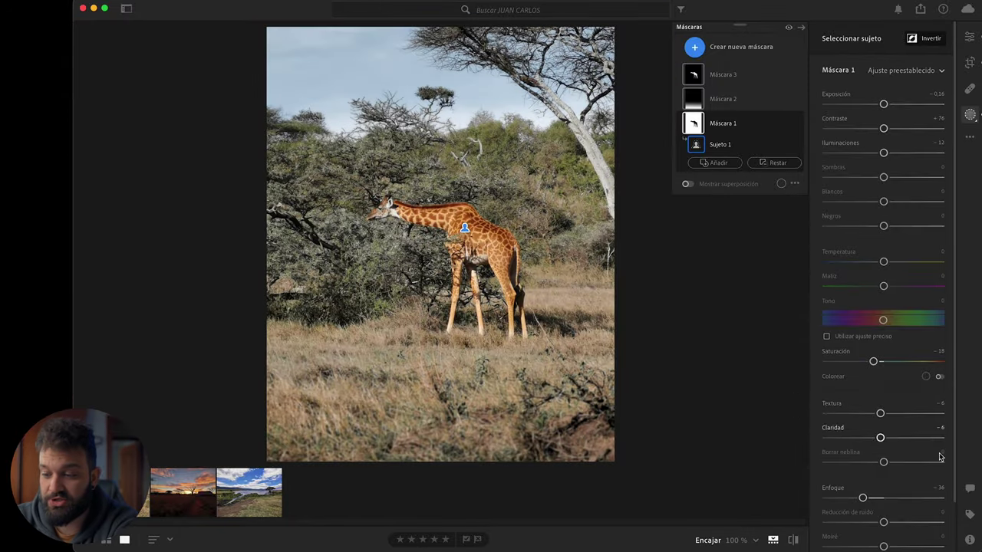
left_click(882, 539)
mouse_move(693, 117)
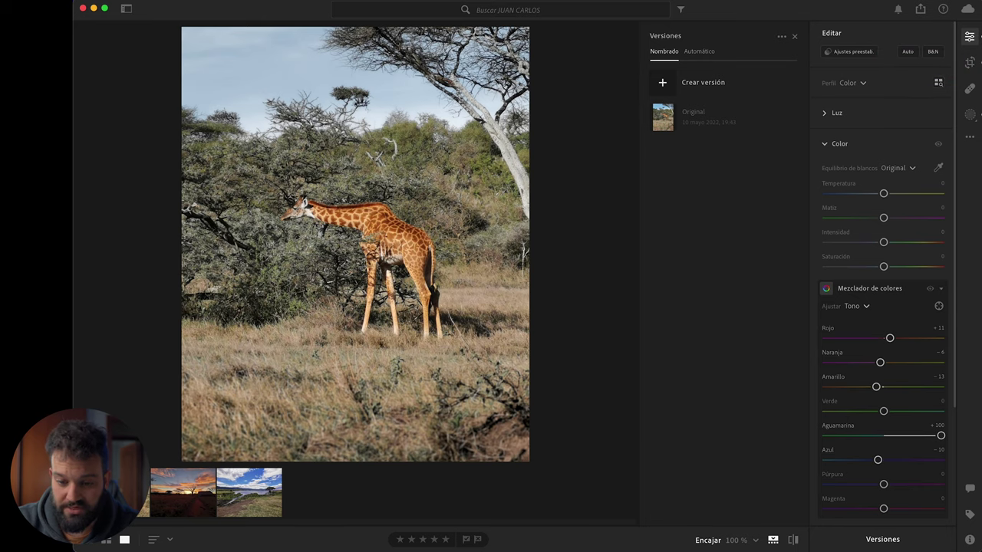
Crop the zebra photo to a 4 x 5 portrait framed around the zebras
key("Left")
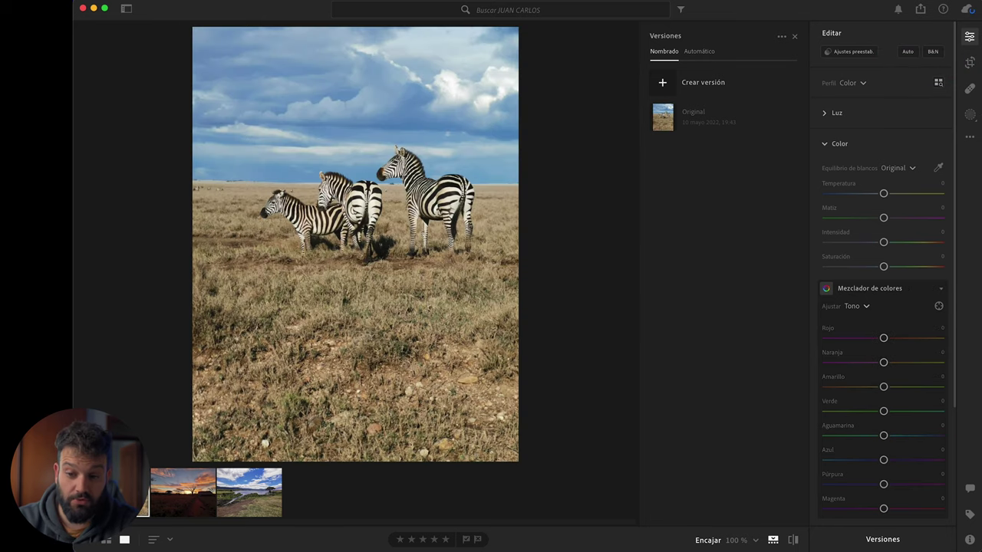
left_click(969, 67)
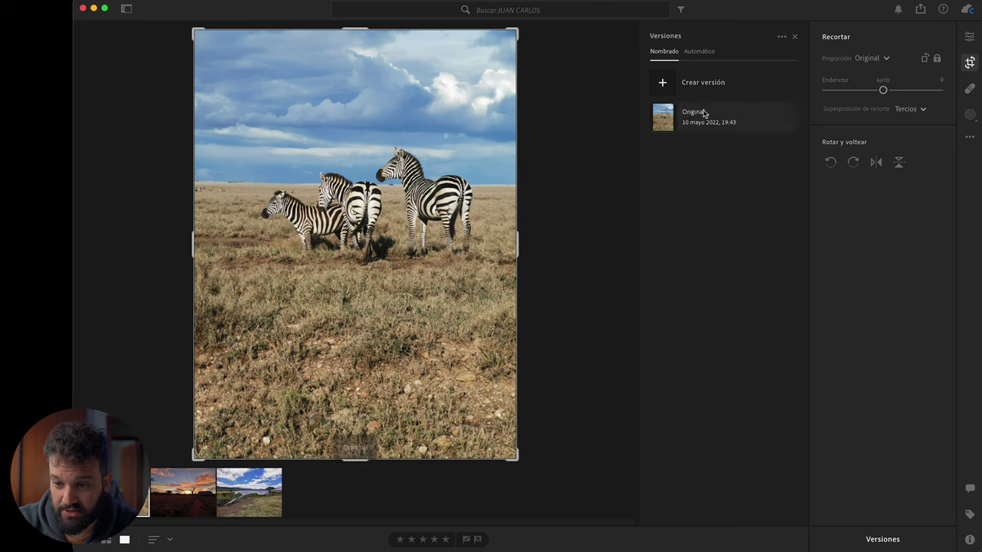
left_click(883, 60)
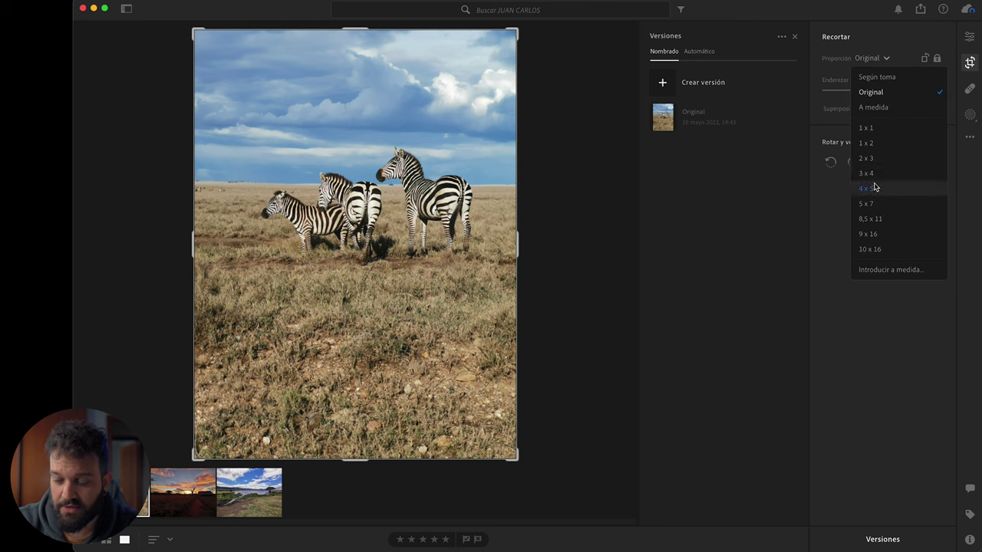
left_click(872, 188)
mouse_move(424, 223)
left_mouse_down()
mouse_move(442, 158)
mouse_move(448, 250)
left_mouse_up()
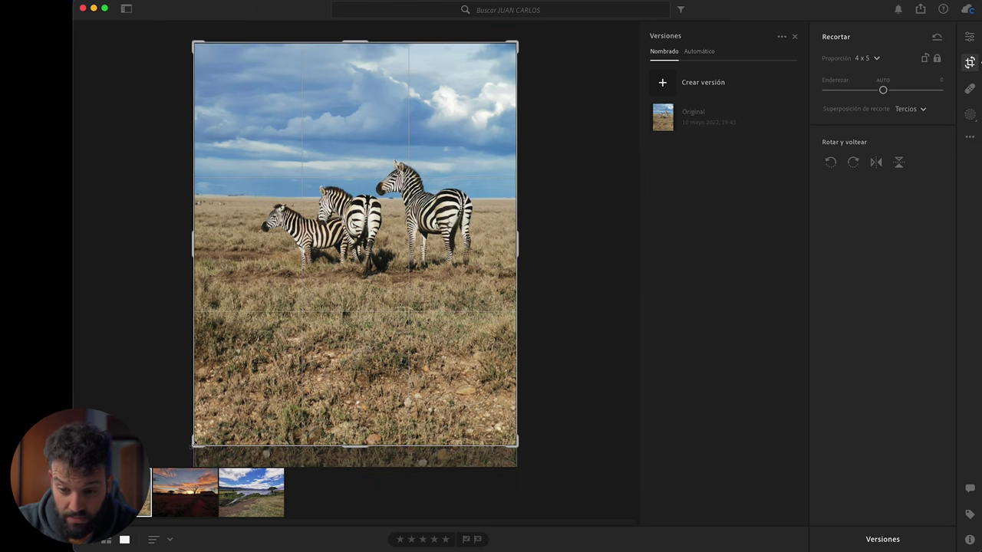
left_click_drag(194, 445, 204, 442)
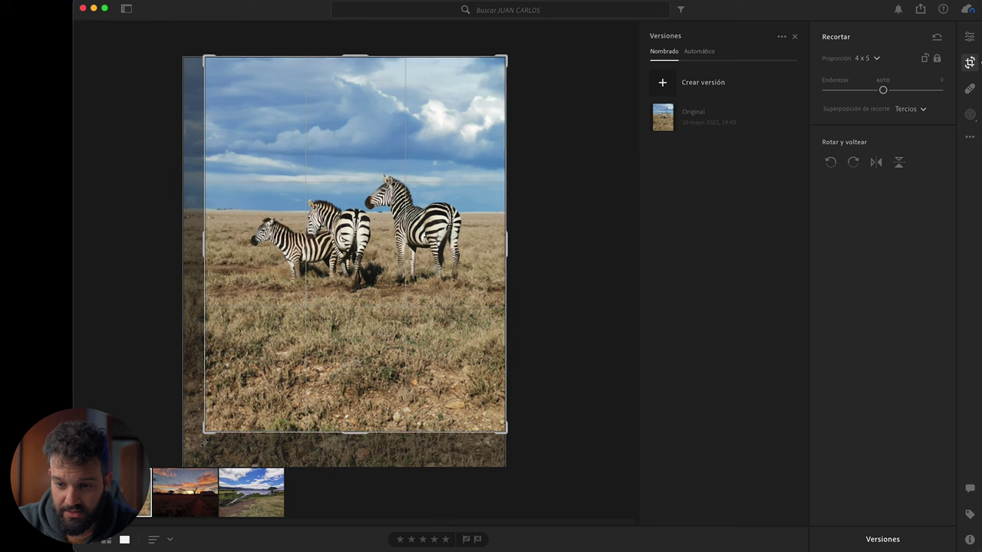
key("e")
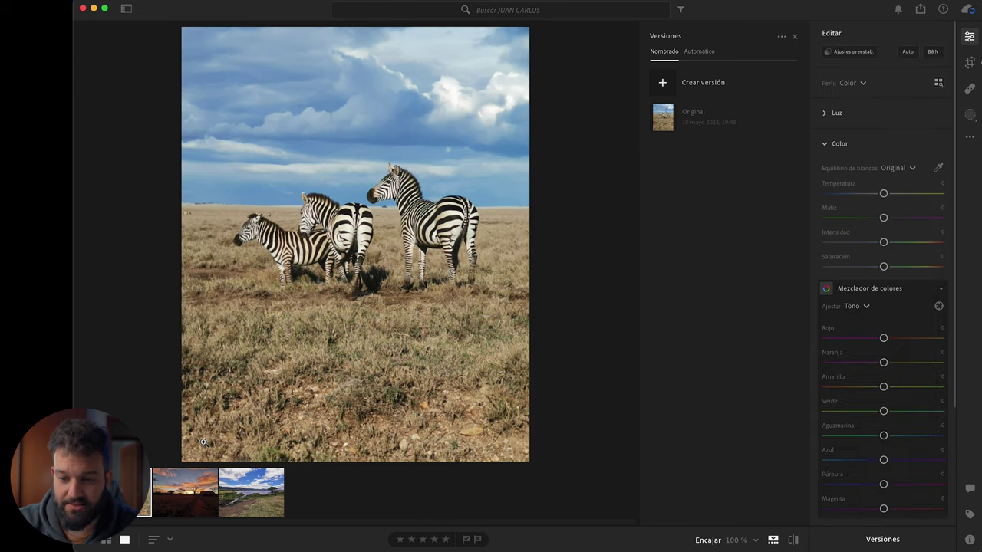
Refine the crop with a -0.15 straighten and shift the photo down
left_click(968, 62)
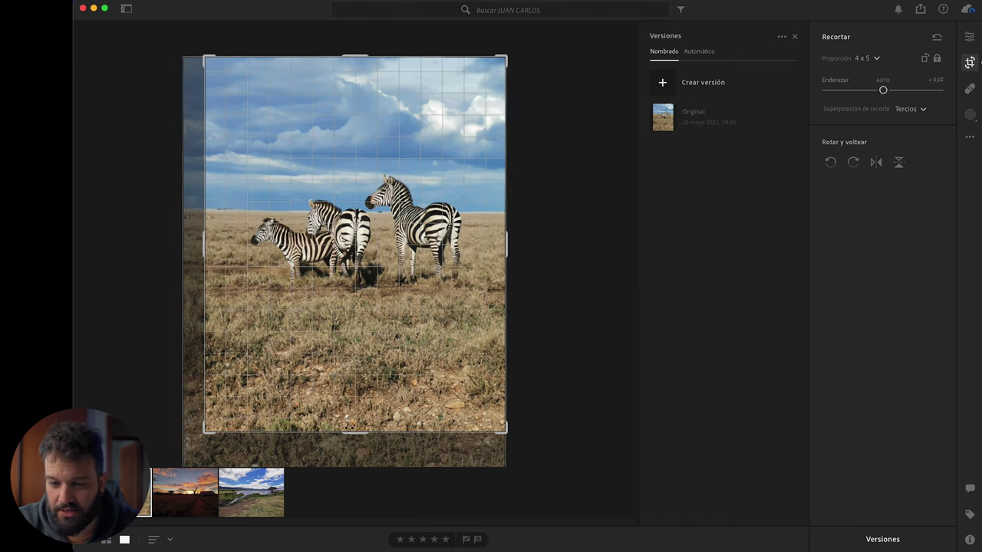
left_click_drag(303, 241, 192, 253)
left_click_drag(353, 423, 354, 419)
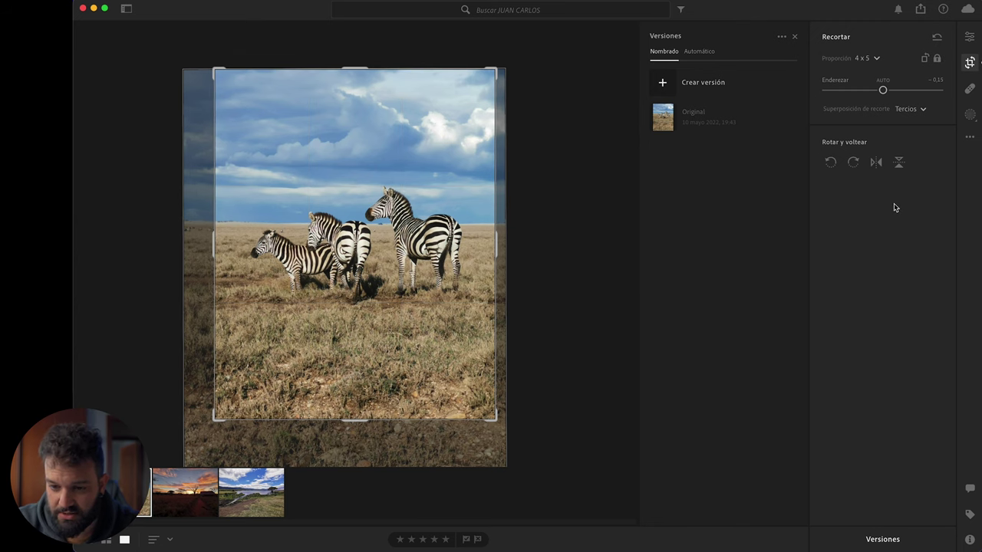
key("Return")
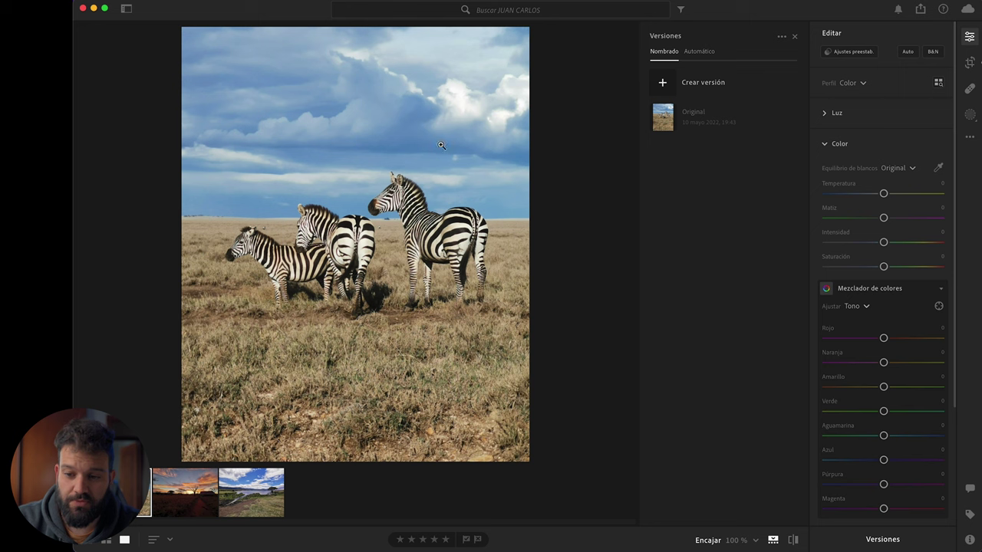
Warm the temperature to +11 and compare it against the original
left_click_drag(886, 194, 897, 197)
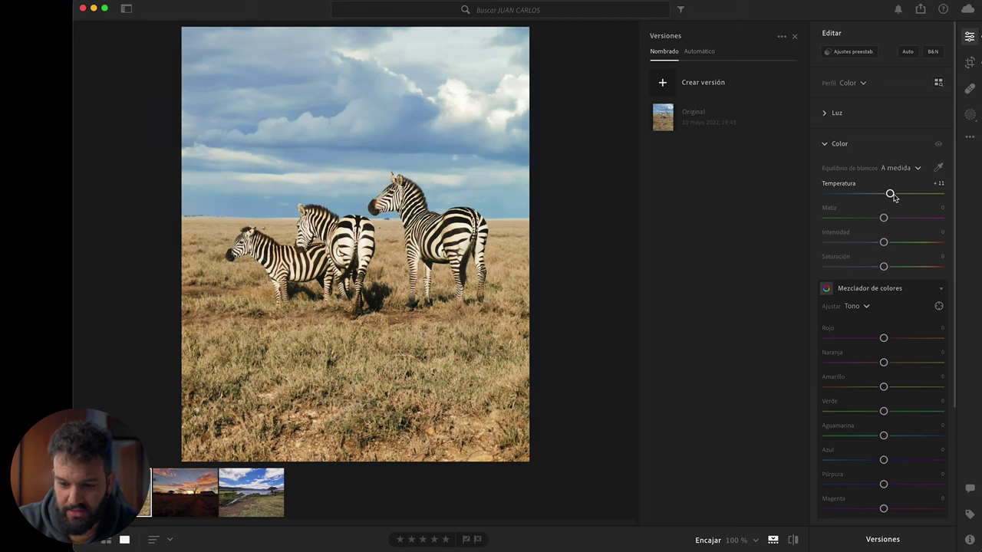
key("backslash")
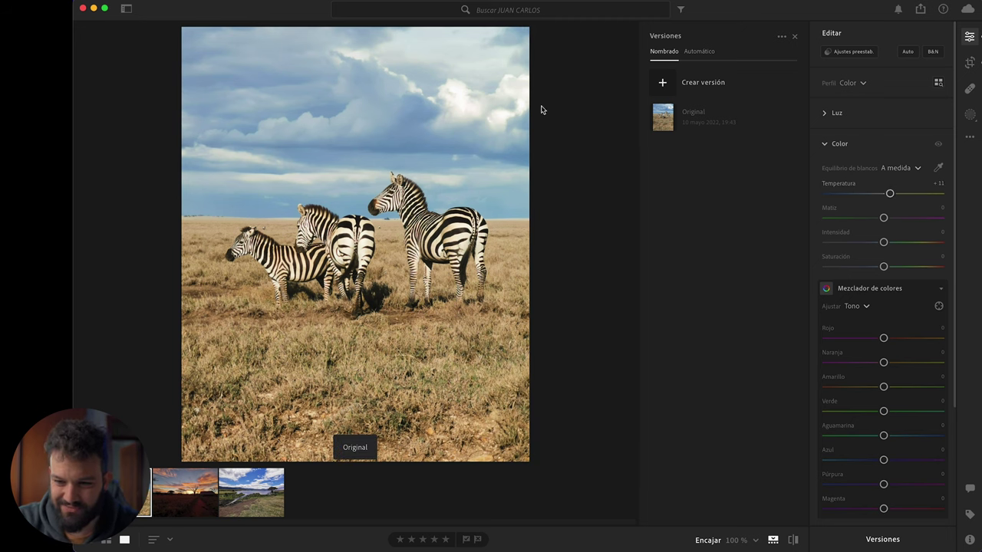
key("backslash")
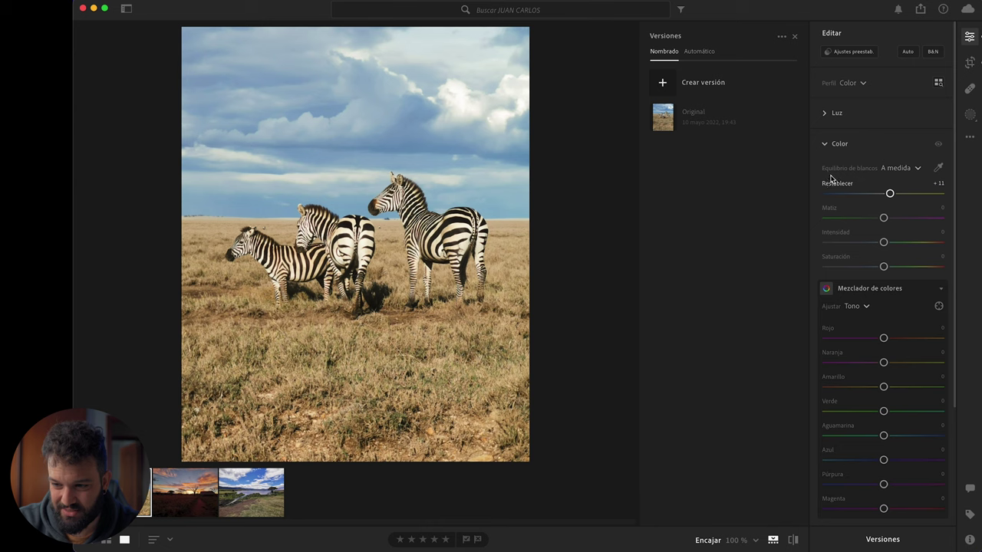
Collapse the Color section and start a new linear gradient mask
left_click(840, 146)
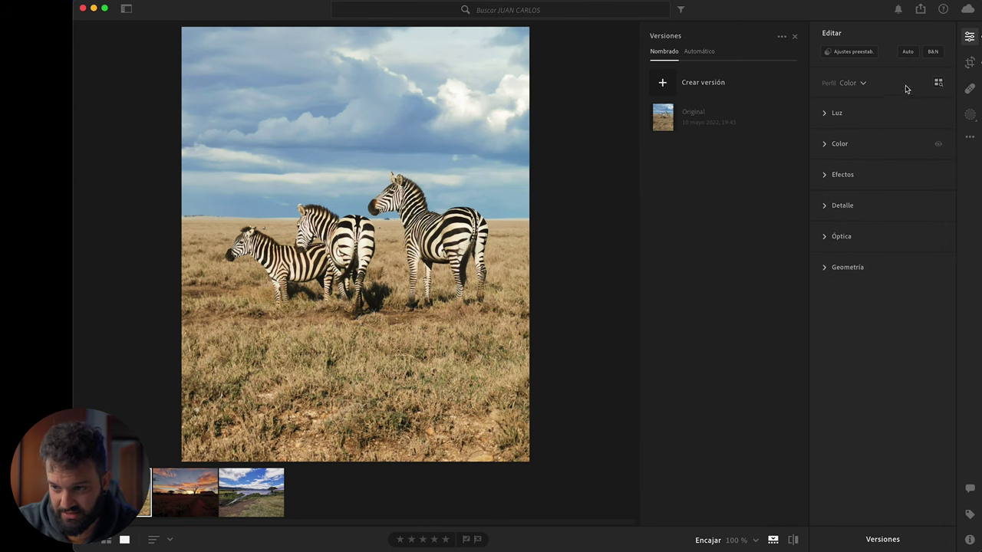
left_click(968, 117)
left_click(872, 125)
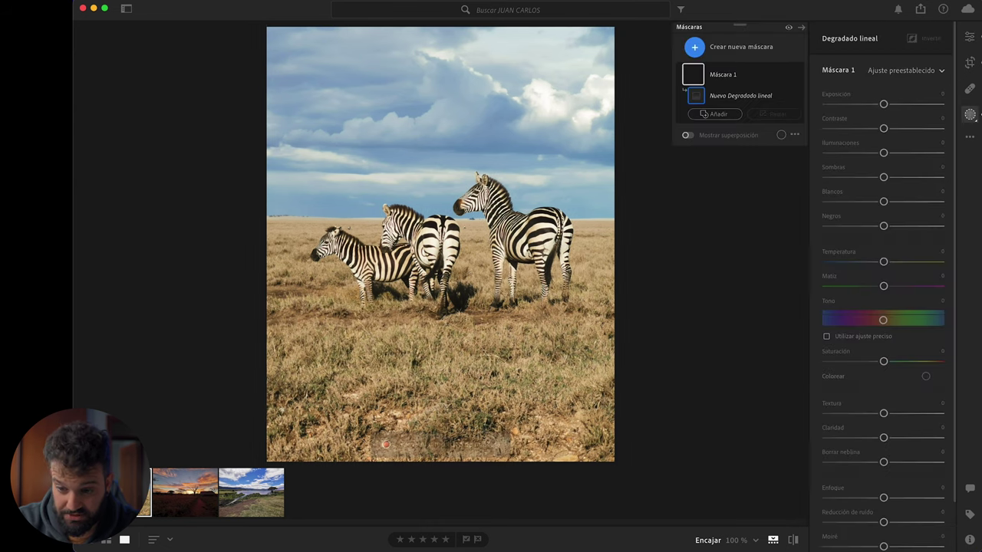
Draw a gradient over the lower grass: contrast +43, temperature -7, saturation -28, texture -11, clarity -10
left_click_drag(441, 468, 439, 300)
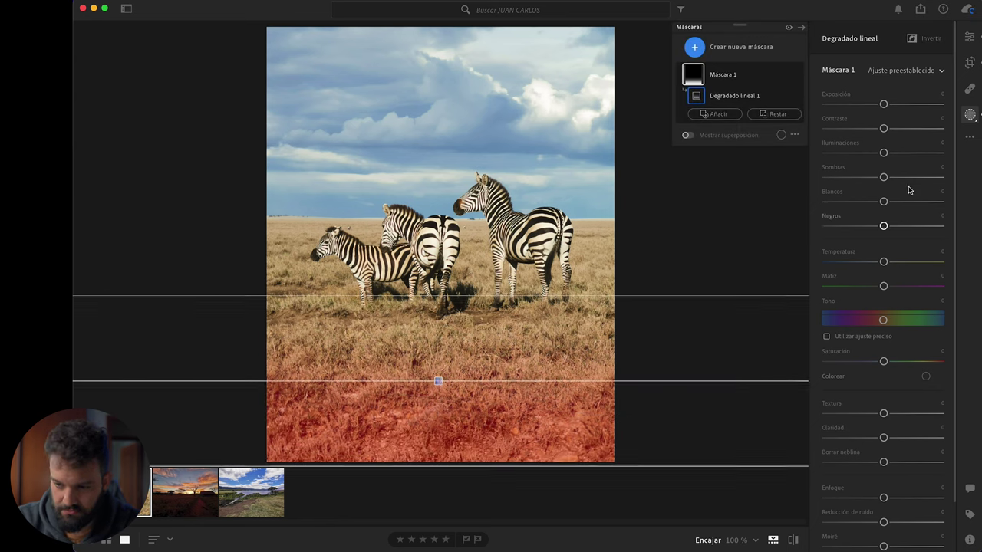
left_click_drag(883, 129, 908, 131)
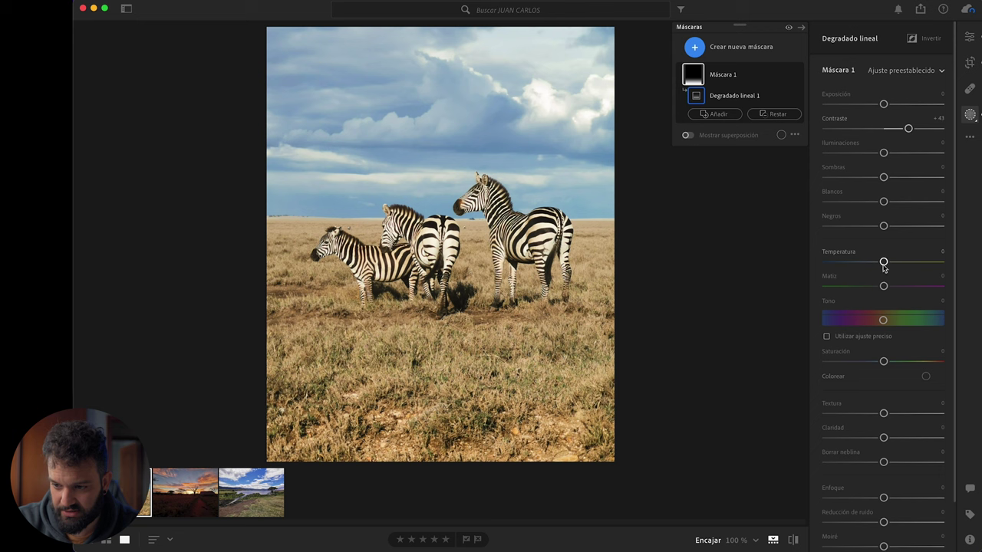
mouse_move(884, 263)
left_mouse_down()
mouse_move(893, 263)
mouse_move(880, 263)
left_mouse_up()
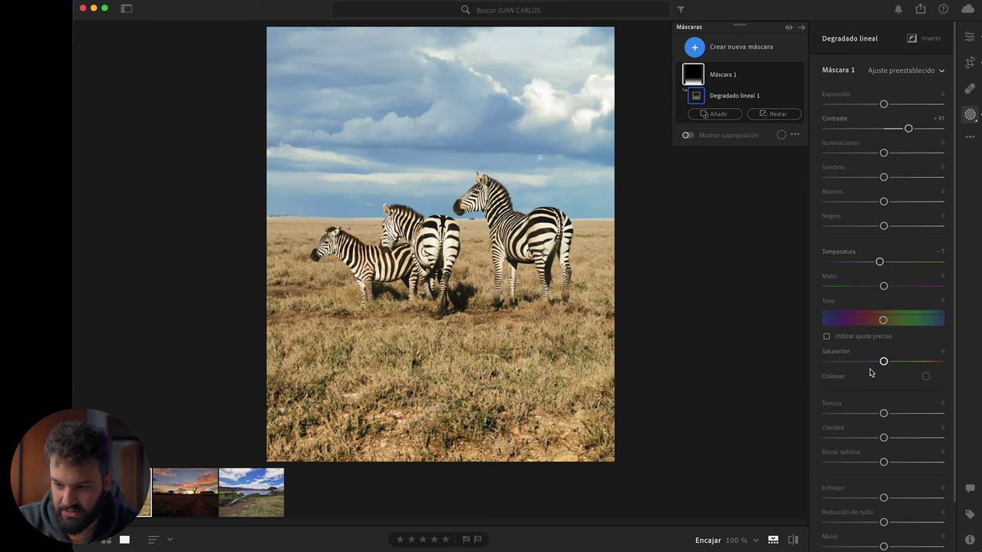
left_click_drag(883, 361, 868, 362)
mouse_move(884, 413)
left_mouse_down()
mouse_move(877, 437)
mouse_move(877, 420)
left_mouse_up()
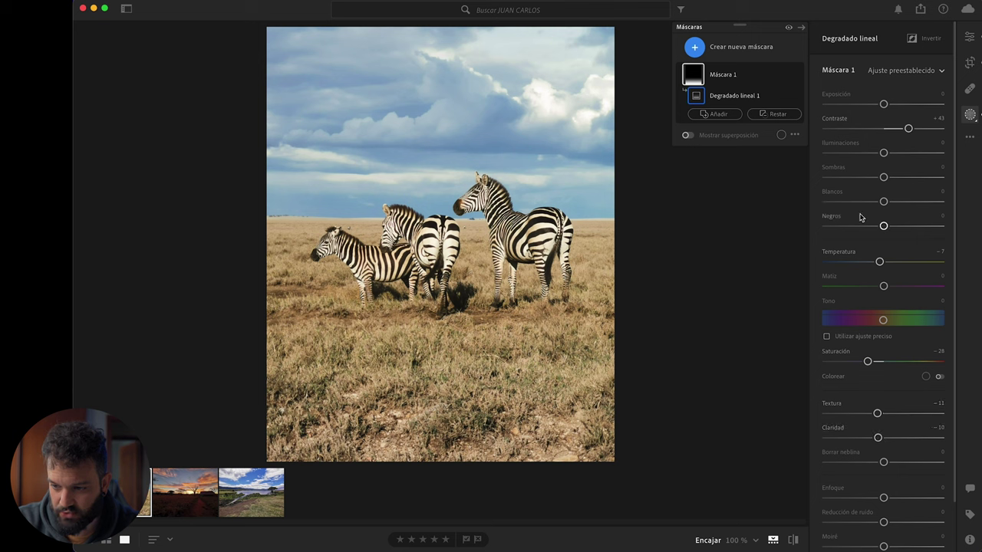
Darken the gradient area with shadows -16 and blacks -29
left_click_drag(883, 177, 879, 178)
left_click_drag(883, 226, 867, 226)
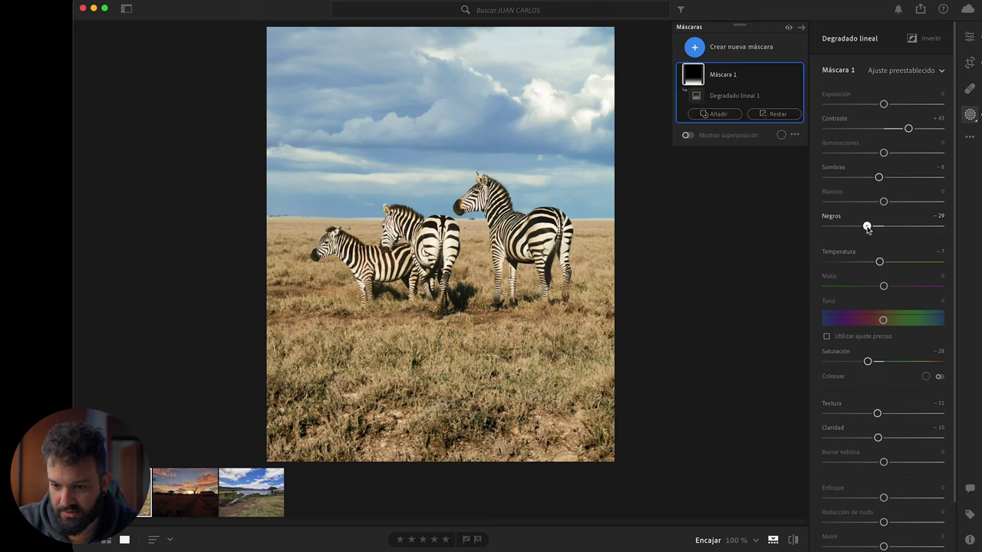
left_click_drag(879, 178, 874, 177)
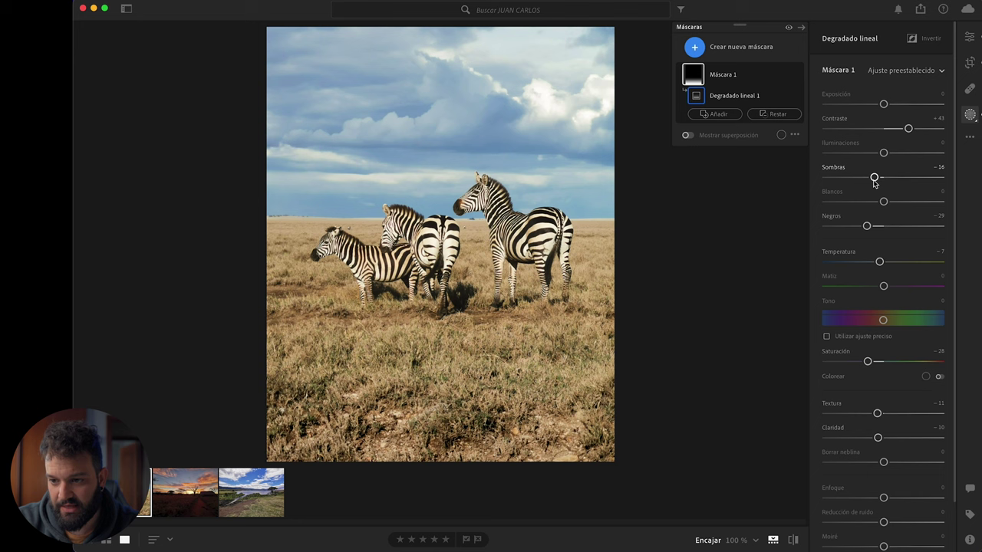
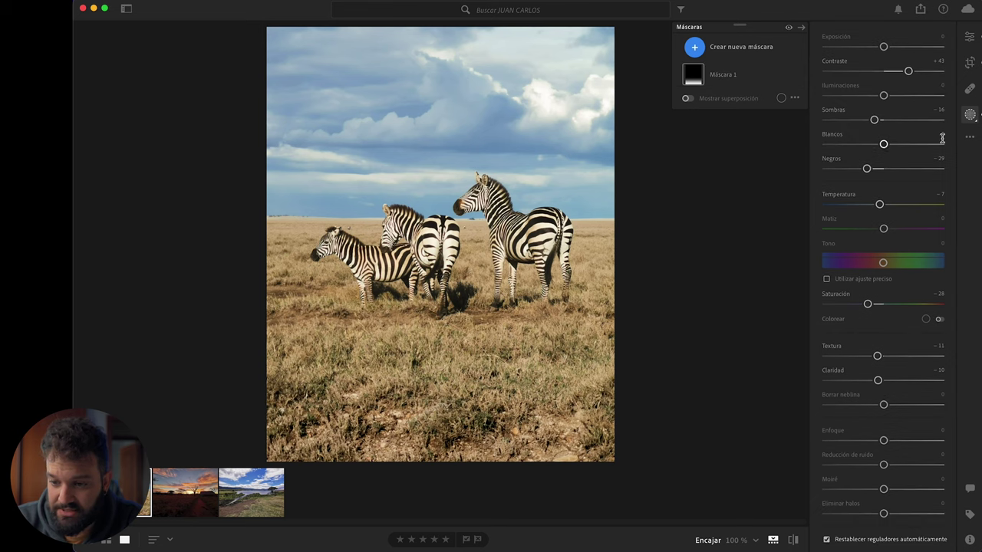
Add a zebra subject mask with Temperature -34, Texture +18, Clarity +11 and extra sharpening
left_click(731, 47)
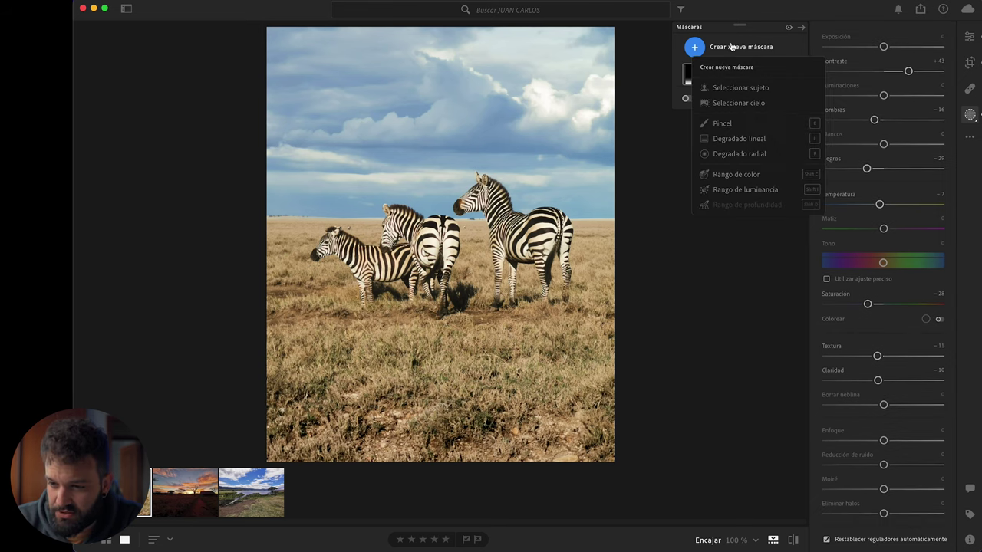
left_click(738, 90)
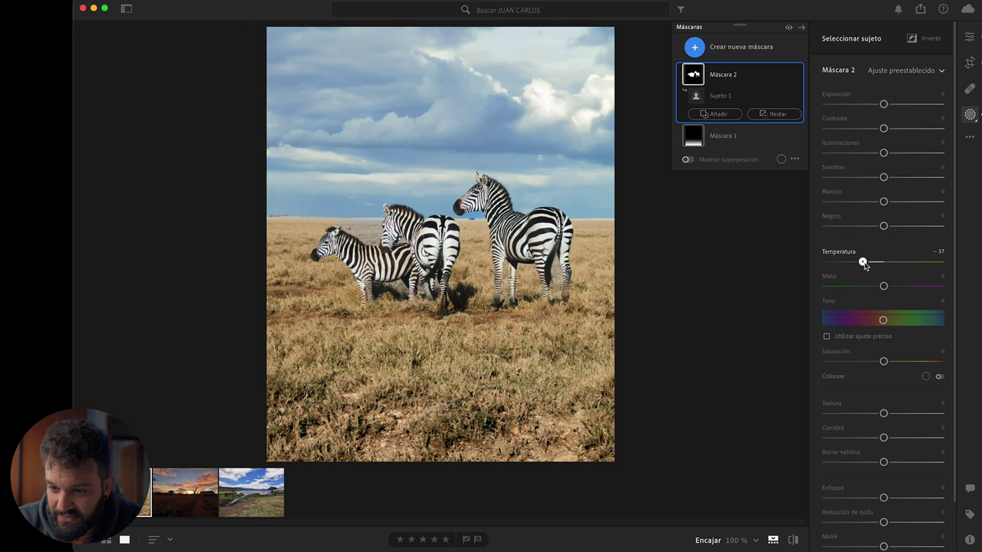
mouse_move(860, 264)
left_mouse_down()
mouse_move(824, 265)
mouse_move(873, 266)
left_mouse_up()
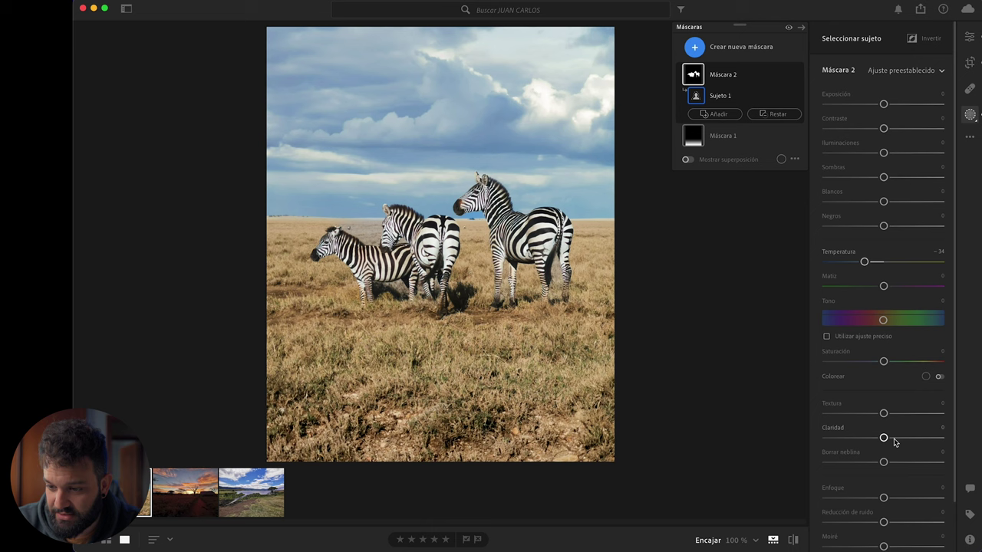
mouse_move(883, 413)
left_mouse_down()
mouse_move(894, 413)
mouse_move(890, 438)
left_mouse_up()
left_click_drag(902, 498, 921, 499)
left_click(970, 37)
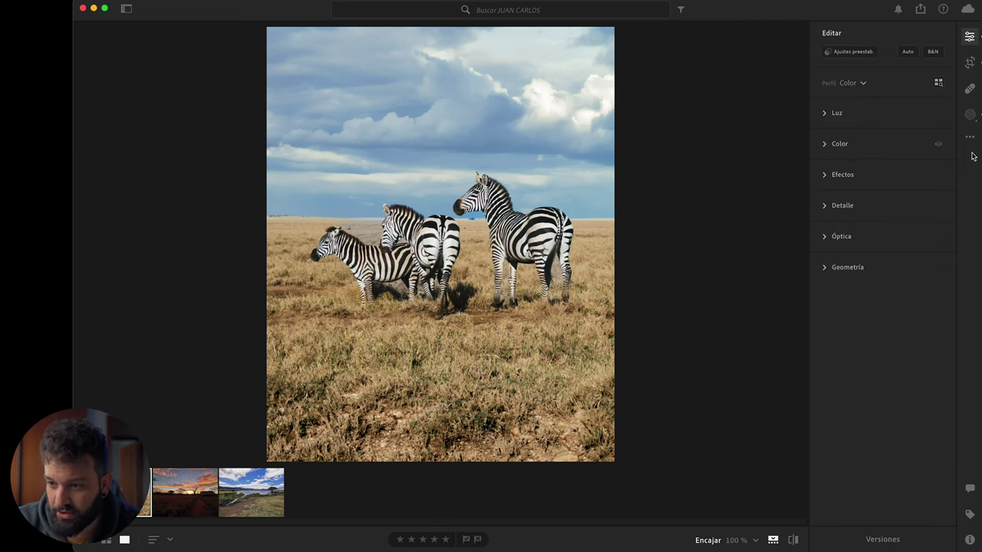
Create a new subject mask and invert it to cover everything except the zebras
left_click(842, 205)
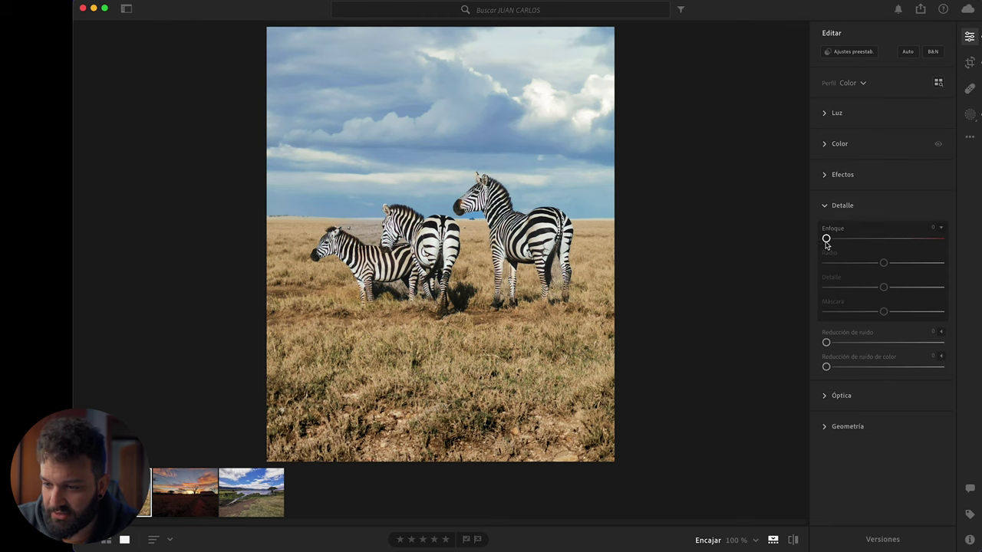
left_click(828, 207)
left_click(970, 37)
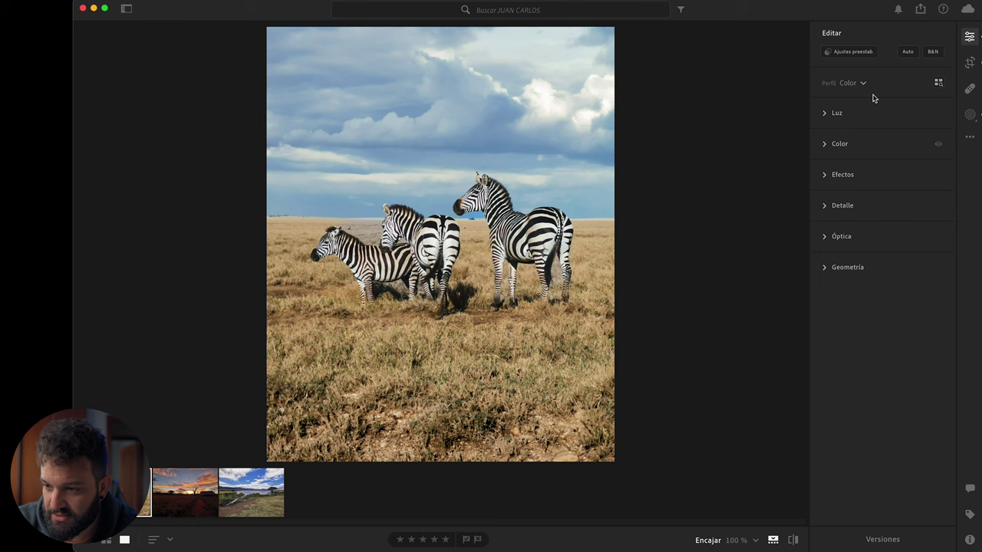
left_click(970, 114)
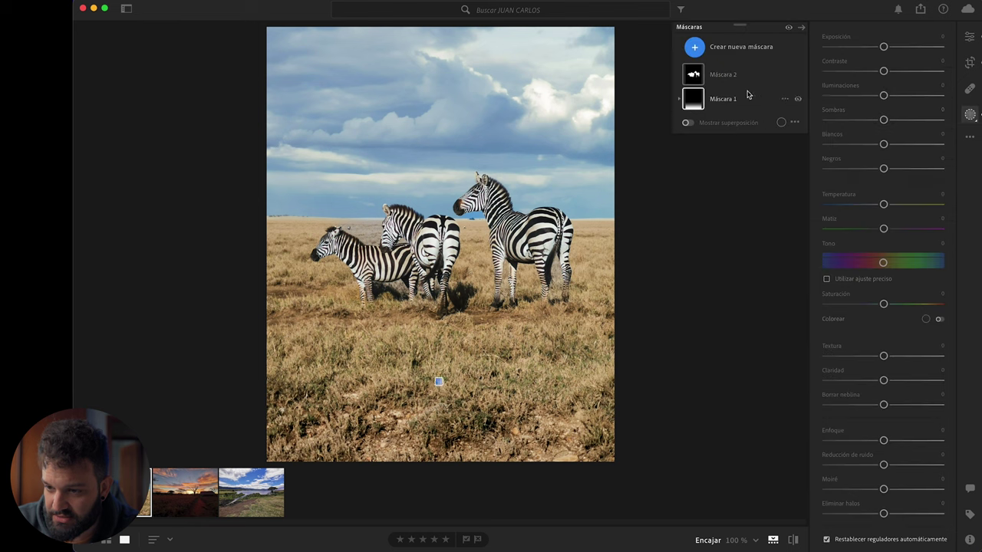
left_click(695, 46)
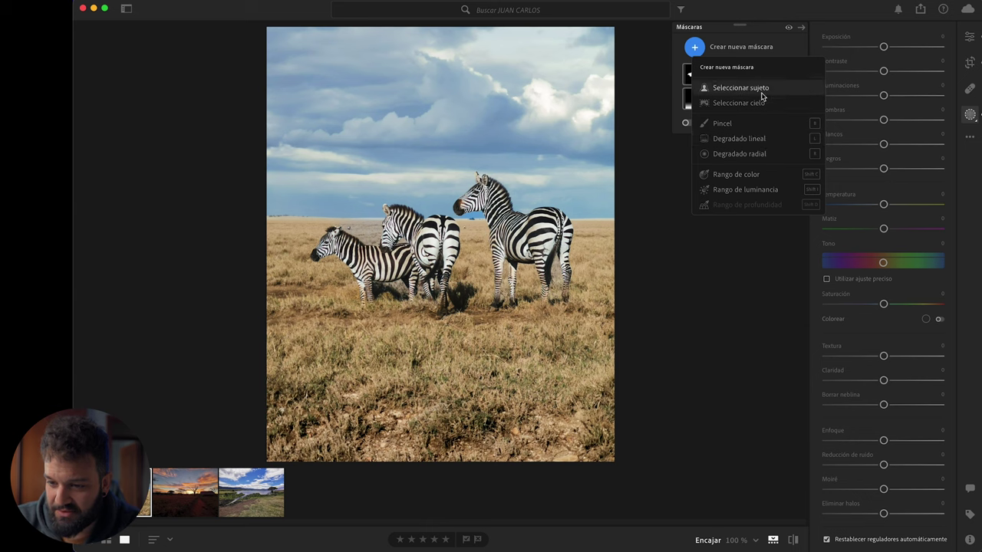
left_click(756, 87)
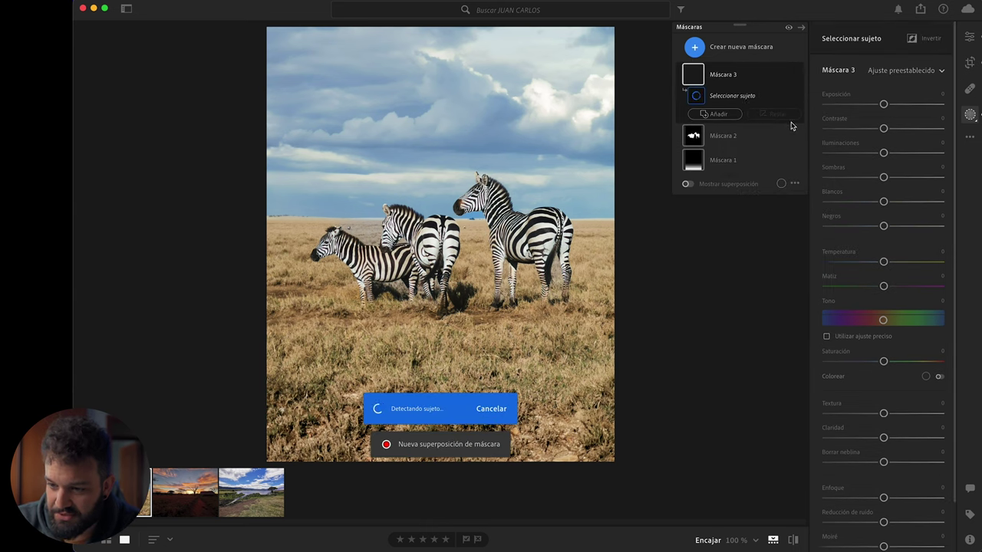
left_click(923, 39)
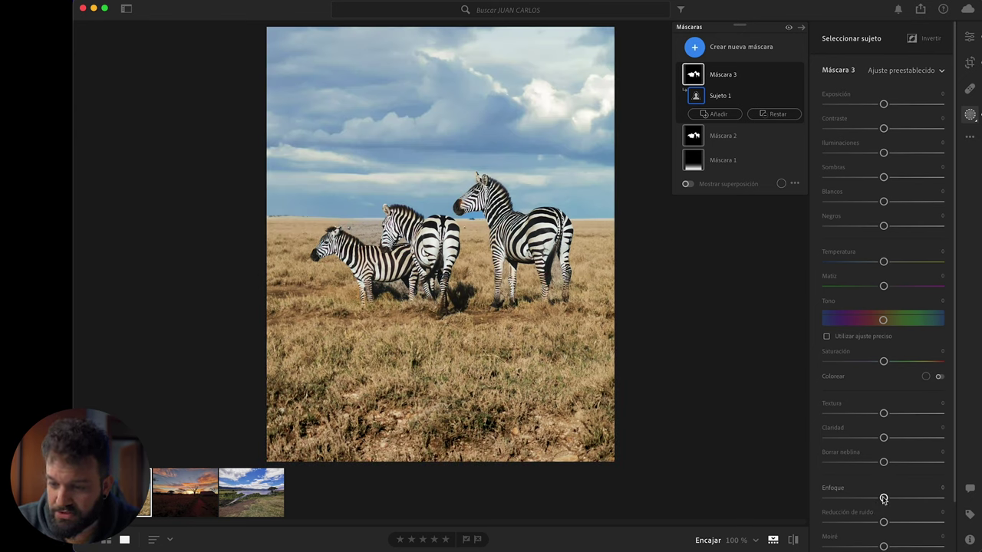
Reset the zebra mask's (Máscara 2) sharpening to zero
left_click(721, 136)
left_click_drag(911, 503, 900, 502)
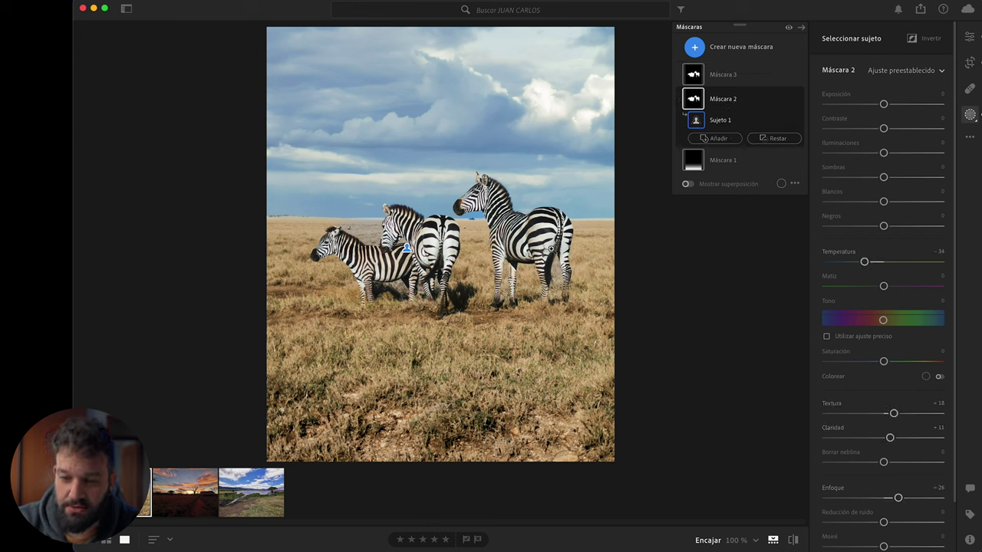
double_click(896, 502)
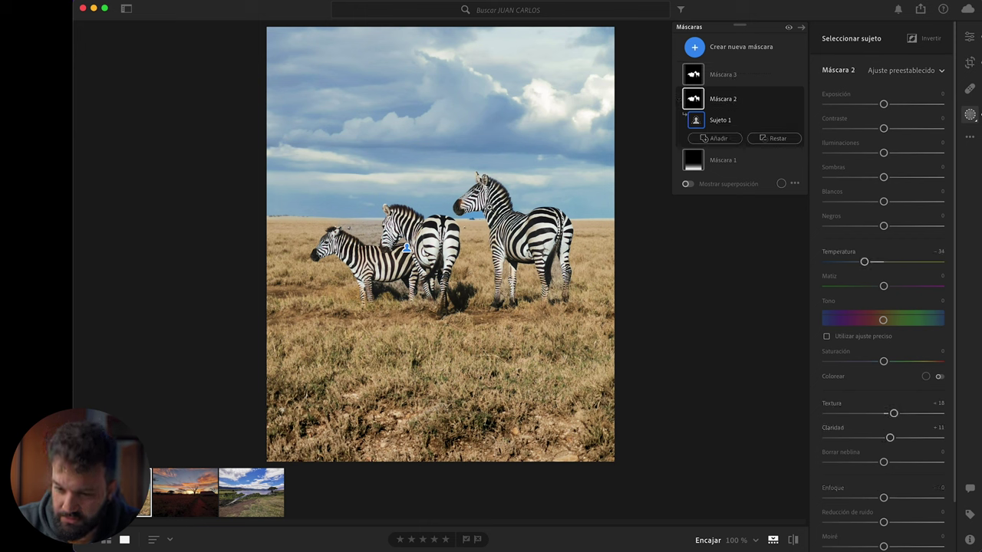
key("e")
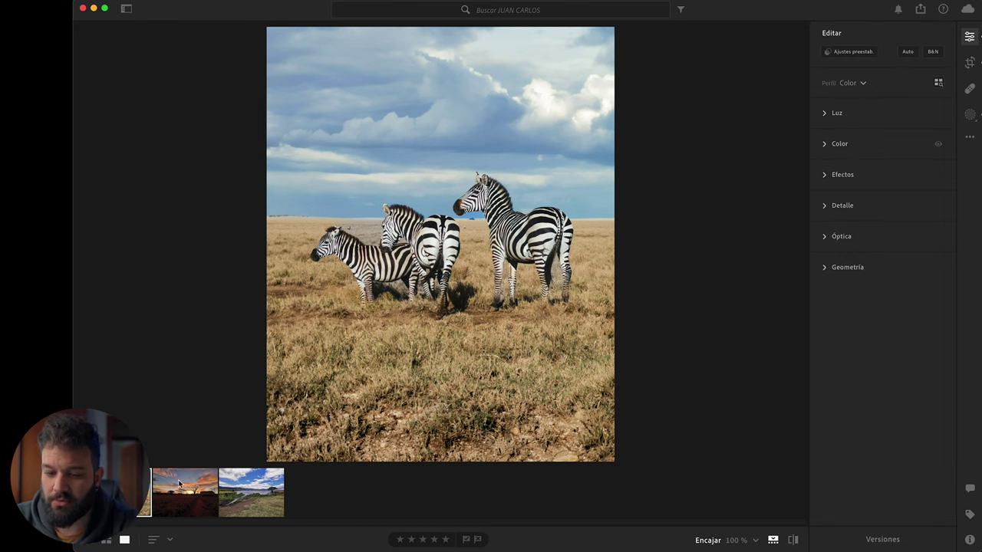
key("Left")
key("Right")
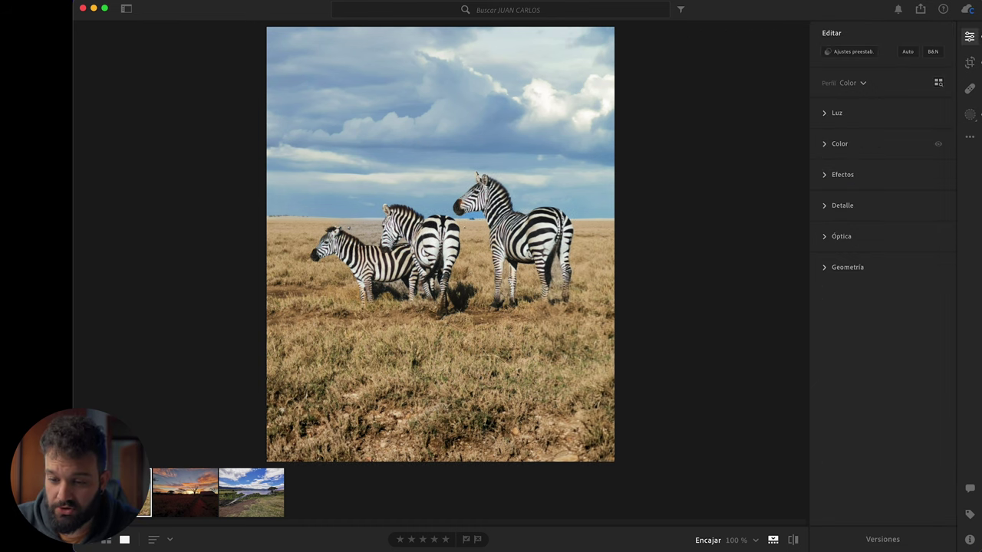
key("Left")
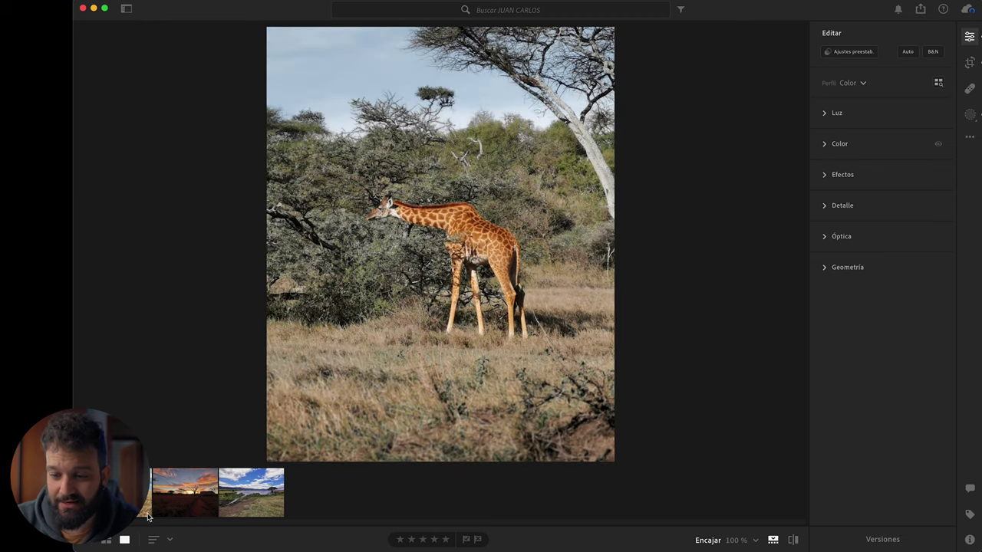
key("Right")
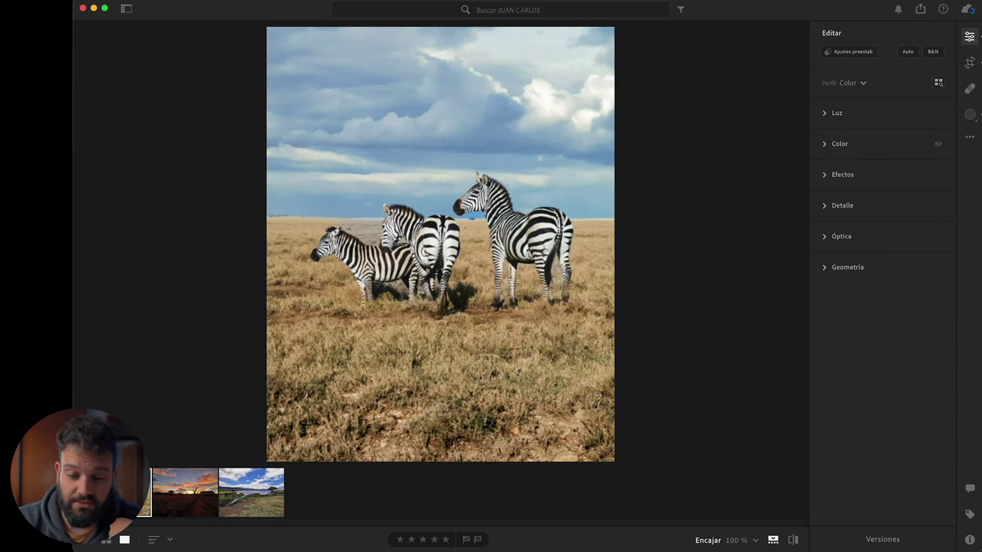
key("Left")
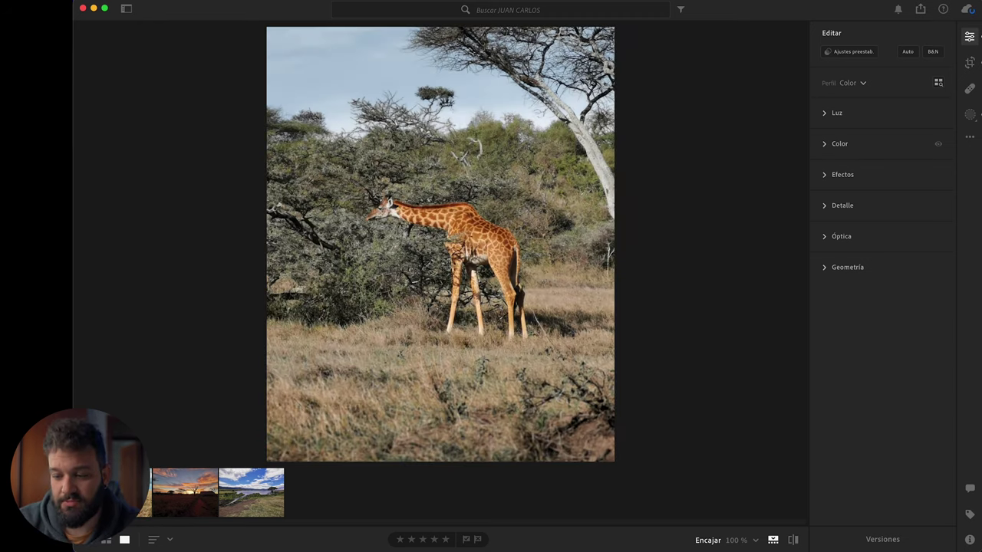
key("Right")
key("Left")
key("Right")
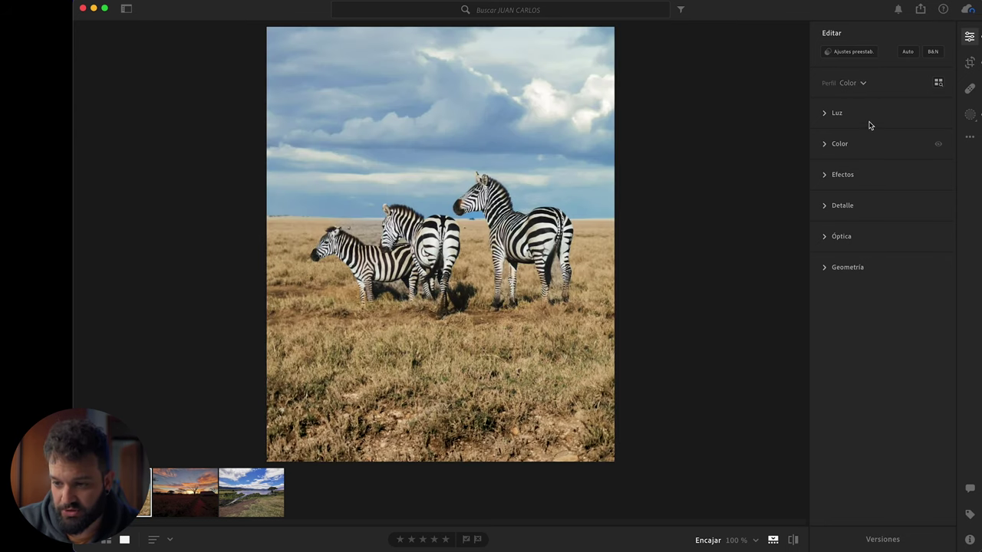
left_click(871, 121)
key("Left")
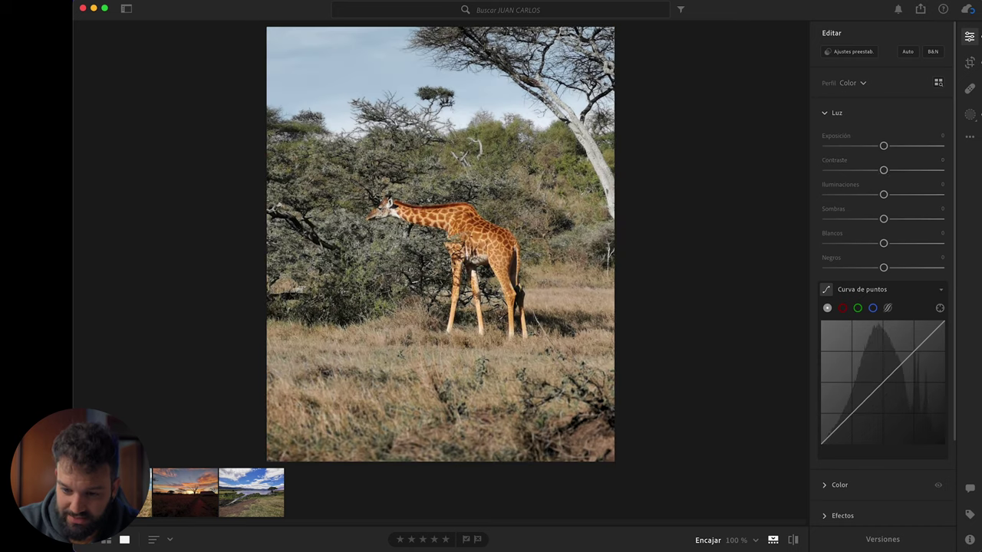
key("Right")
left_click(855, 120)
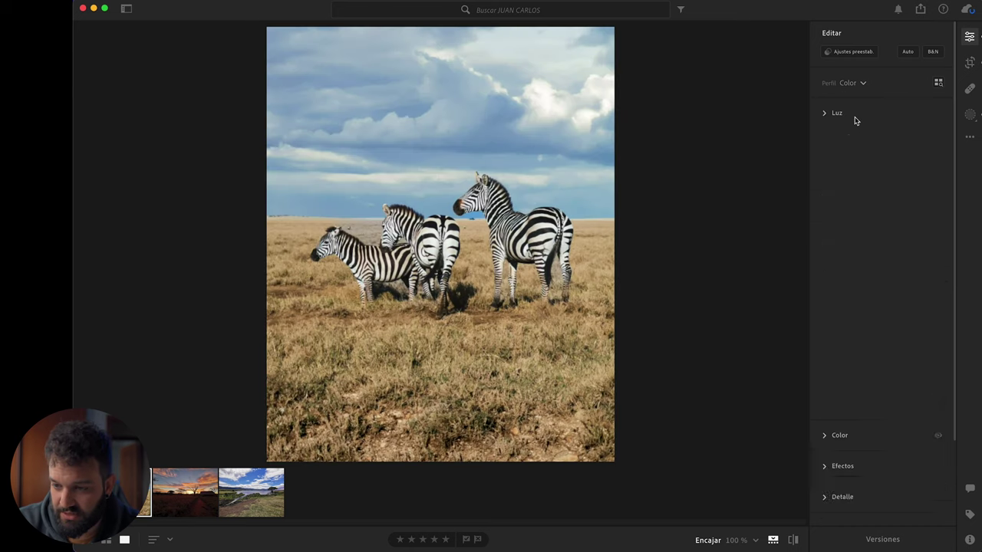
left_click(853, 154)
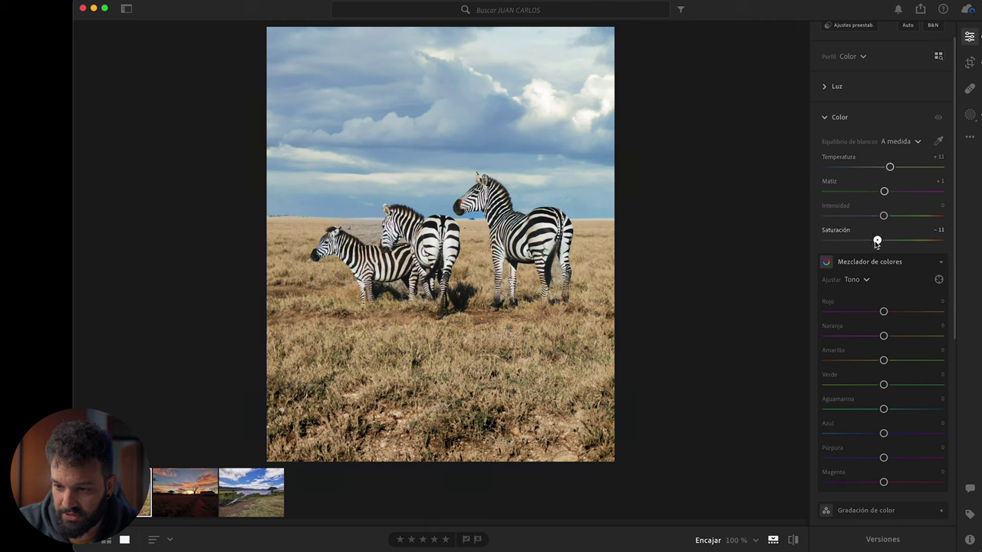
Lower the blue saturation to -40 in the Color Mixer, then switch to the sunset photo
left_click(859, 281)
left_click(859, 328)
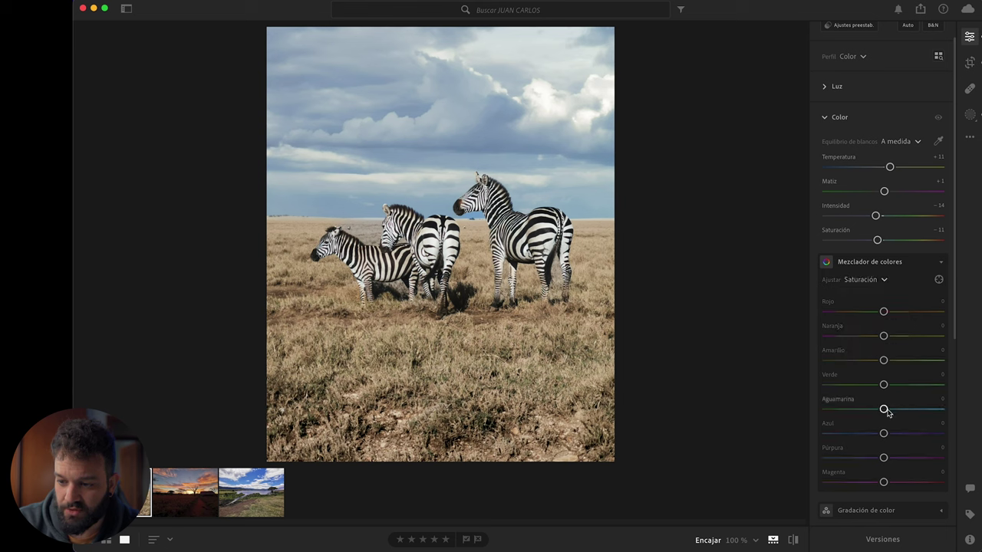
left_click(861, 434)
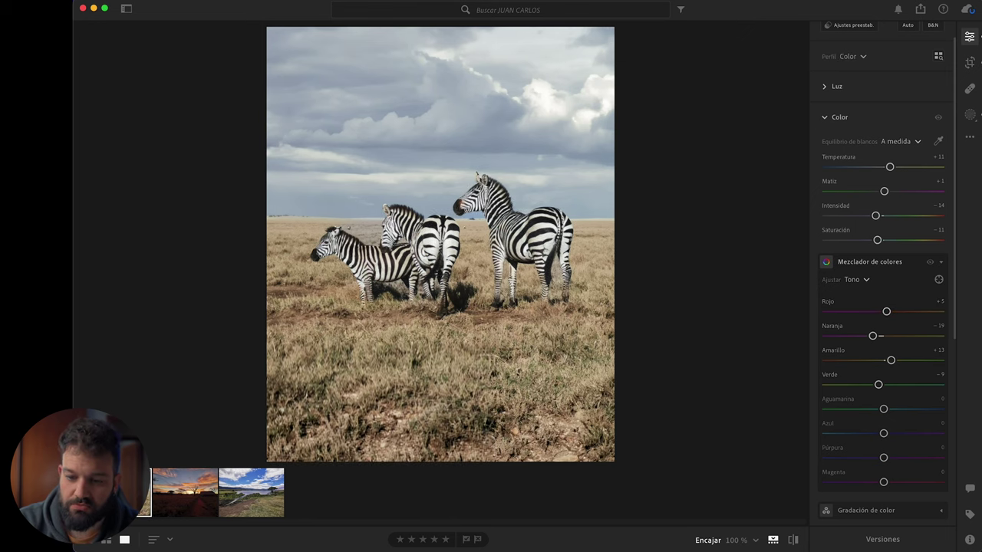
left_click(192, 494)
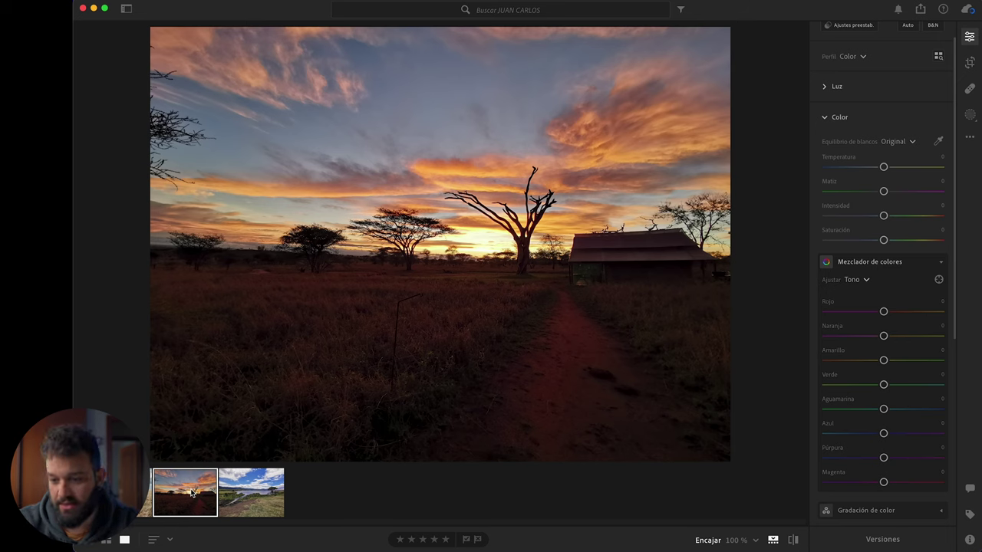
Crop the sunset photo to a 16 x 9 ratio, reframing to trim the foreground grass
left_click(860, 119)
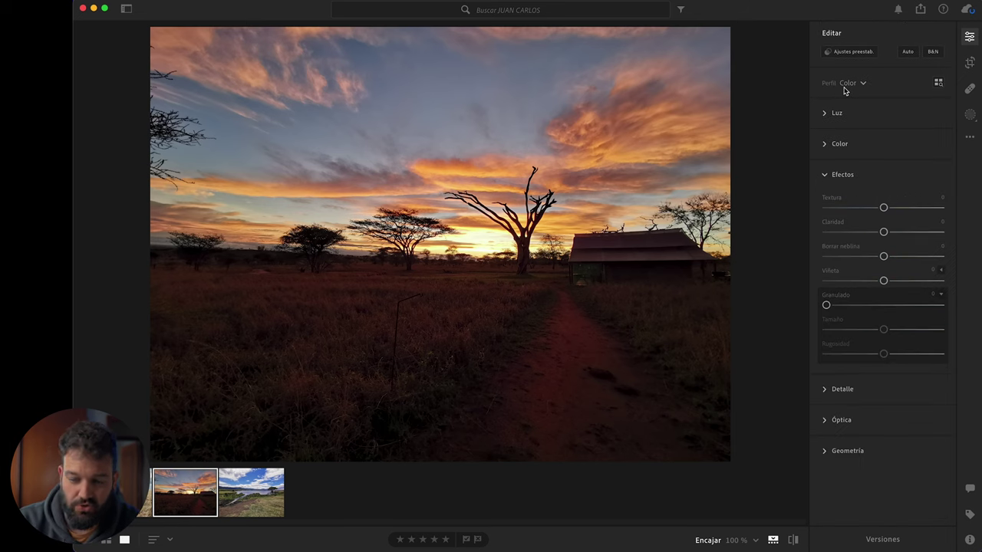
left_click(971, 63)
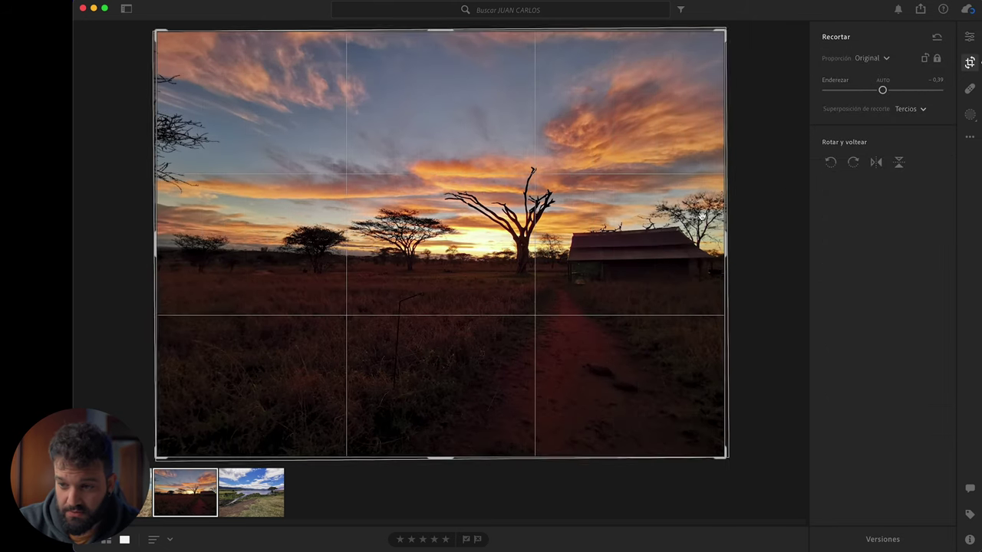
left_click(867, 60)
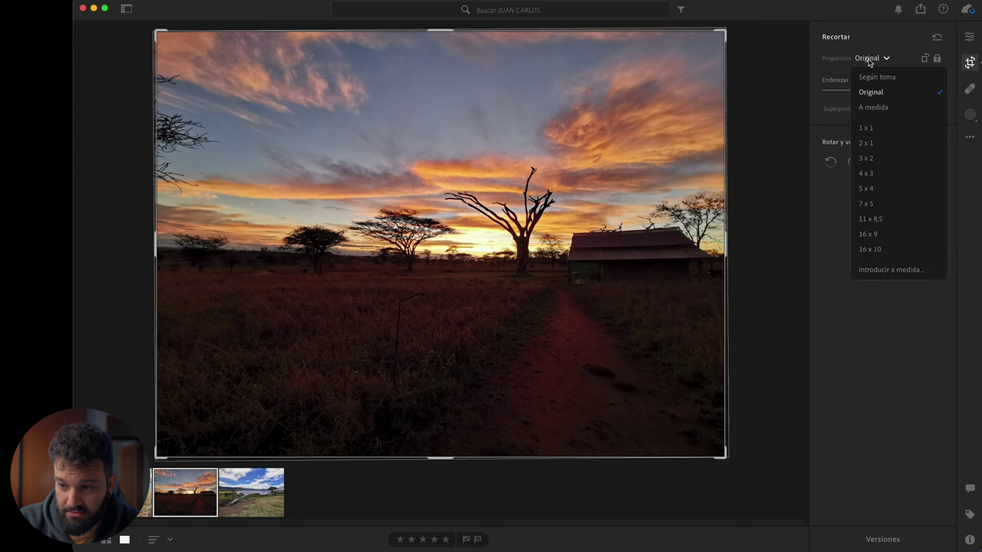
left_click(883, 238)
left_click_drag(353, 233, 349, 284)
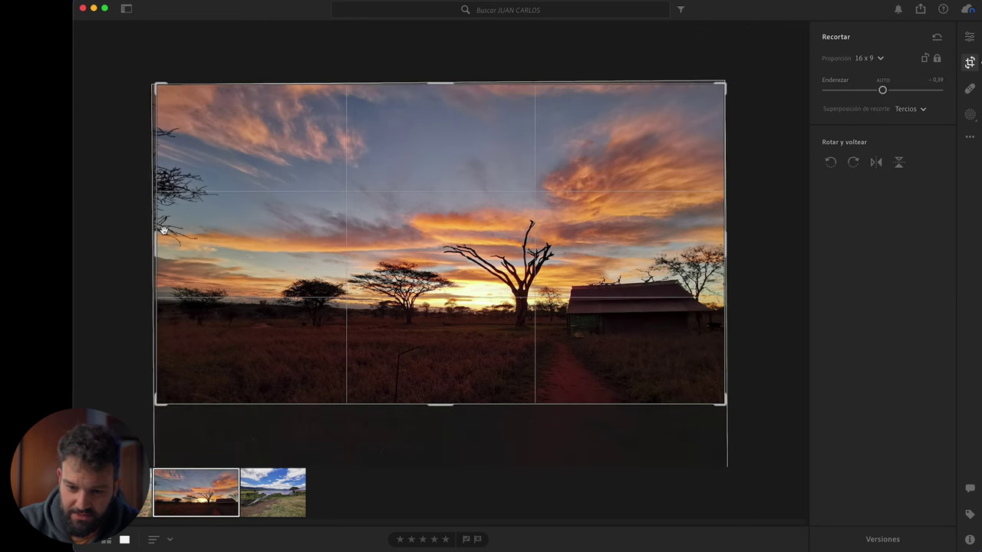
left_click_drag(607, 327, 606, 318)
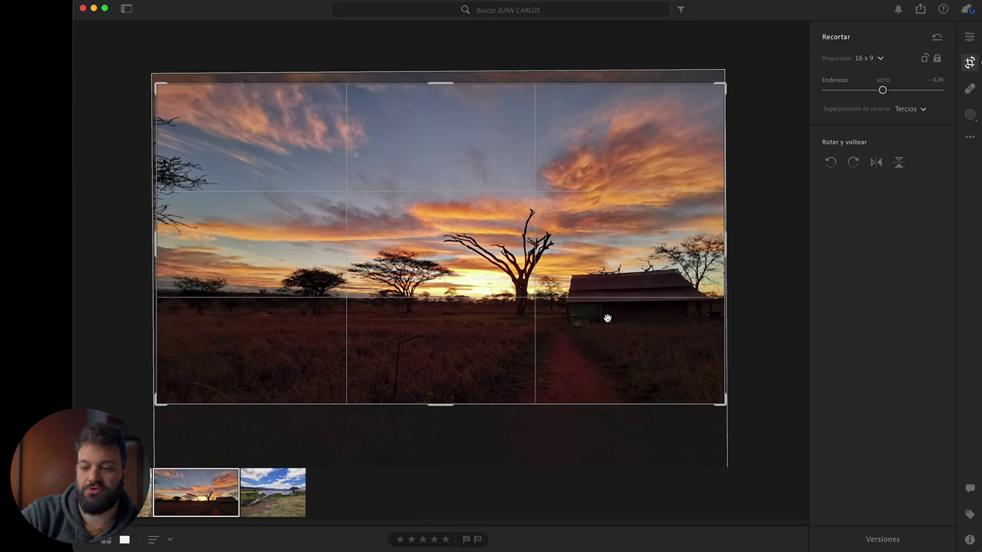
key("Return")
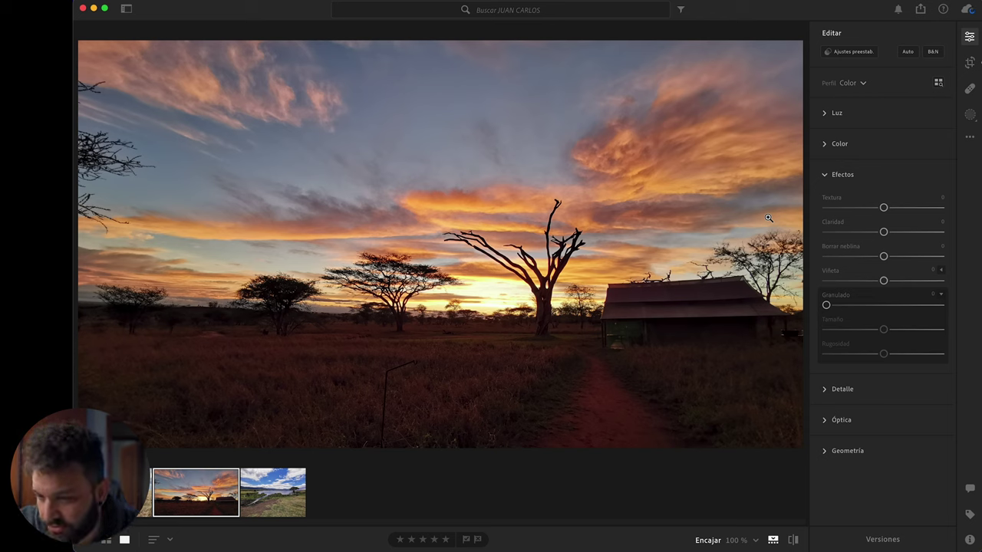
Set global shadows to +22, then brush a mask over the hut with shadows +35
left_click(837, 113)
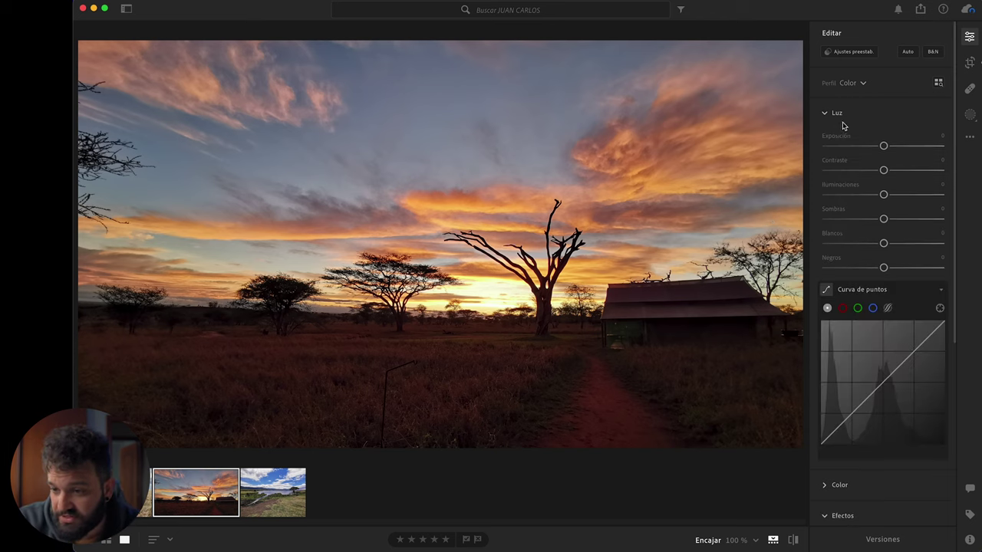
left_click_drag(903, 223, 902, 222)
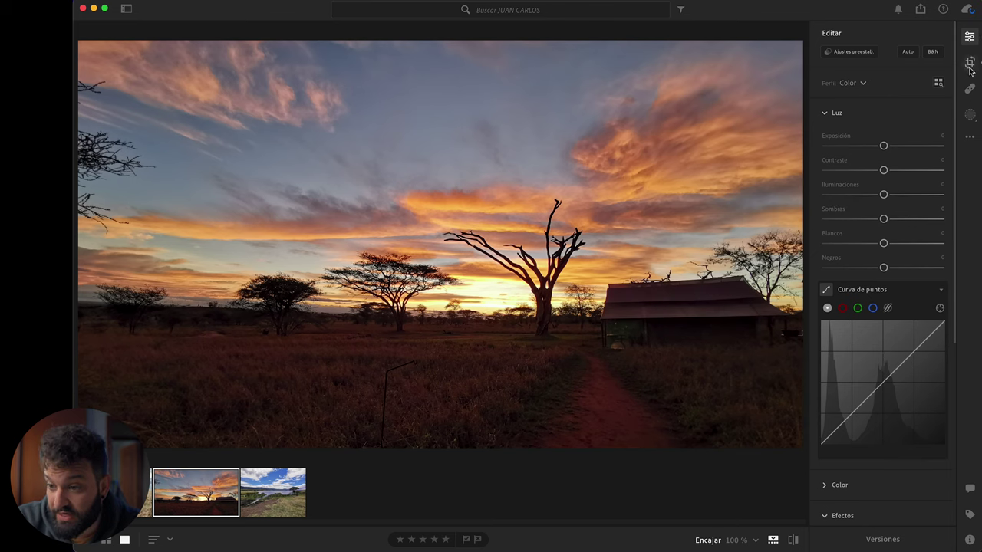
left_click(970, 114)
left_click(844, 105)
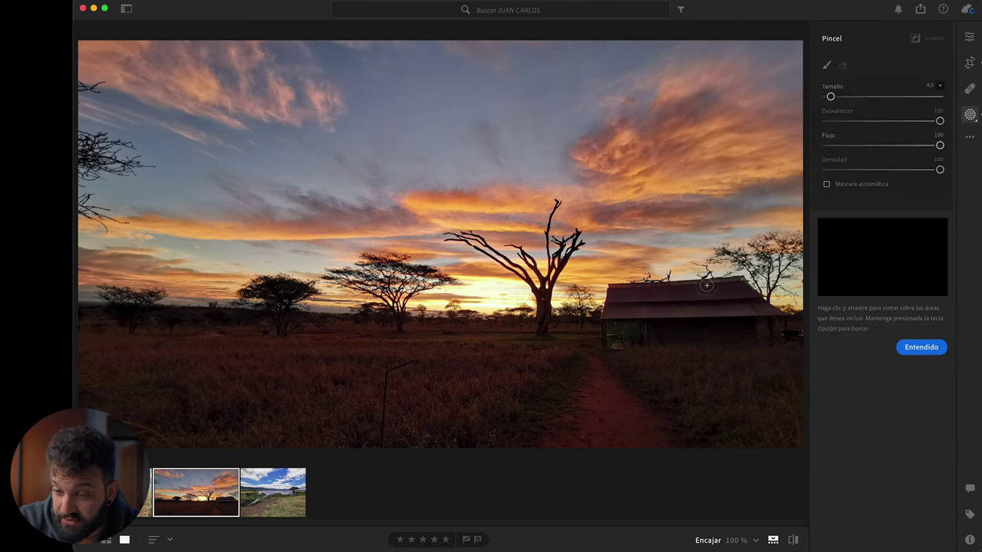
mouse_move(622, 306)
left_mouse_down()
mouse_move(613, 311)
mouse_move(697, 336)
mouse_move(735, 298)
left_mouse_up()
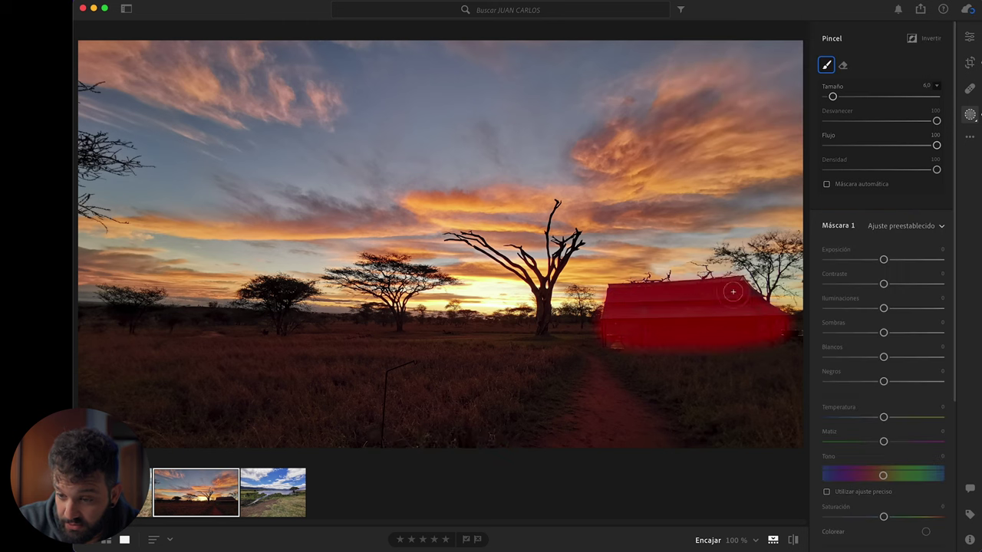
left_click_drag(883, 333, 907, 334)
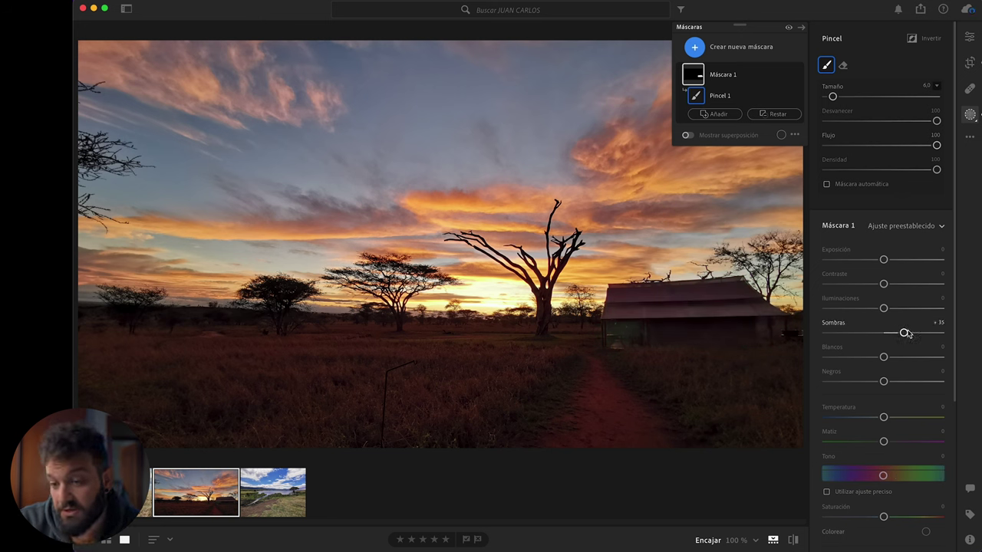
Resize the brush and extend the hut mask onto the lone tree
key("bracketleft")
key("bracketleft")
key("bracketleft")
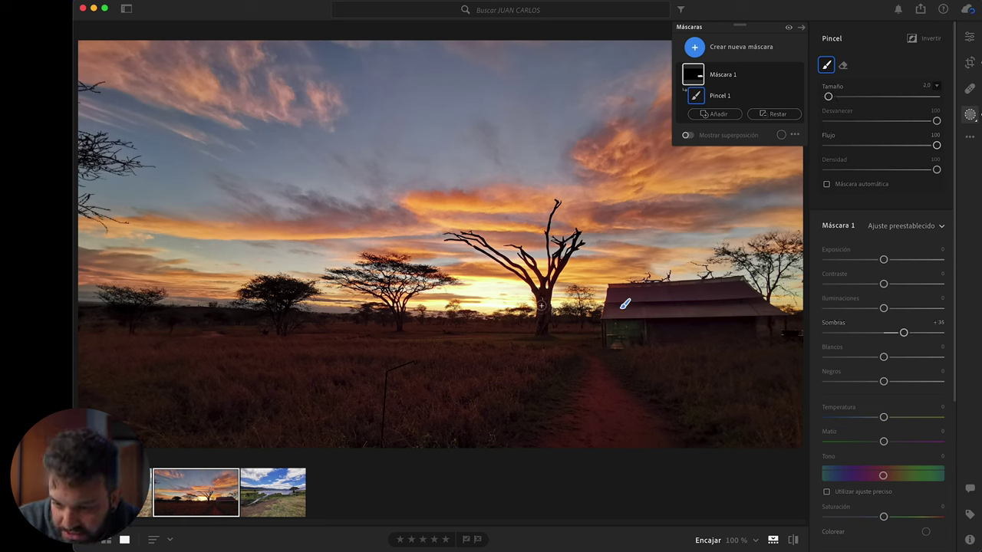
key("bracketright")
left_click_drag(541, 306, 560, 270)
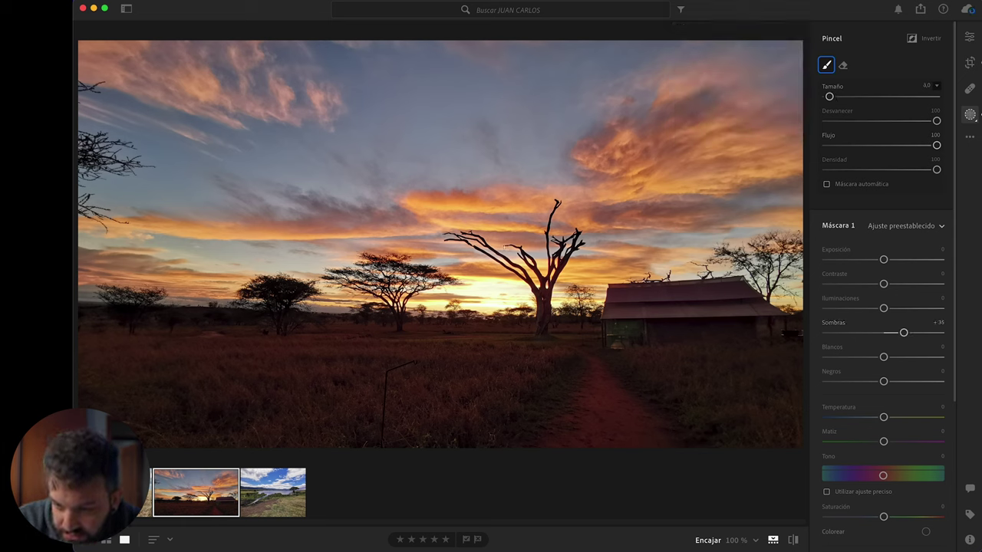
key("bracketright")
key("bracketright")
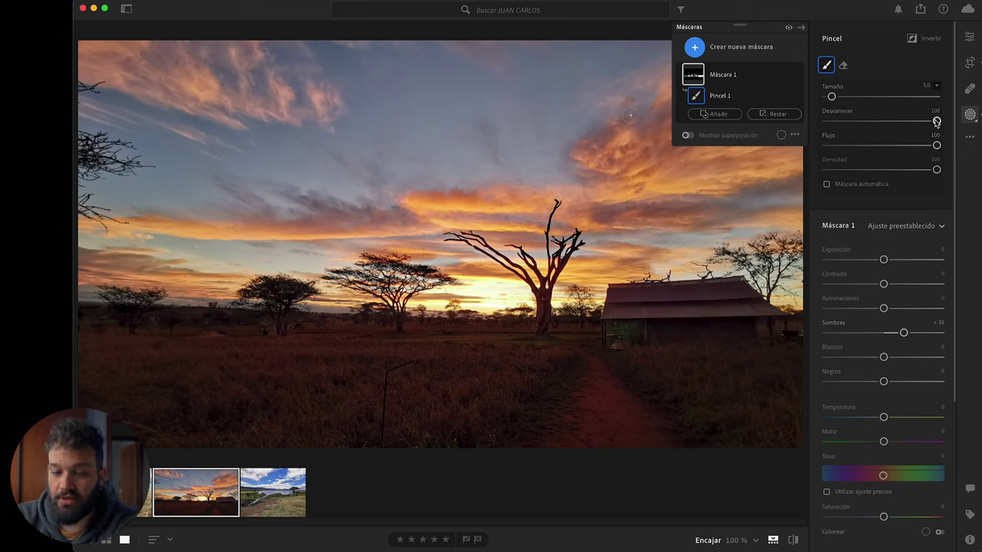
key("e")
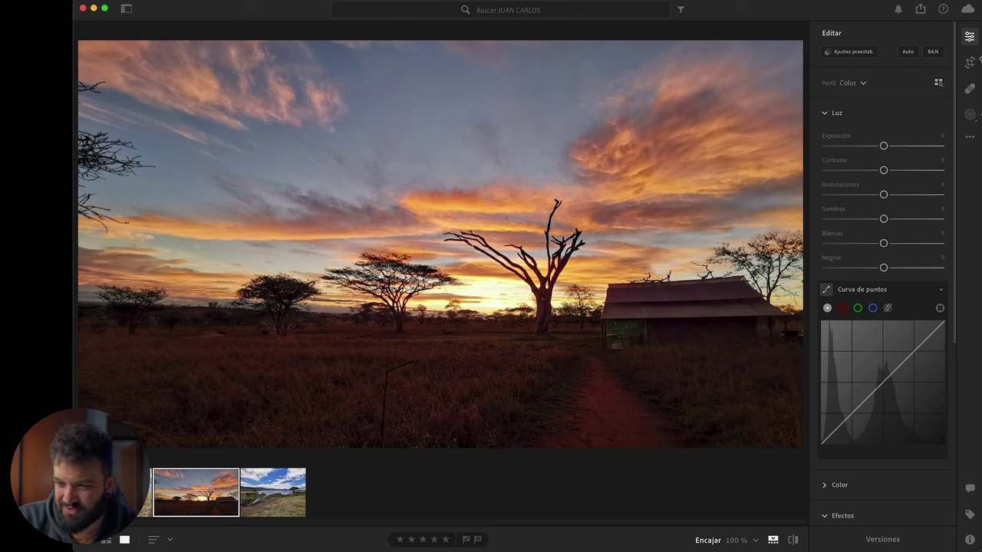
left_click(969, 114)
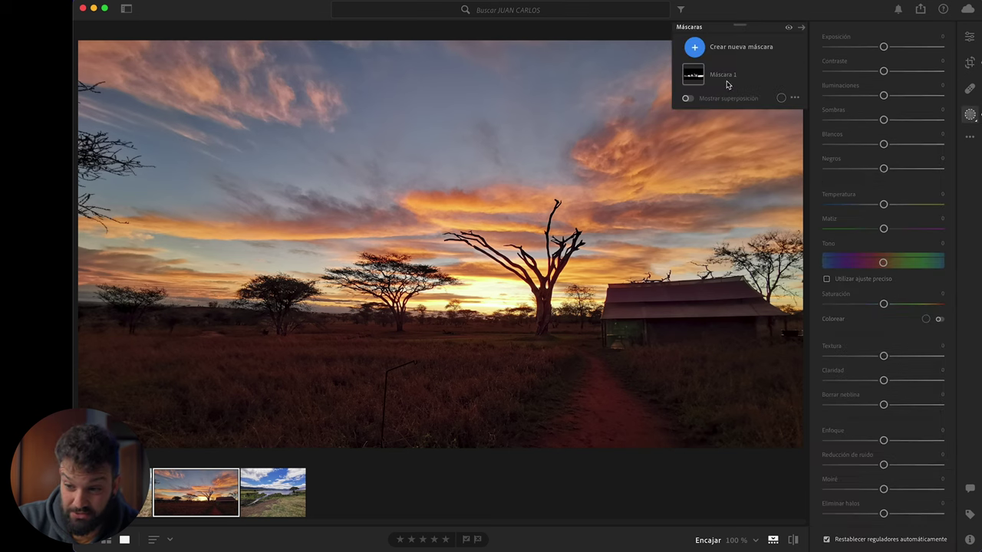
Draw a linear gradient up from the bottom edge with Contrast +70 and Saturation -12
left_click(695, 46)
left_click(767, 138)
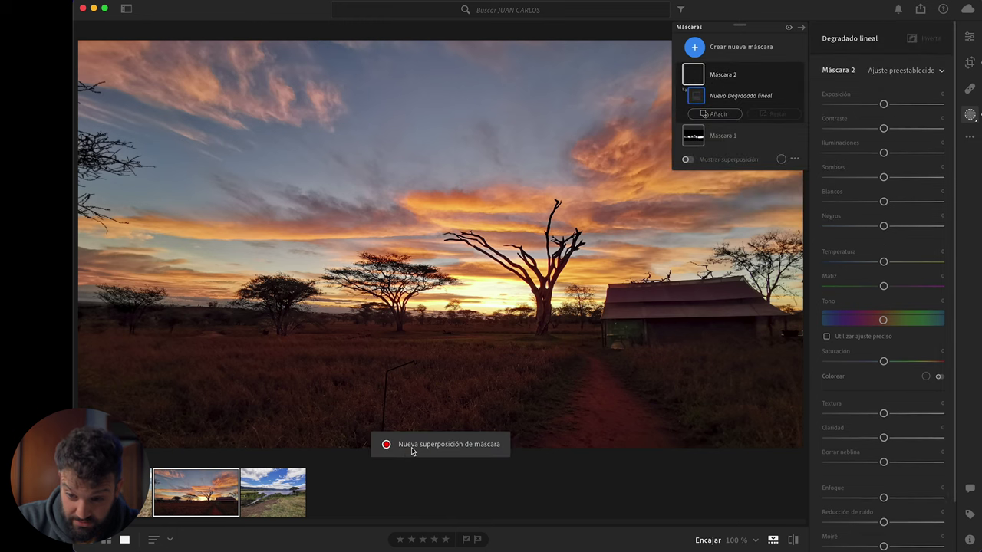
left_click_drag(522, 445, 524, 349)
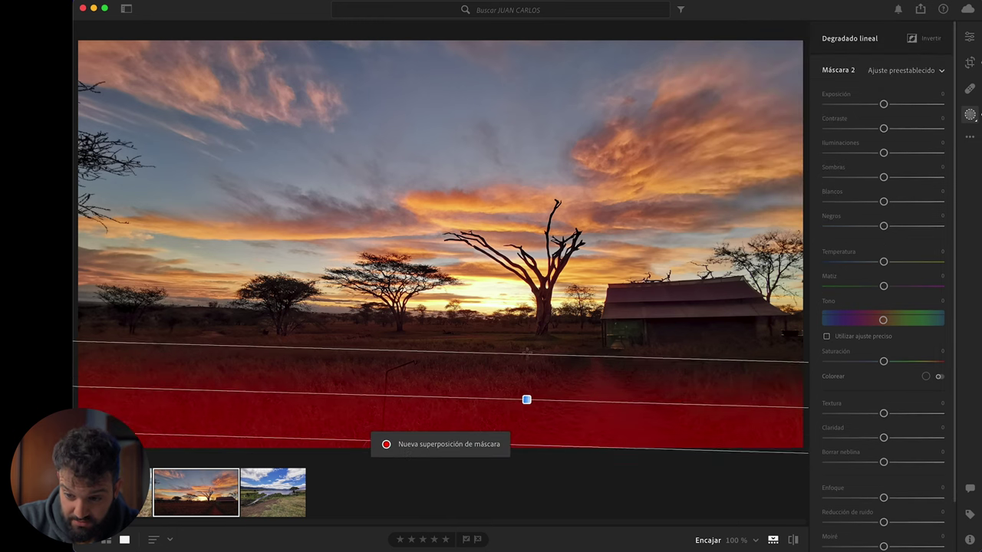
left_click_drag(883, 128, 924, 128)
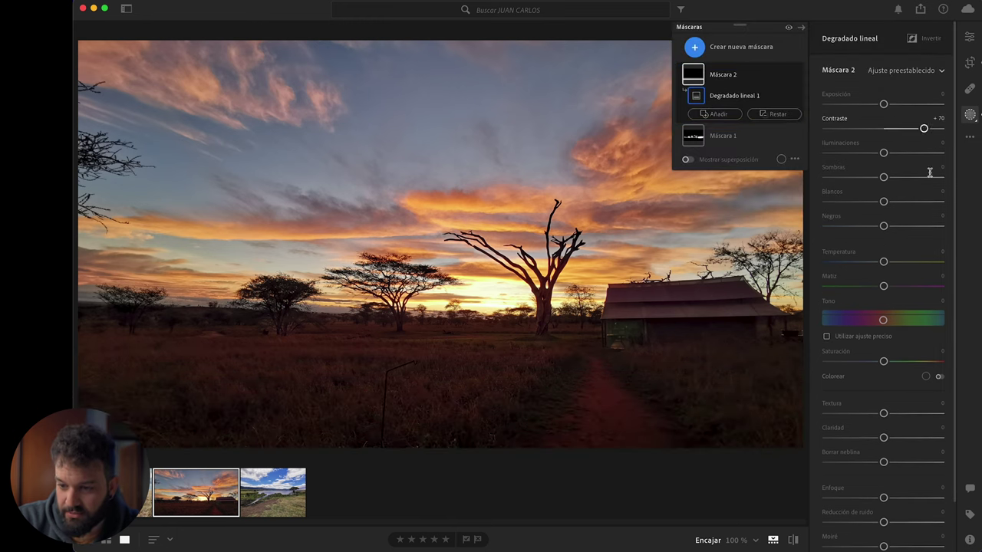
left_click_drag(885, 362, 878, 362)
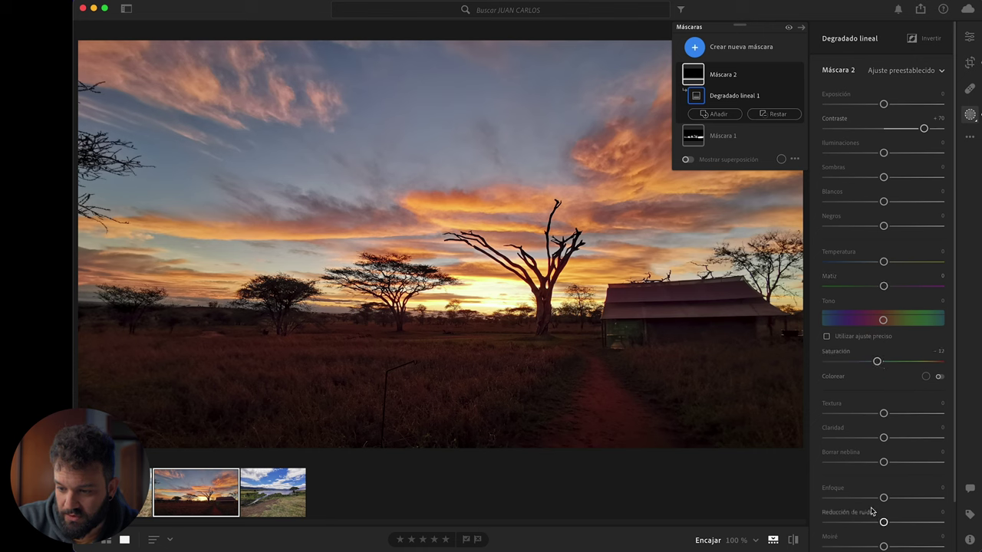
left_click_drag(884, 498, 865, 498)
key("e")
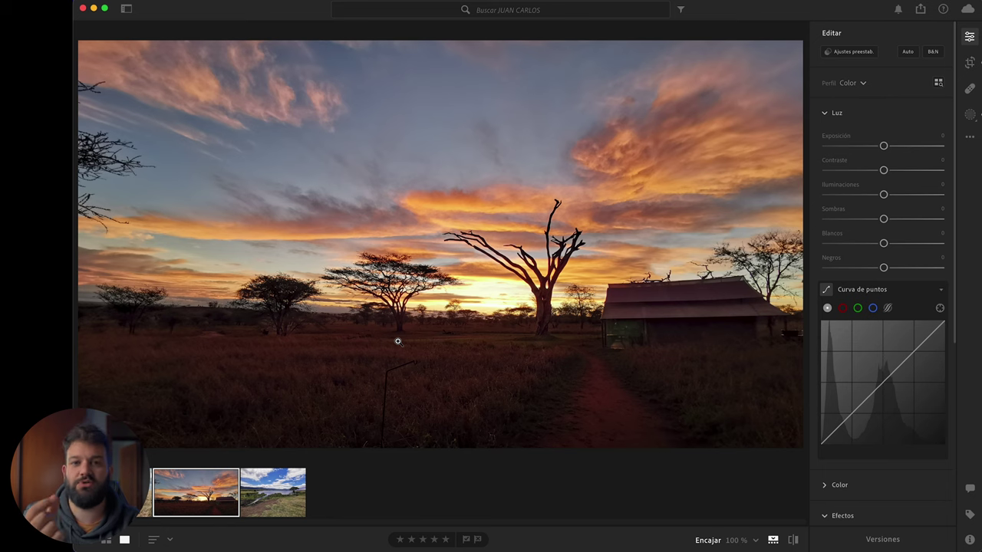
Check the photo's saved versions and view it large without side panels
left_click(885, 538)
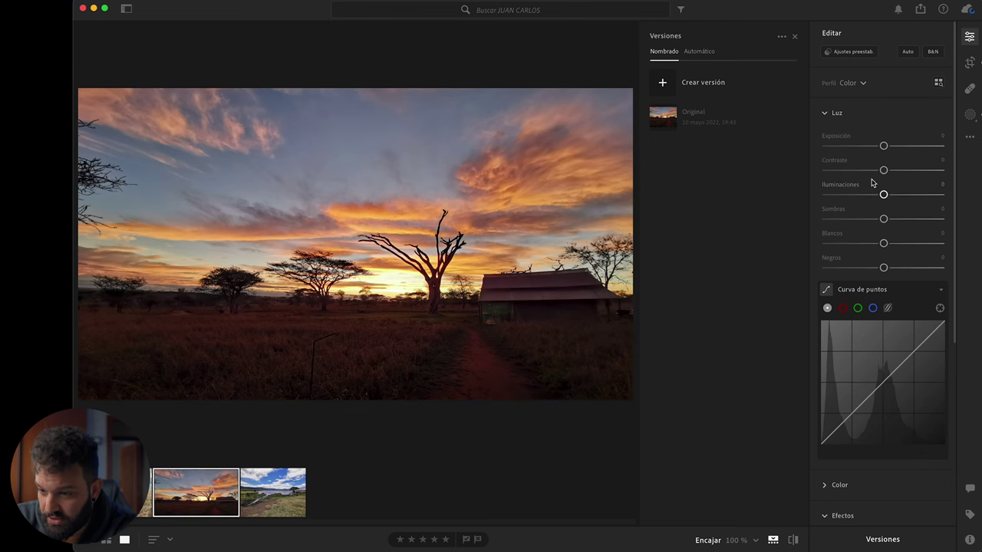
key("g")
key("d")
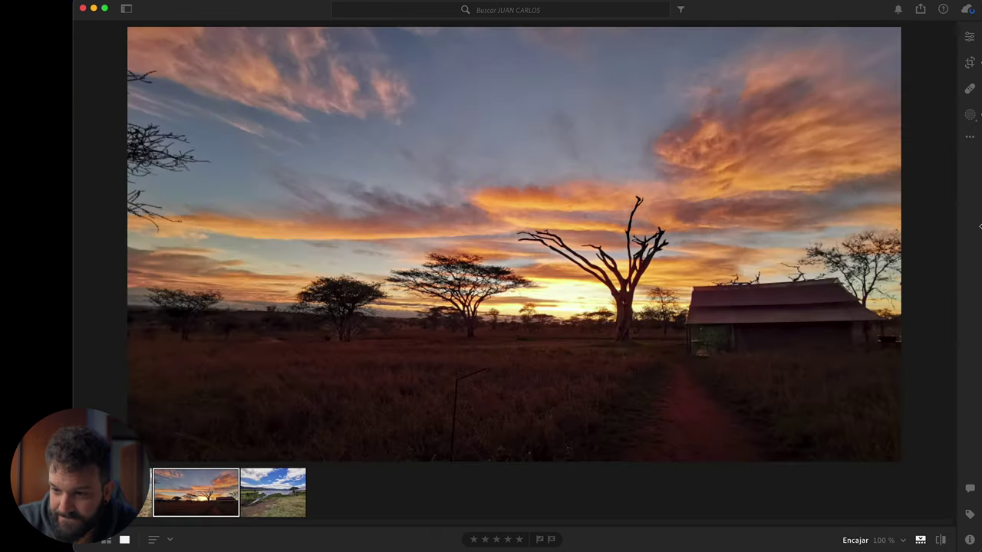
left_click(970, 37)
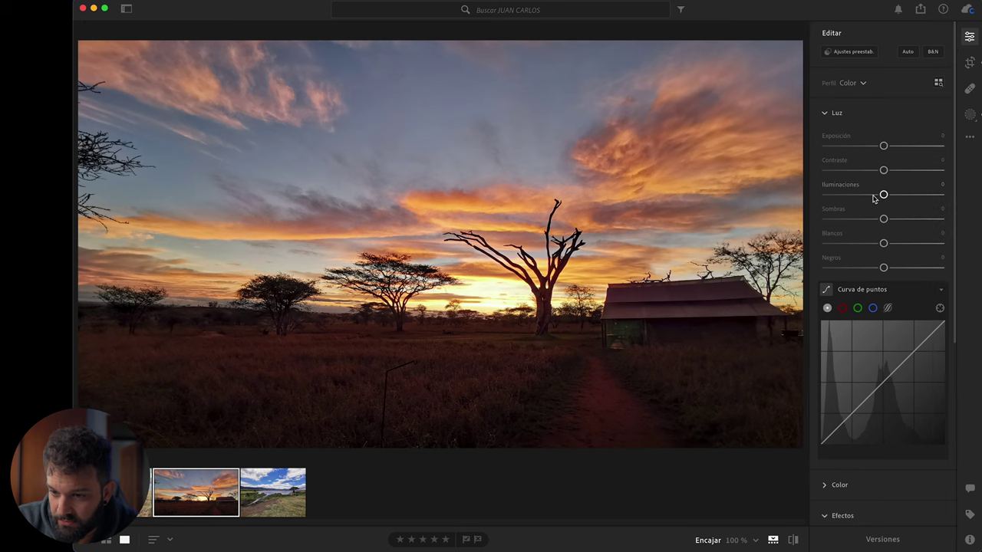
Pull highlights down to -30 and reshape the tone curve with a raised black point and midpoint
left_click(872, 196)
mouse_move(864, 198)
left_mouse_down()
mouse_move(907, 199)
mouse_move(866, 197)
mouse_move(888, 221)
left_mouse_up()
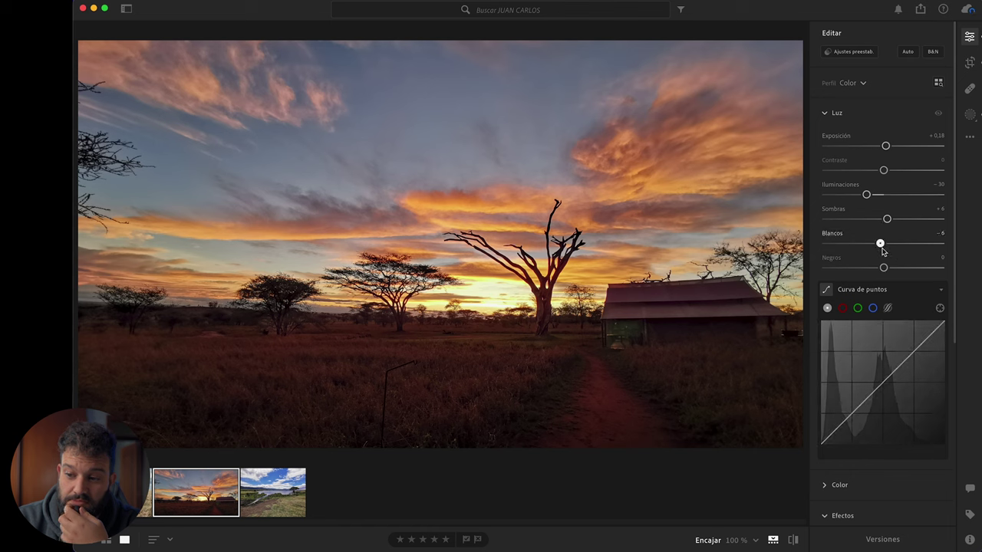
left_click_drag(820, 445, 832, 435)
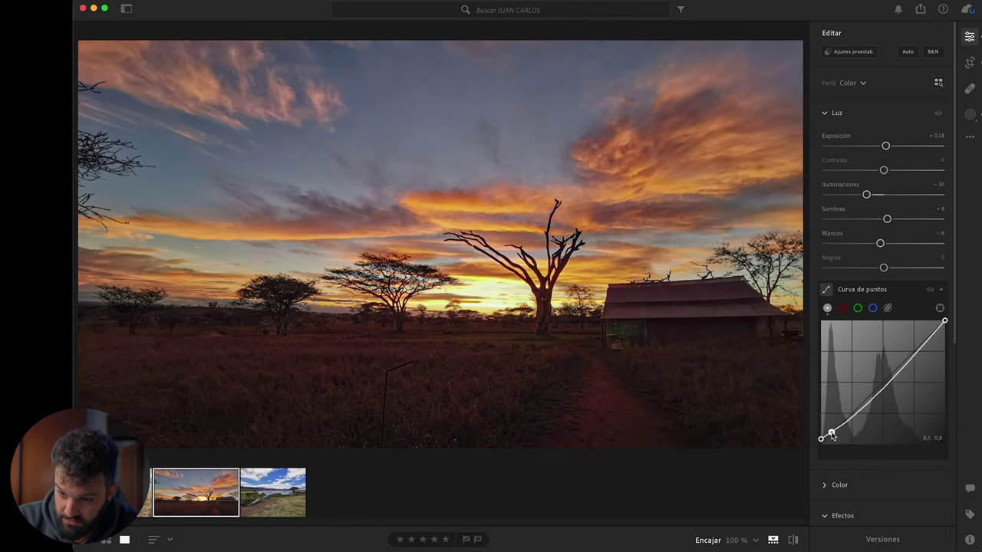
left_click(853, 414)
left_click_drag(943, 322, 925, 346)
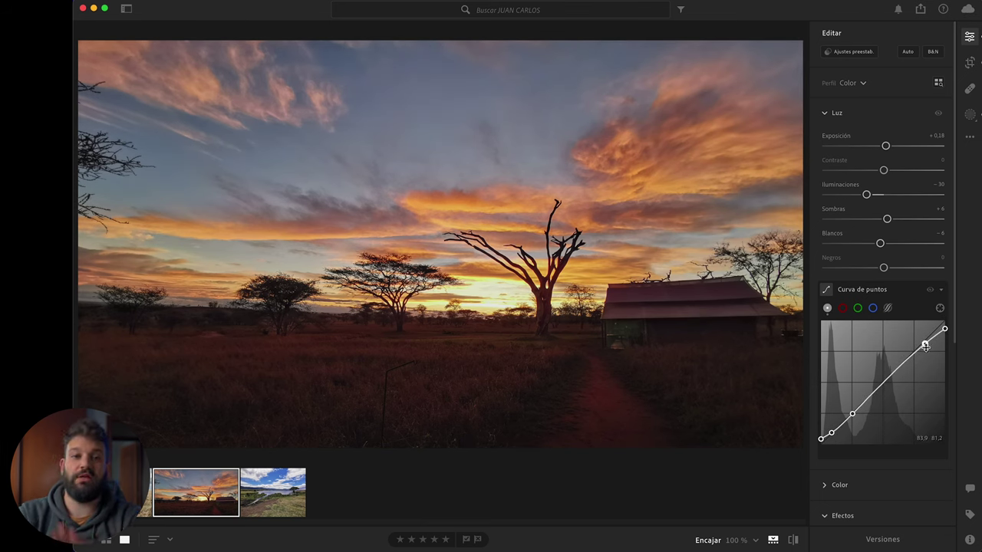
left_click(832, 113)
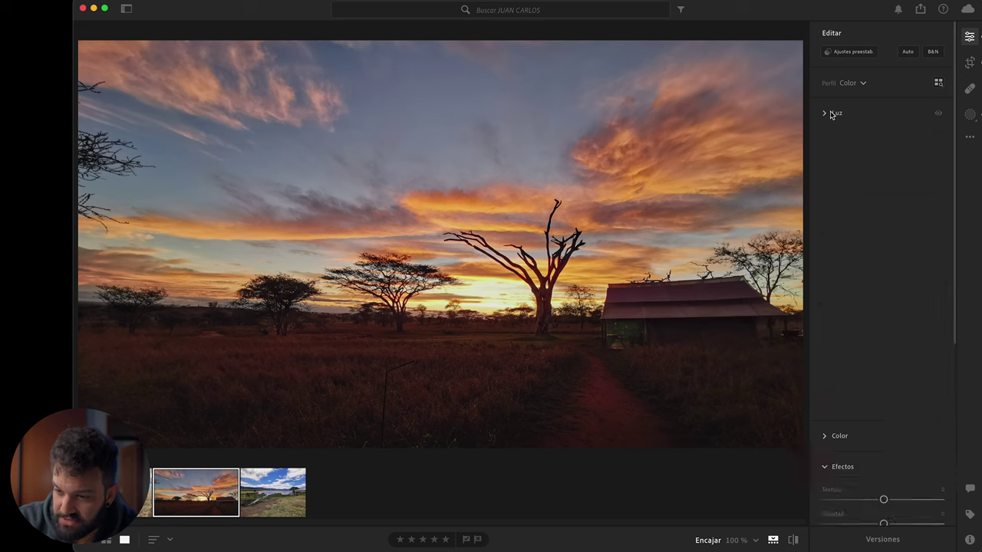
Shift the sunset photo's tint toward green, settling around -9
left_click(844, 144)
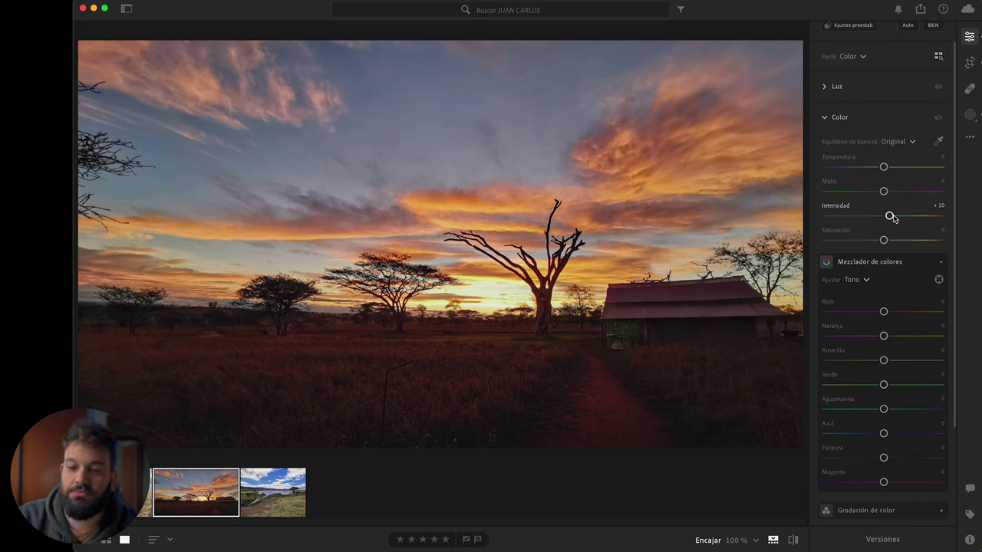
left_click_drag(883, 191, 872, 192)
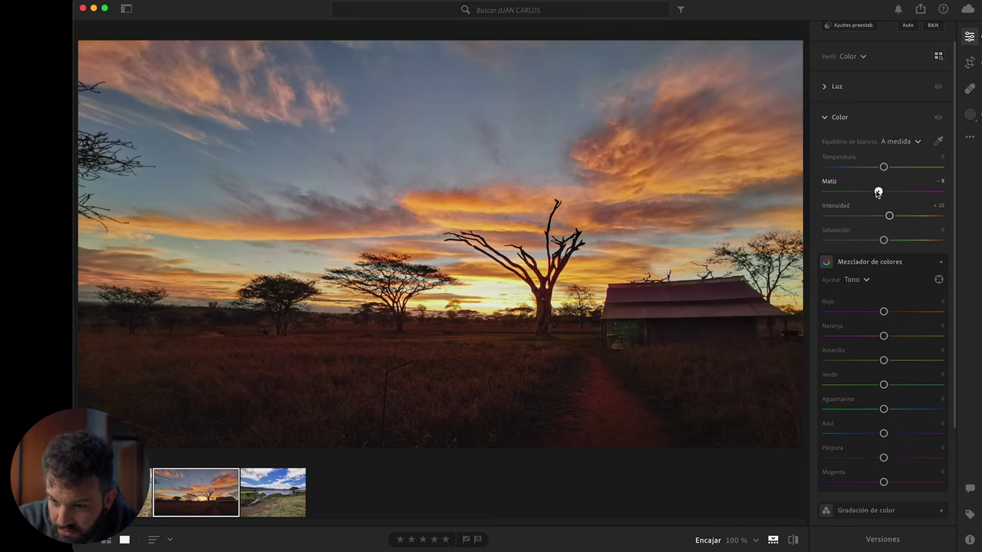
left_click_drag(876, 193, 877, 192)
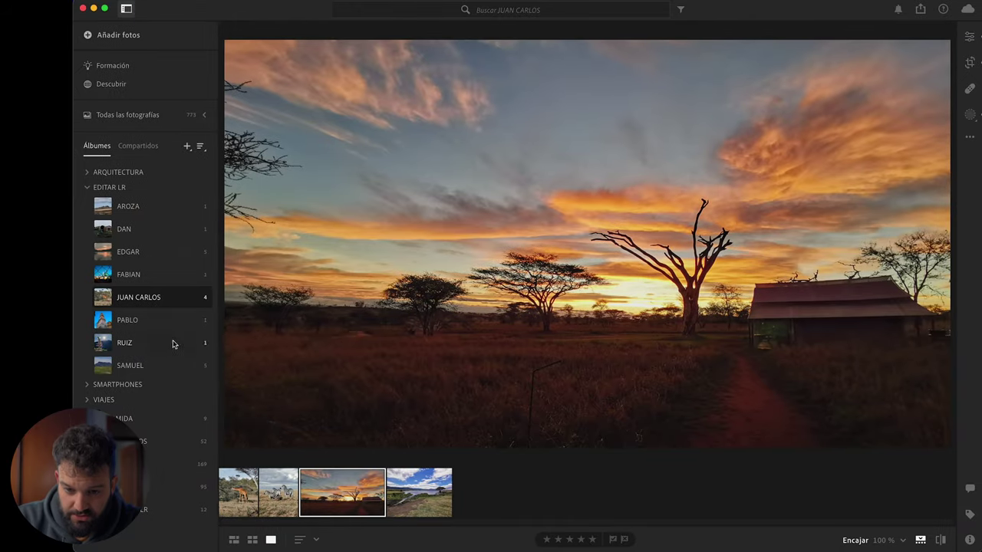
Move to the lake photo and shift its blue and purple hues, turning the sky cyan
key("Right")
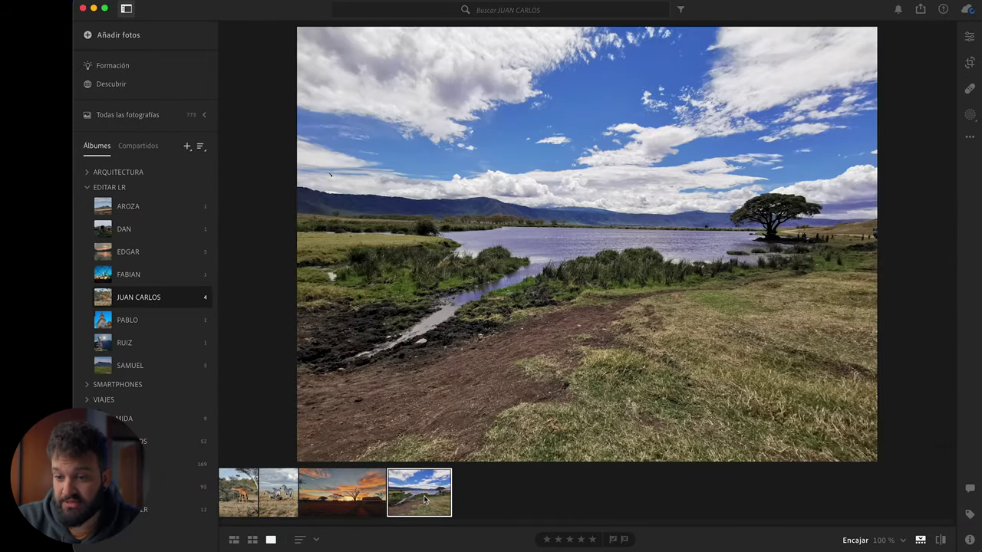
left_click(970, 36)
mouse_move(884, 461)
left_mouse_down()
mouse_move(855, 461)
mouse_move(937, 436)
left_mouse_up()
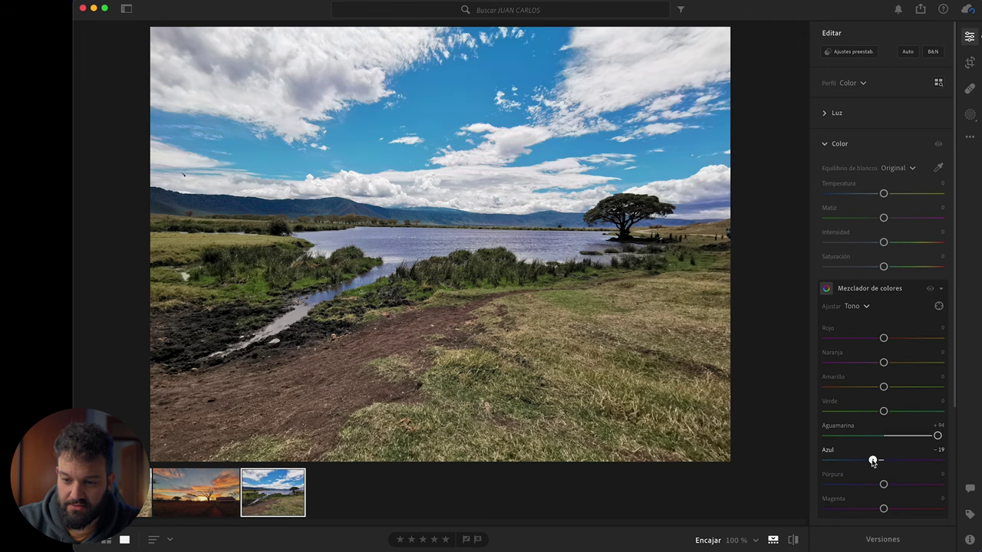
left_click(534, 244)
left_click(560, 258)
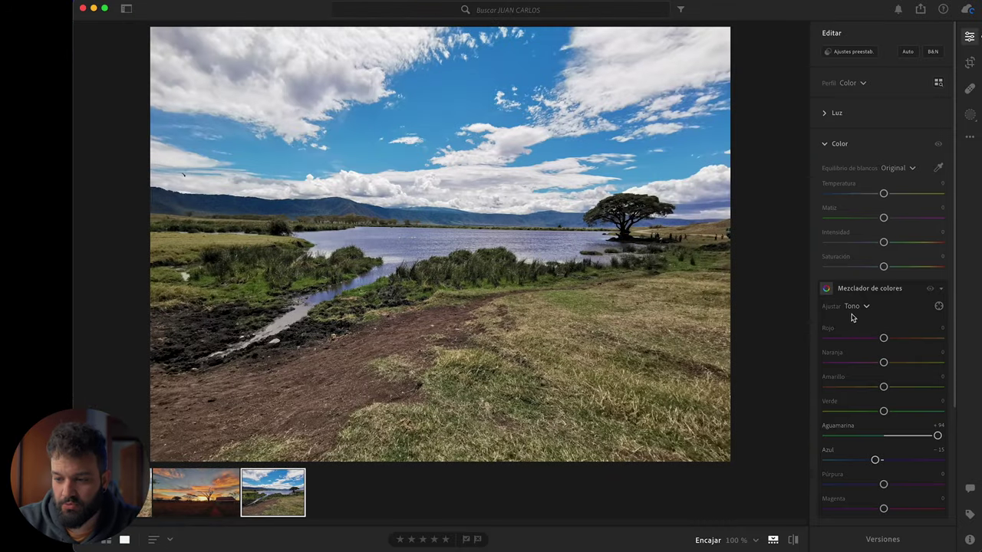
left_click_drag(884, 485, 826, 489)
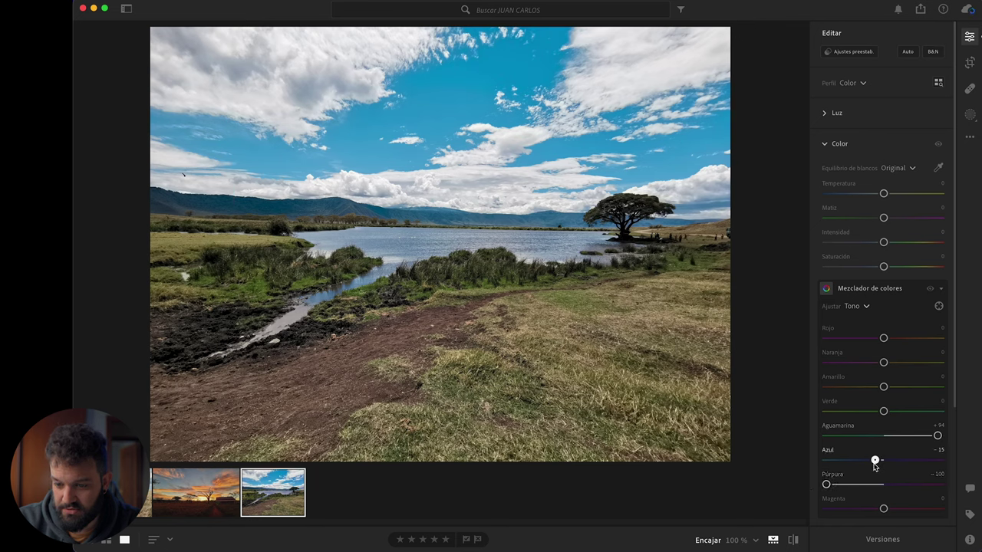
Cut aqua, blue and purple saturation to -36, -27 and -30 in the Color Mixer
left_click(848, 306)
left_click(859, 340)
left_click(853, 306)
left_click(864, 355)
mouse_move(883, 435)
left_mouse_down()
mouse_move(863, 435)
mouse_move(855, 460)
mouse_move(867, 460)
left_mouse_up()
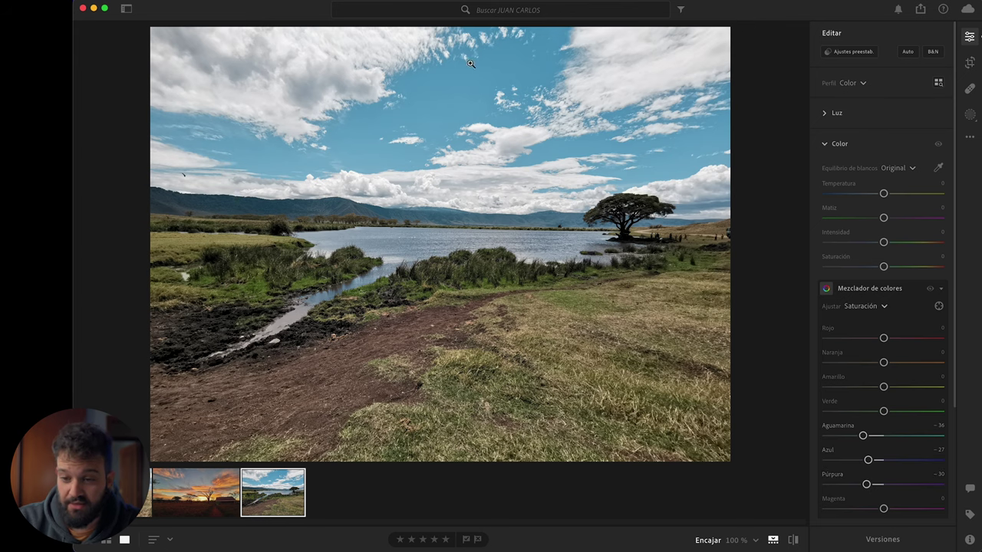
left_click(970, 63)
Straighten the lake photo by -0.91 and tighten the crop around the lake
left_click_drag(777, 253, 776, 227)
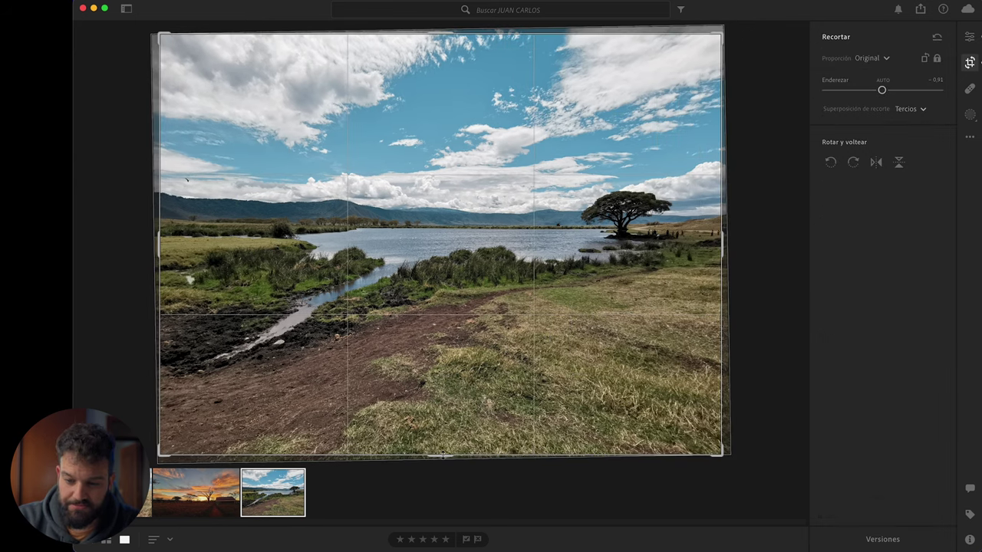
left_click_drag(442, 455, 443, 431)
mouse_move(363, 329)
left_mouse_down()
mouse_move(341, 329)
mouse_move(351, 329)
left_mouse_up()
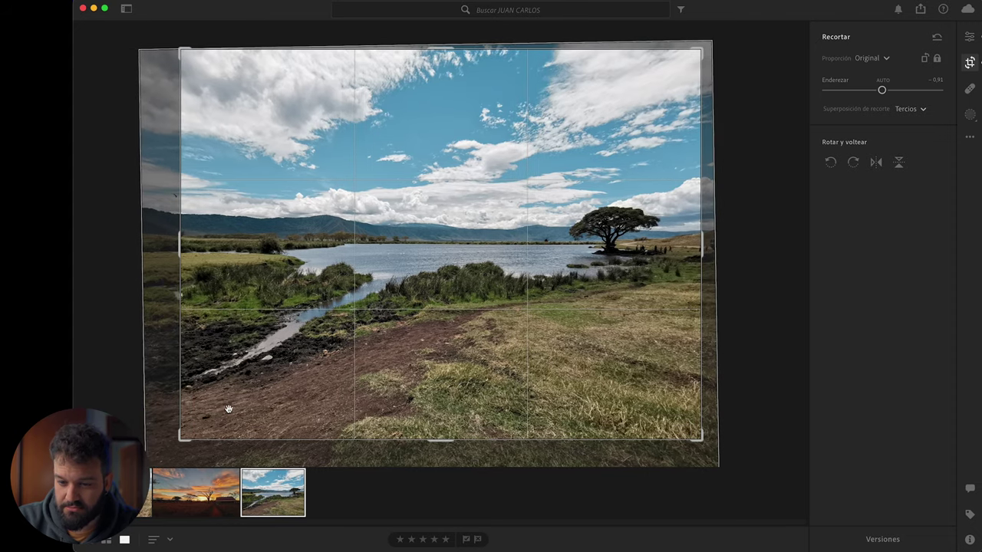
left_click_drag(451, 440, 452, 417)
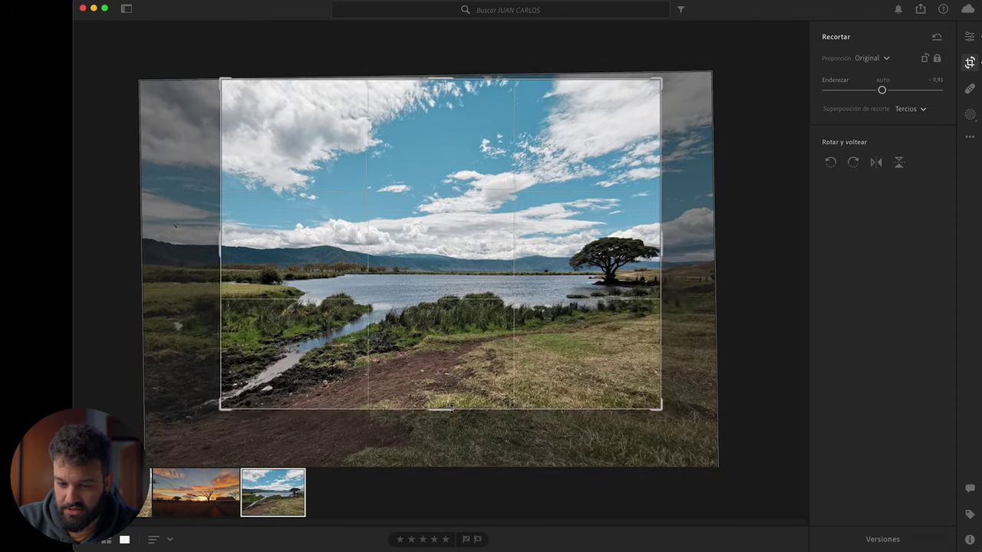
key("e")
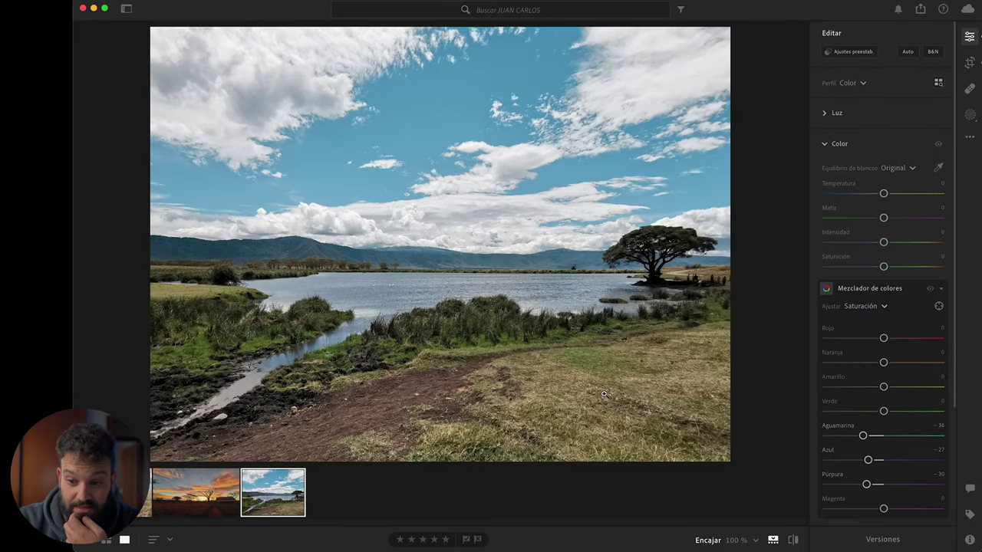
Raise the lake photo's shadows to +31 and lower highlights to -11
left_click(852, 145)
left_click(836, 114)
left_click_drag(887, 219, 906, 219)
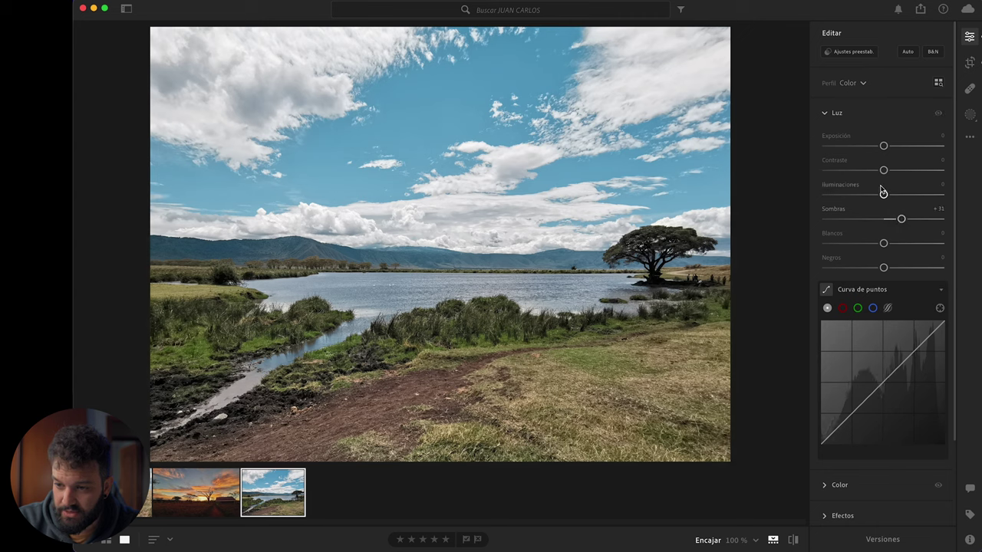
left_click_drag(873, 194, 878, 194)
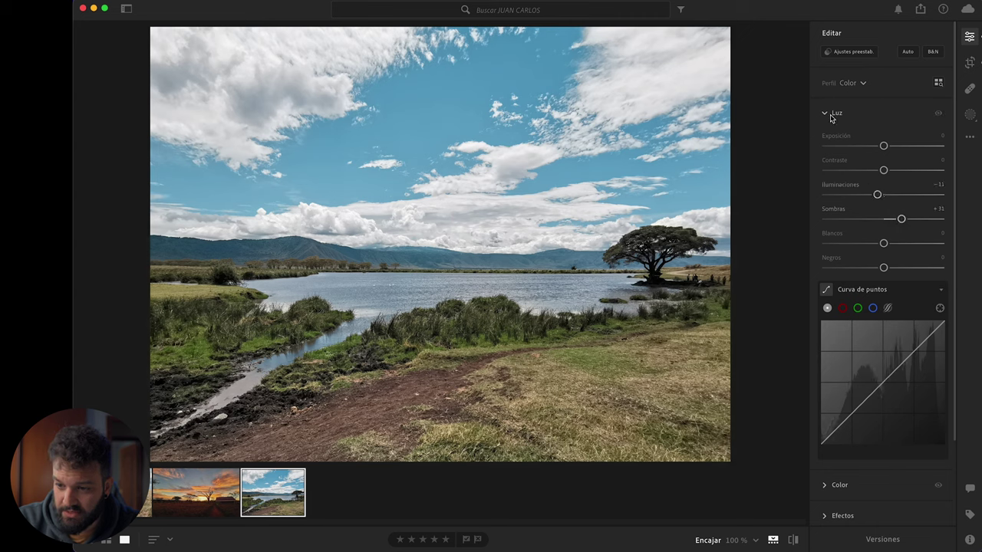
left_click(835, 120)
Apply sharpening of 30 with a sharpening mask of 100
left_click(850, 174)
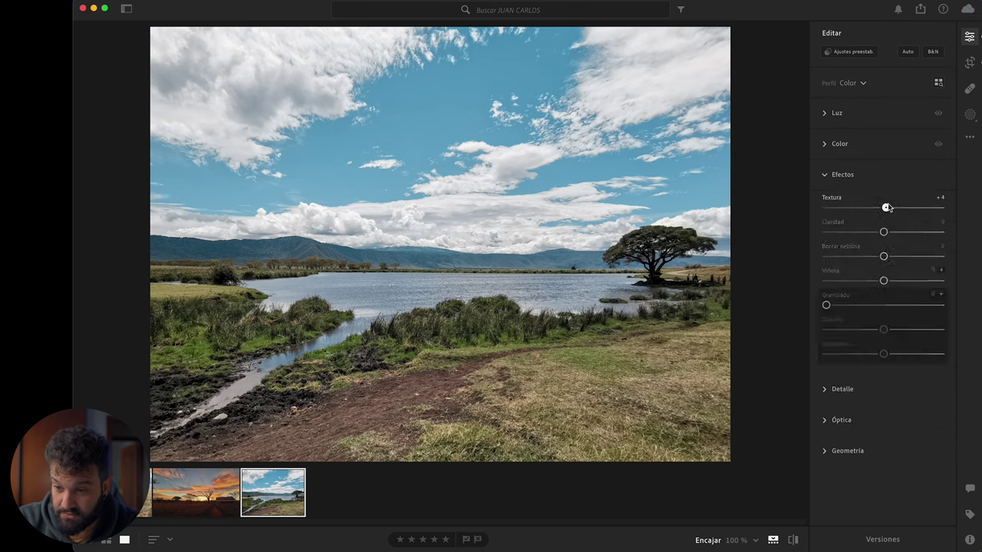
left_click(846, 176)
left_click(849, 211)
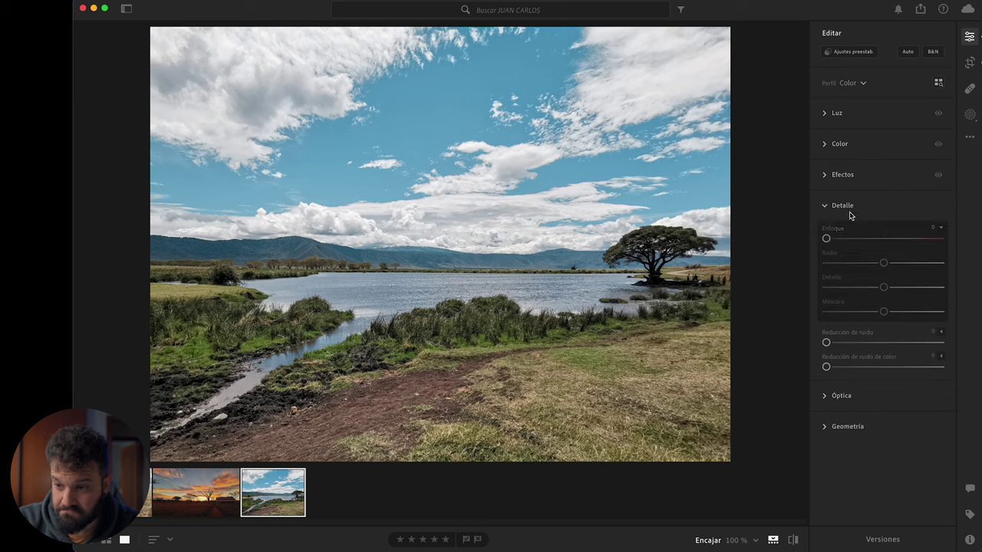
left_click(849, 238)
left_click_drag(826, 311, 942, 311)
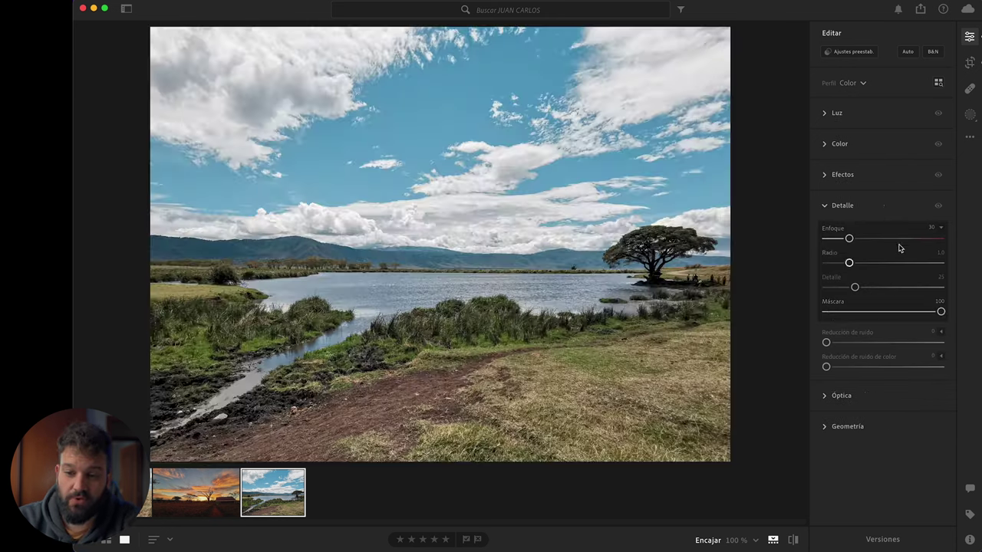
left_click(843, 206)
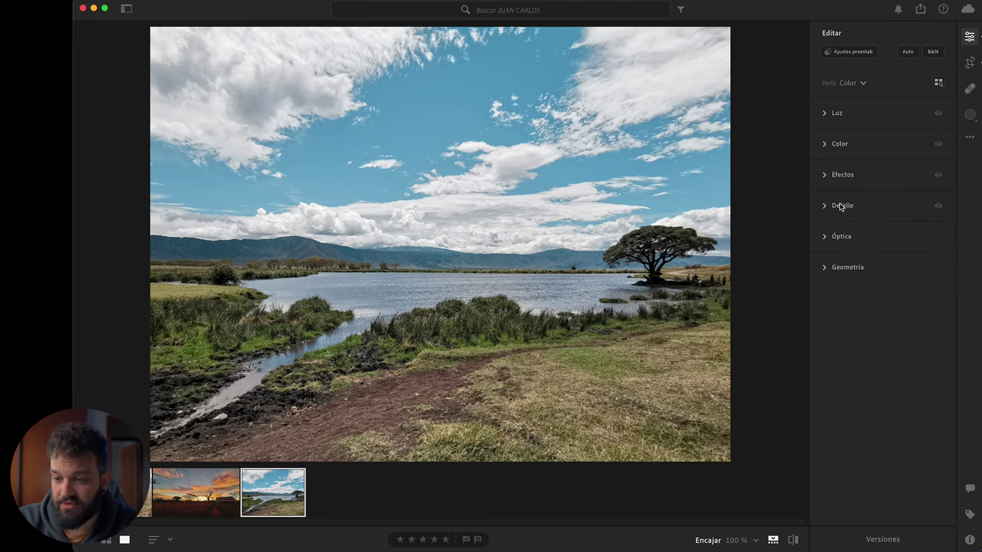
left_click(842, 175)
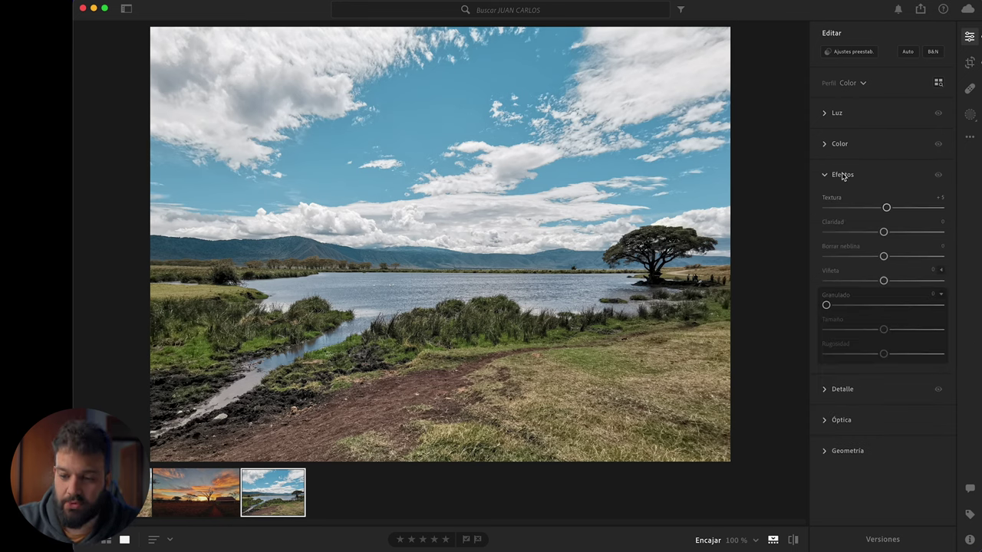
left_click(843, 176)
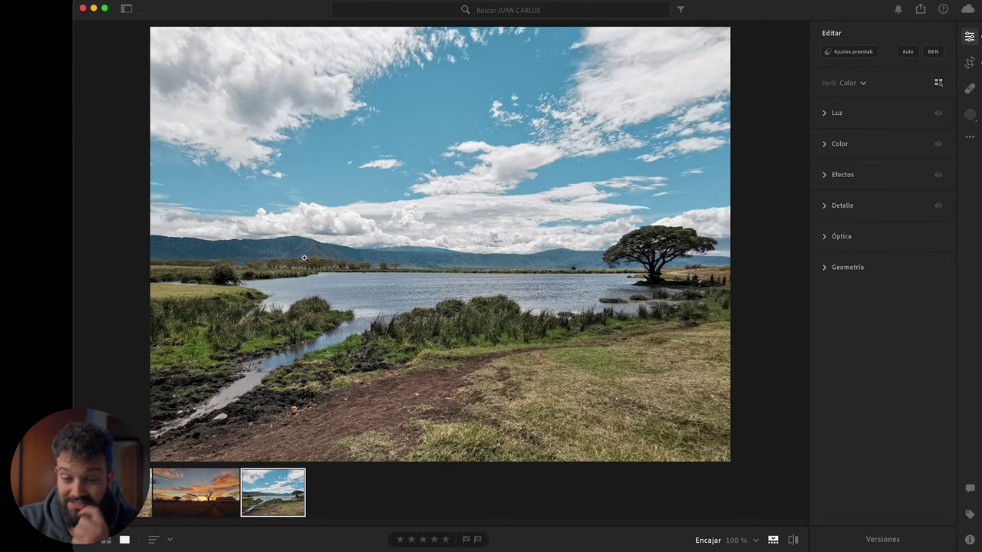
Replace the linear gradient with a Pincel mask painted along the mountain horizon
left_click(971, 114)
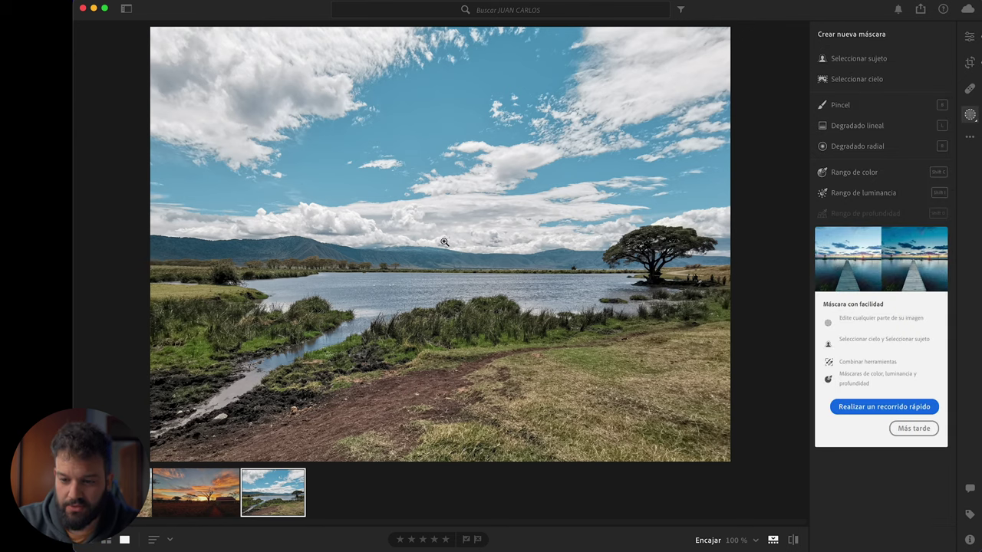
left_click(856, 123)
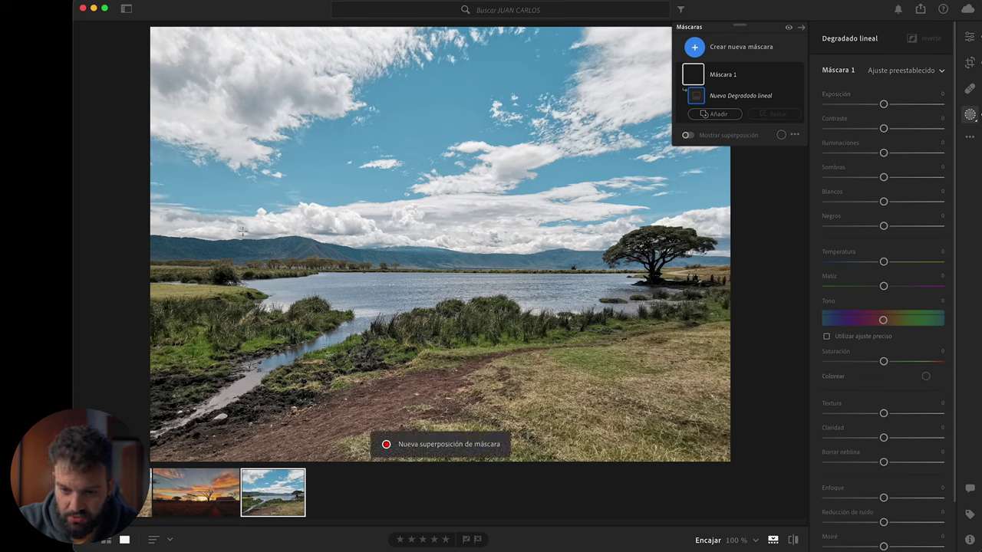
mouse_move(722, 74)
left_click(794, 76)
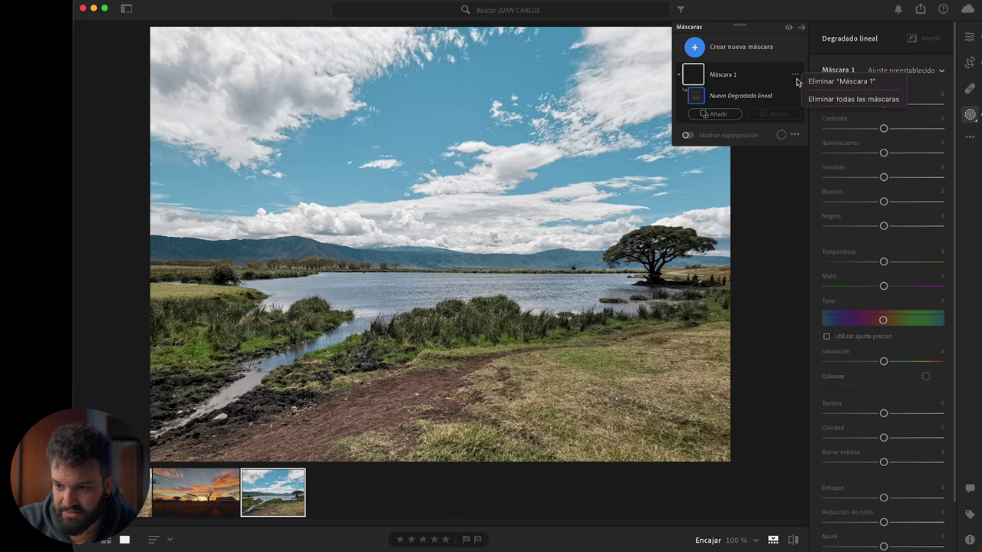
left_click(844, 101)
left_click(841, 105)
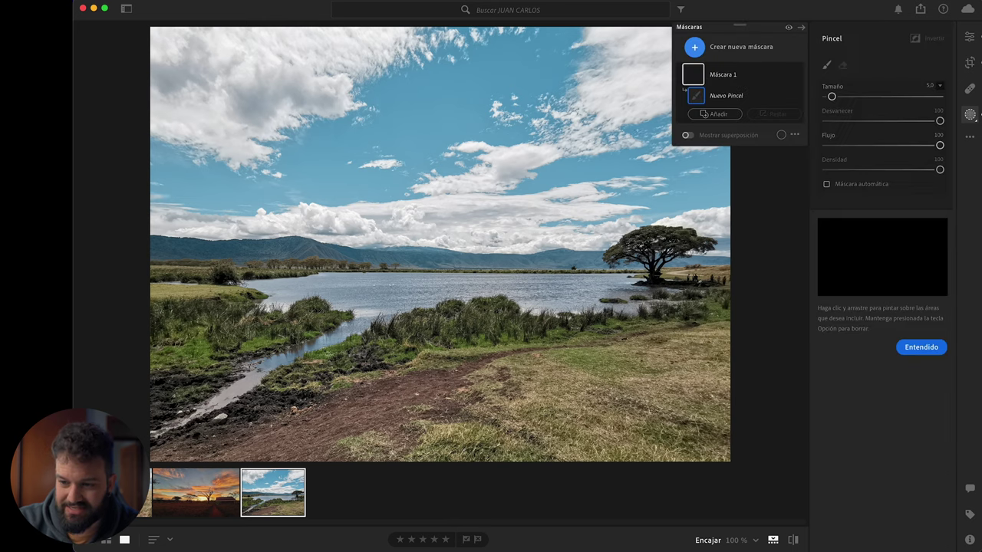
left_click_drag(167, 247, 626, 257)
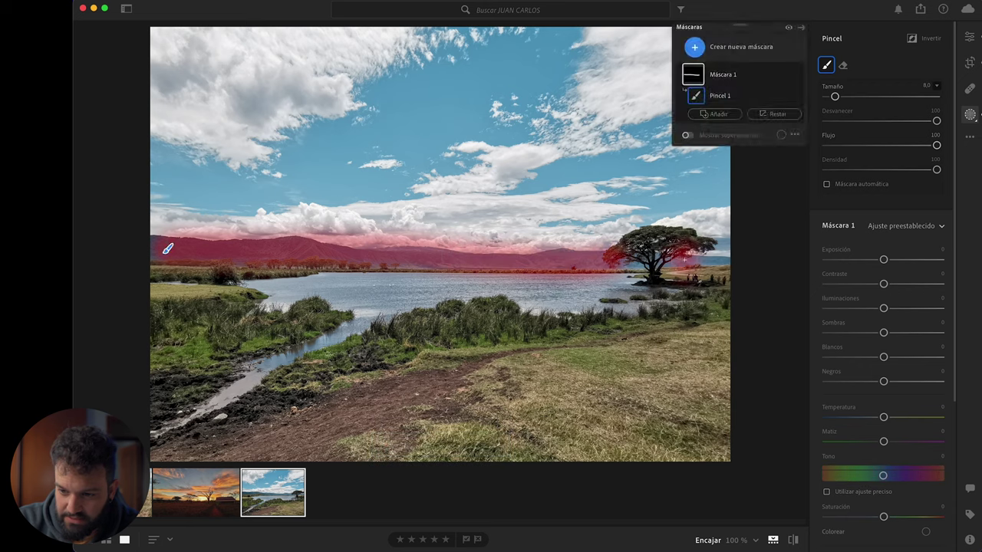
Raise Borrar neblina and Contraste in the horizon mask, leaving temperature neutral
scroll(907, 385, "down", 1)
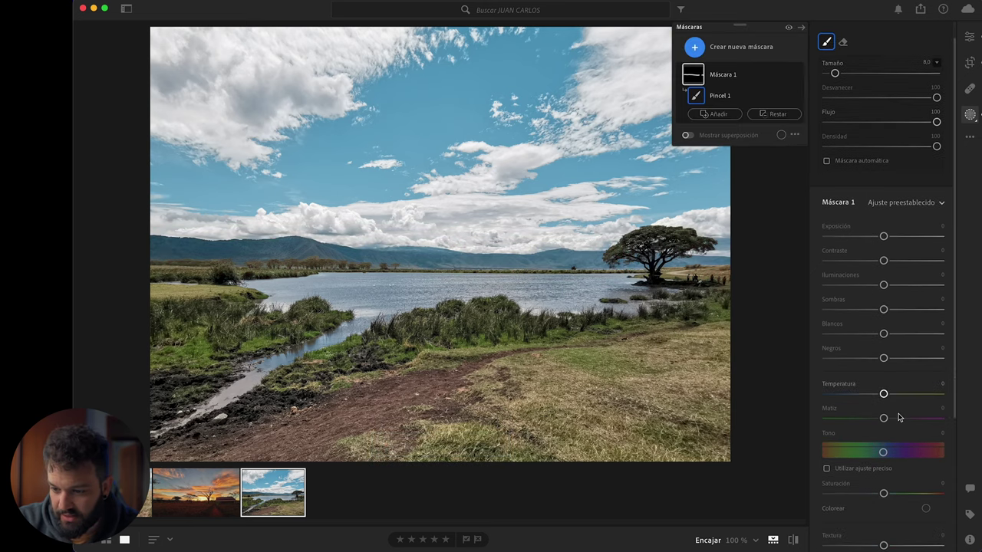
scroll(905, 395, "down", 2)
scroll(903, 407, "down", 3)
left_click_drag(890, 430, 902, 428)
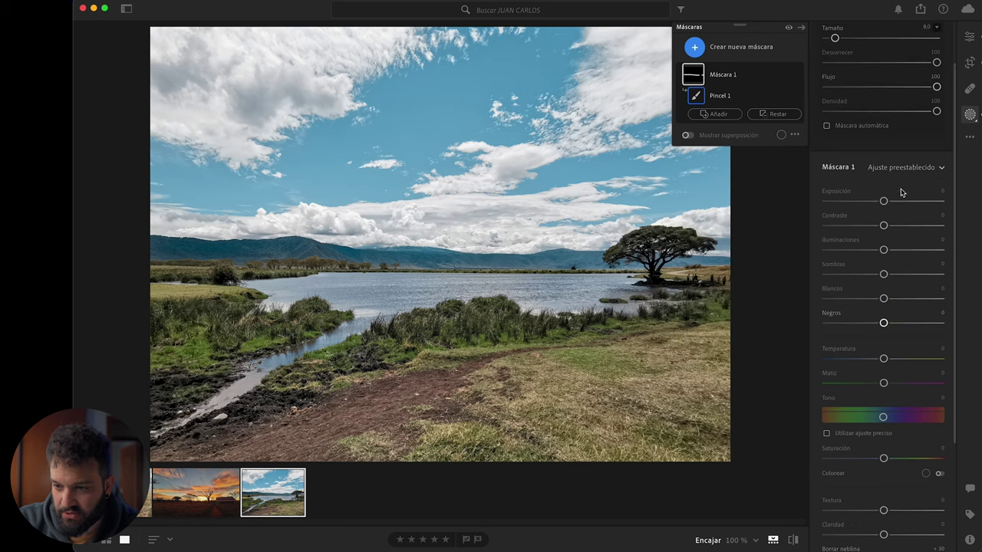
left_click_drag(882, 231, 897, 230)
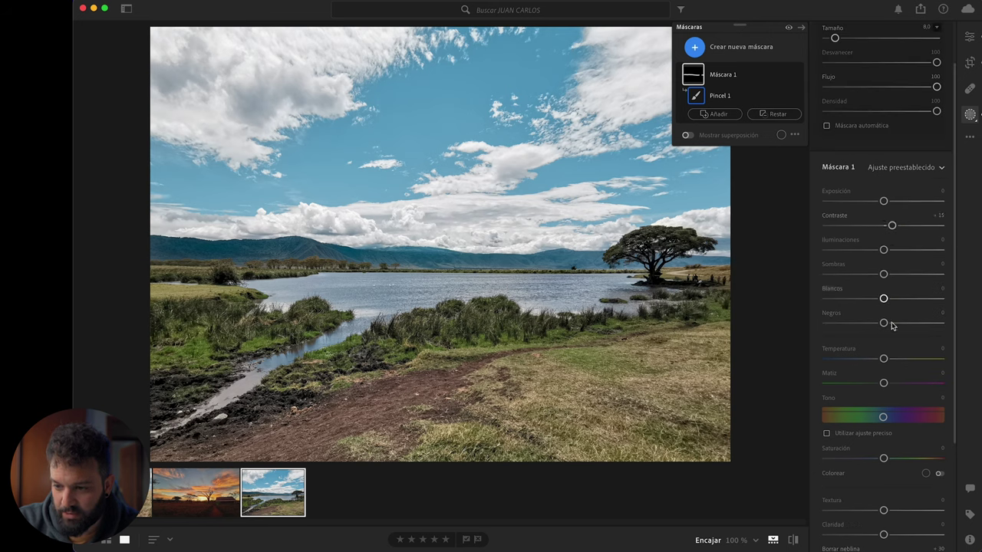
left_click_drag(883, 358, 900, 358)
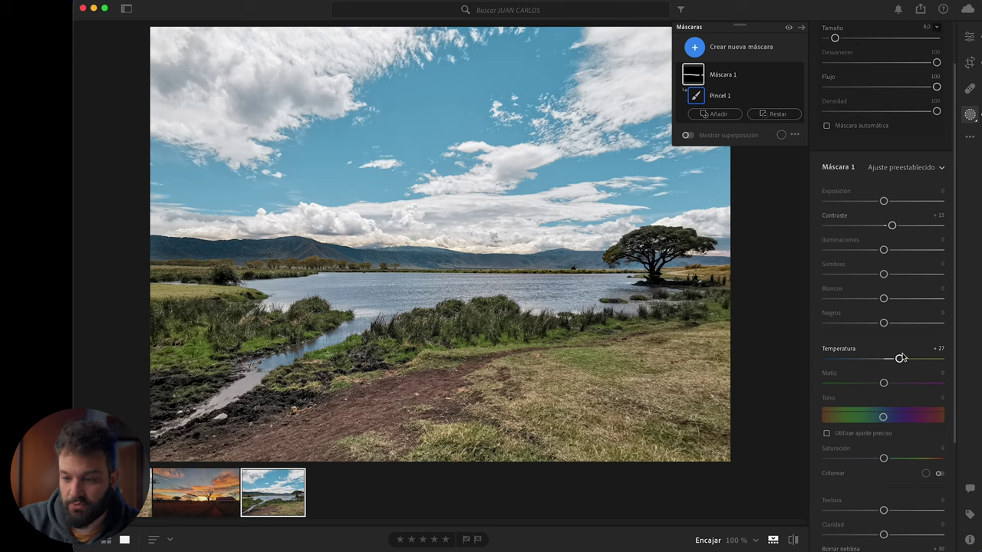
mouse_move(901, 358)
left_mouse_down()
mouse_move(882, 367)
mouse_move(902, 360)
left_mouse_up()
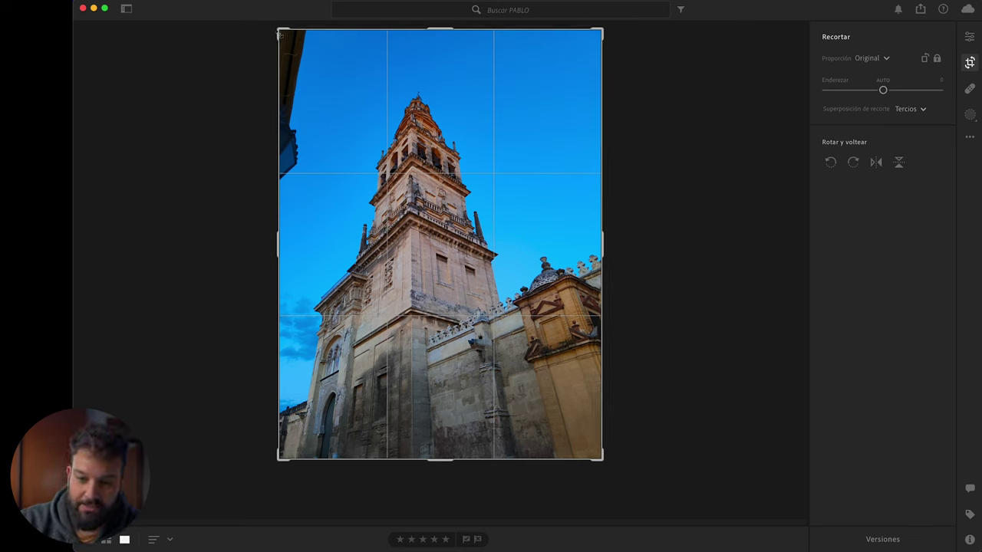
Reframe the tower photo in the crop, shifting it left with a slightly larger frame
mouse_move(350, 84)
left_mouse_down()
mouse_move(379, 80)
mouse_move(369, 122)
left_mouse_up()
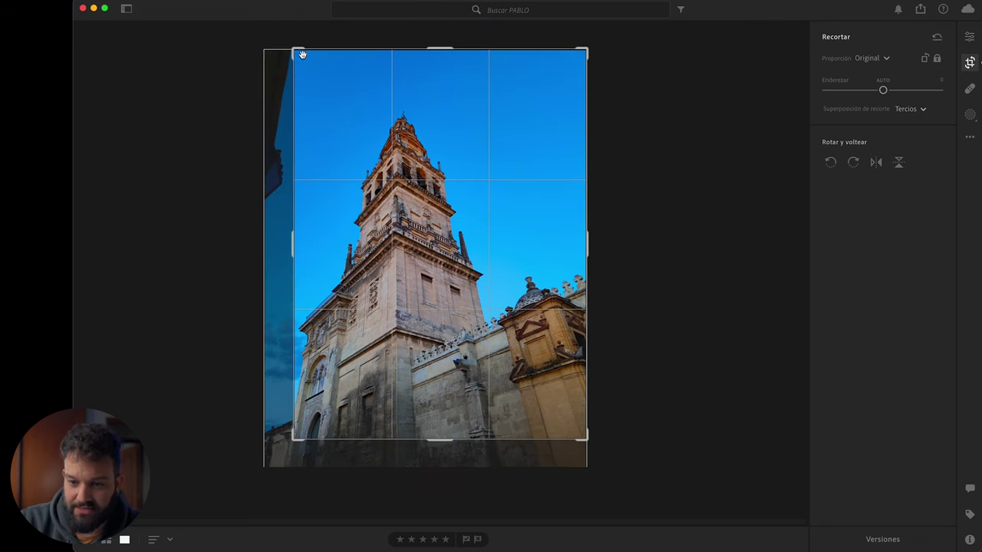
mouse_move(302, 55)
left_mouse_down()
mouse_move(400, 130)
mouse_move(397, 146)
left_mouse_up()
key("Return")
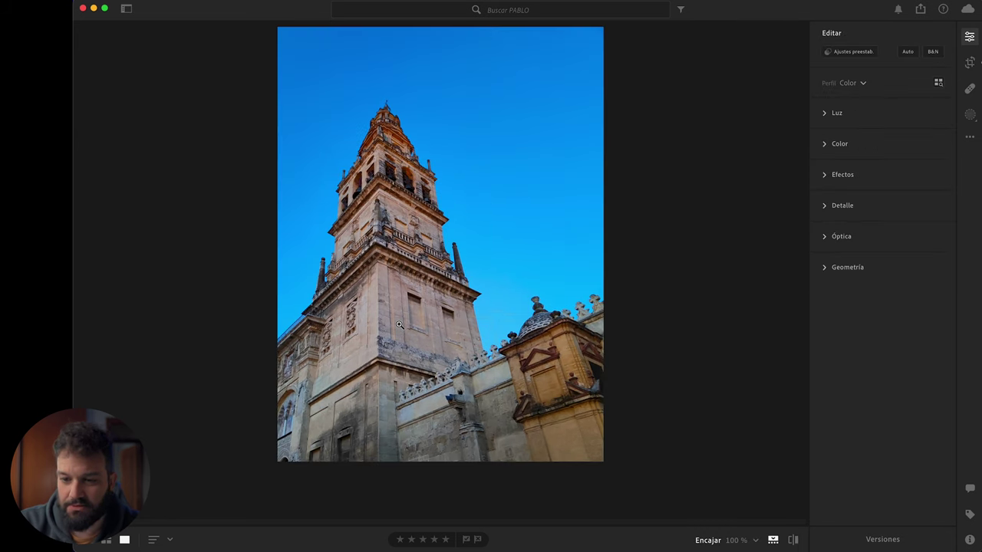
key("c")
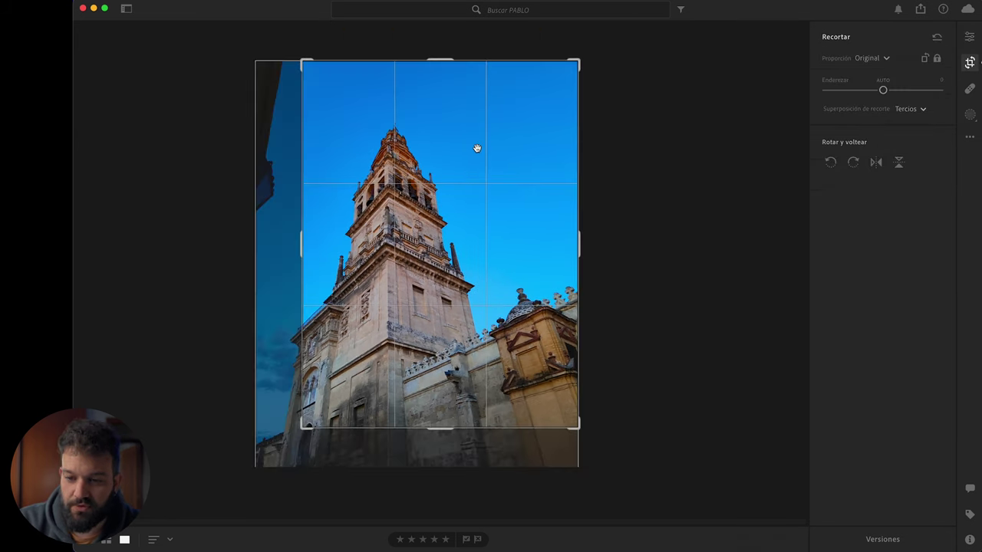
left_click_drag(472, 148, 458, 149)
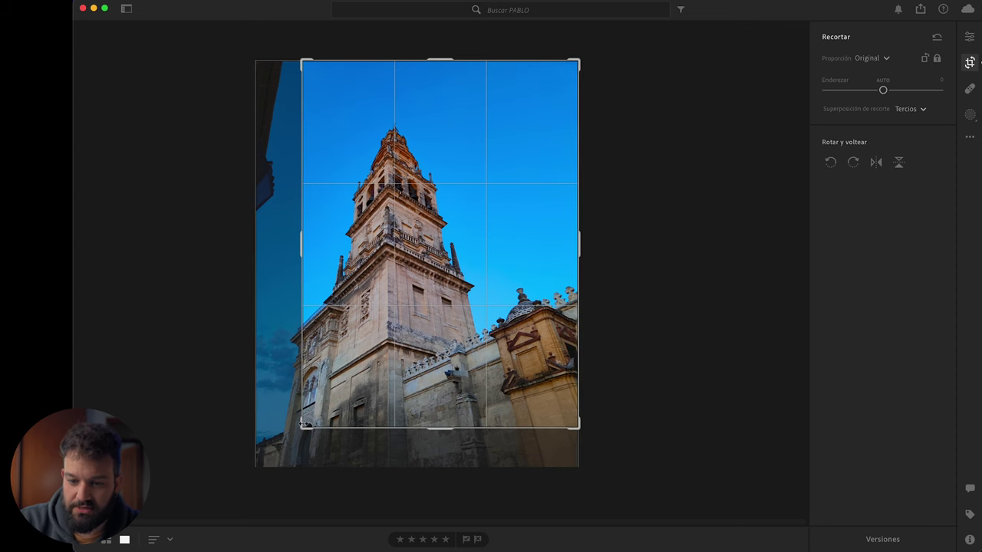
left_click_drag(292, 432, 296, 438)
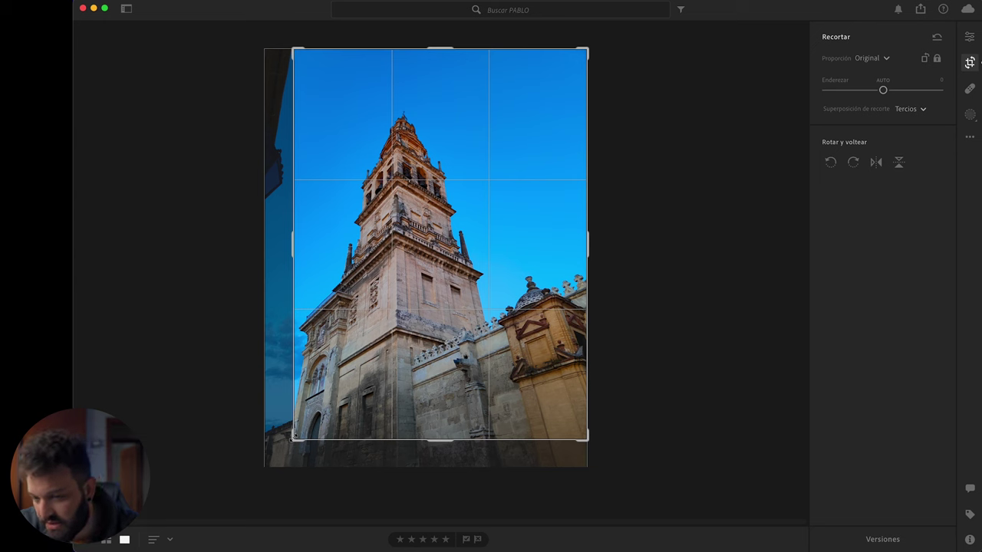
key("Return")
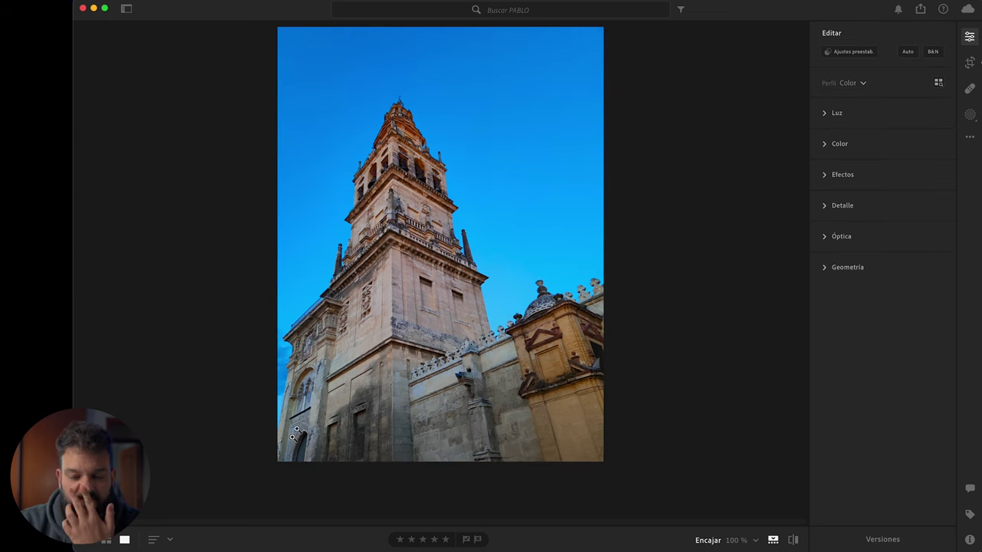
Widen the tower crop down and to the left and apply the final framing
left_click(971, 63)
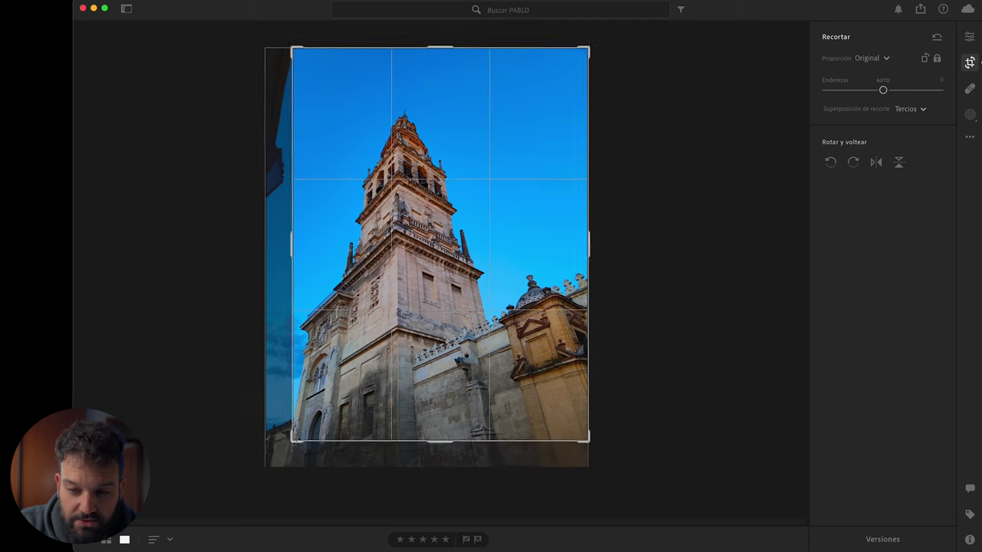
left_click_drag(297, 437, 235, 506)
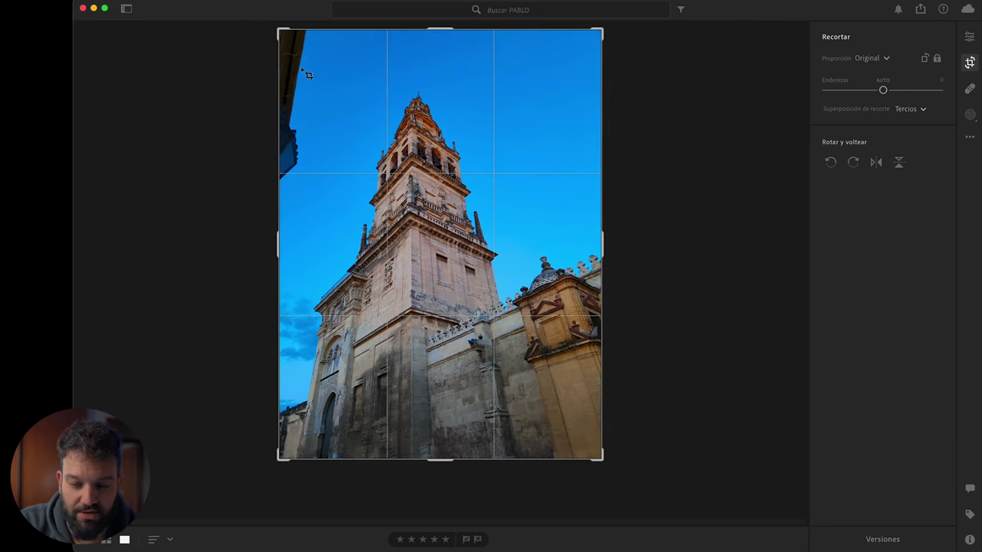
key("Return")
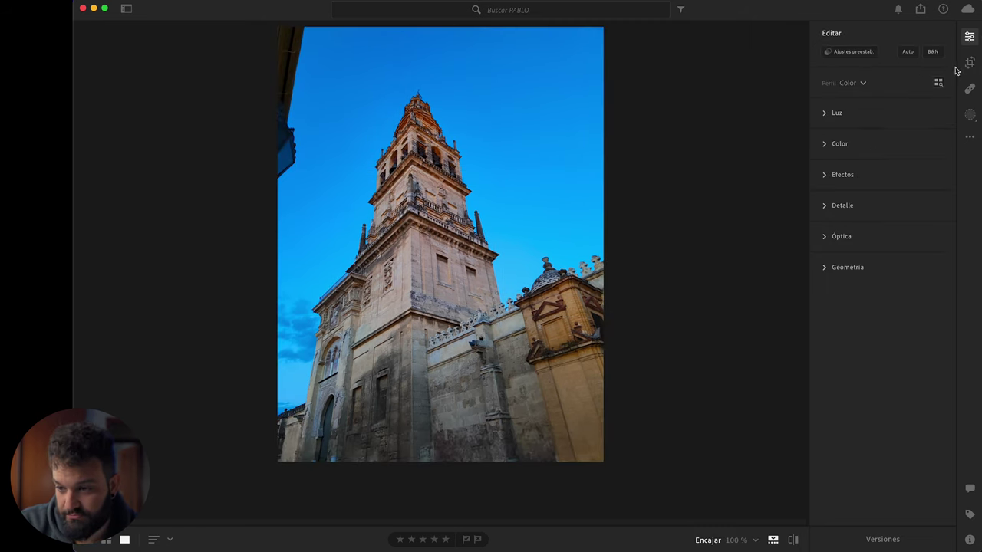
left_click(970, 91)
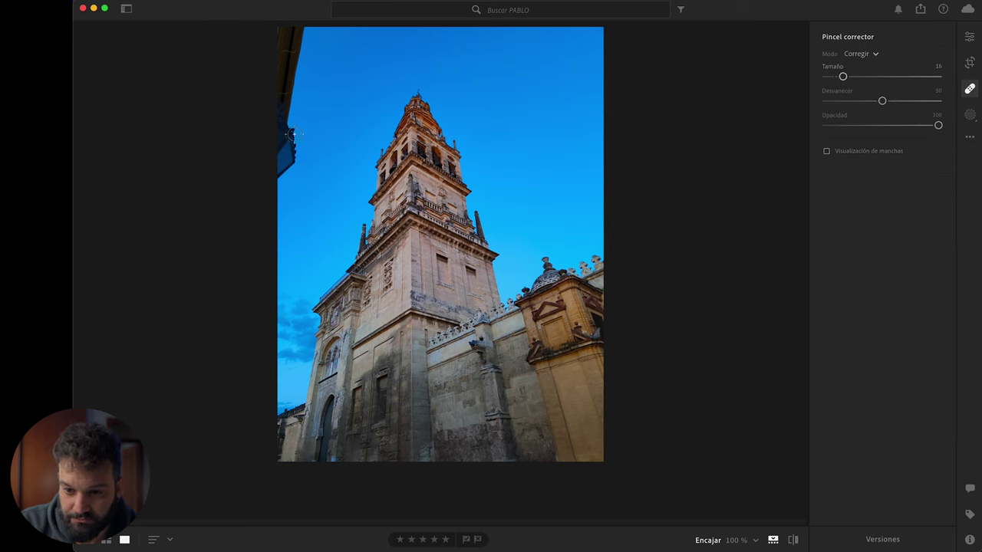
Heal out the building at the upper-left edge and raise global Sombras to +18
key("bracketright")
left_click_drag(291, 134, 299, 43)
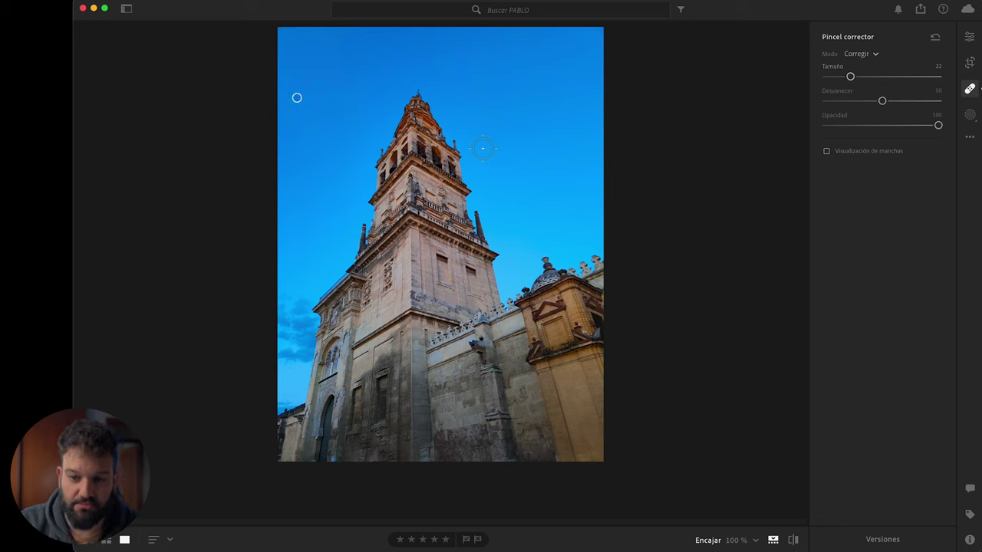
left_click(969, 36)
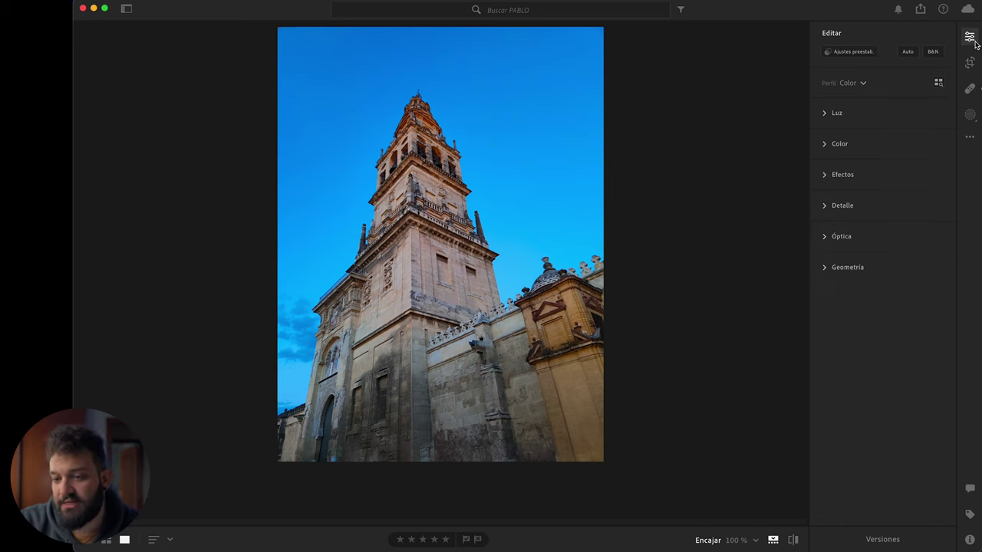
left_click(844, 119)
left_click_drag(884, 221, 893, 223)
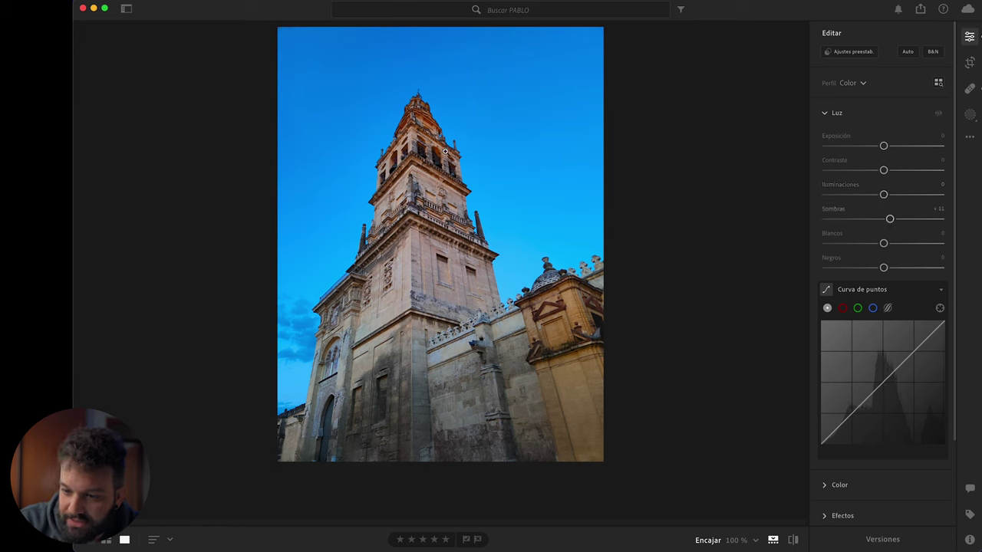
left_click(970, 115)
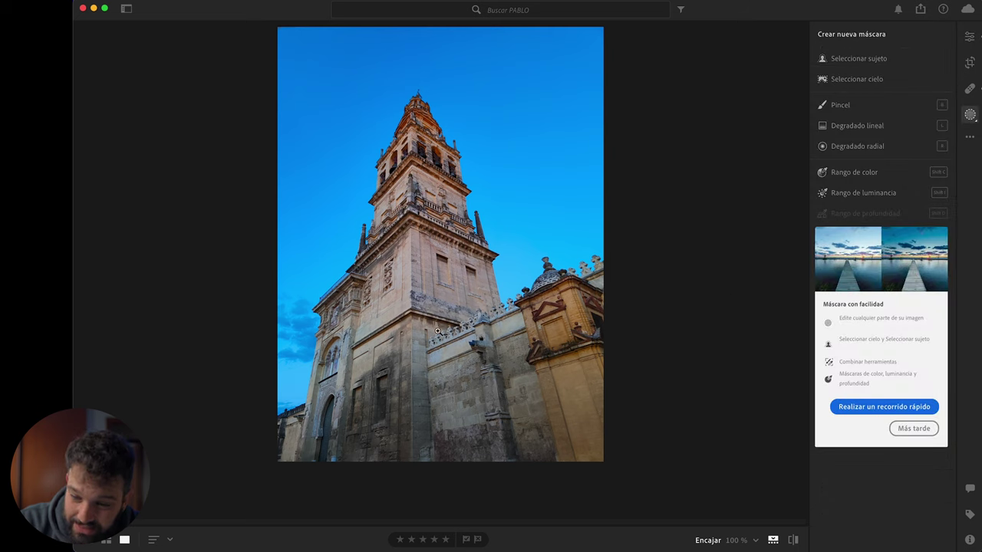
Draw a linear gradient up from the bottom with Exposición −0.40, Contraste +51, Enfoque −39
left_click(861, 137)
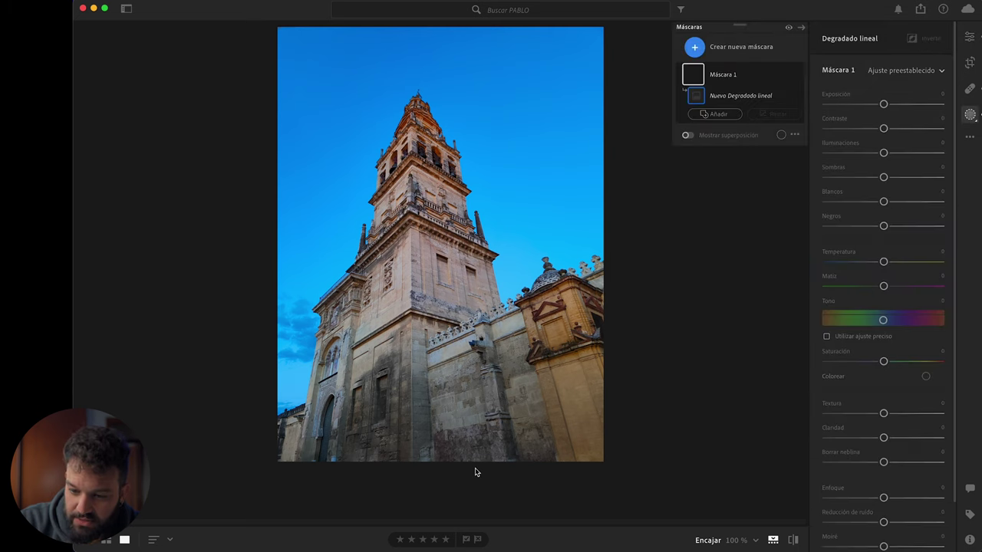
left_click_drag(476, 468, 420, 295)
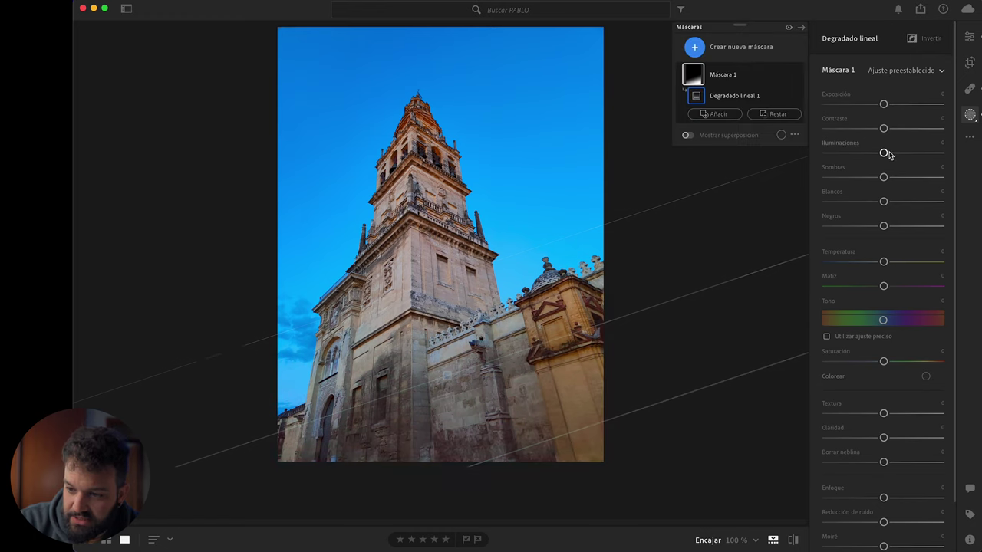
mouse_move(883, 128)
left_mouse_down()
mouse_move(913, 128)
mouse_move(878, 103)
left_mouse_up()
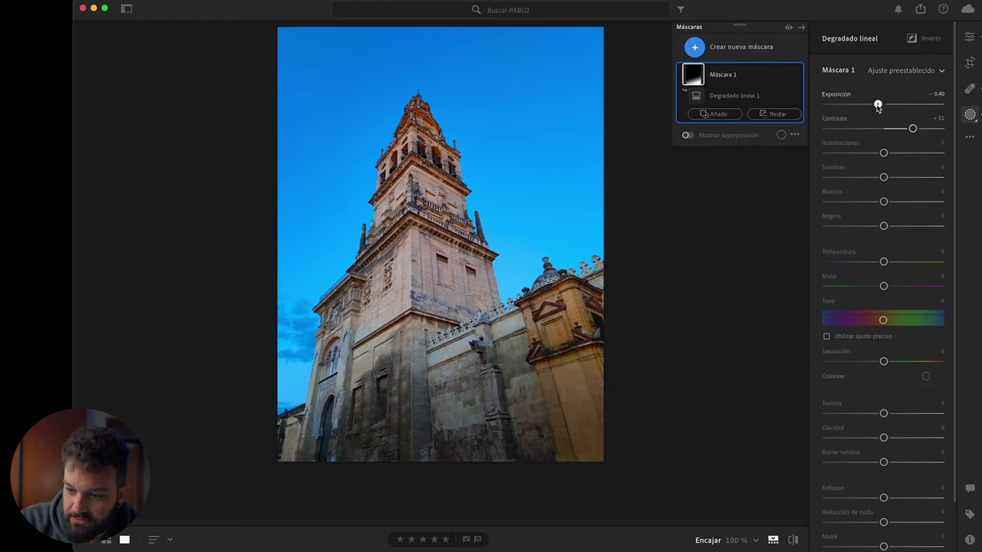
left_click_drag(883, 498, 862, 499)
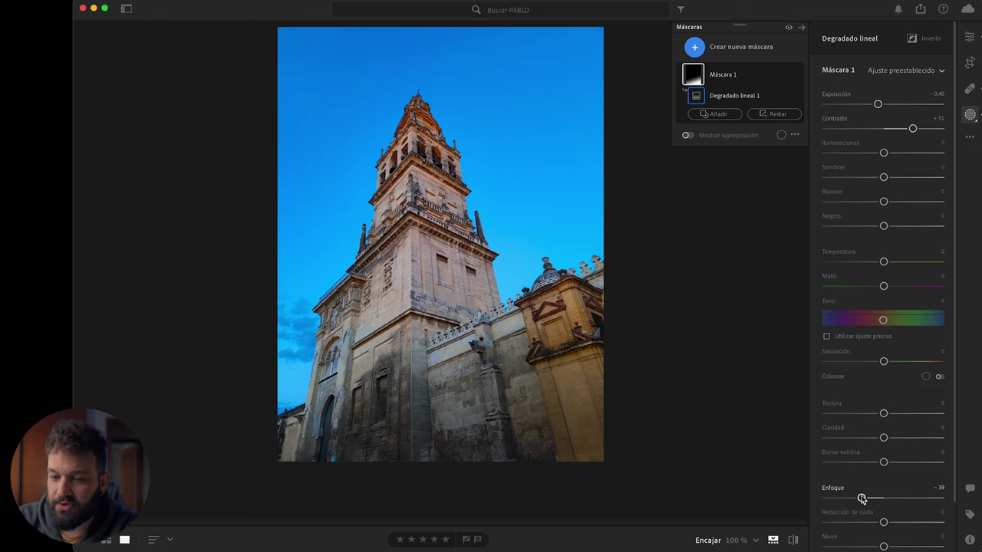
left_click(752, 241)
left_click(970, 113)
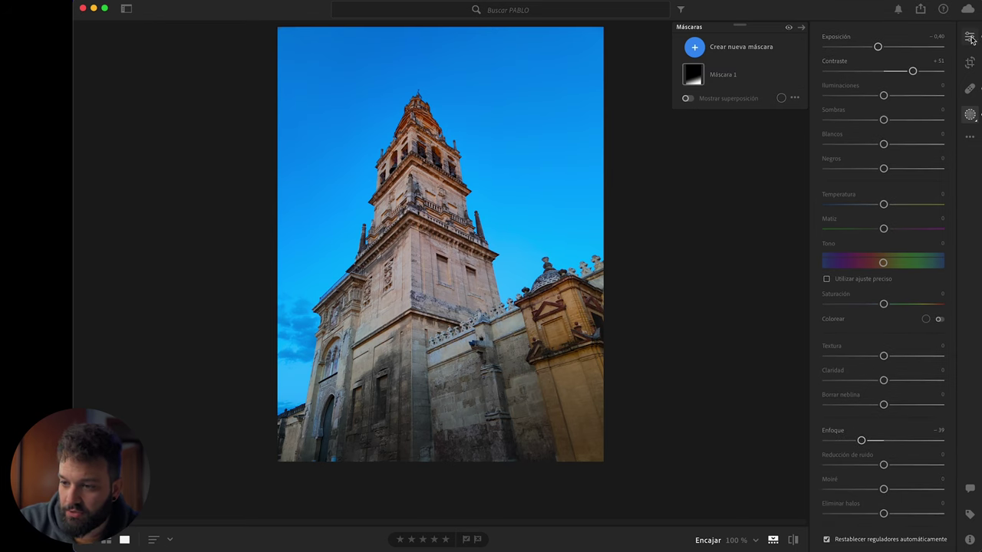
Set the Color Mixer to Hue and shift Púrpura to −100
left_click(839, 113)
left_click(857, 204)
left_click(843, 145)
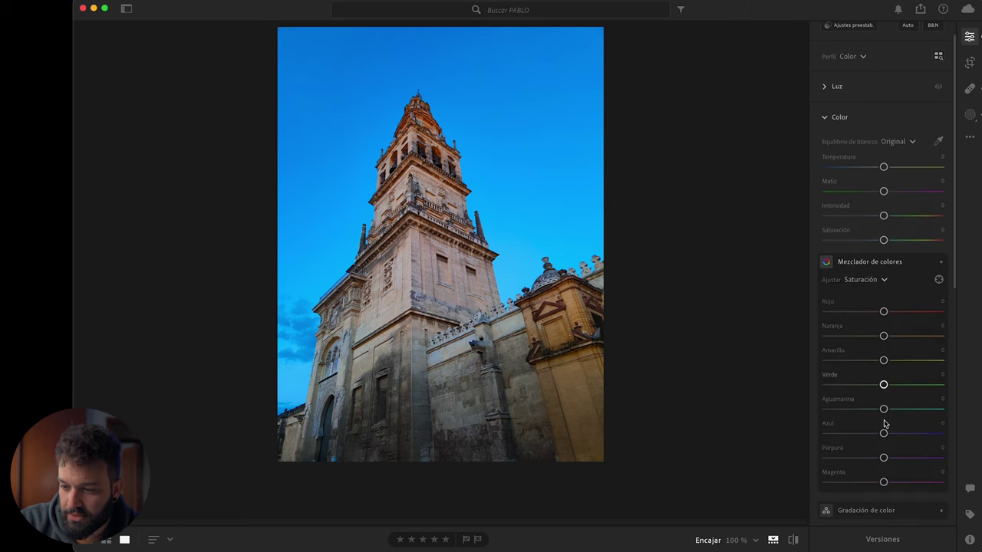
left_click(861, 280)
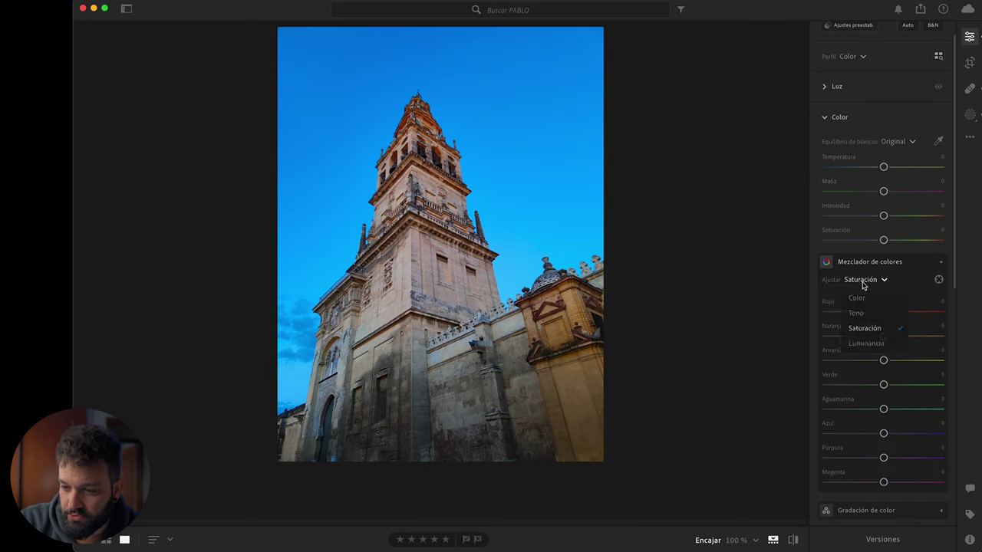
left_click(856, 311)
mouse_move(884, 458)
left_mouse_down()
mouse_move(703, 470)
mouse_move(966, 452)
mouse_move(714, 436)
mouse_move(966, 429)
mouse_move(980, 419)
left_mouse_up()
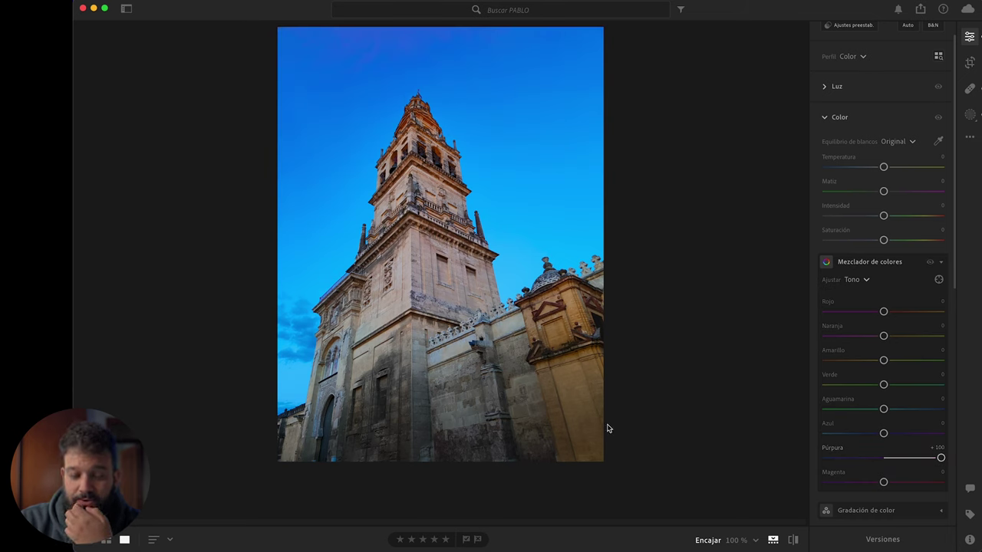
left_click_drag(923, 460, 787, 464)
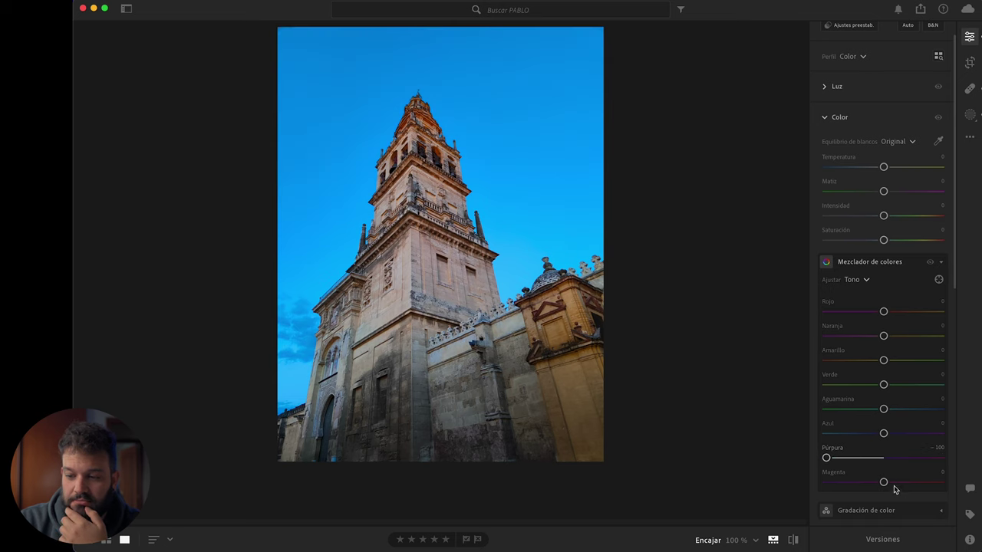
Set saturation to Rojo +20, Naranja +32, Amarillo −12, Aguamarina −13, Azul −14, Púrpura −20
left_click(858, 281)
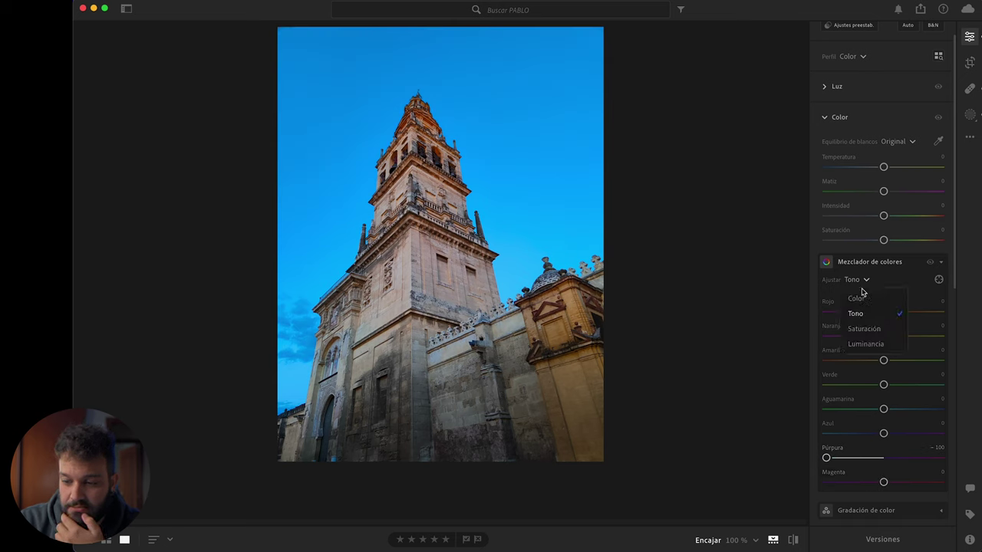
left_click(864, 328)
left_click_drag(883, 408, 876, 409)
left_click_drag(882, 433, 873, 457)
mouse_move(883, 336)
left_mouse_down()
mouse_move(903, 336)
mouse_move(894, 312)
left_mouse_up()
mouse_move(884, 360)
left_mouse_down()
mouse_move(893, 360)
mouse_move(830, 362)
mouse_move(950, 363)
mouse_move(882, 373)
left_mouse_up()
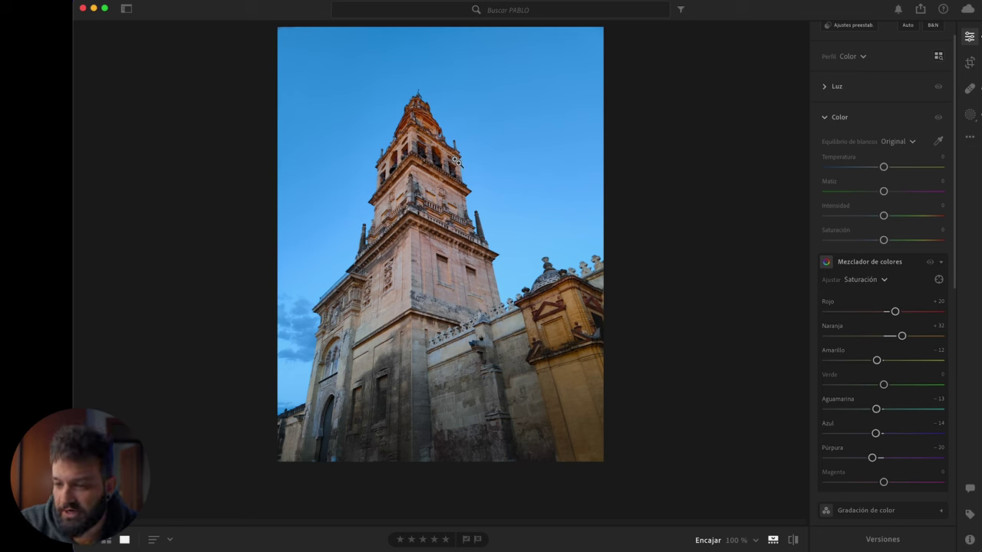
Shift the red, yellow and green hues and push the aqua hue to +100
left_click(859, 279)
left_click(860, 313)
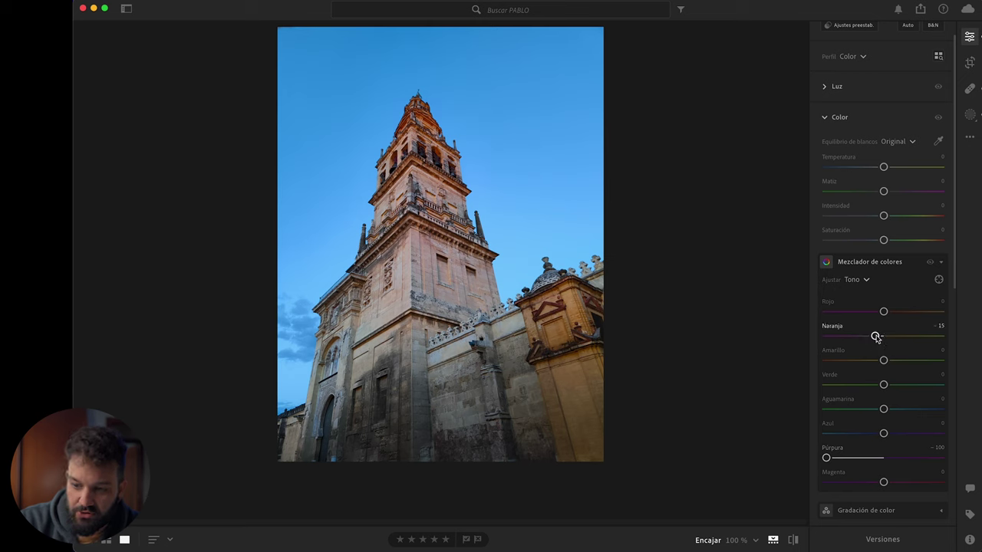
left_click_drag(883, 311, 901, 313)
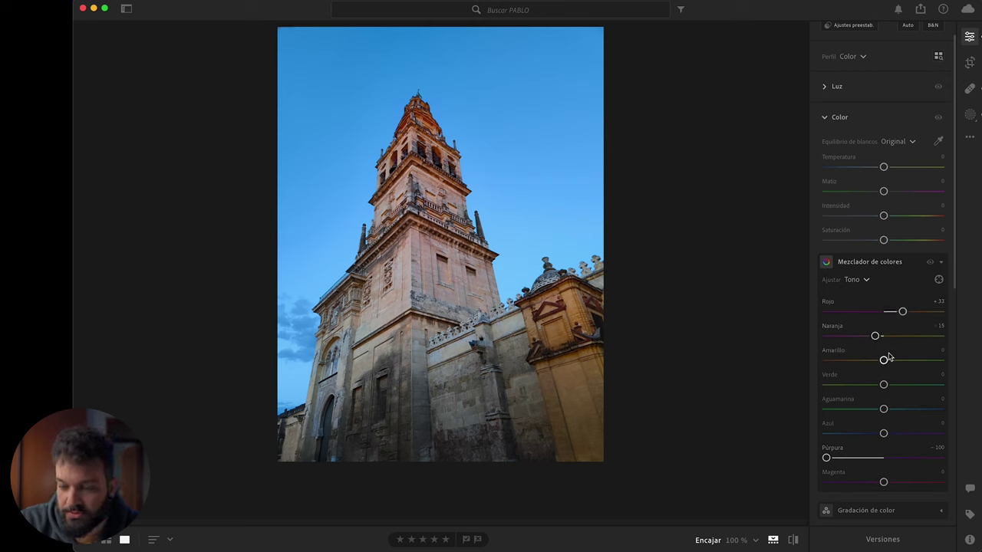
mouse_move(884, 361)
left_mouse_down()
mouse_move(793, 388)
mouse_move(732, 433)
left_mouse_up()
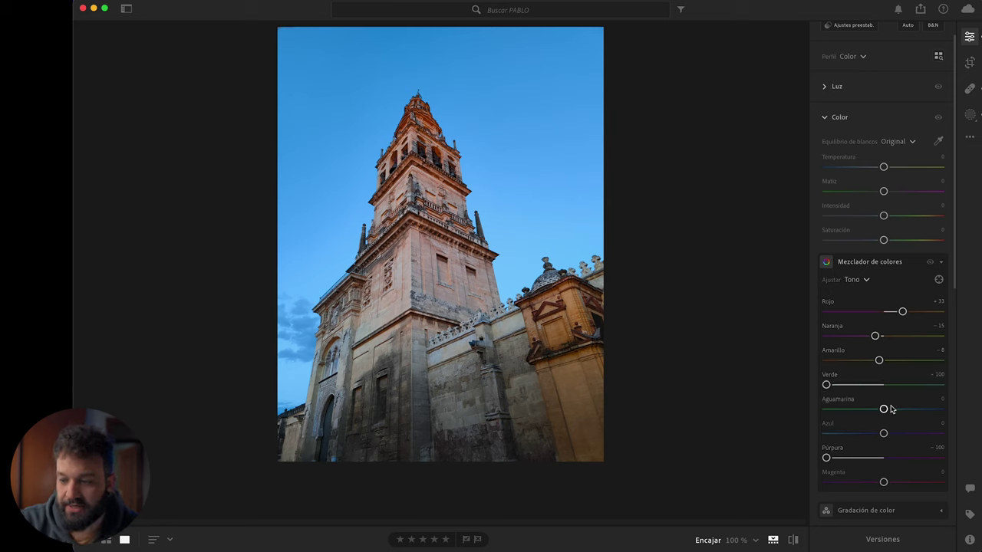
left_click_drag(884, 409, 940, 410)
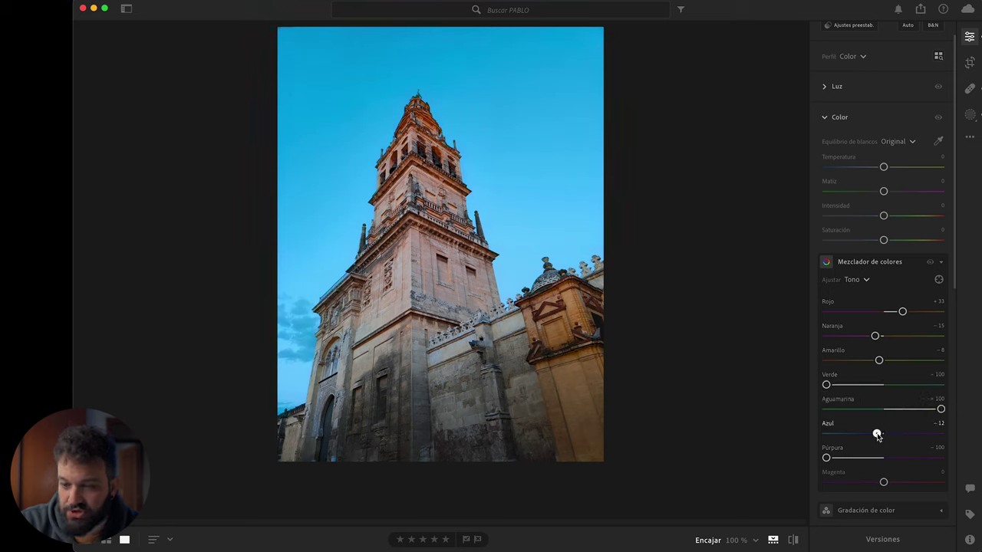
Lower Aguamarina, Azul and Púrpura saturation to −30, −37, −37 and view version history
left_click(851, 280)
left_click(868, 328)
left_click_drag(875, 434, 866, 409)
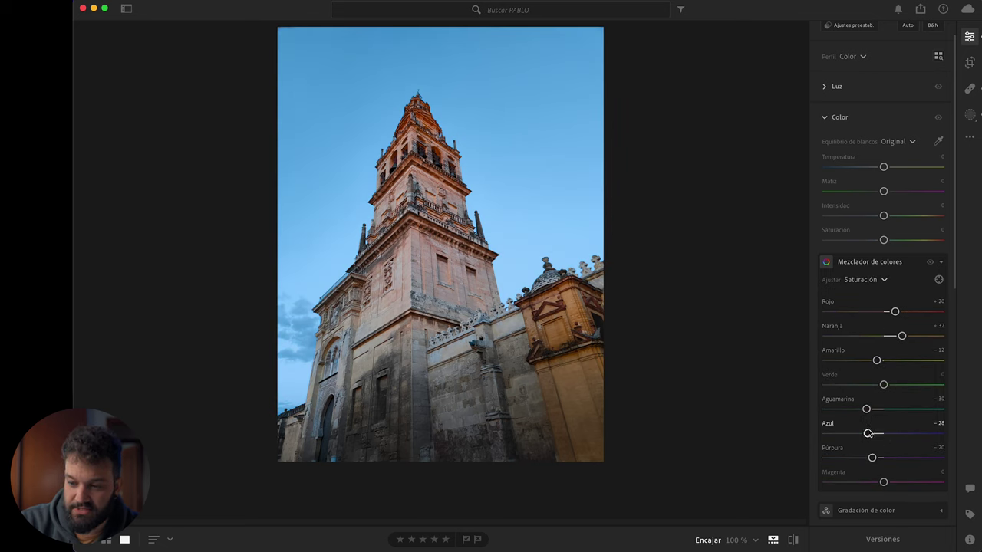
left_click_drag(872, 457, 870, 457)
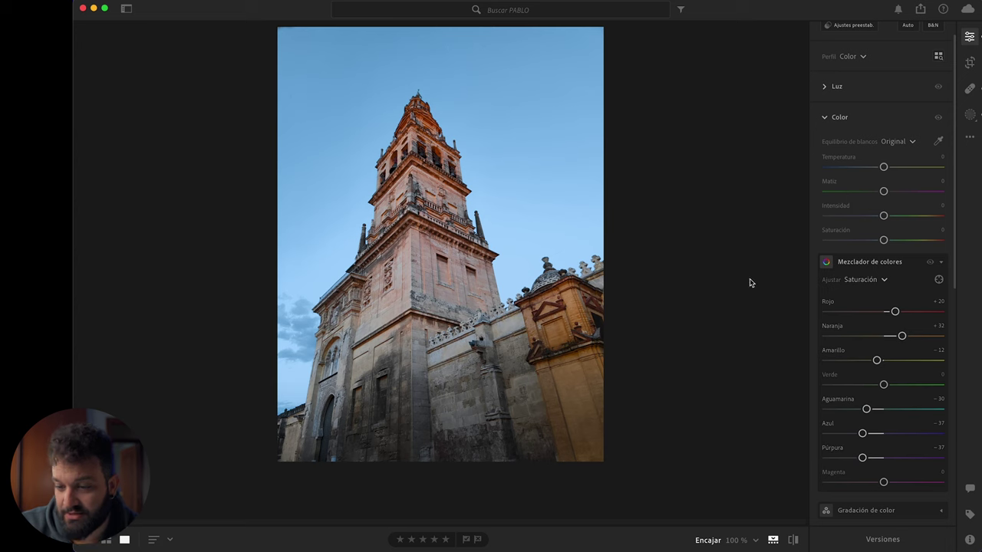
left_click(887, 539)
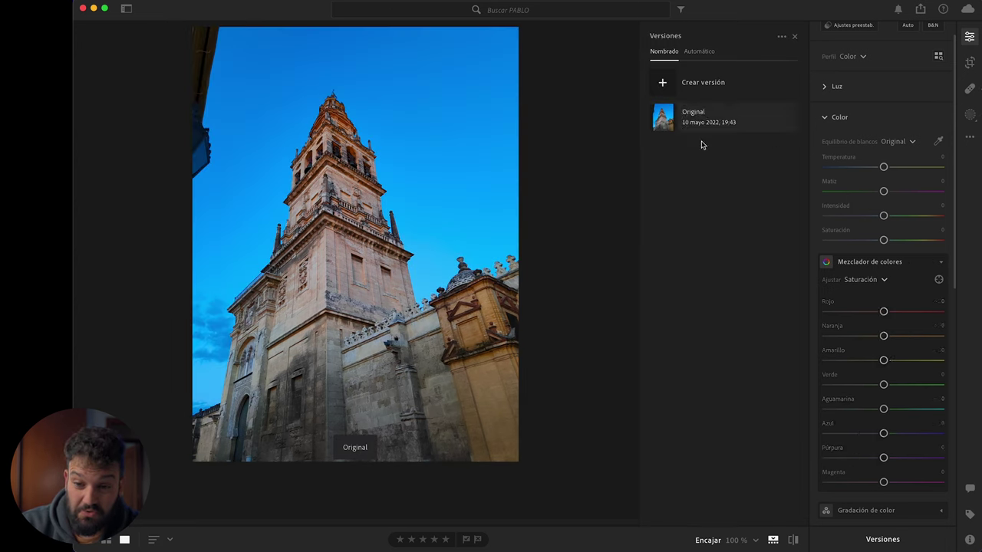
Compare with the original, then set Highlights −13 and Shadows +18
left_click(708, 112)
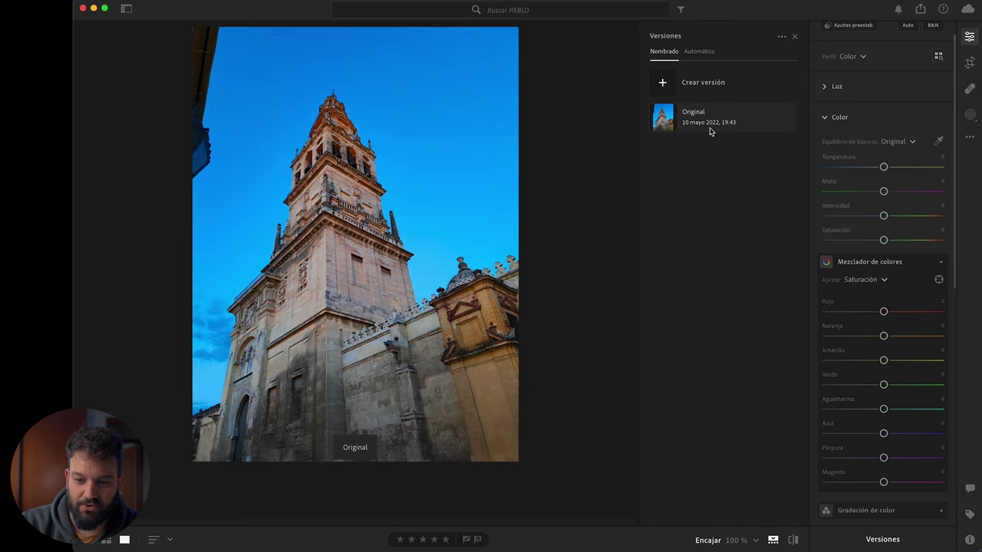
left_click(853, 118)
left_click(838, 87)
left_click_drag(884, 168, 878, 169)
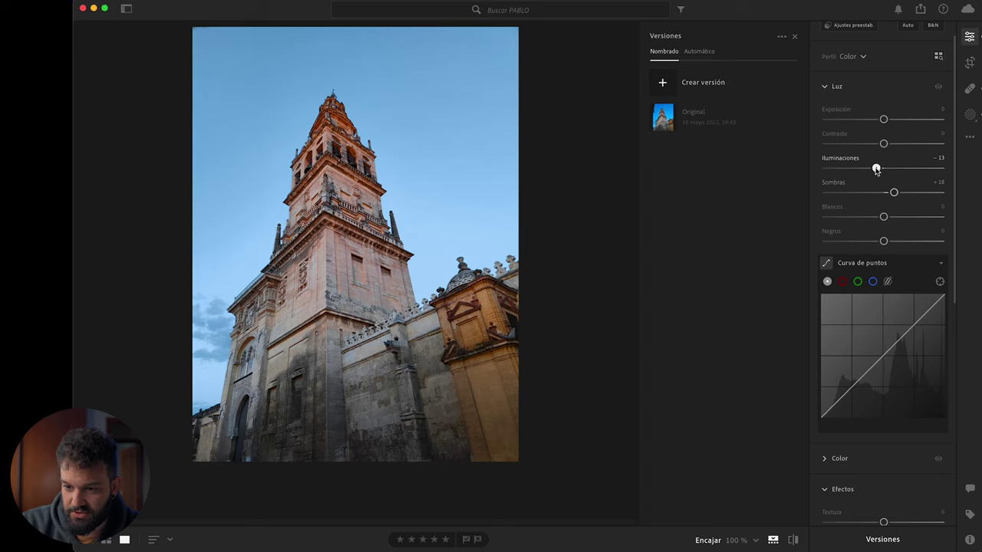
Switch the Color Mixer to Luminance, test aqua luminance, then open the RUIZ album's flower photo
left_click(851, 460)
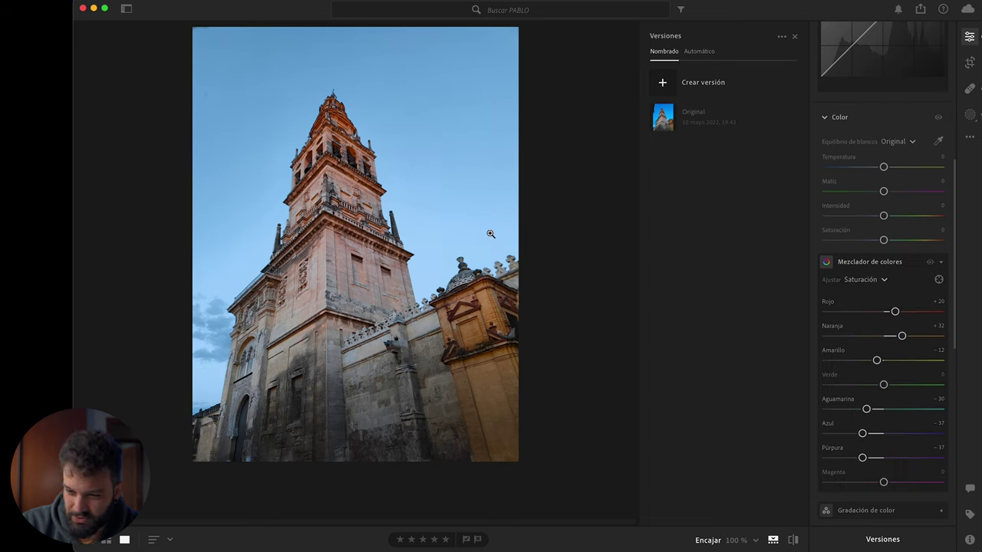
left_click(893, 142)
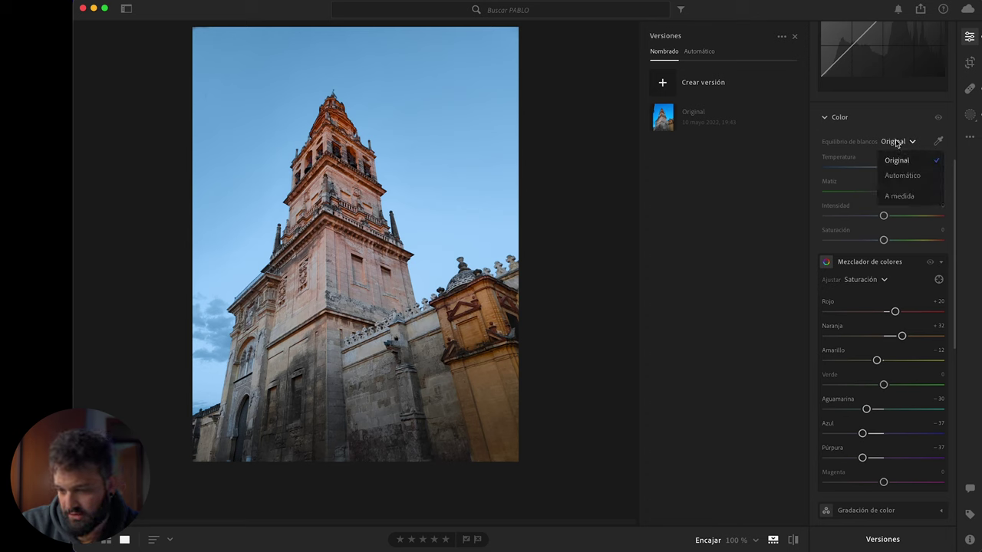
left_click(865, 289)
left_click(865, 281)
left_click(883, 349)
mouse_move(875, 413)
left_mouse_down()
mouse_move(772, 409)
mouse_move(936, 415)
mouse_move(841, 407)
mouse_move(854, 413)
left_mouse_up()
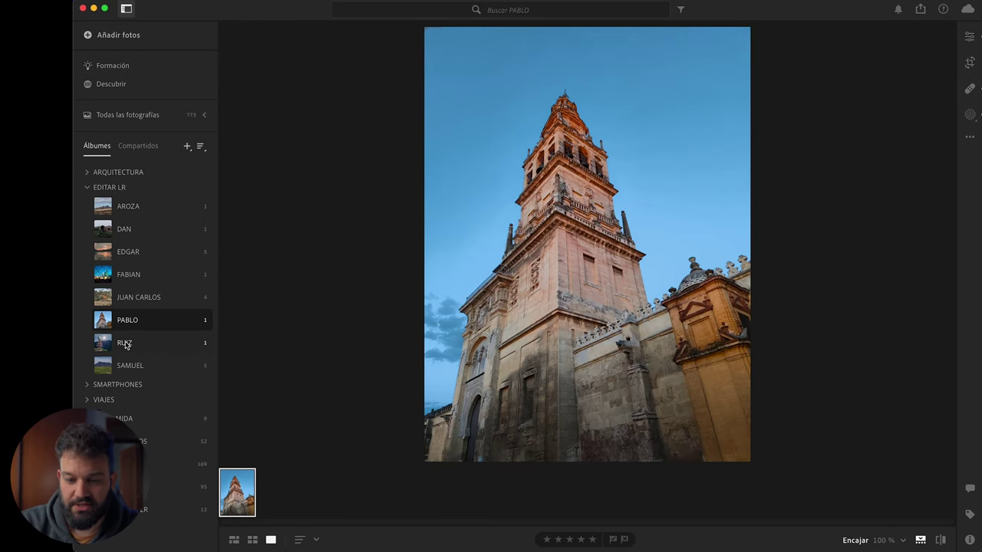
left_click(126, 345)
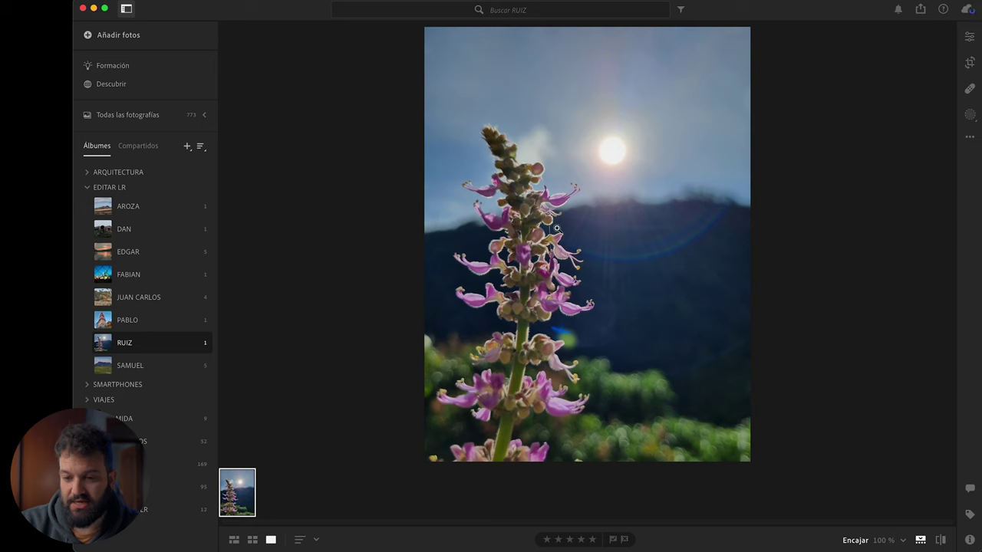
Zoom into the flower photo and nudge Temperatura so white balance becomes A medida
left_click(969, 36)
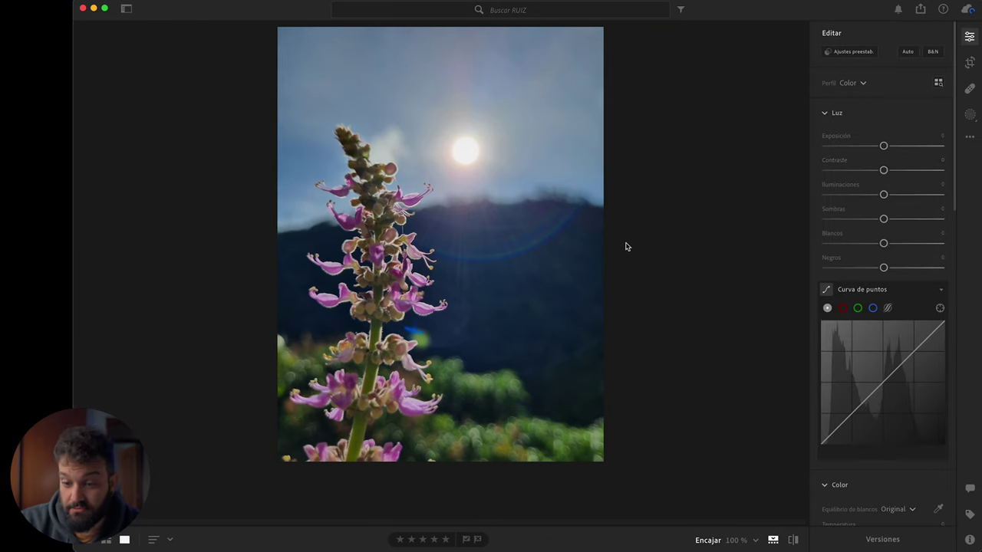
left_click_drag(439, 381, 407, 311)
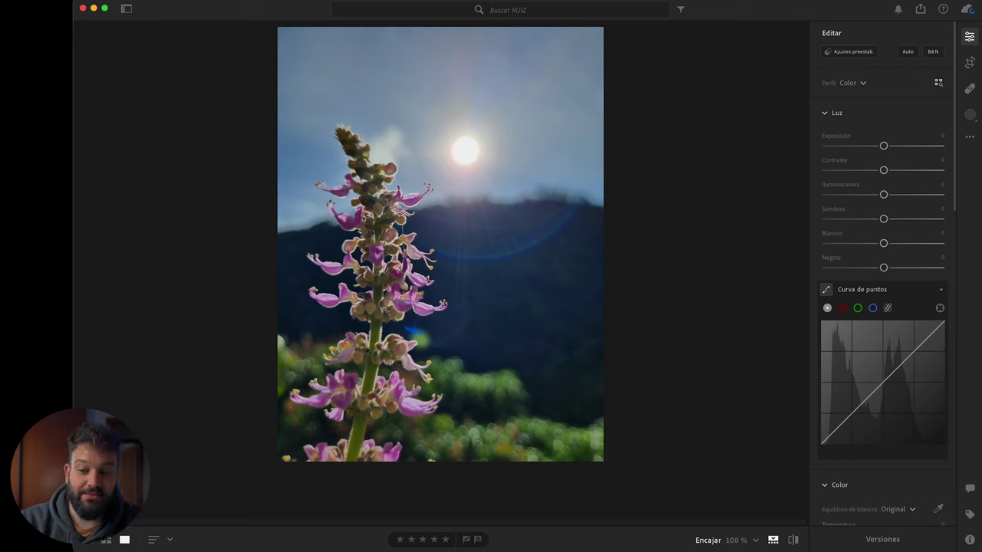
left_click(880, 119)
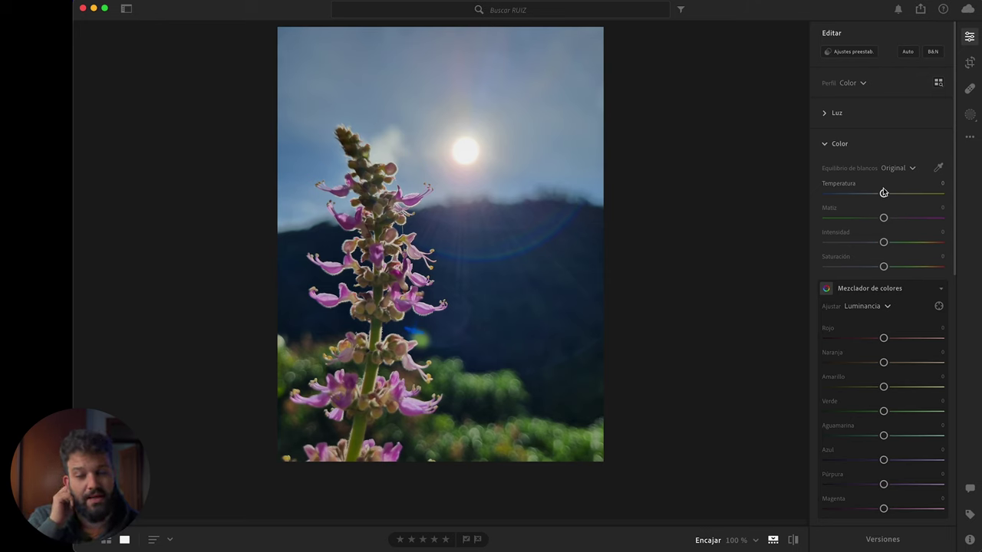
left_click_drag(886, 195, 886, 195)
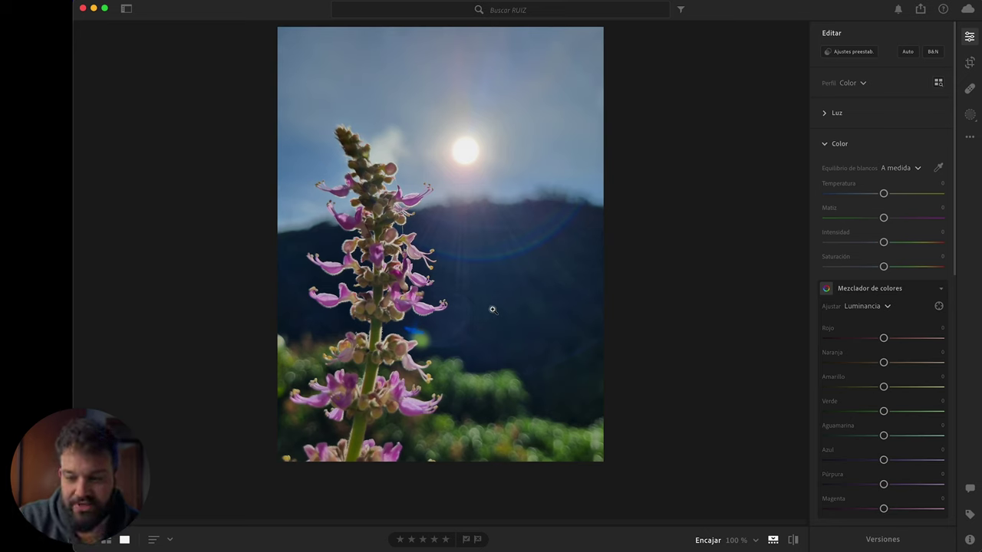
left_click(939, 307)
left_click_drag(478, 300, 525, 300)
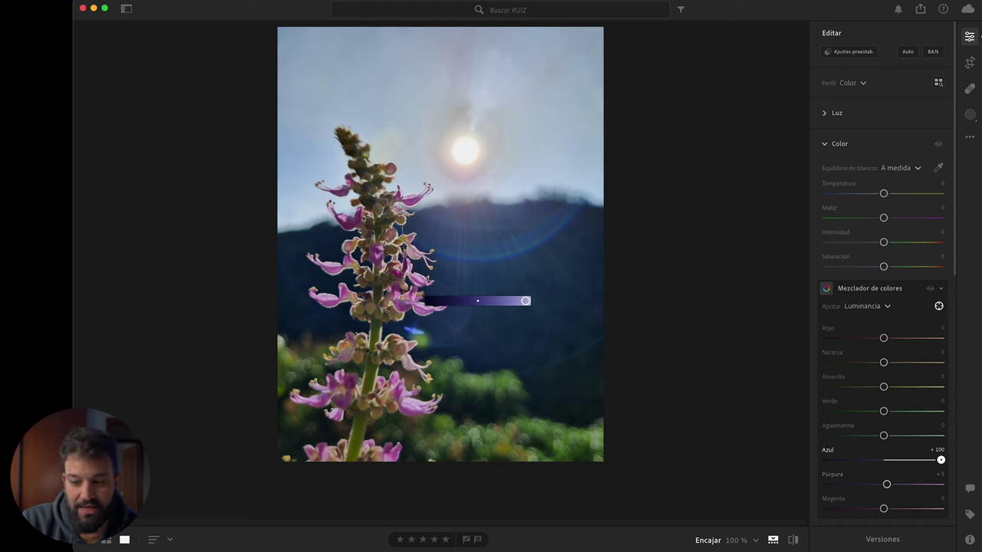
mouse_move(526, 300)
left_mouse_down()
mouse_move(431, 300)
mouse_move(525, 301)
left_mouse_up()
key("super+z")
key("super+z")
key("super+z")
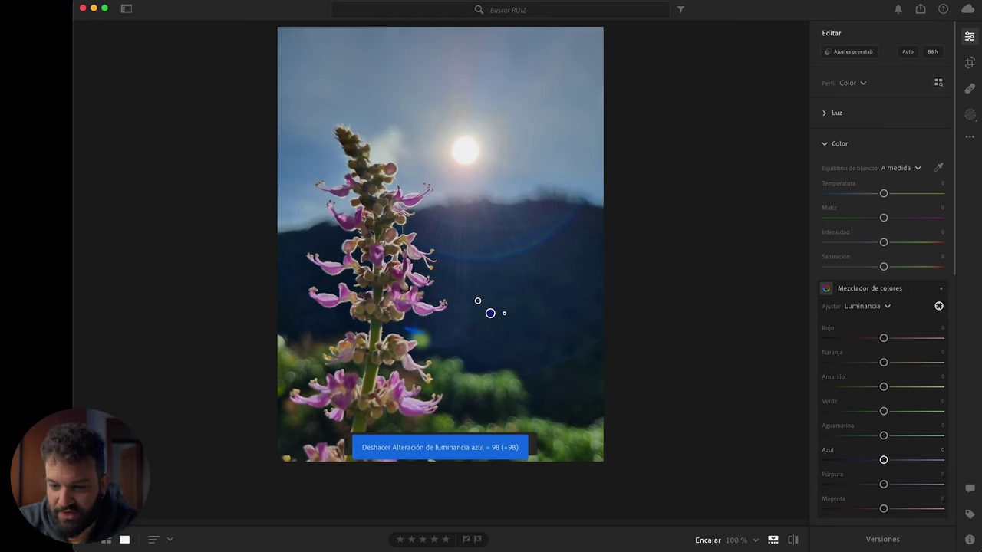
left_click_drag(883, 194, 896, 194)
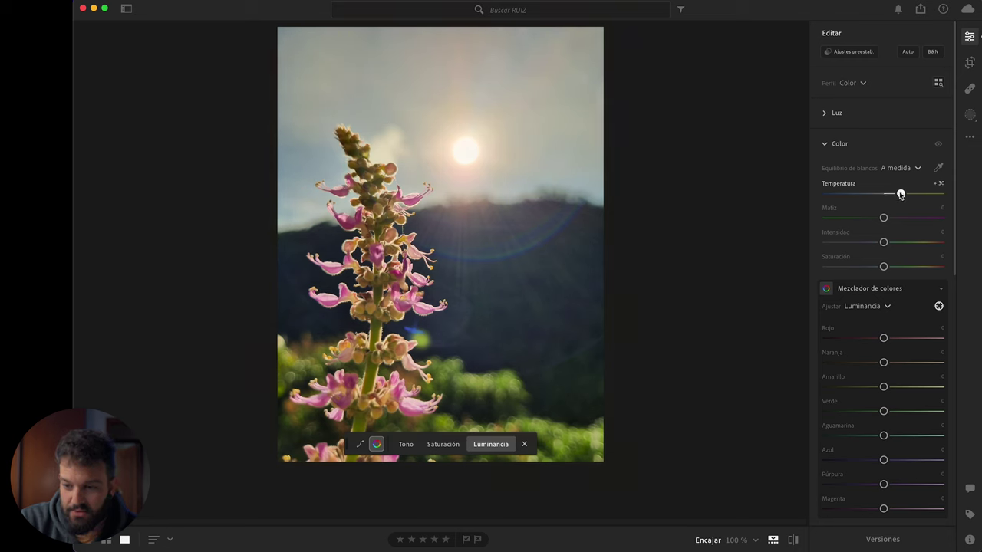
left_click(938, 308)
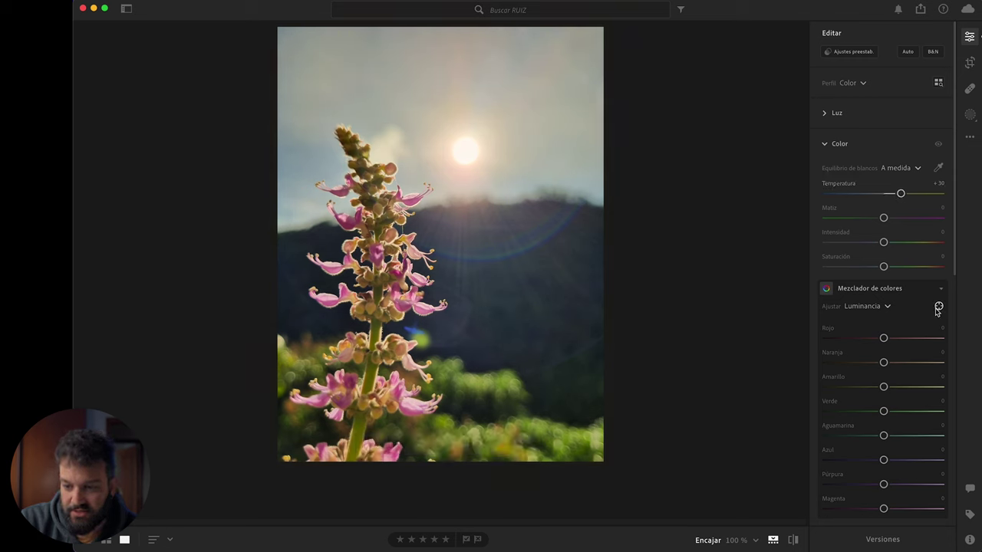
left_click(938, 307)
left_click_drag(479, 308, 518, 308)
left_click(518, 308)
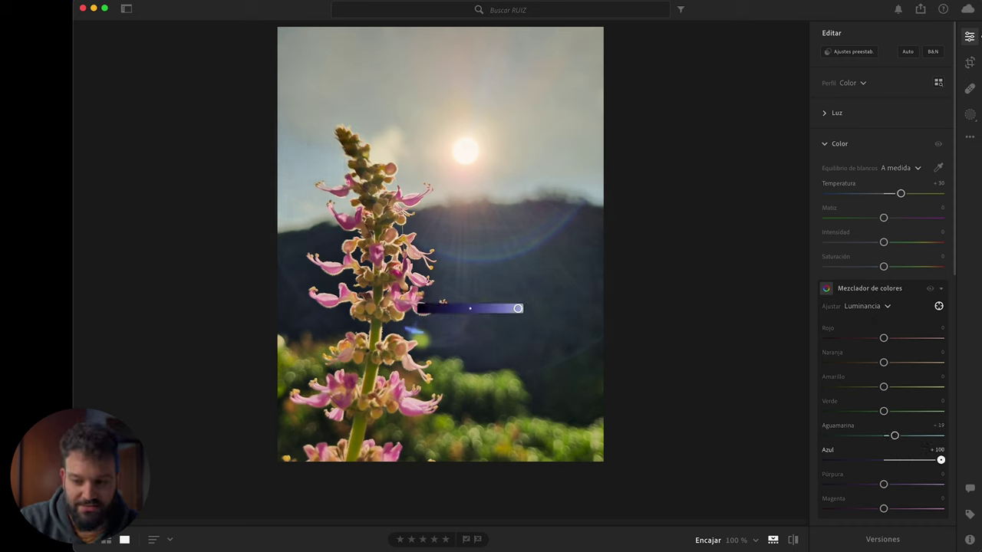
key("ctrl+z")
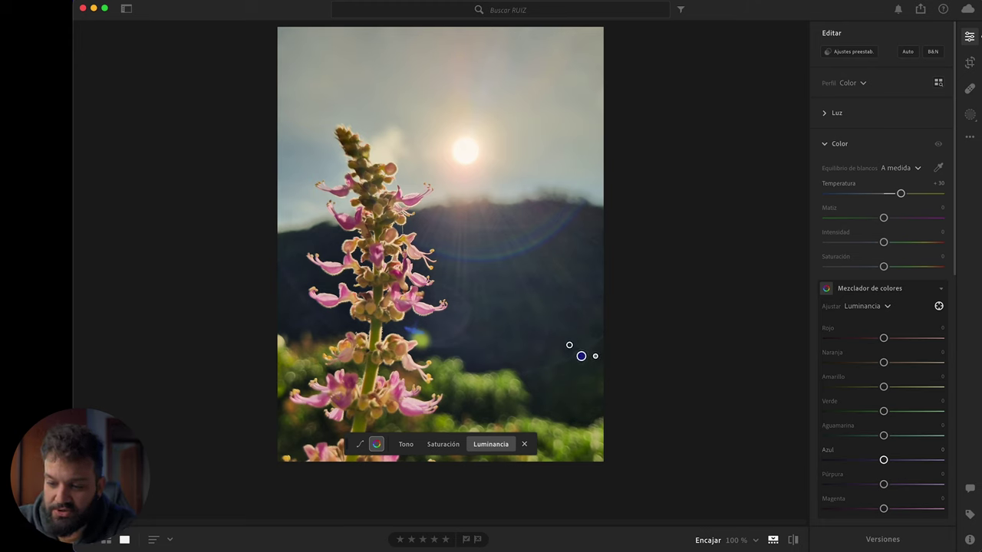
left_click(571, 350)
left_click_drag(571, 350, 587, 350)
key("ctrl+z")
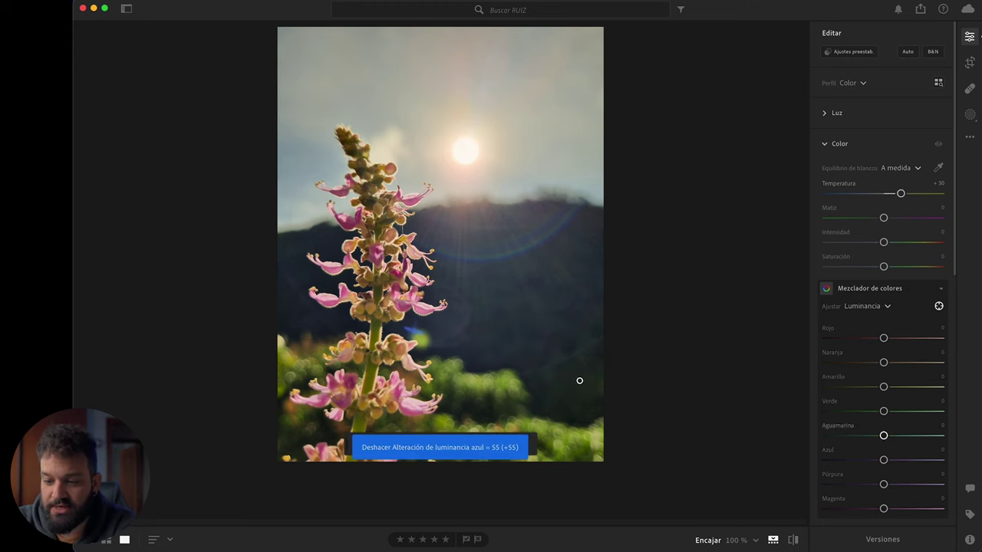
left_click_drag(595, 401, 626, 390)
key("ctrl+z")
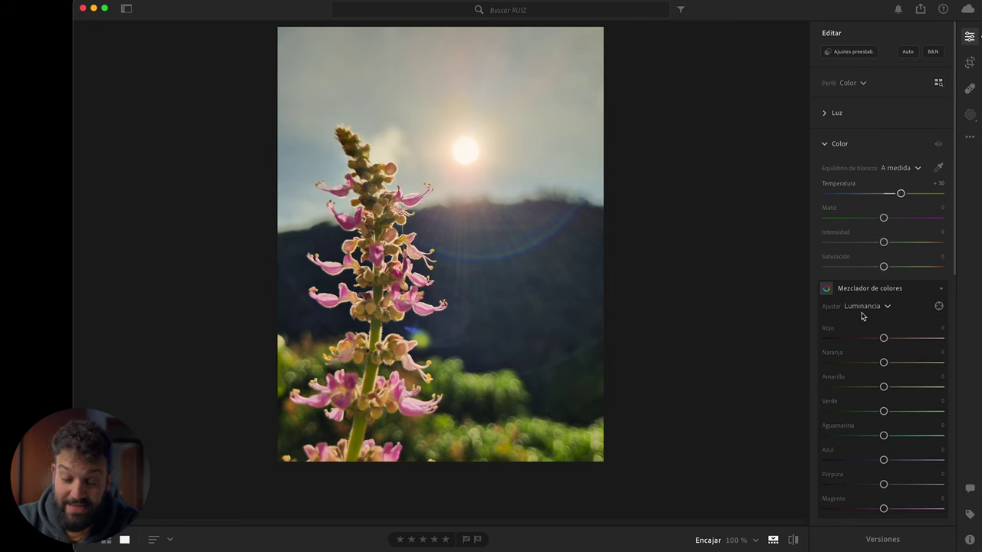
left_click(939, 307)
Darken the red tones, then boost red and orange saturation with the targeted tool
mouse_move(469, 408)
left_mouse_down()
mouse_move(376, 407)
mouse_move(408, 409)
left_mouse_up()
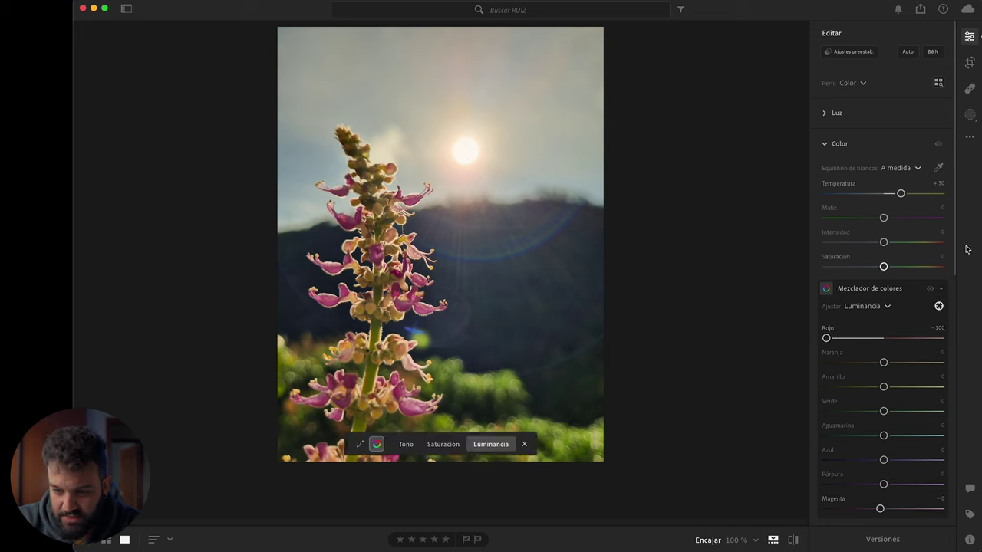
left_click(863, 306)
left_click(865, 356)
left_click_drag(411, 405, 417, 405)
left_click_drag(425, 309, 428, 308)
left_click_drag(411, 362, 415, 362)
left_click_drag(323, 296, 336, 308)
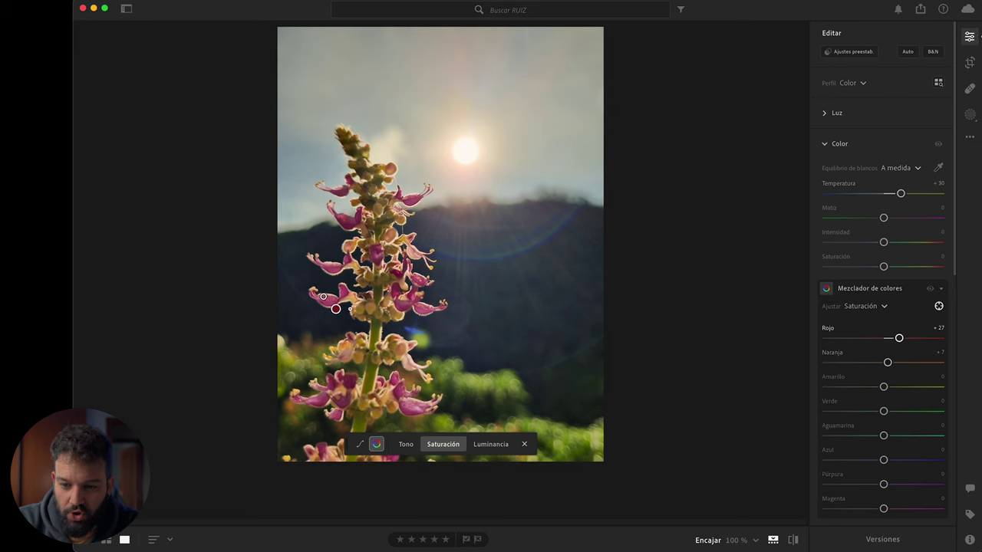
left_click_drag(331, 273, 334, 270)
Desaturate the greens, yellows and blue sky, and set the green hue to −50
left_click_drag(481, 373, 458, 373)
left_click_drag(499, 336, 476, 334)
left_click_drag(486, 375, 455, 377)
left_click(864, 306)
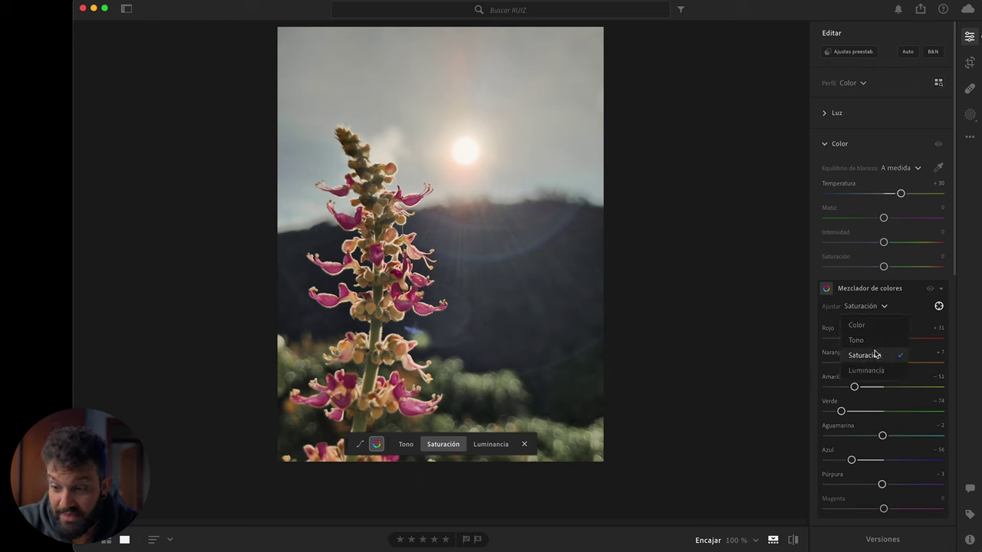
left_click(853, 326)
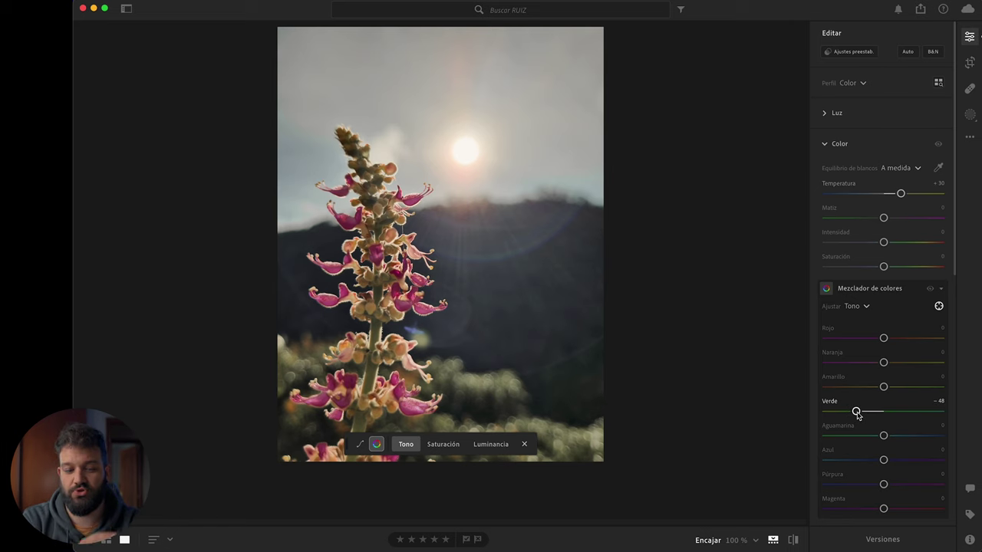
left_click_drag(857, 413, 855, 411)
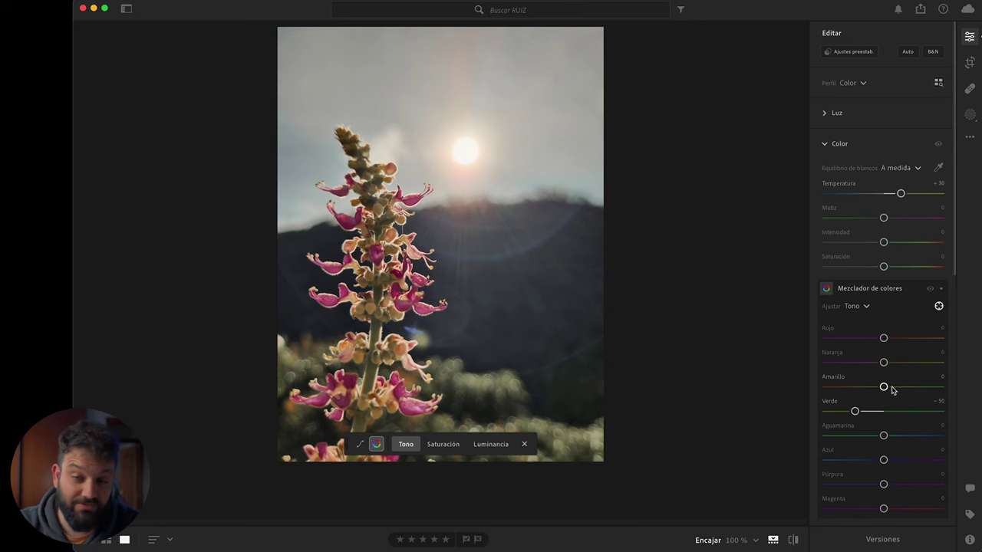
left_click(969, 63)
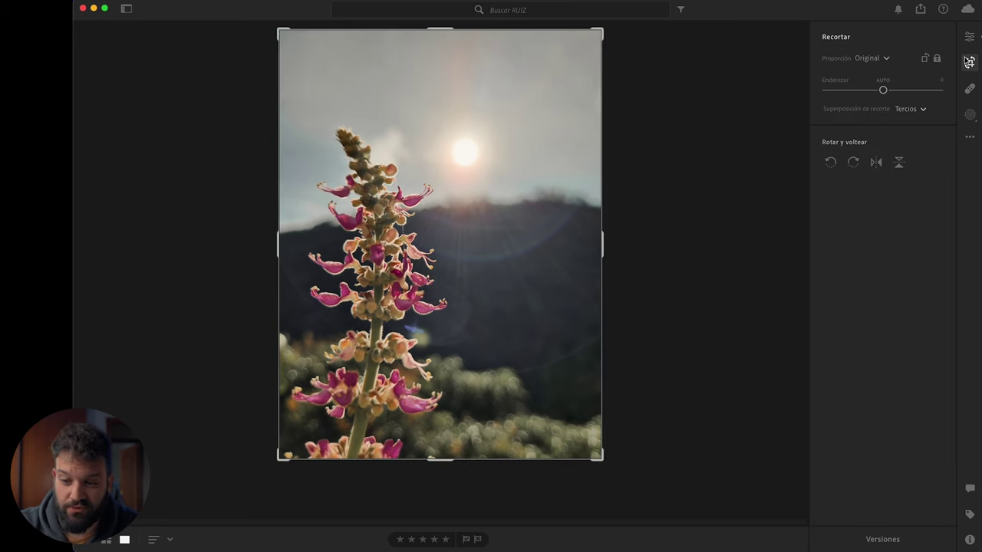
Crop the flower photo to 4 x 5 around the spike and ease green hue to −40
left_click(873, 60)
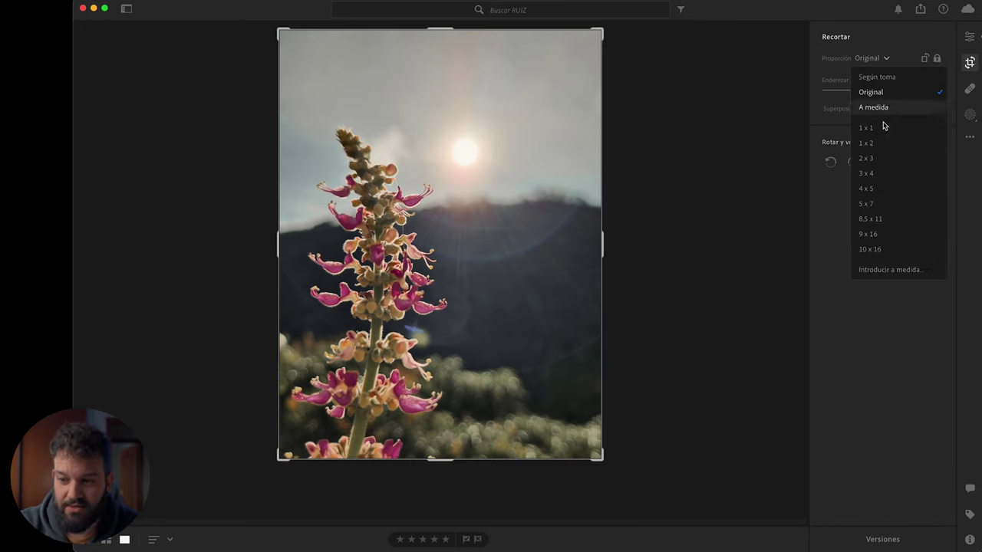
left_click(873, 189)
left_click_drag(515, 158, 522, 118)
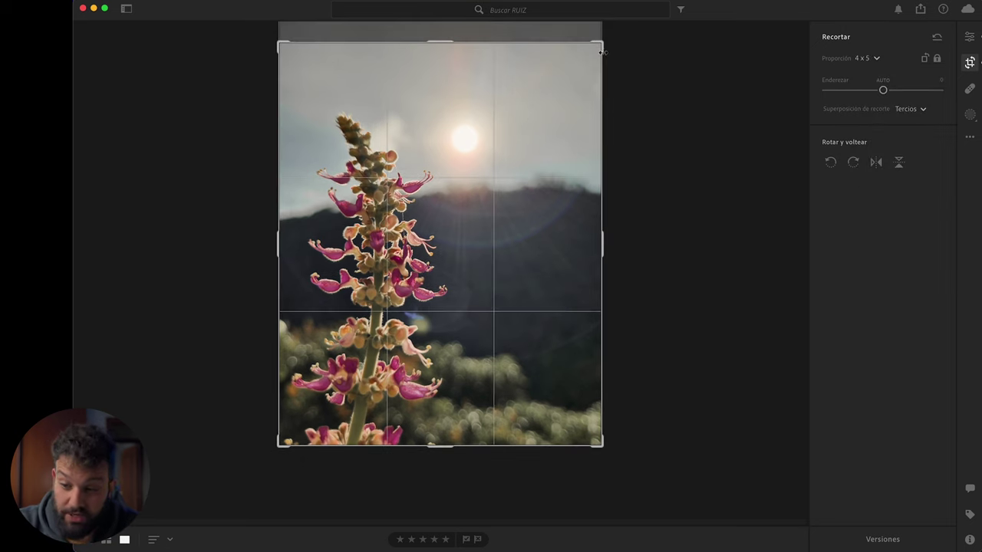
left_click_drag(602, 52, 579, 56)
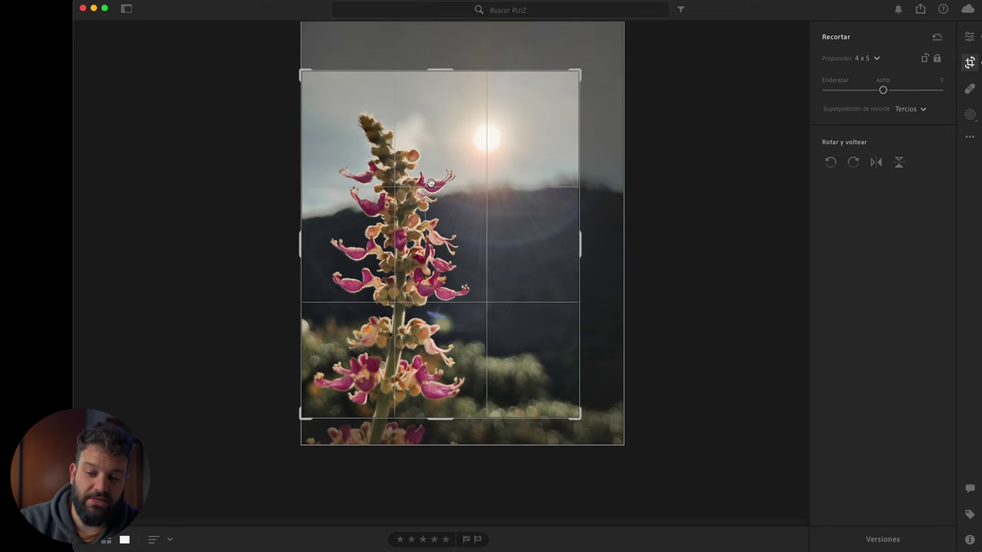
left_click_drag(361, 344, 360, 341)
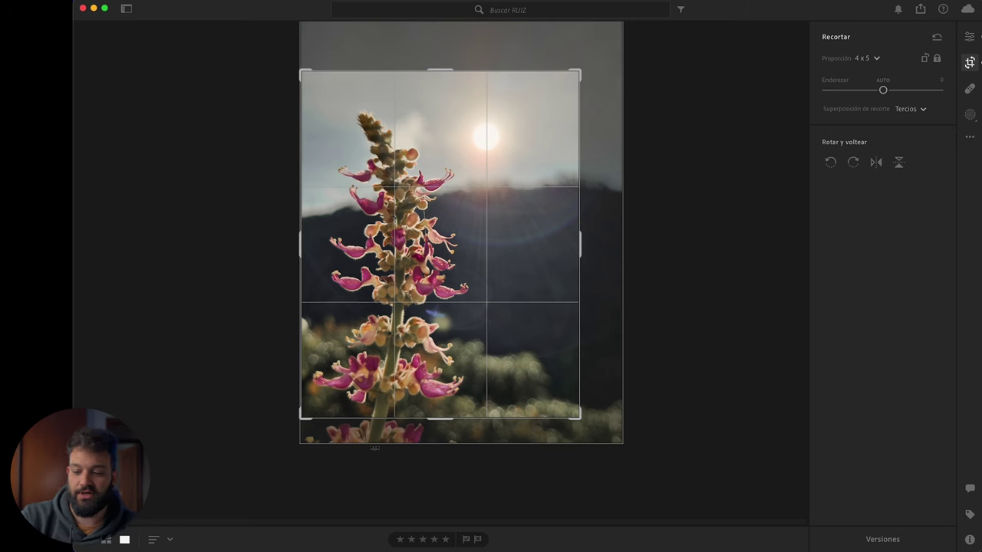
key("e")
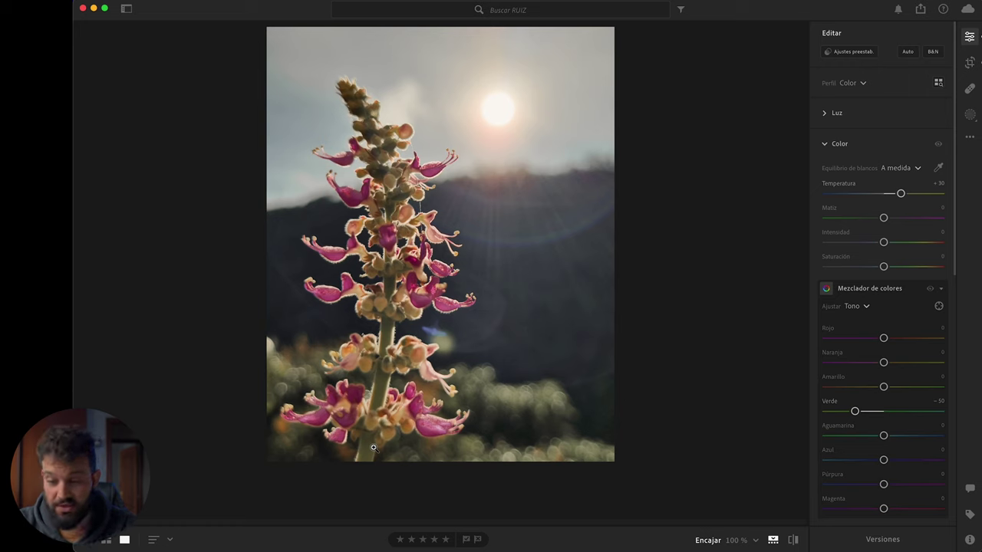
left_click_drag(860, 412, 861, 411)
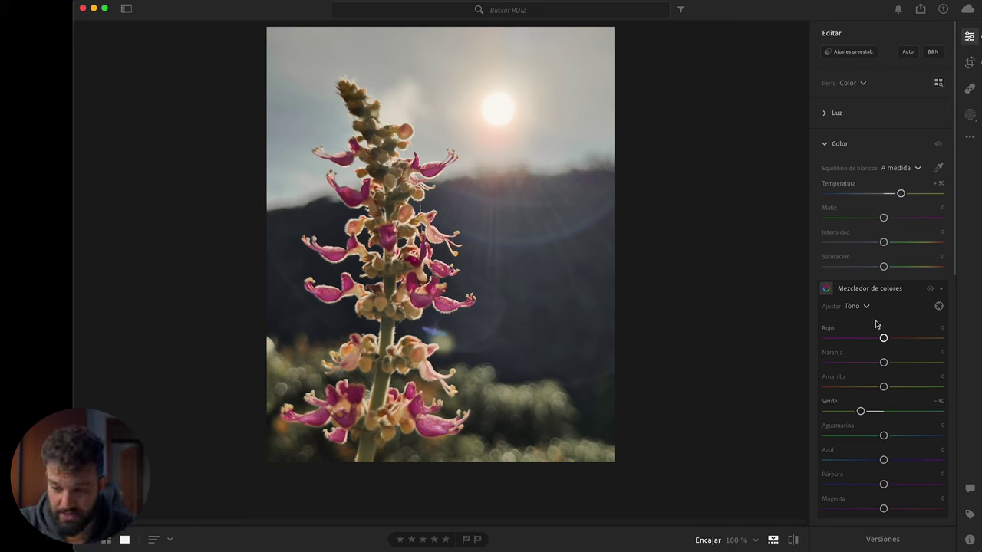
Ease back the yellow and green desaturation in the Colour Mixer's saturation view
left_click(860, 307)
left_click(868, 343)
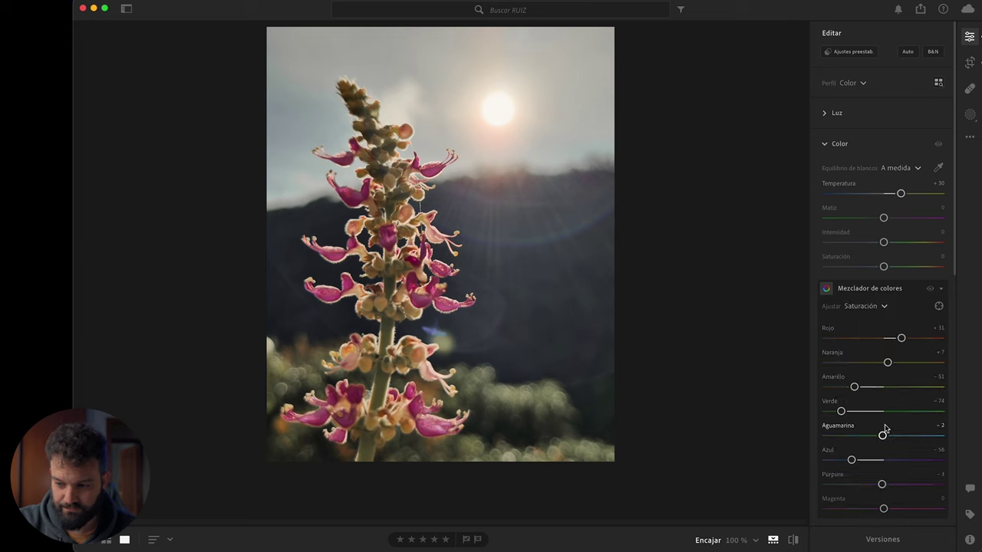
left_click_drag(855, 388, 860, 387)
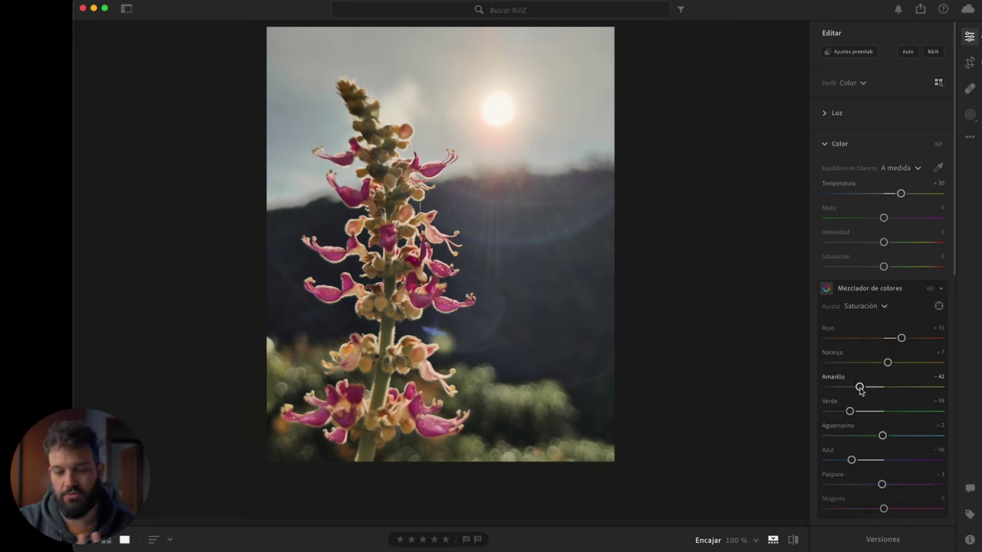
Add a flower subject mask with Saturación +32, Textura +13, Claridad +13 and Enfoque +42
left_click(971, 114)
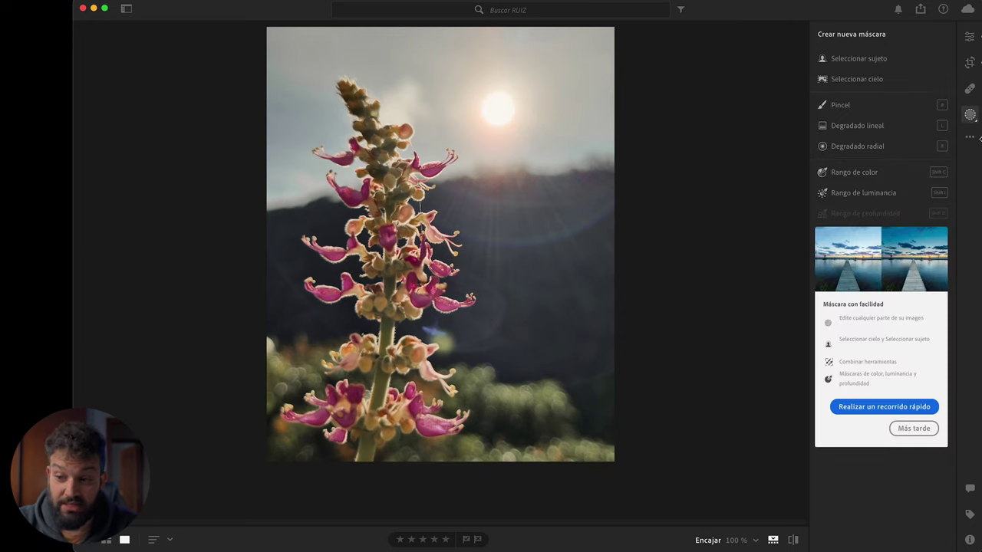
left_click(835, 59)
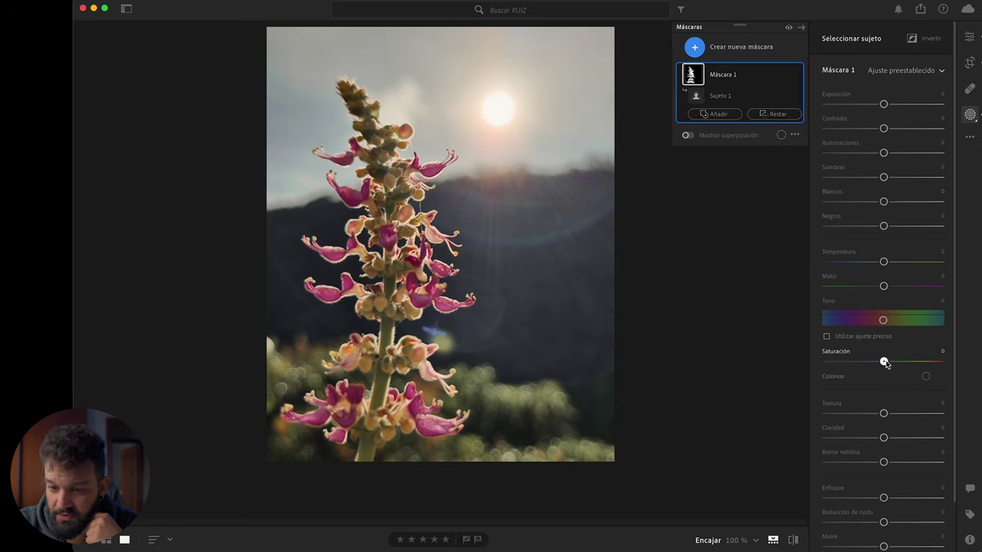
left_click_drag(884, 361, 927, 362)
left_click_drag(884, 413, 891, 437)
left_click_drag(884, 498, 917, 499)
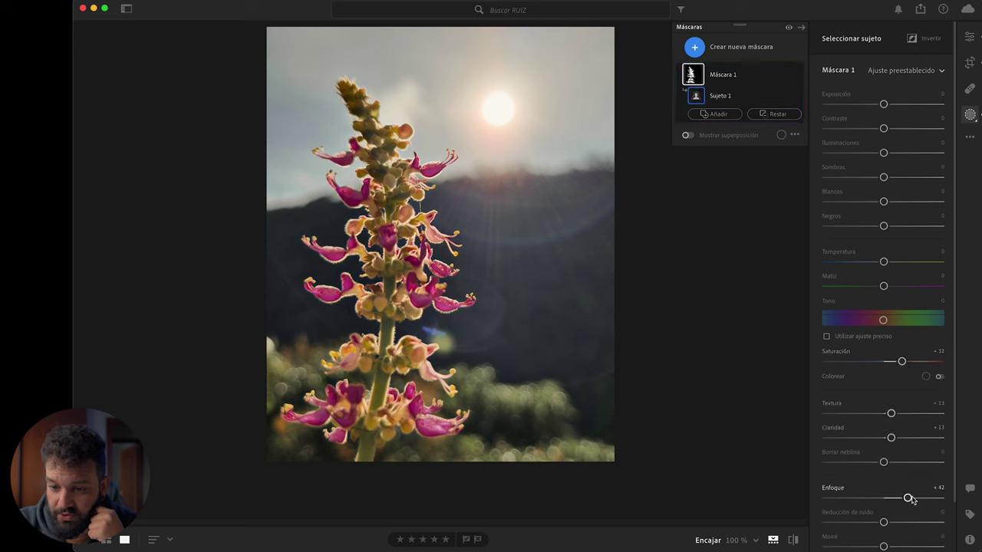
left_click(730, 47)
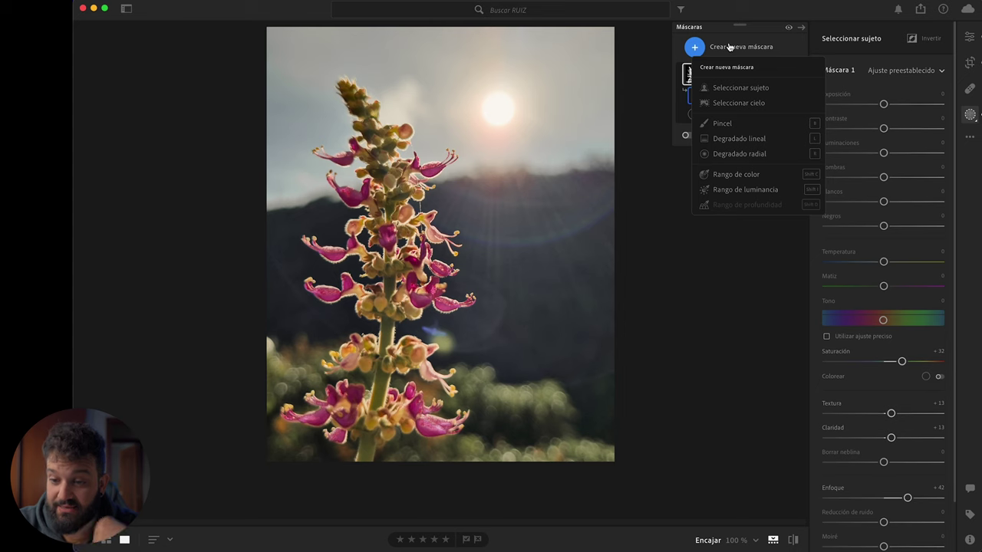
Add an inverted subject mask lowering background saturation, texture, clarity, sharpness and exposure
left_click(743, 96)
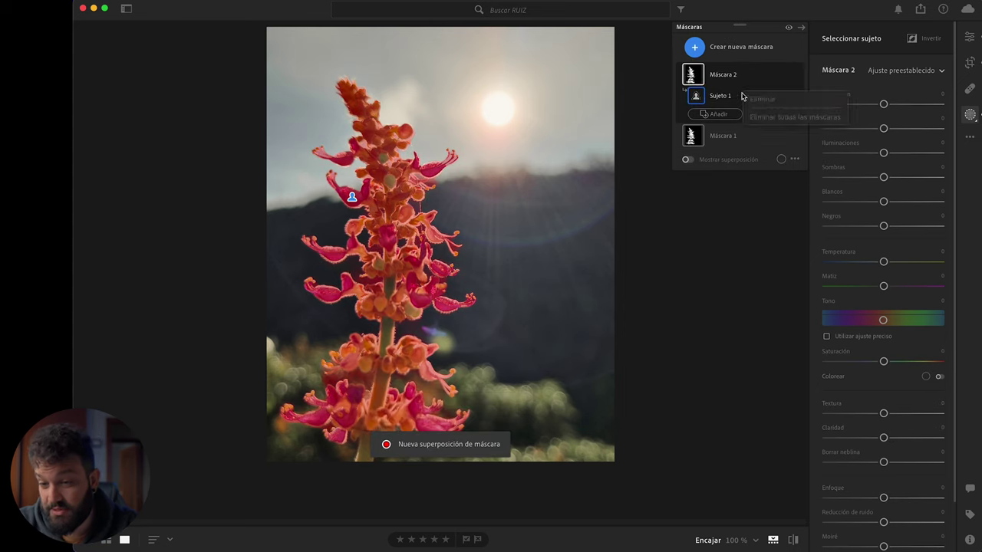
left_click(915, 40)
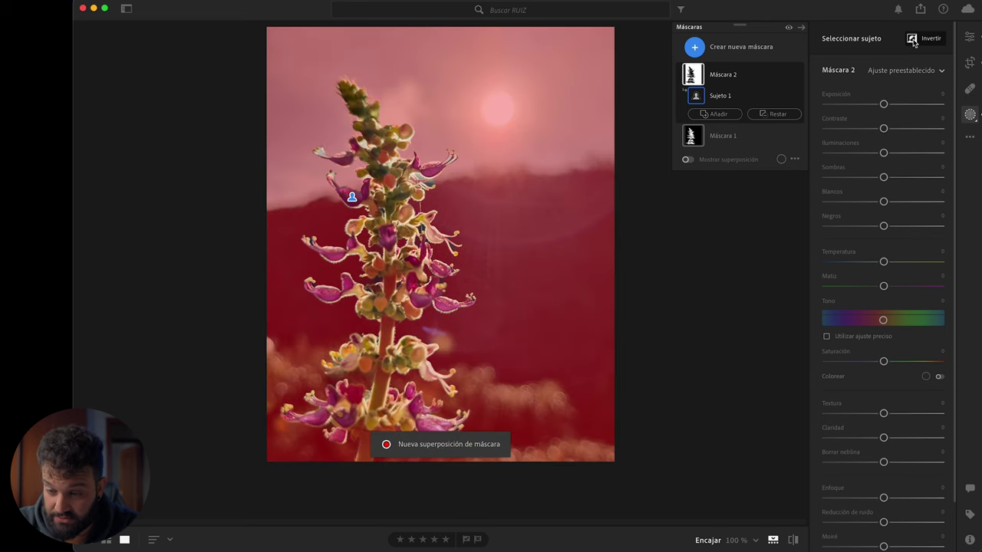
left_click_drag(883, 362, 876, 361)
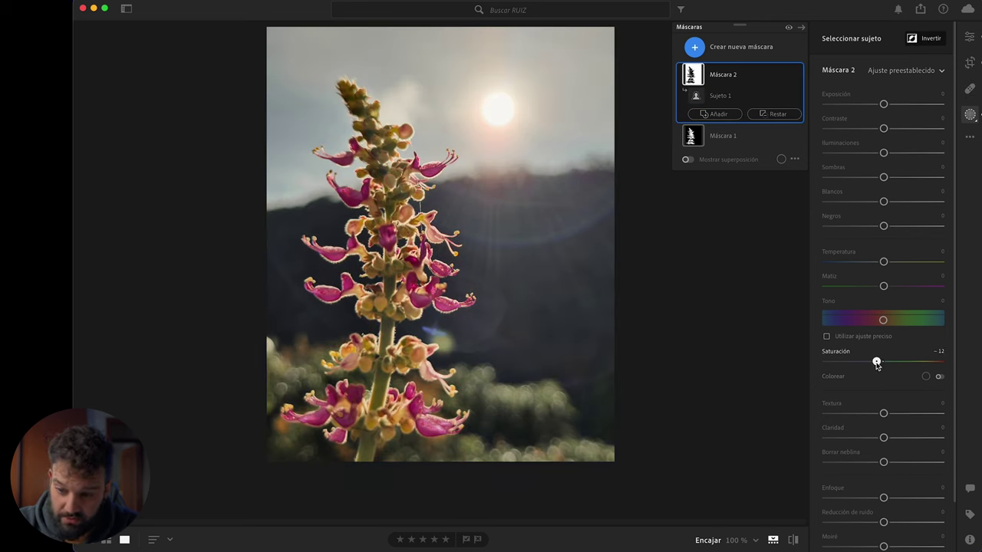
left_click_drag(883, 412, 873, 412)
left_click_drag(871, 447, 871, 438)
left_click_drag(883, 498, 826, 499)
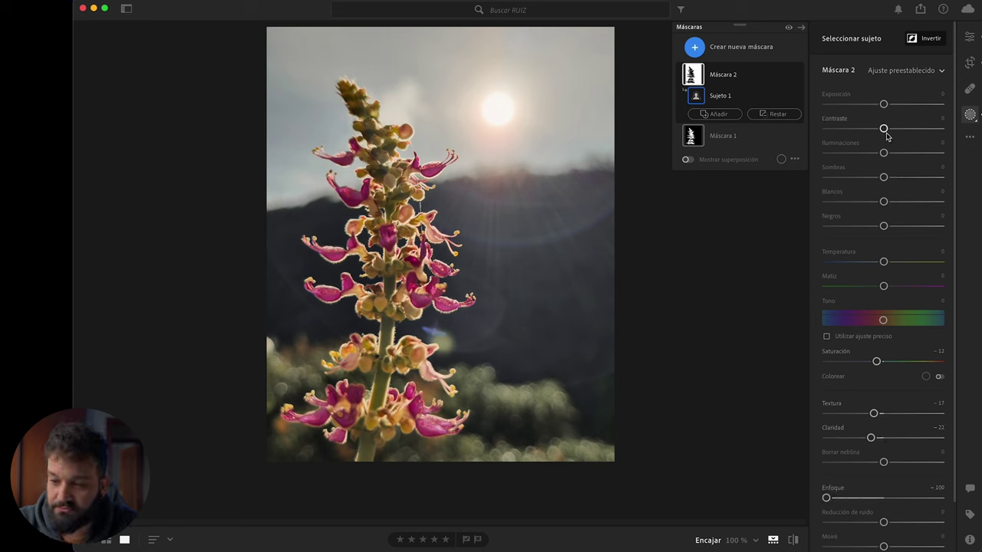
left_click_drag(883, 104, 882, 104)
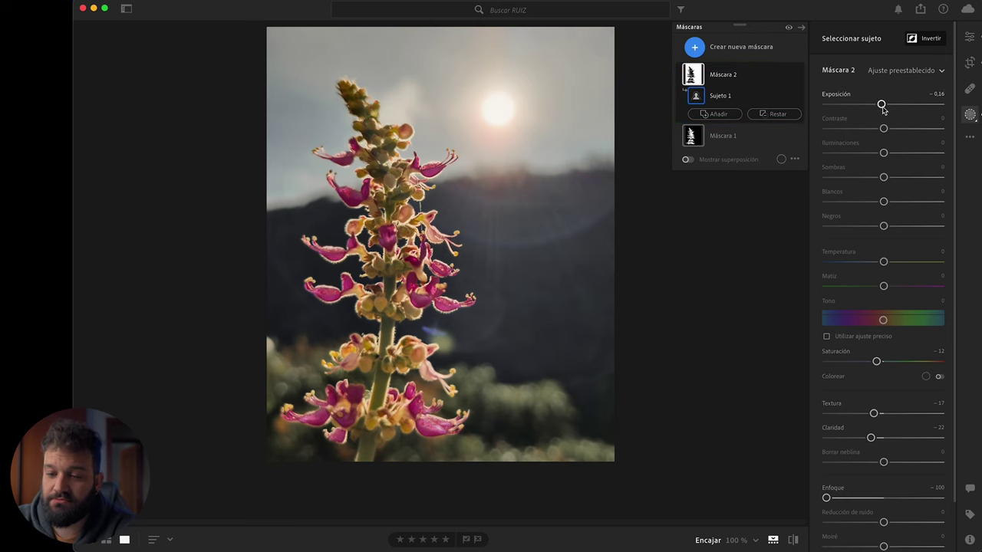
Exit masking and bring up the flower photo's versions
key("e")
left_click(884, 538)
mouse_move(693, 117)
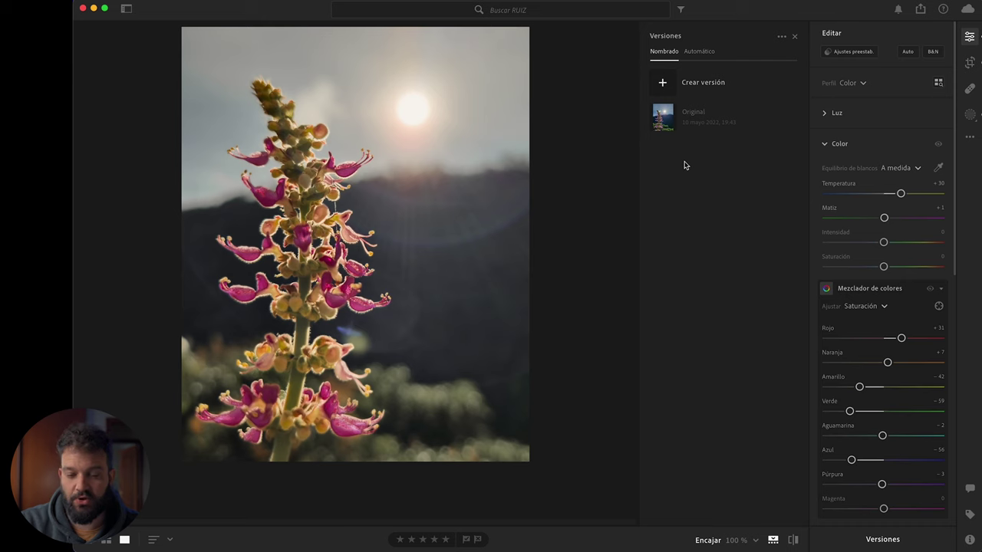
left_click(843, 115)
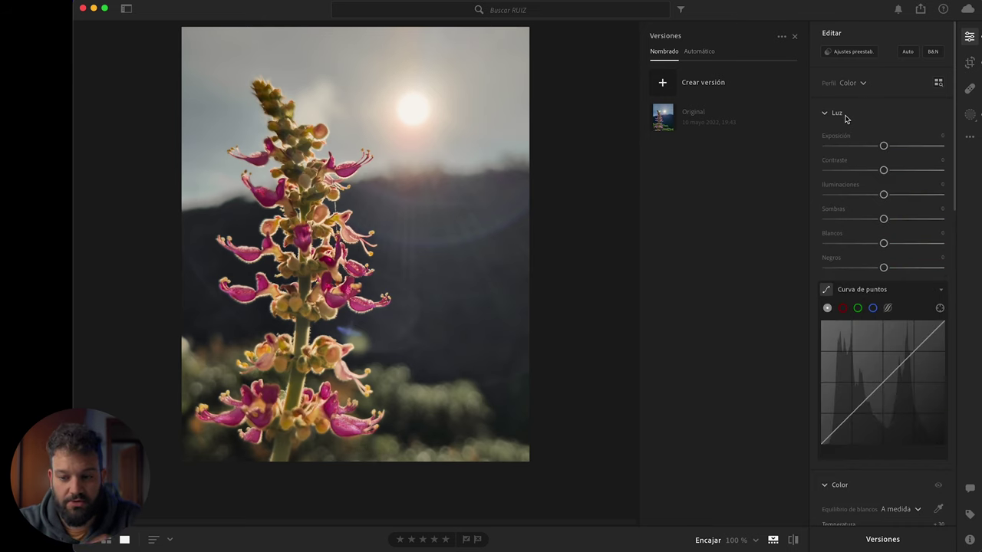
Add a linear gradient mask from the flower photo's right edge, then show the albums
left_click(846, 118)
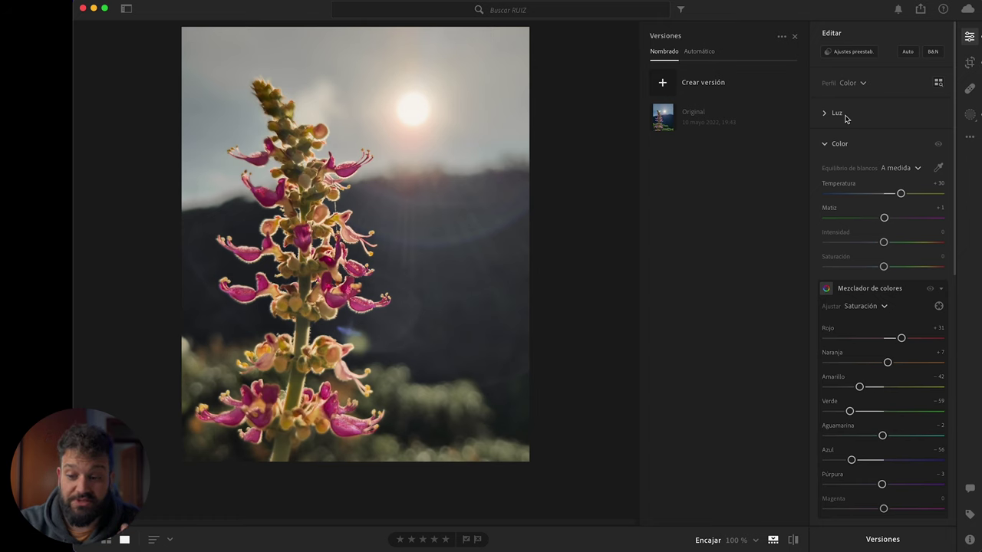
left_click(971, 114)
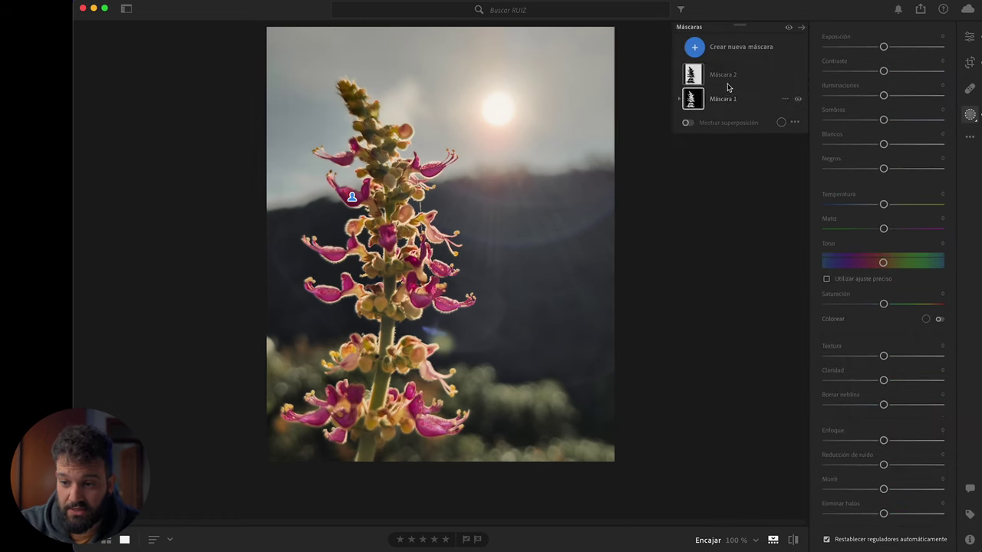
left_click(739, 46)
key("l")
left_click_drag(623, 249, 392, 370)
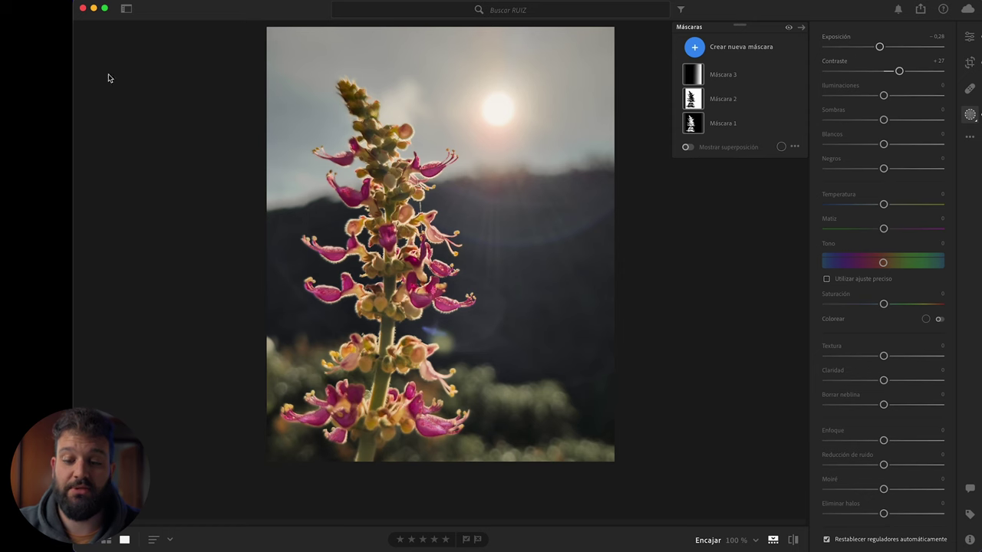
left_click(126, 9)
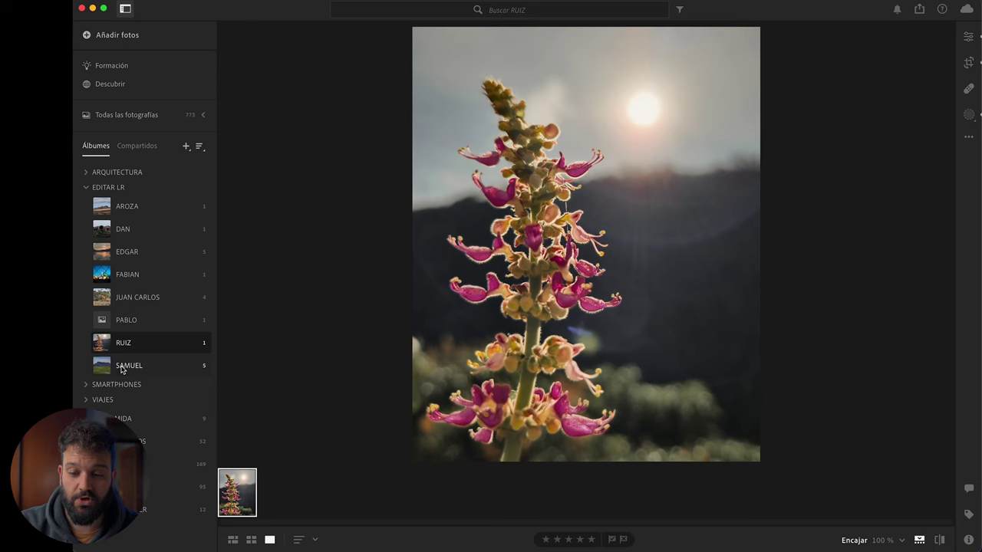
Open the five-photo landscape album and browse the filmstrip to its mountain photo
left_click(123, 366)
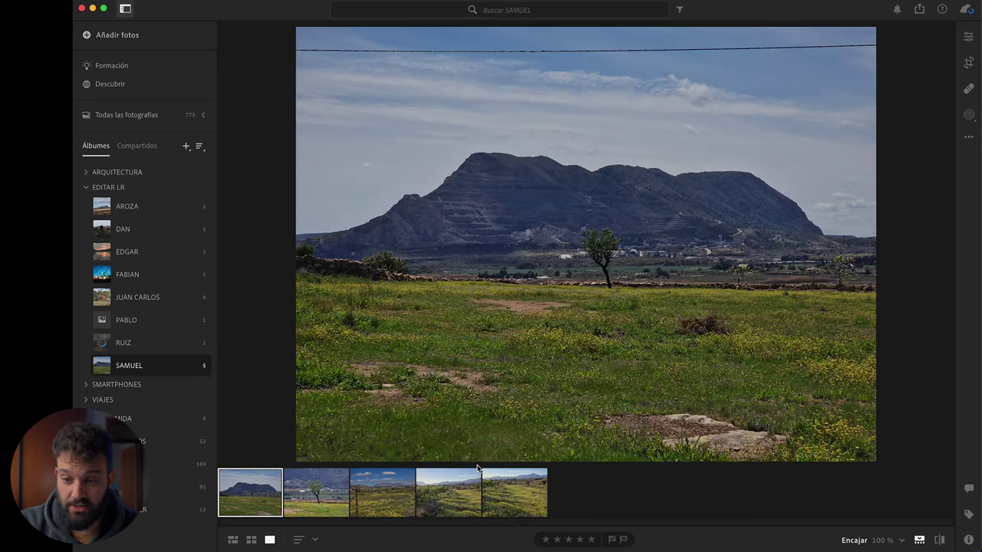
left_click(295, 497)
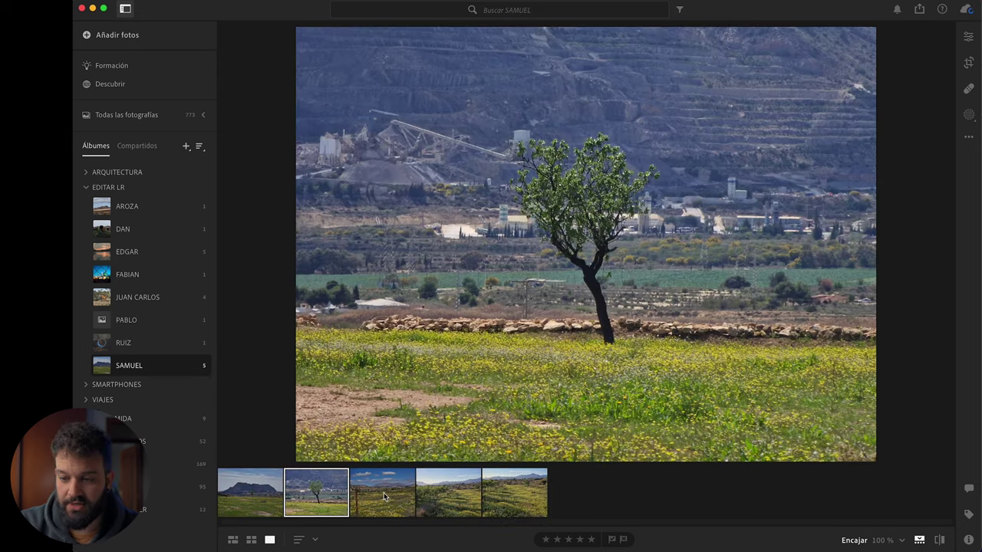
left_click(371, 499)
left_click(288, 495)
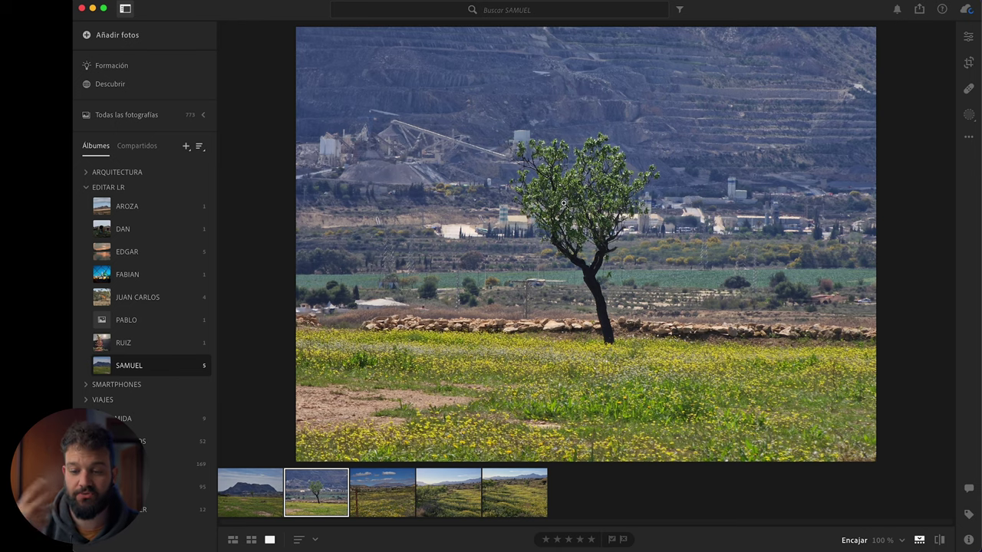
left_click(263, 497)
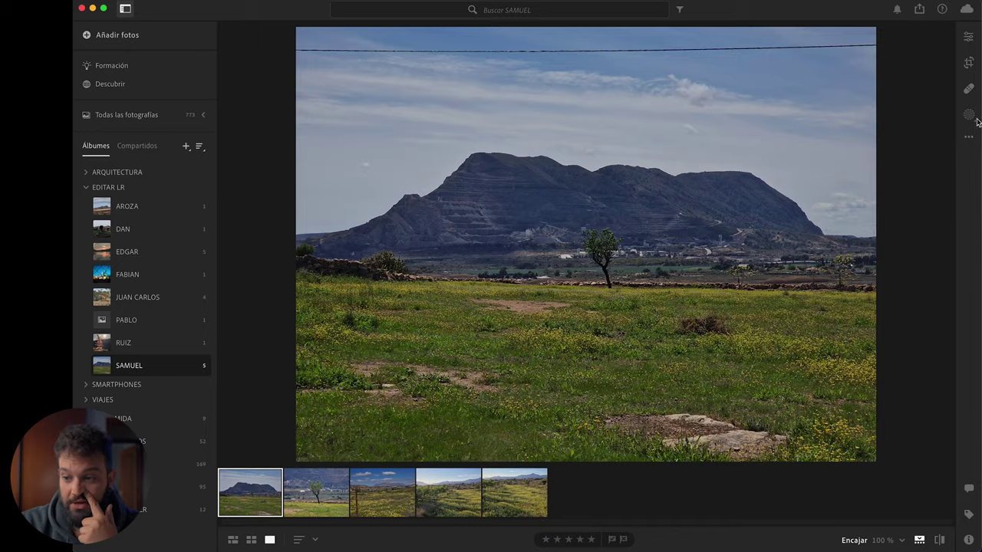
left_click(968, 88)
Heal out the power line across the mountain photo's sky with a smaller brush
key("bracketleft")
key("bracketleft")
key("bracketleft")
left_click_drag(143, 50, 742, 44)
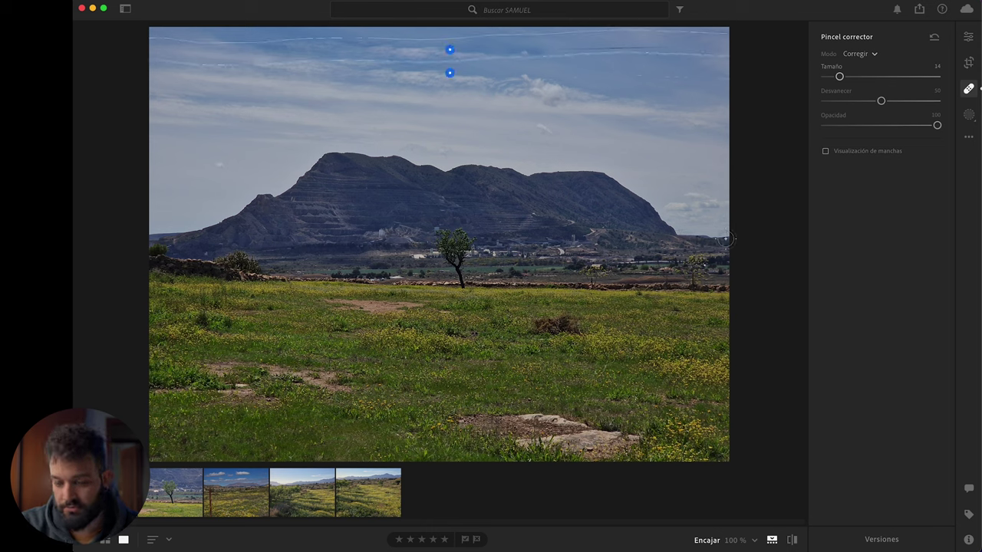
key("super+z")
key("bracketleft")
left_click_drag(147, 51, 737, 44)
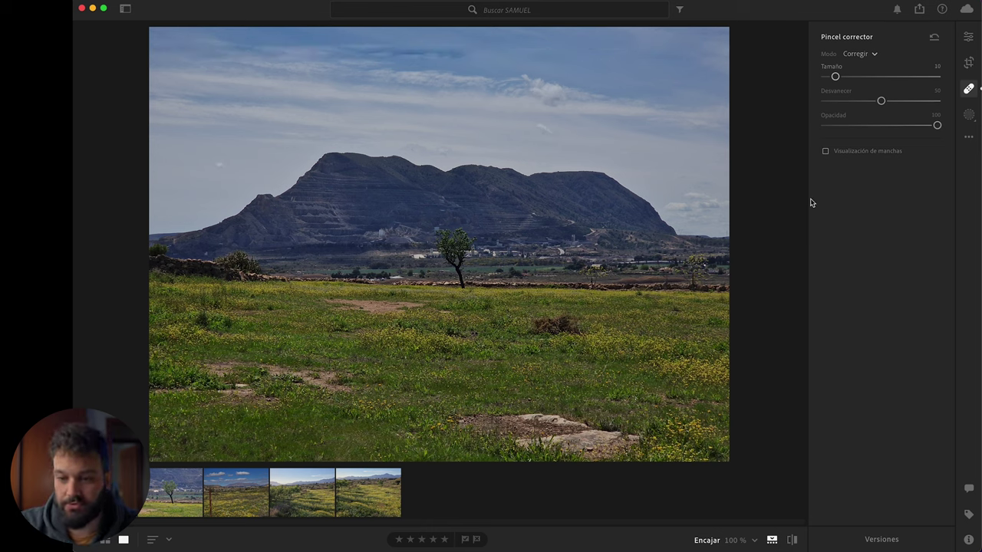
Crop the mountain photo to 16 x 9, shifting the frame down
left_click(969, 63)
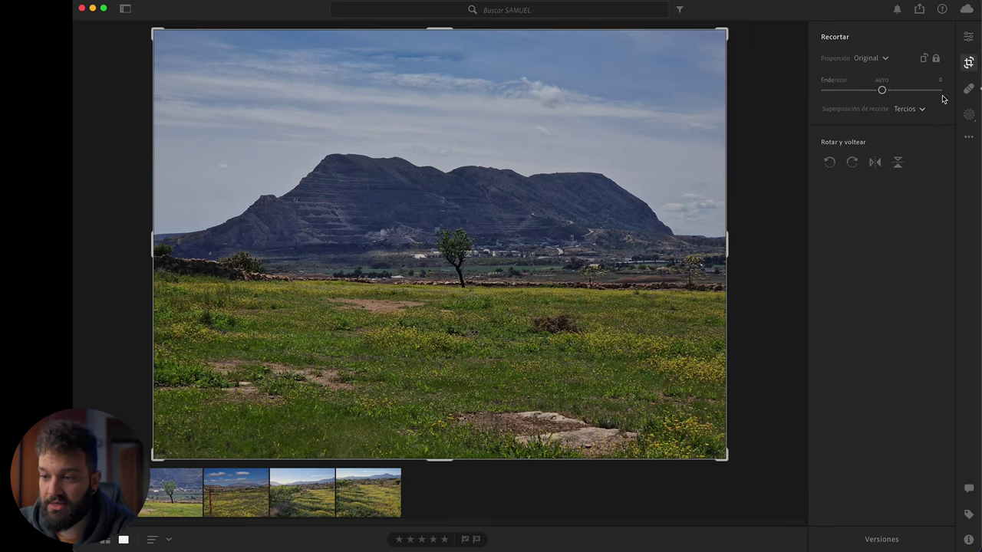
left_click(879, 59)
left_click(883, 235)
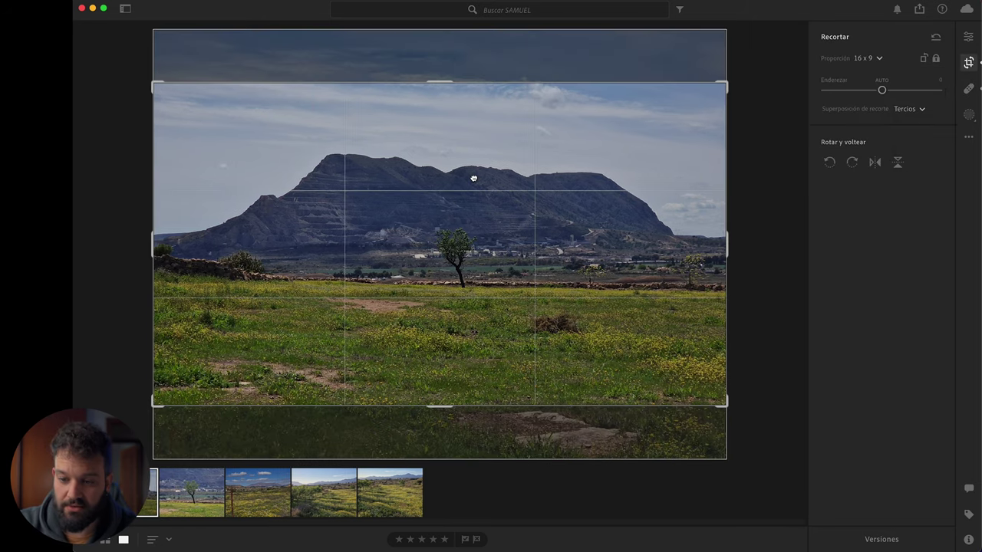
left_click_drag(473, 178, 475, 204)
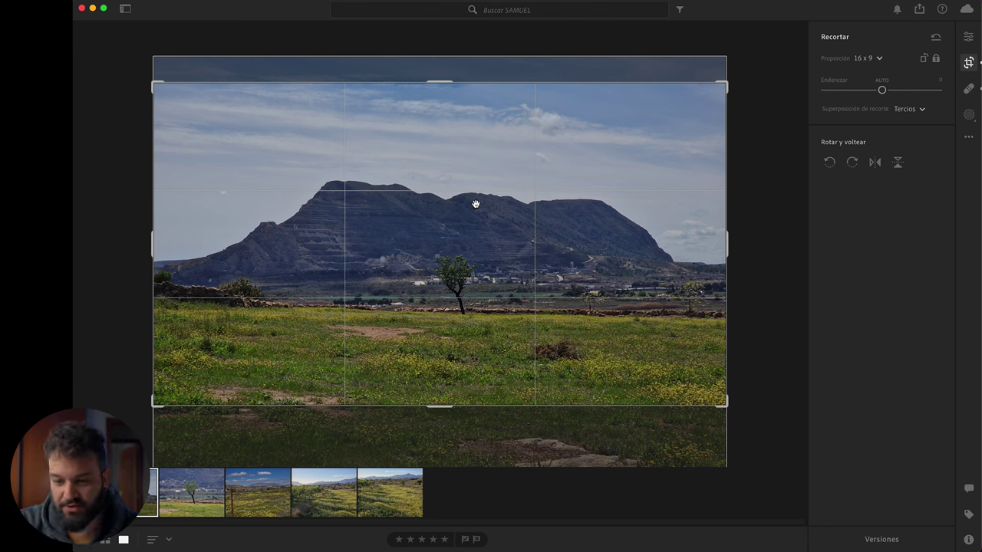
key("e")
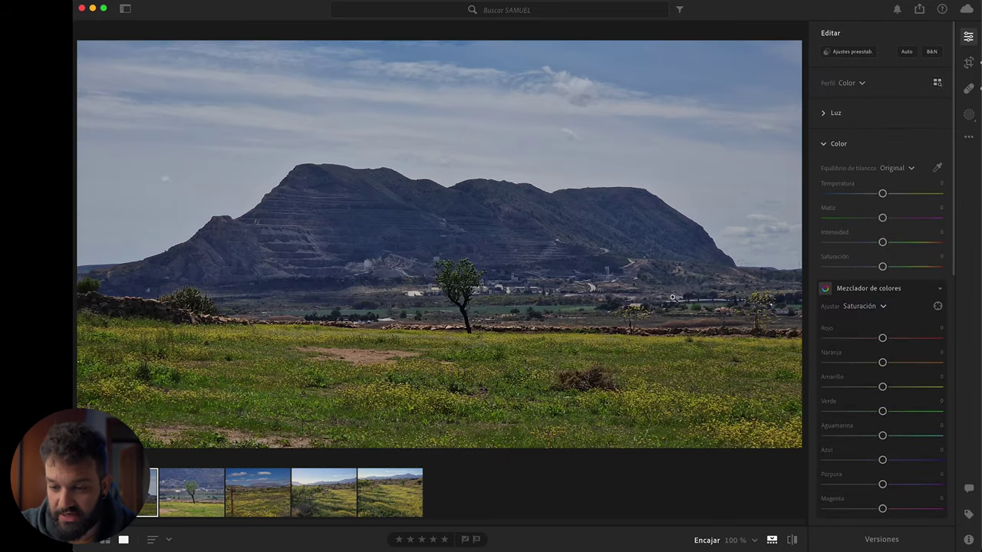
Warm the photo to Temperature +8 and add a Select Subject mask on the tree
left_click_drag(884, 194, 890, 194)
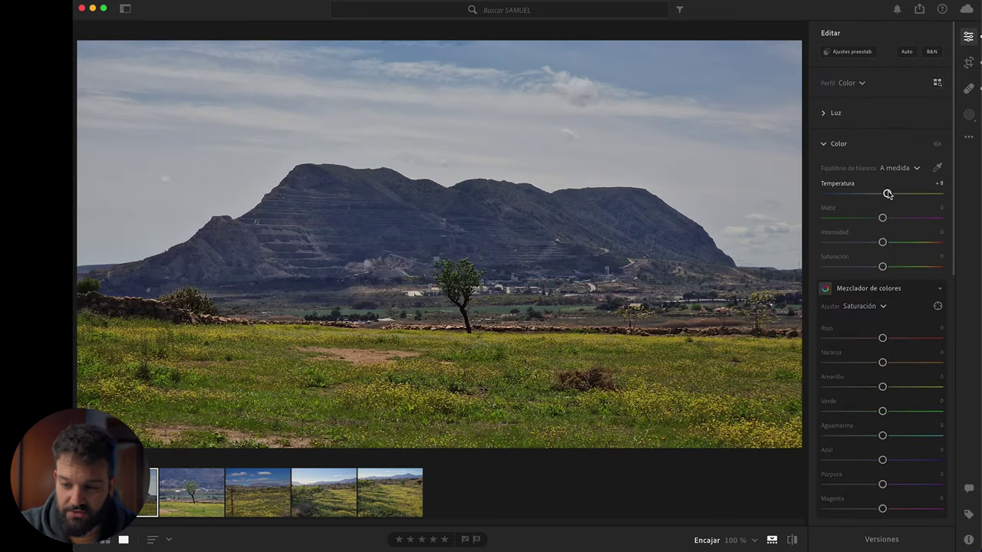
left_click(969, 114)
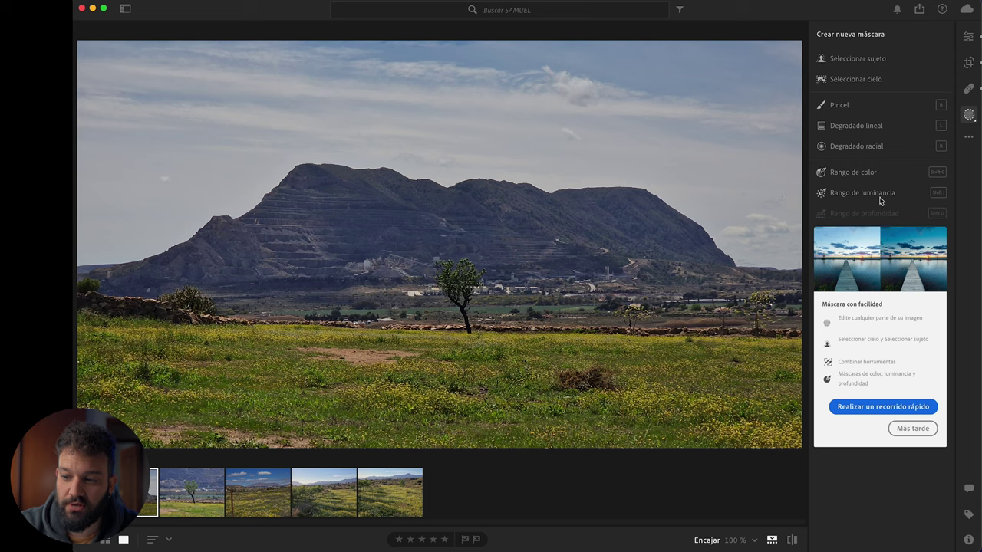
left_click(855, 61)
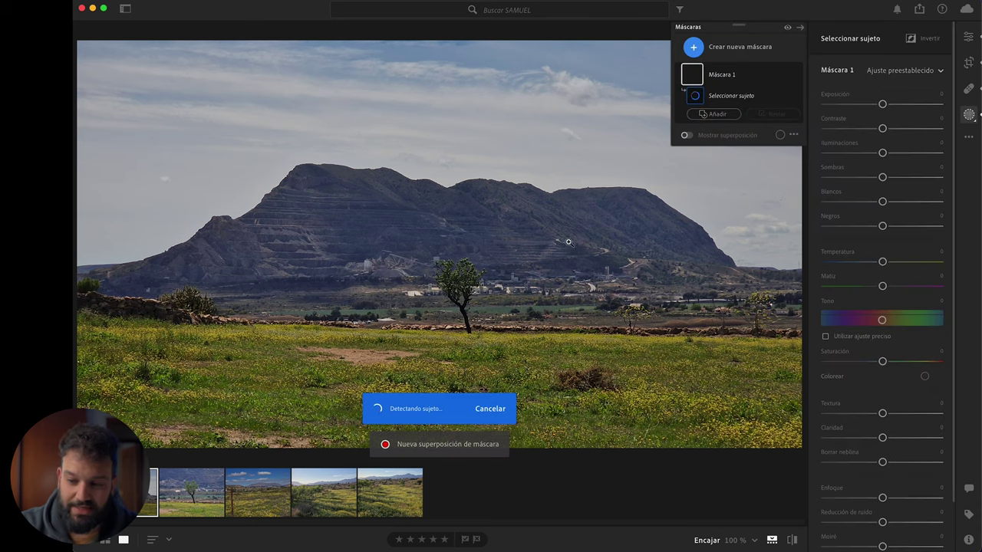
left_click(696, 135)
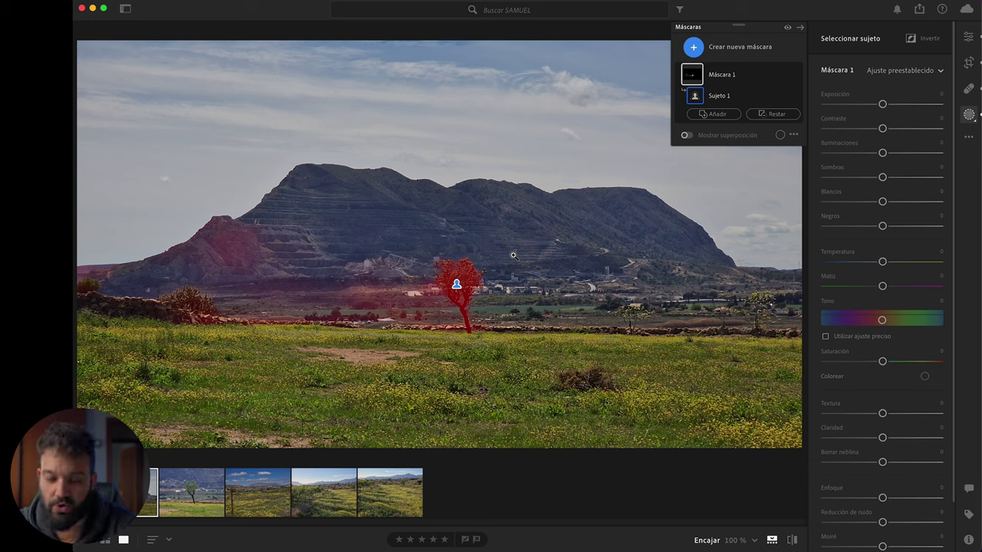
key("e")
Paint a brush mask over the mountain and warm it to Temperatura +27
left_click(969, 114)
left_click(736, 47)
left_click(721, 123)
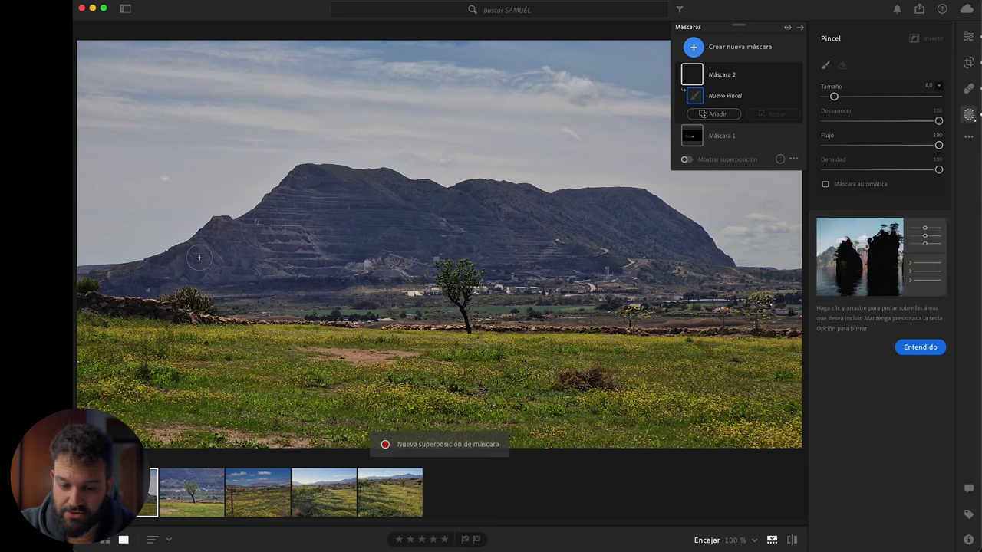
mouse_move(116, 280)
left_mouse_down()
mouse_move(338, 181)
mouse_move(641, 265)
mouse_move(599, 268)
mouse_move(507, 208)
mouse_move(301, 252)
mouse_move(347, 265)
mouse_move(340, 217)
mouse_move(235, 247)
mouse_move(221, 237)
mouse_move(606, 290)
mouse_move(579, 272)
mouse_move(649, 270)
left_mouse_up()
mouse_move(744, 284)
left_mouse_down()
mouse_move(620, 201)
mouse_move(340, 182)
mouse_move(142, 276)
mouse_move(253, 252)
mouse_move(344, 292)
left_mouse_up()
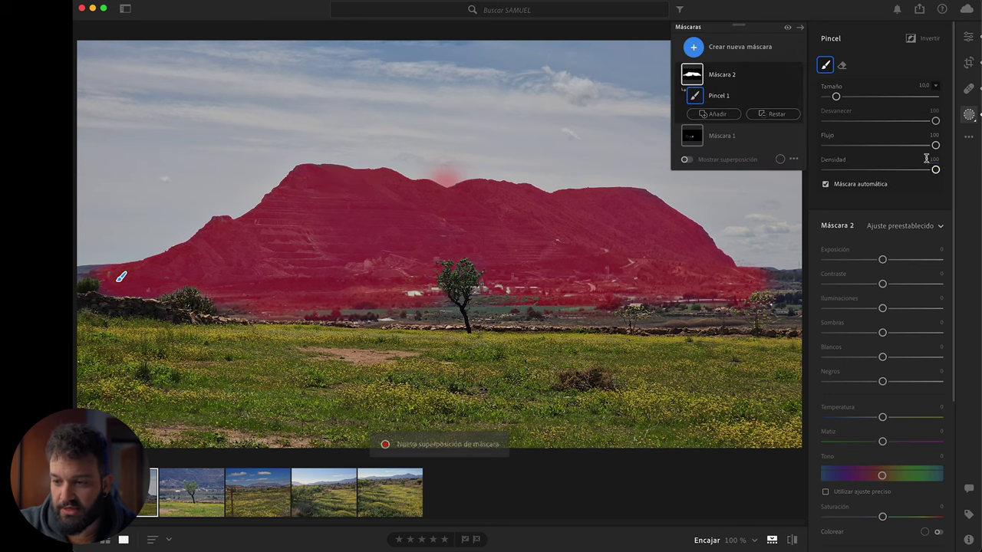
left_click_drag(882, 416, 900, 417)
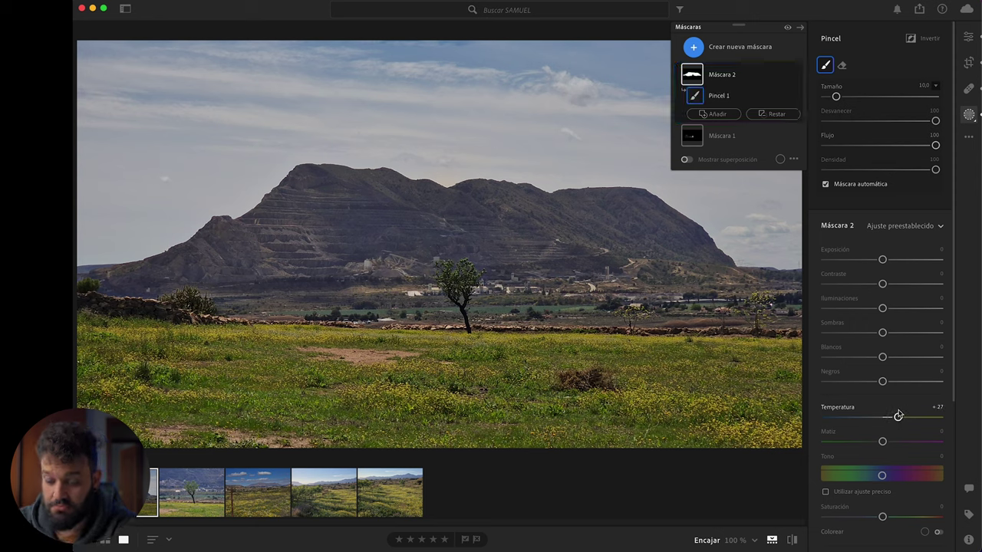
key("m")
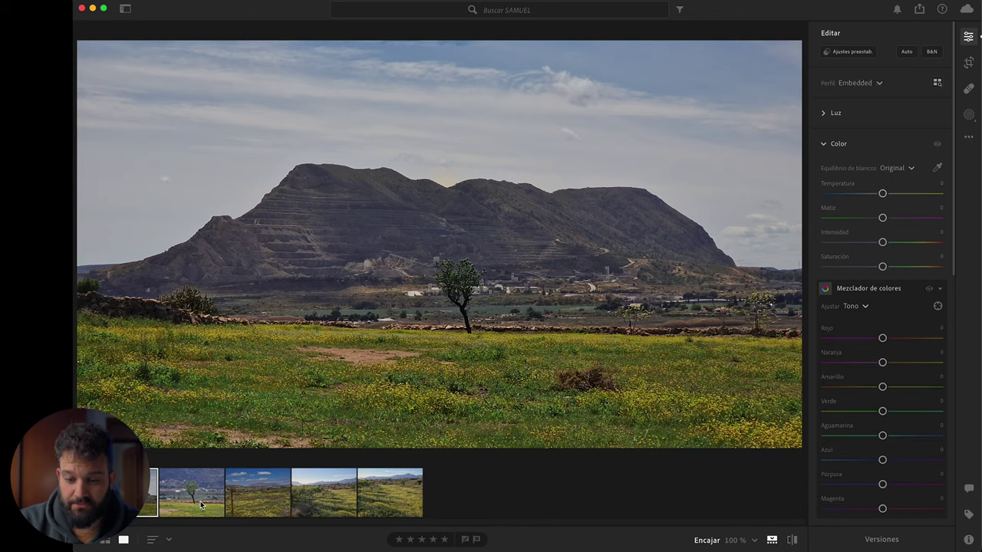
Warm the lone-tree close-up to Temperature +13, then open the fence-post photo in Crop
left_click(200, 501)
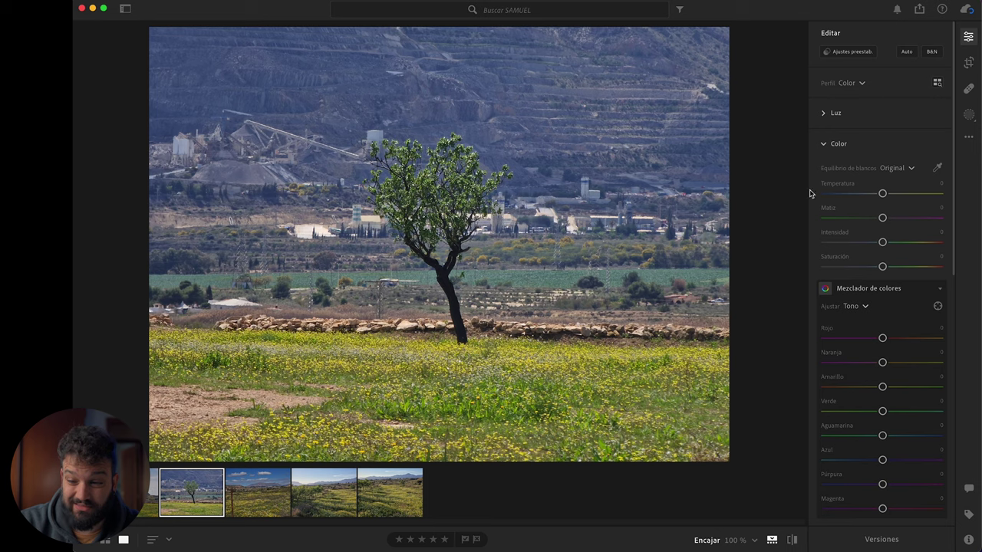
left_click_drag(882, 193, 890, 193)
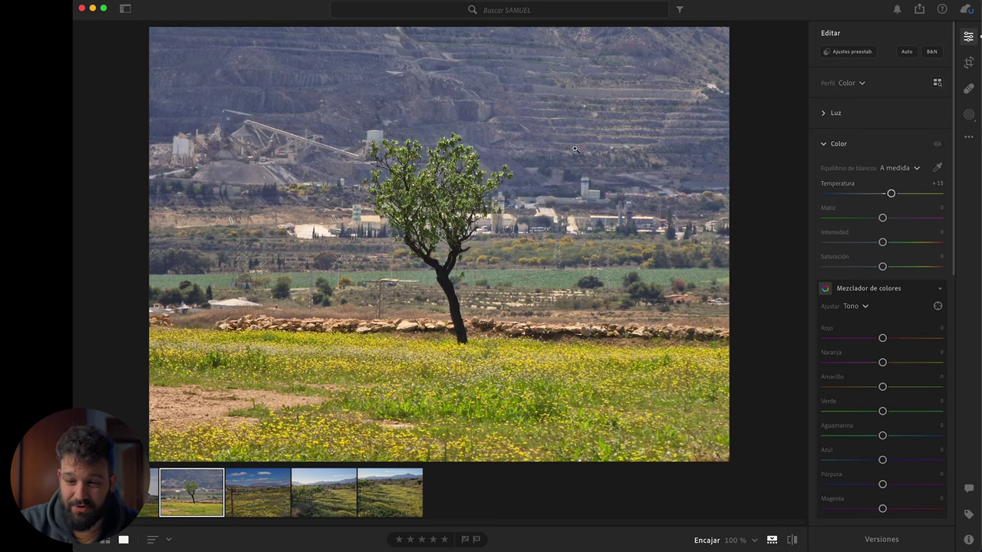
left_click_drag(891, 194, 889, 193)
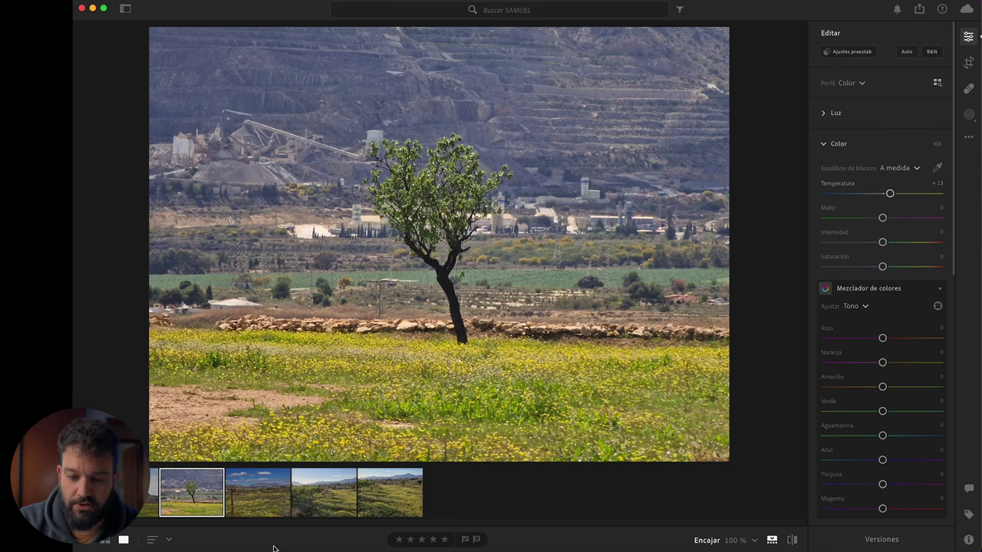
left_click(268, 516)
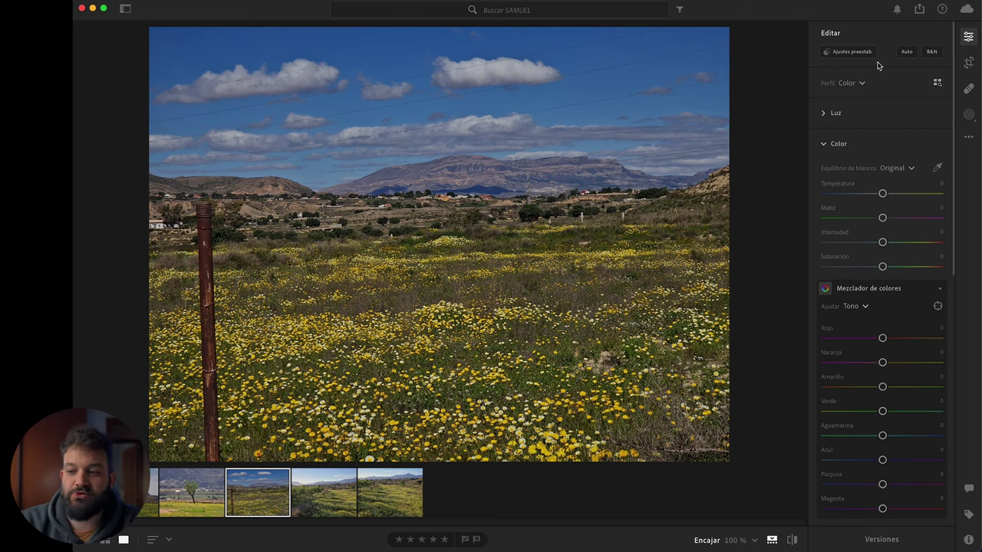
left_click(967, 63)
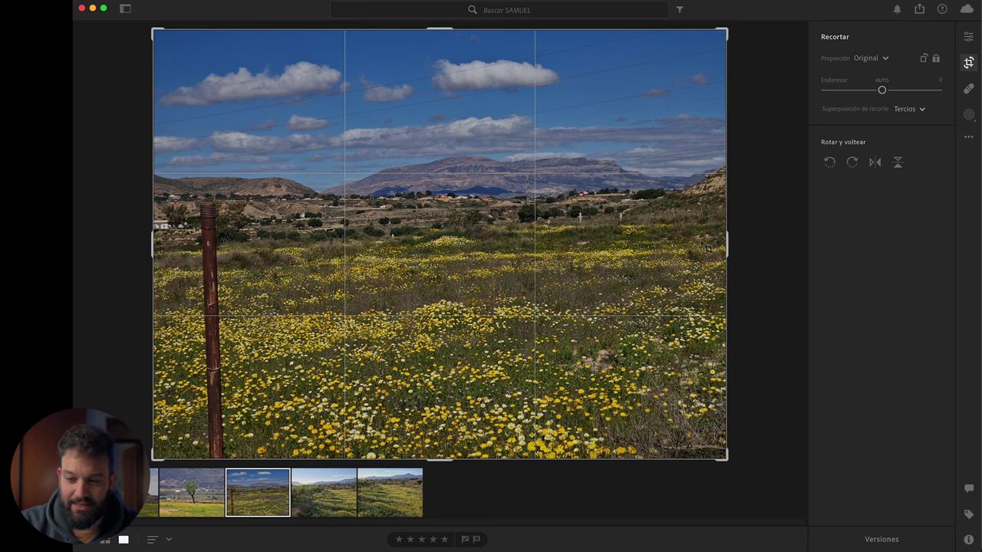
Straighten the flower-field photo slightly, apply it, and inspect the distant mountain zoomed in
left_click_drag(759, 196, 759, 205)
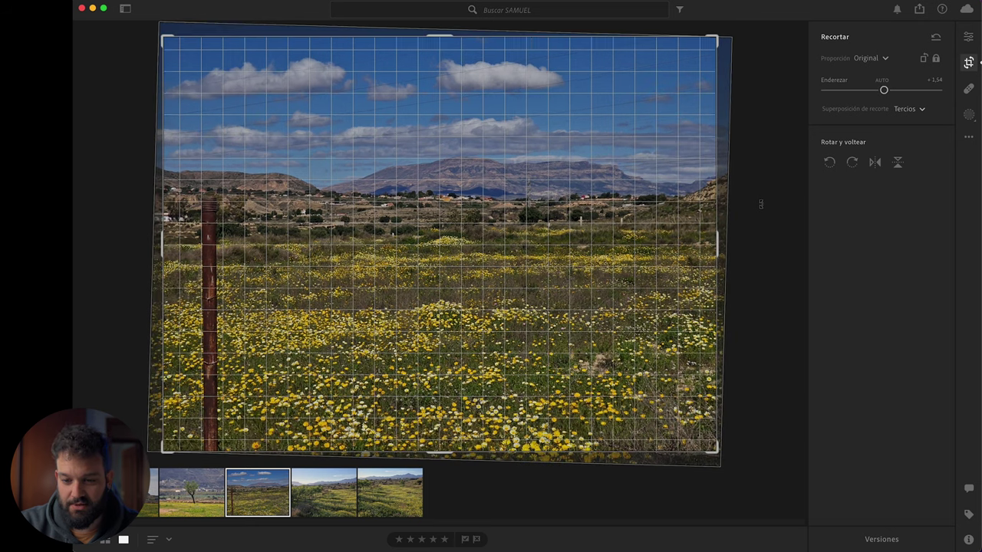
key("Return")
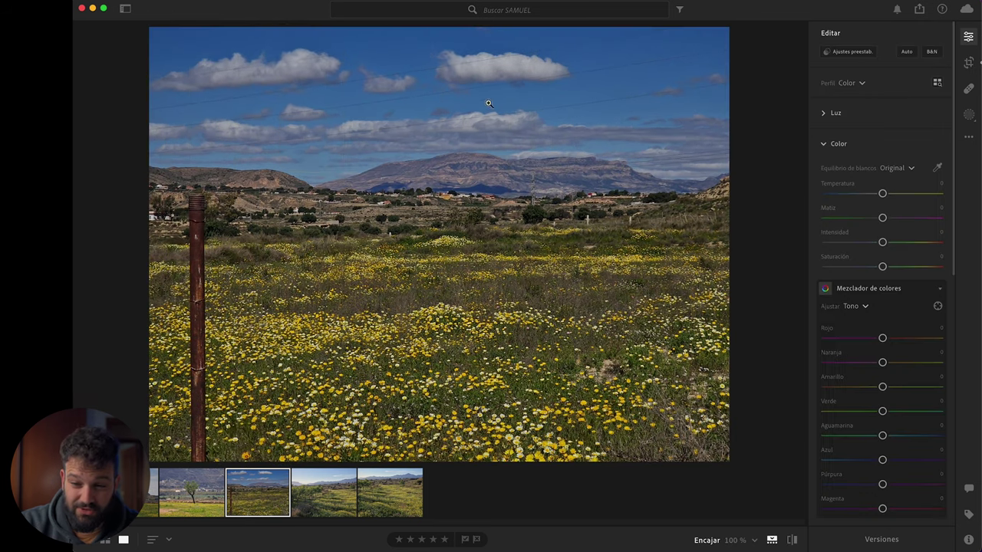
left_click_drag(488, 103, 548, 218)
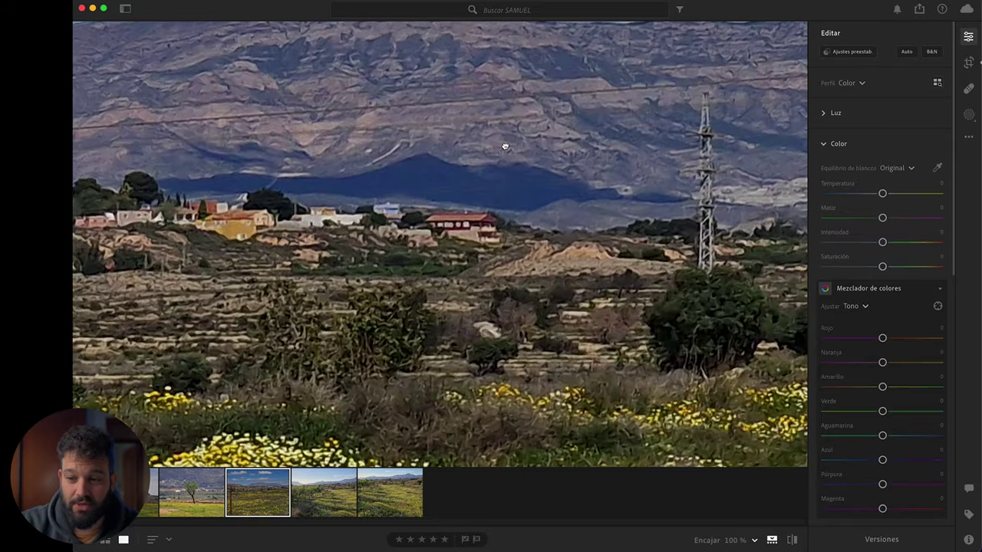
left_click_drag(548, 218, 503, 151)
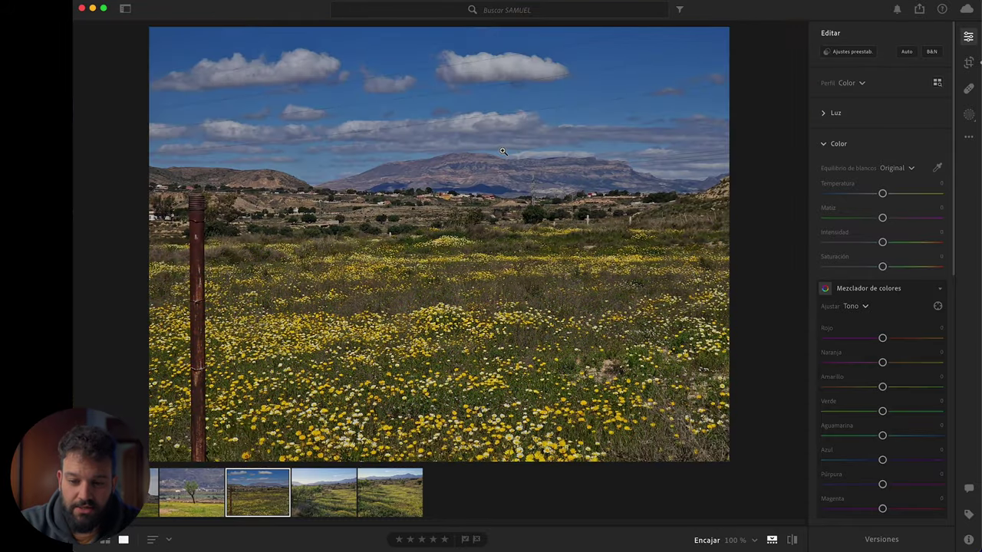
Level it to +2,26 and tighten the crop to exclude the fence post
left_click(978, 62)
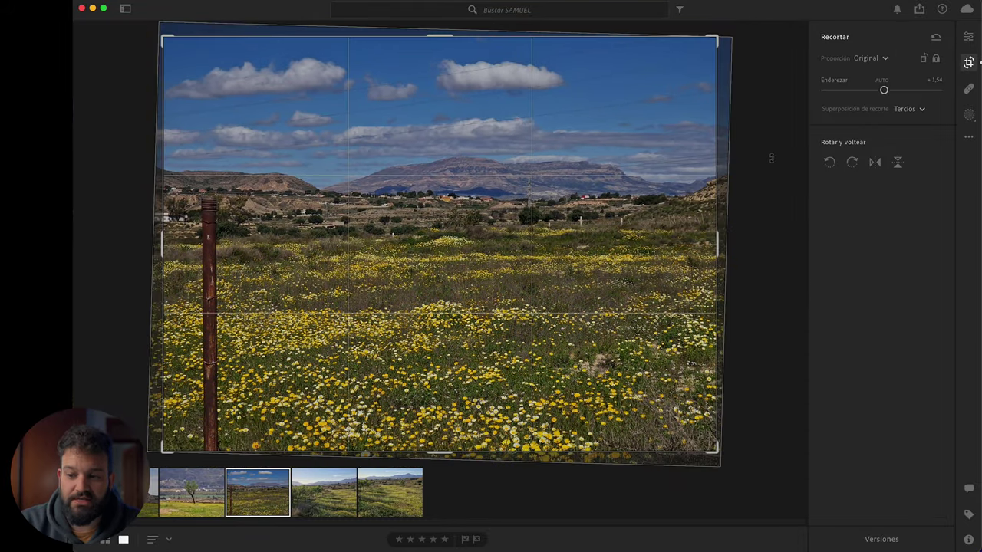
left_click_drag(764, 162, 764, 164)
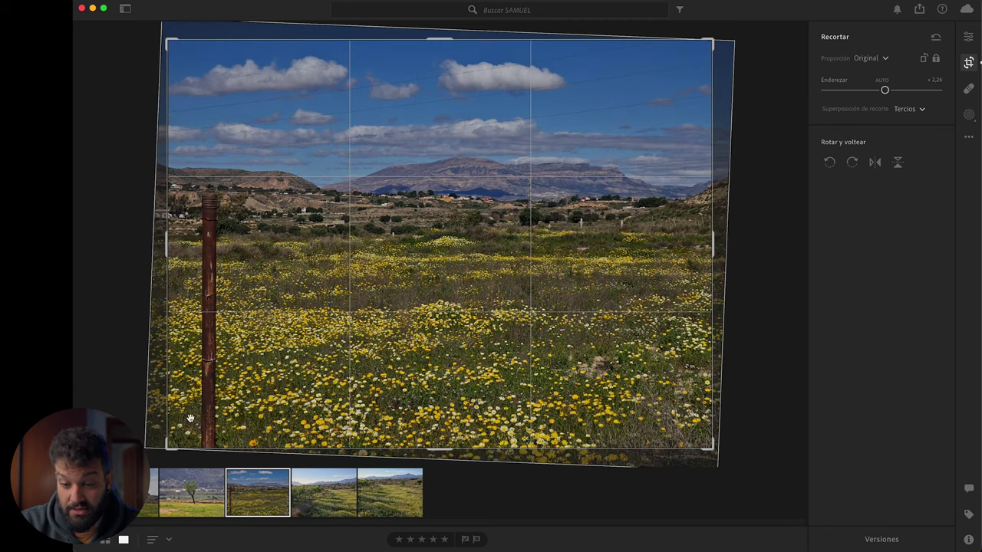
mouse_move(168, 446)
left_mouse_down()
mouse_move(228, 405)
mouse_move(168, 420)
left_mouse_up()
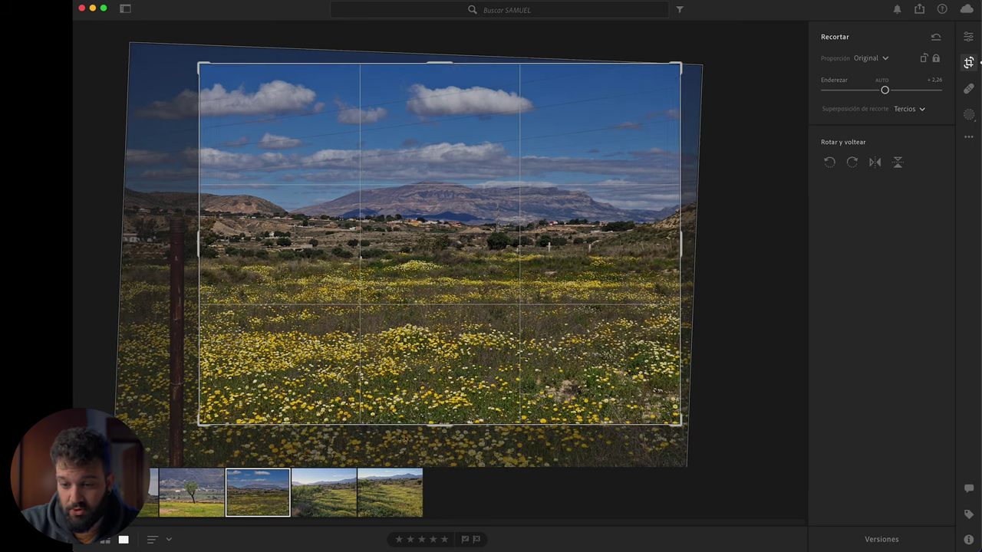
left_click_drag(441, 424, 439, 383)
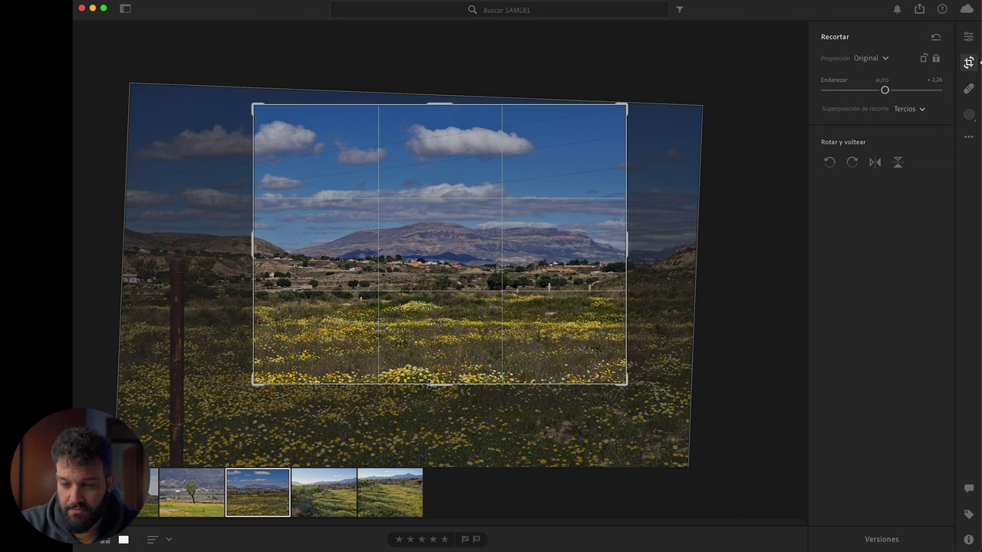
left_click_drag(439, 383, 429, 404)
key("Return")
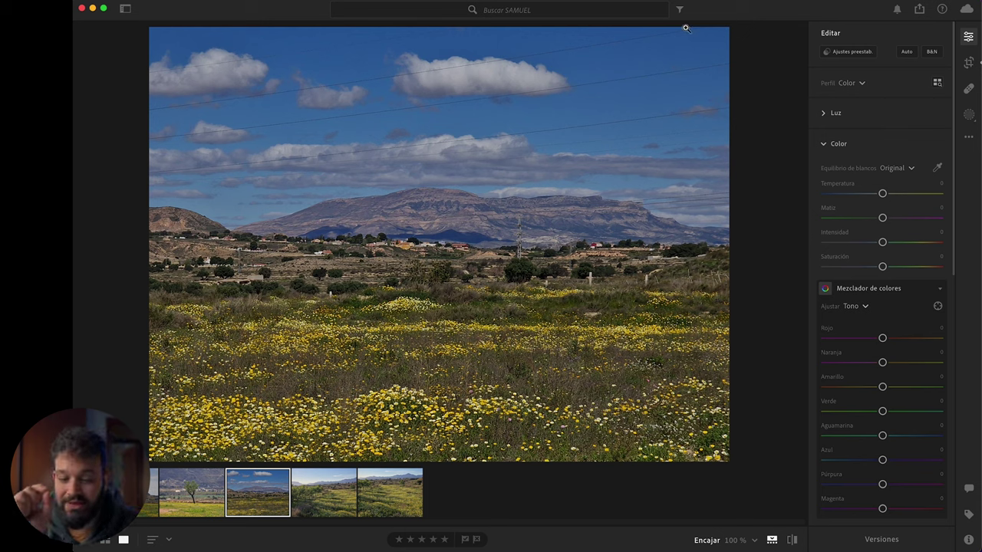
Set Temperatura +5 and Matiz −9, check detail at 100%, then open the orchard photo
left_click_drag(882, 193, 886, 195)
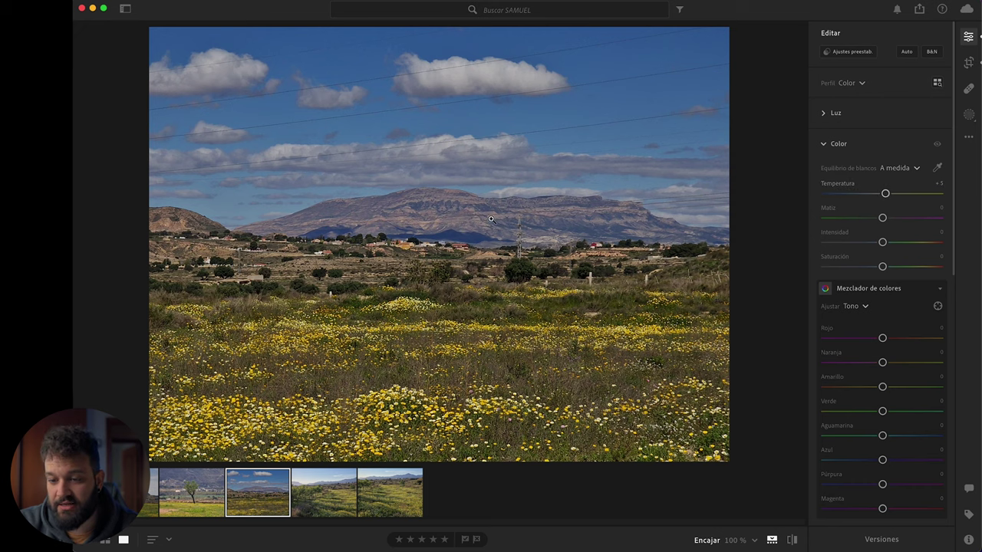
left_click(464, 224)
left_click(533, 232)
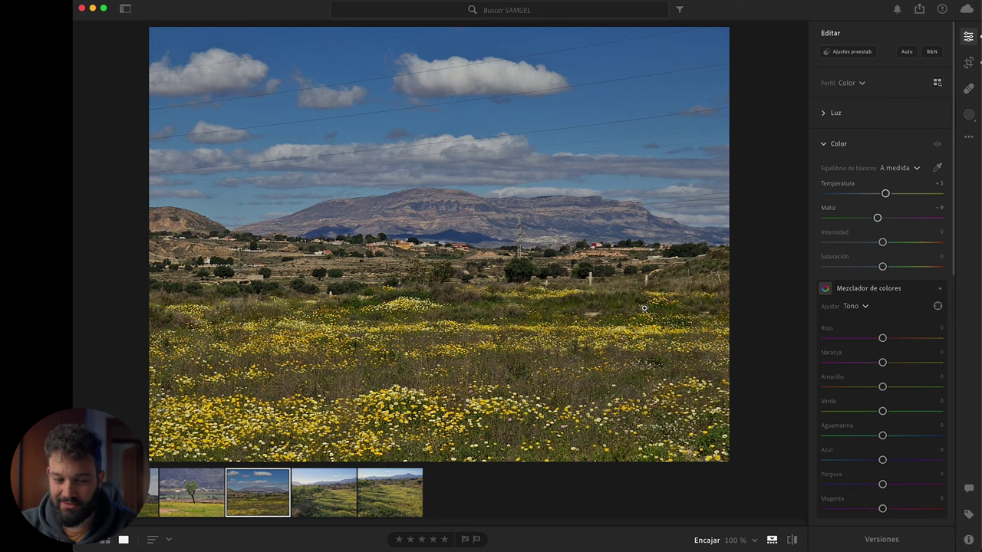
left_click(318, 512)
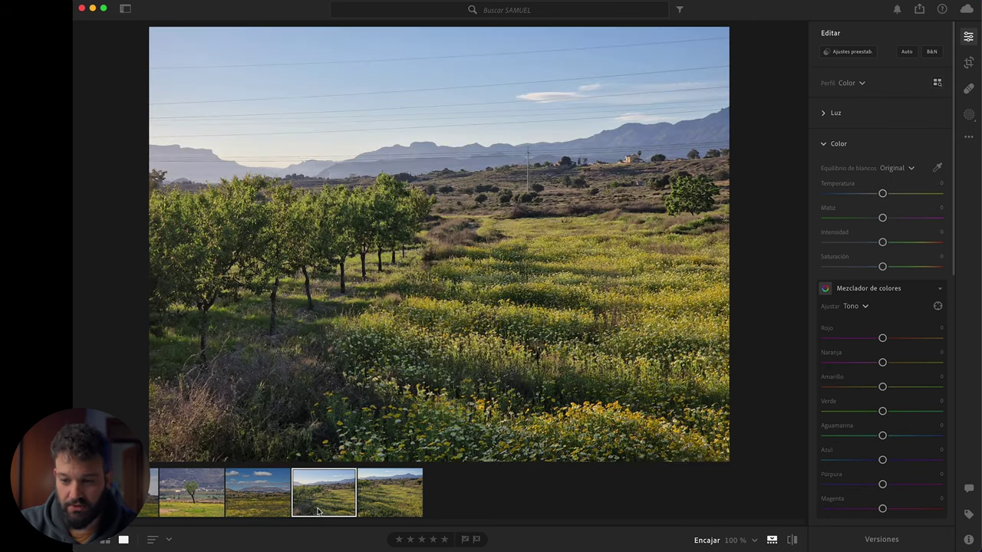
Flag the orchard photo as a pick, then open the lone-tree photo
left_click(387, 494)
left_click(152, 494)
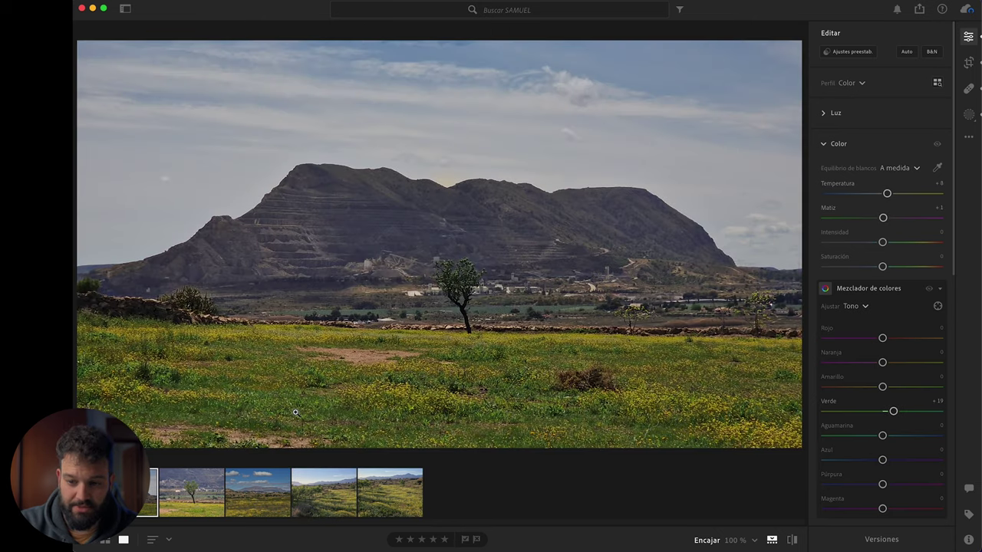
left_click(315, 484)
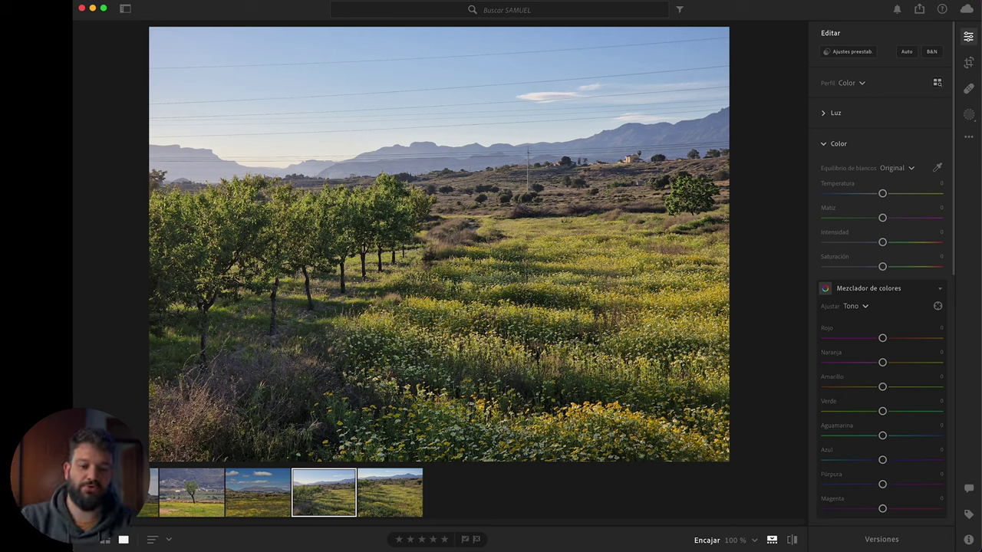
left_click(465, 540)
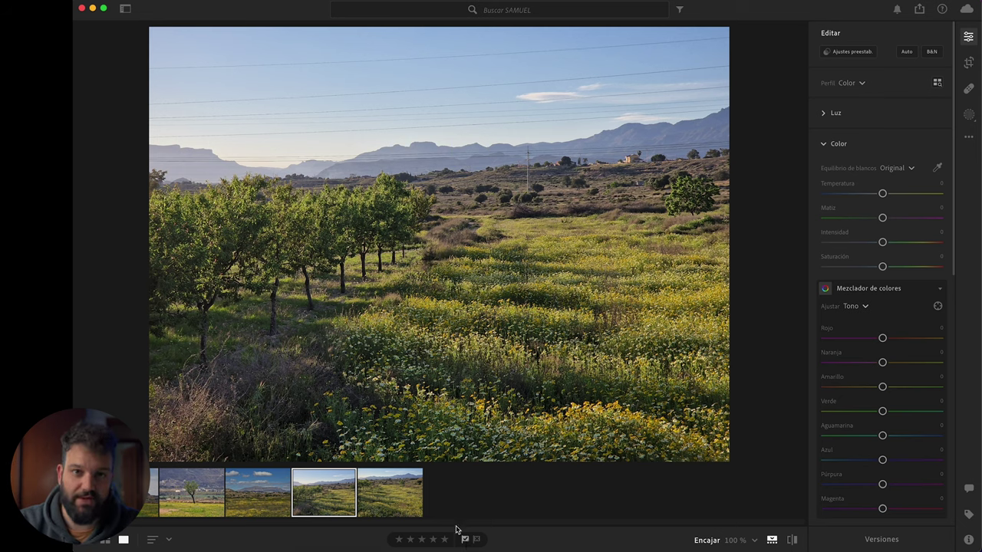
left_click(391, 502)
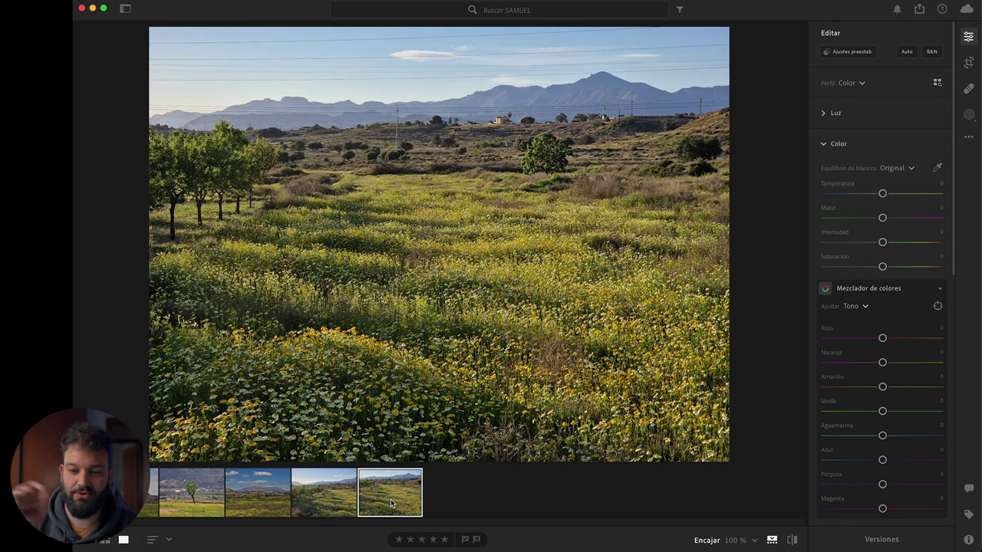
left_click(198, 502)
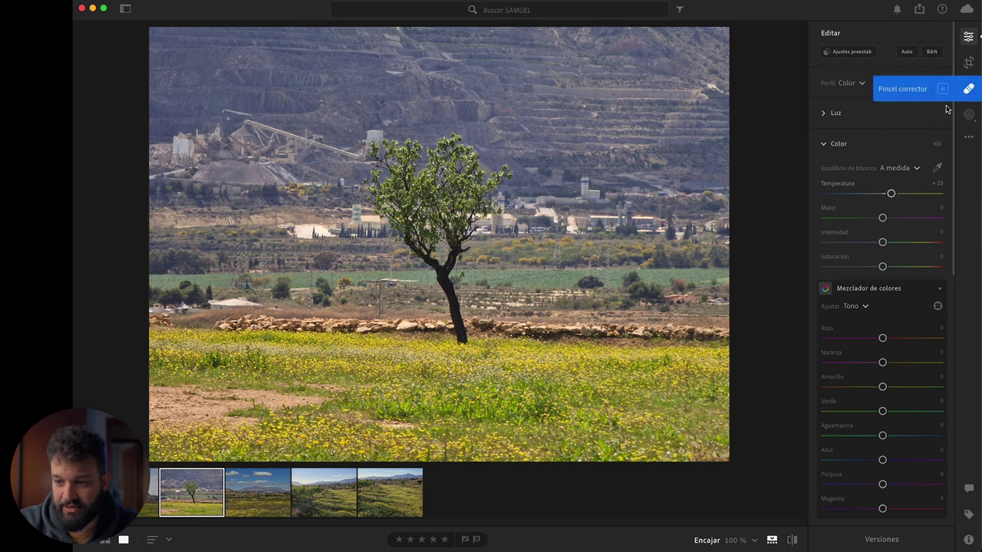
Set the lone-tree photo's Exposure to −0.91, Contrast to +35 and Shadows to +17
left_click(838, 144)
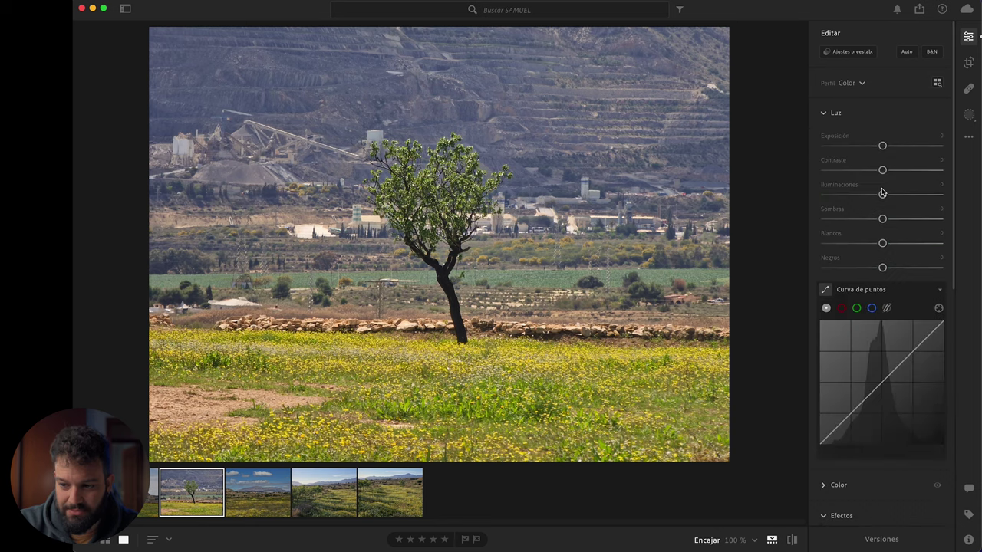
mouse_move(882, 146)
left_mouse_down()
mouse_move(872, 146)
mouse_move(896, 170)
left_mouse_up()
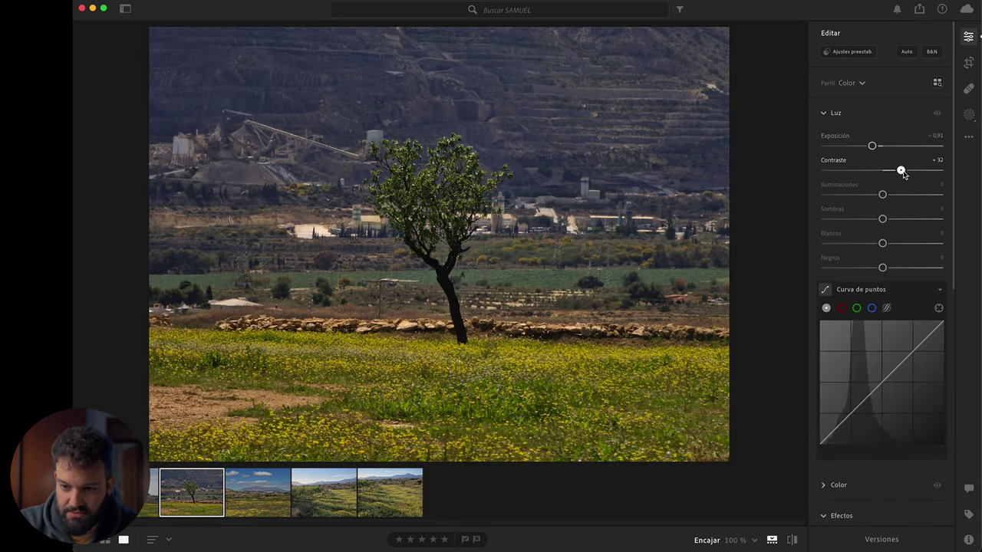
left_click_drag(882, 219, 891, 219)
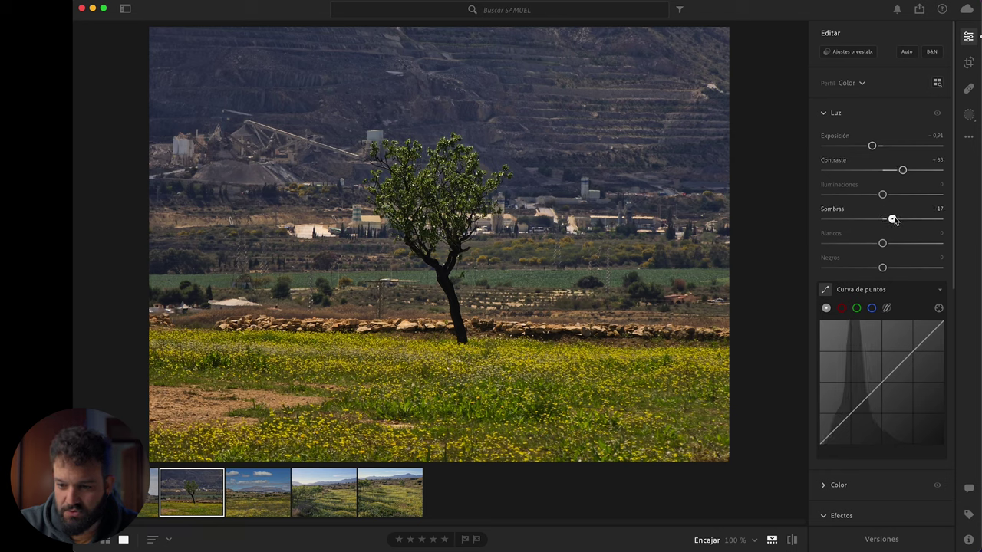
scroll(886, 376, "down", 3)
scroll(886, 376, "down", 3)
scroll(886, 380, "down", 4)
scroll(882, 379, "up", 5)
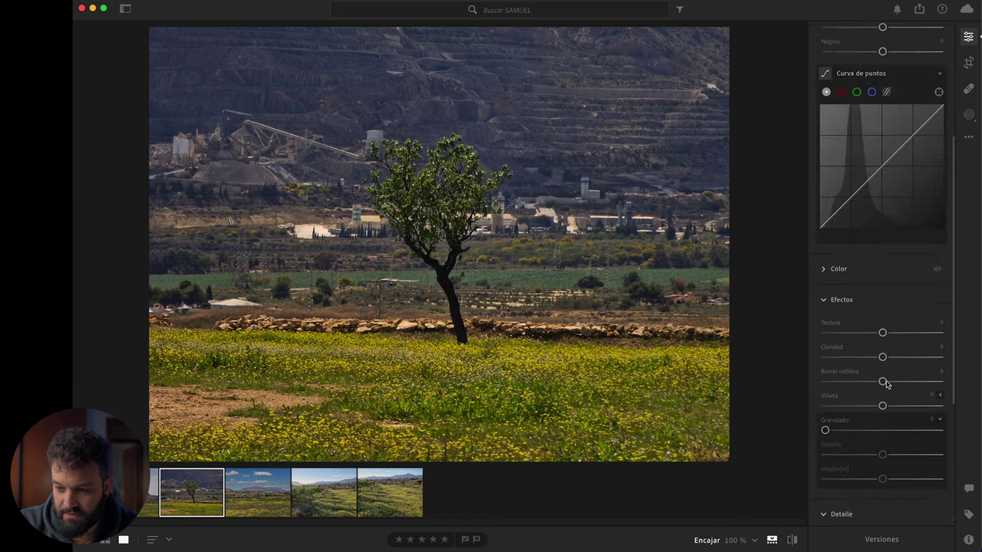
Lower the photo's Saturation to −16 and bring up the new-mask options
left_click(858, 274)
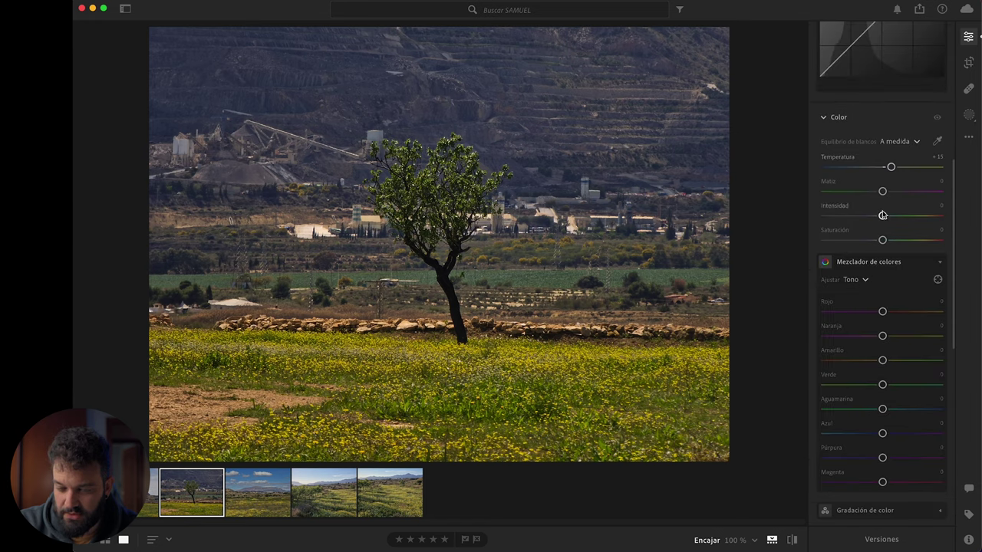
left_click_drag(878, 239, 879, 242)
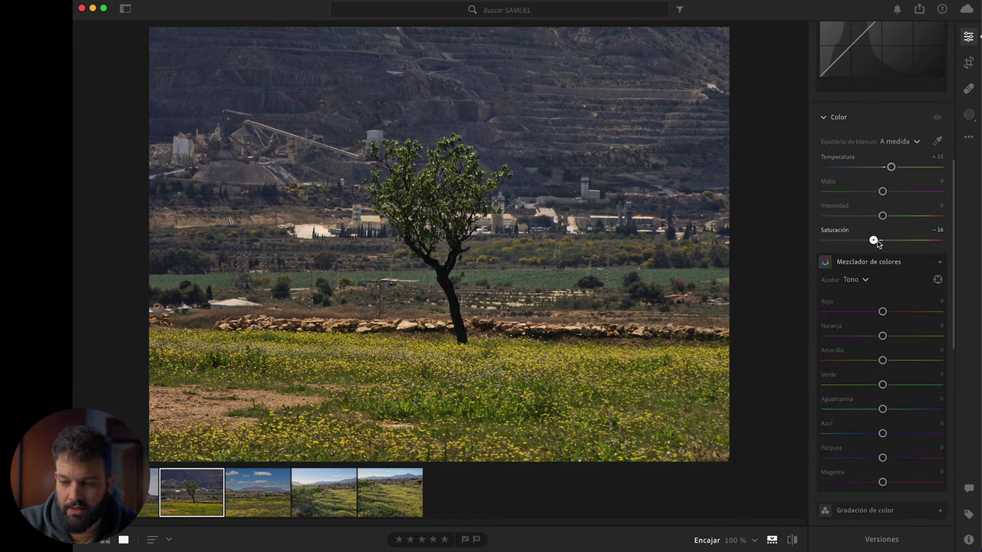
left_click(969, 114)
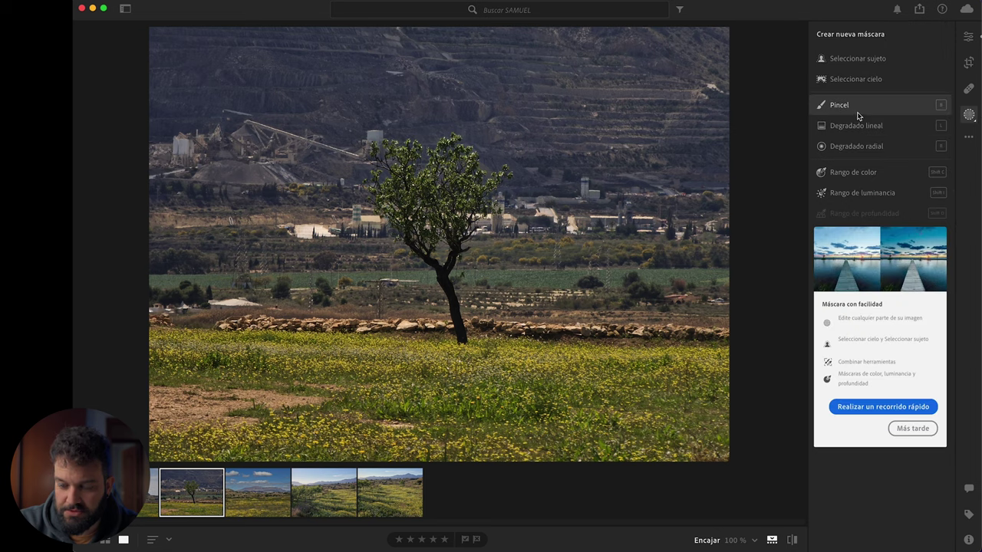
Subject-mask the tree: Exposure +0.68, Shadows +36, Saturation +72, Texture +42, Clarity +34, Sharpness +38
left_click(866, 66)
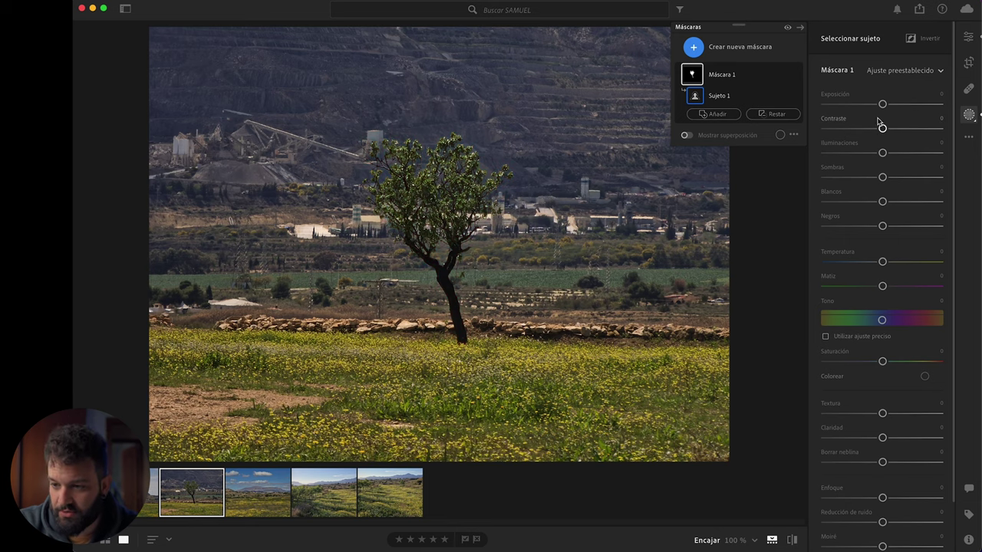
mouse_move(883, 106)
left_mouse_down()
mouse_move(918, 105)
mouse_move(892, 104)
left_mouse_up()
left_click_drag(884, 178, 903, 179)
left_click_drag(883, 363, 923, 363)
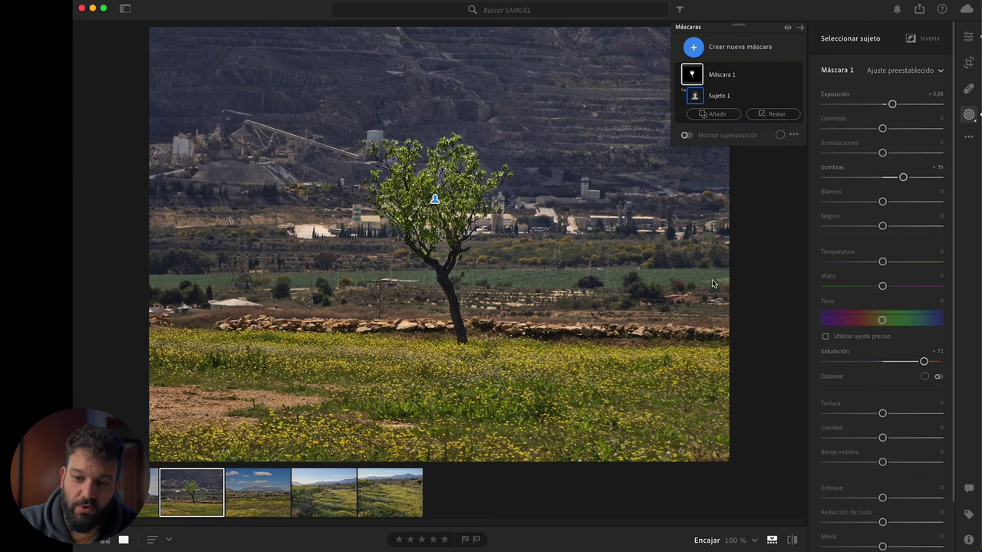
mouse_move(882, 414)
left_mouse_down()
mouse_move(900, 413)
mouse_move(902, 438)
left_mouse_up()
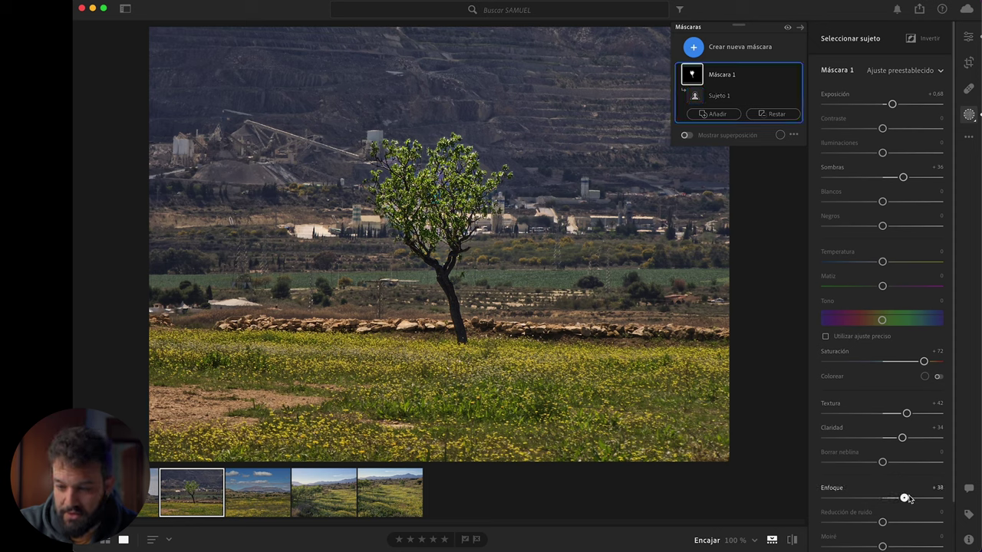
key("e")
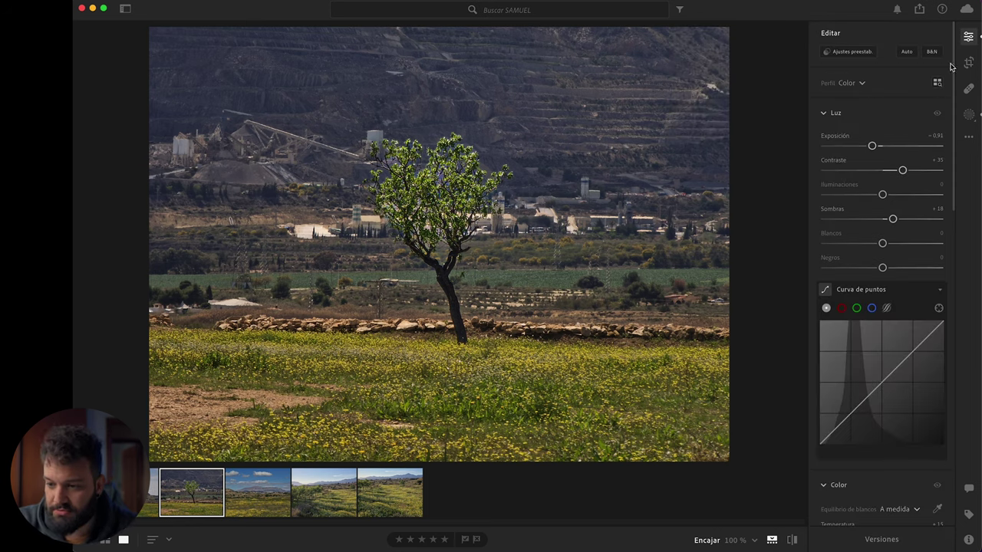
Add a second subject mask, invert it to the background and set Sharpness to −100
left_click(969, 115)
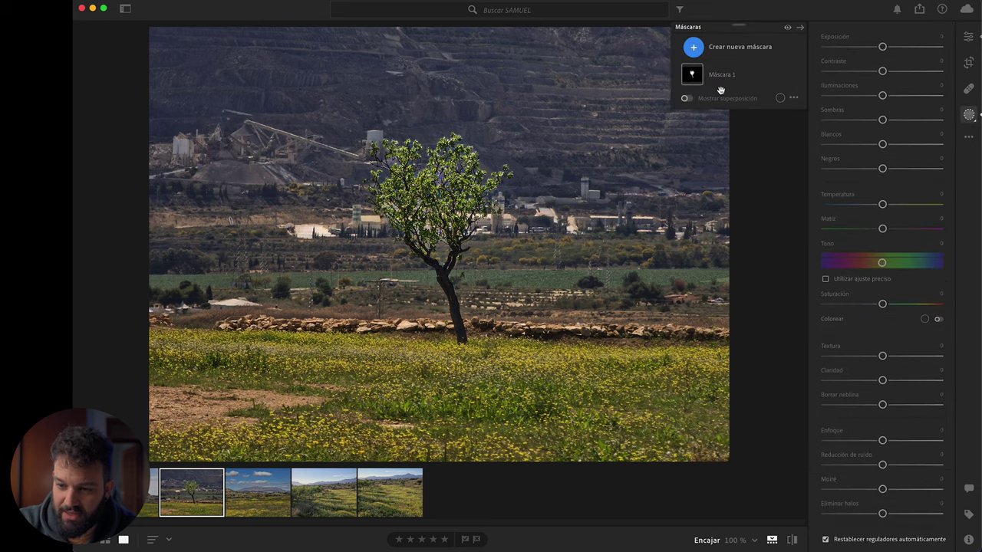
left_click(694, 46)
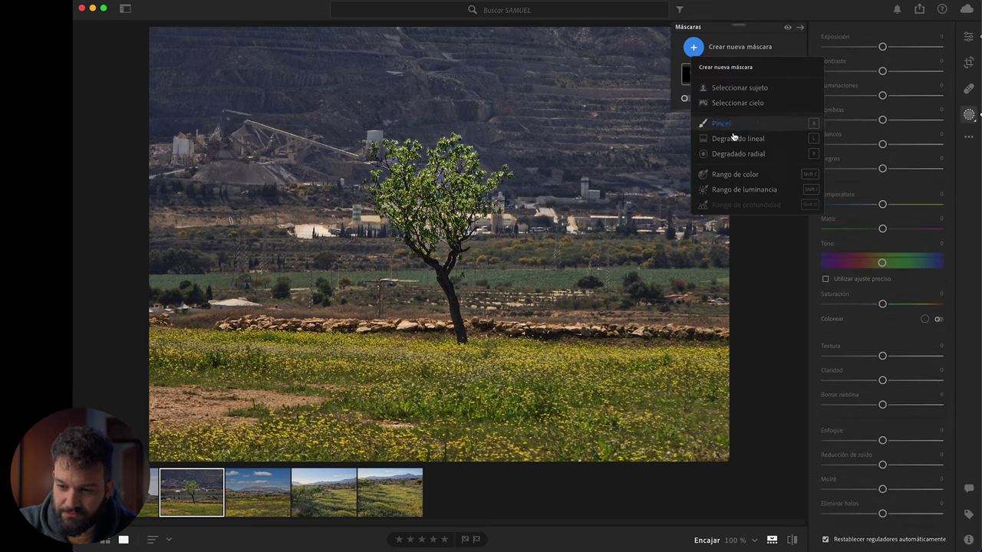
left_click(738, 87)
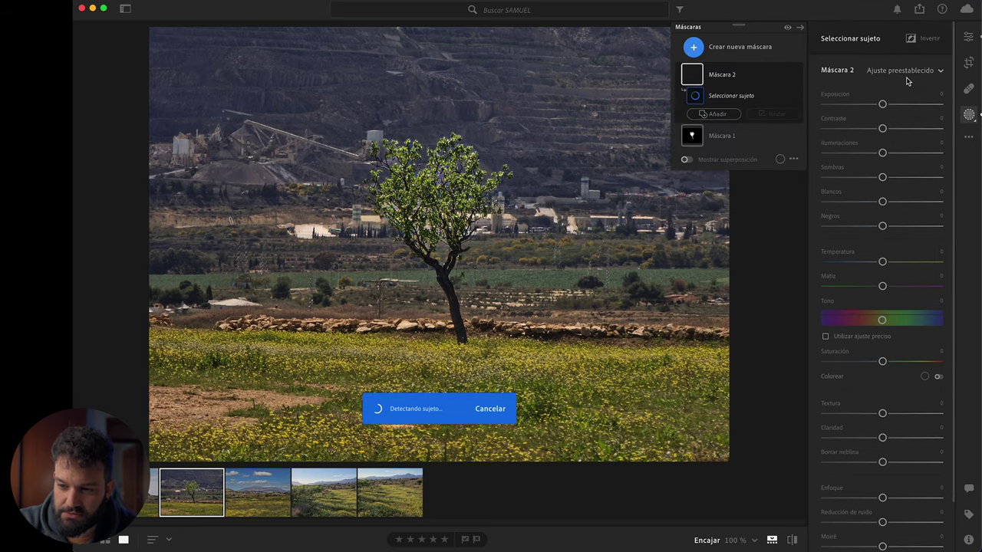
left_click(913, 44)
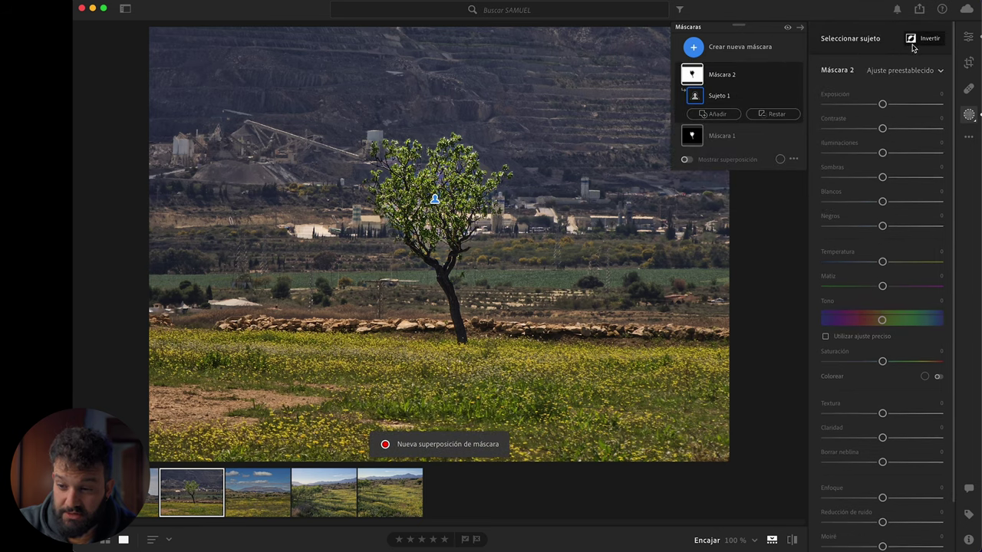
left_click_drag(882, 498, 656, 489)
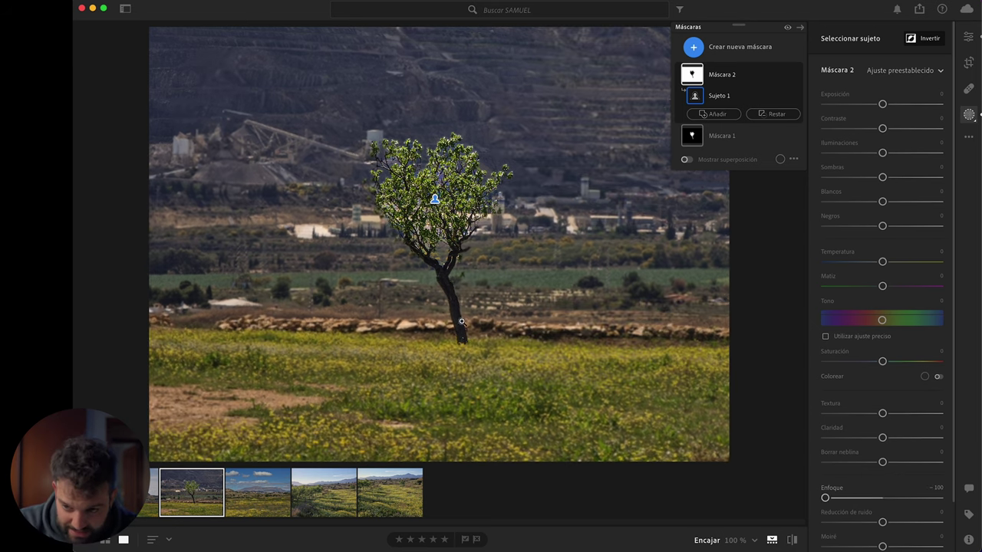
Subtract from Mask 2 with a size-22 brush, auto mask off, and finish brushing
left_click(771, 115)
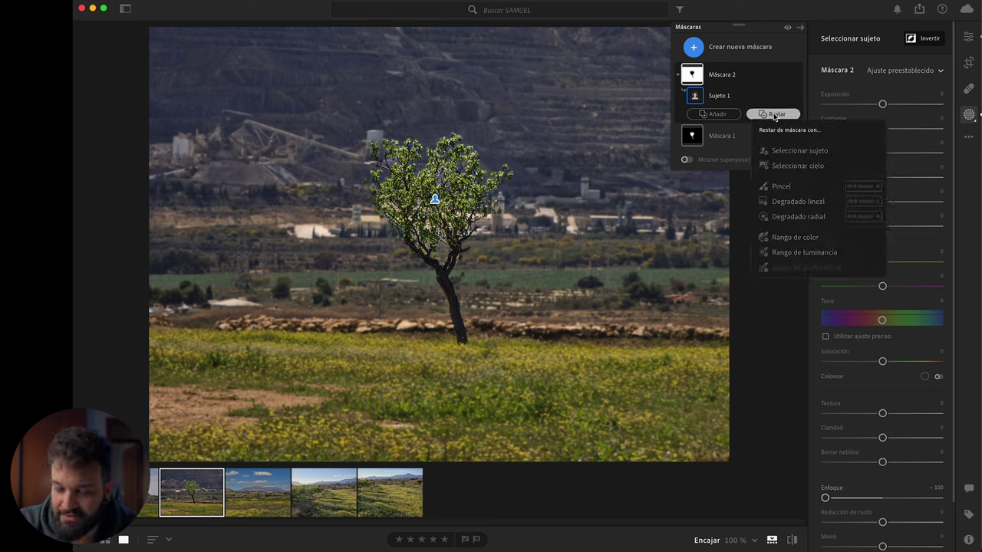
left_click(788, 187)
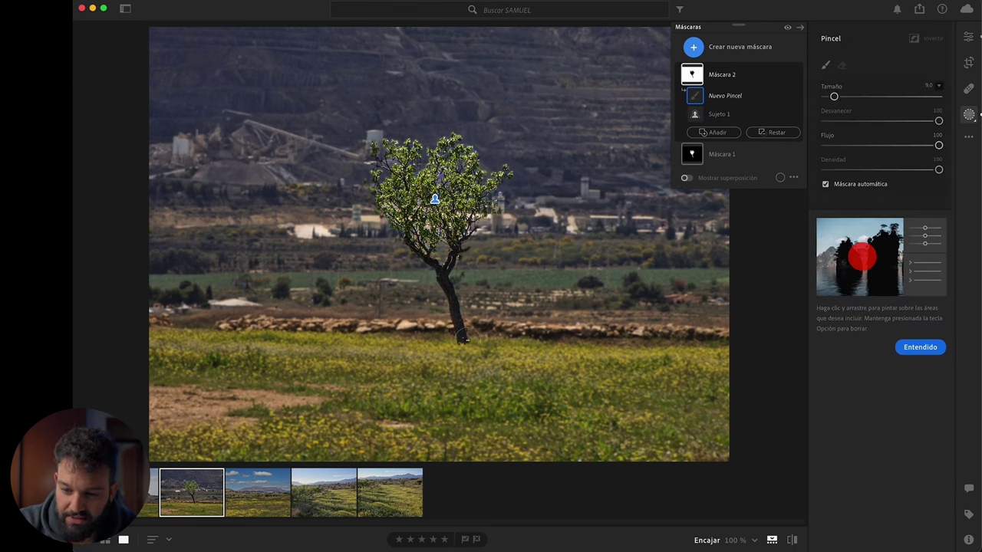
left_click(468, 343)
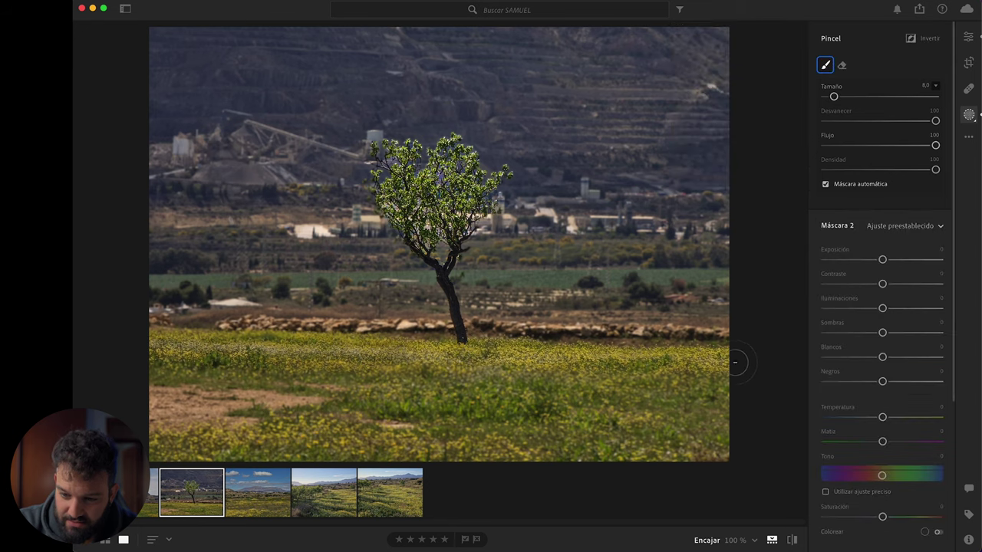
key("bracketright")
key("bracketright")
key("bracketright")
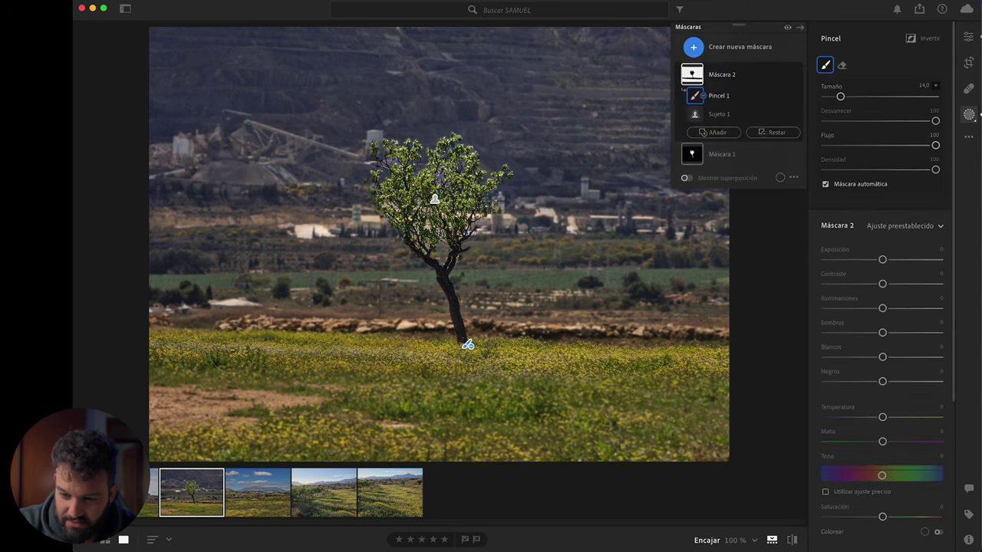
key("bracketright")
key("bracketright")
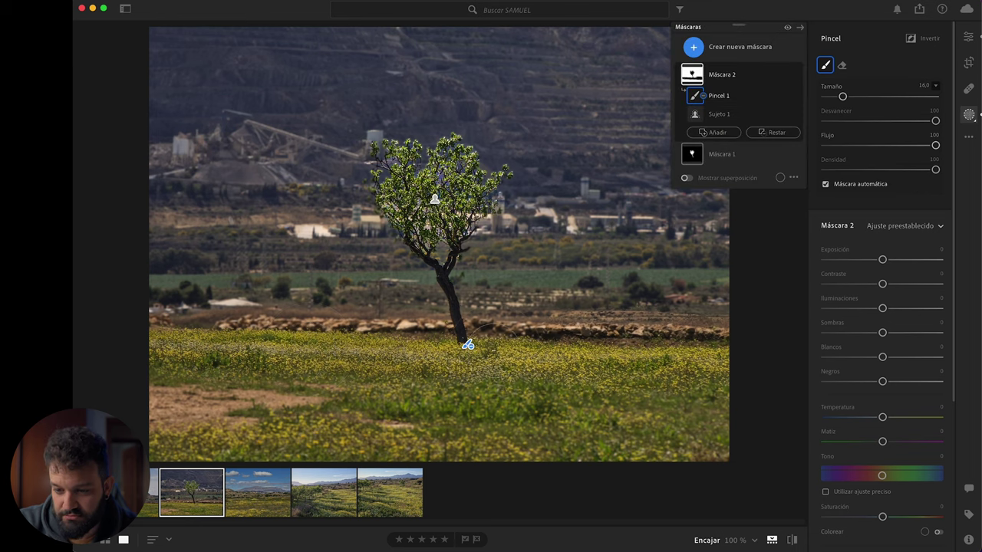
left_click(825, 184)
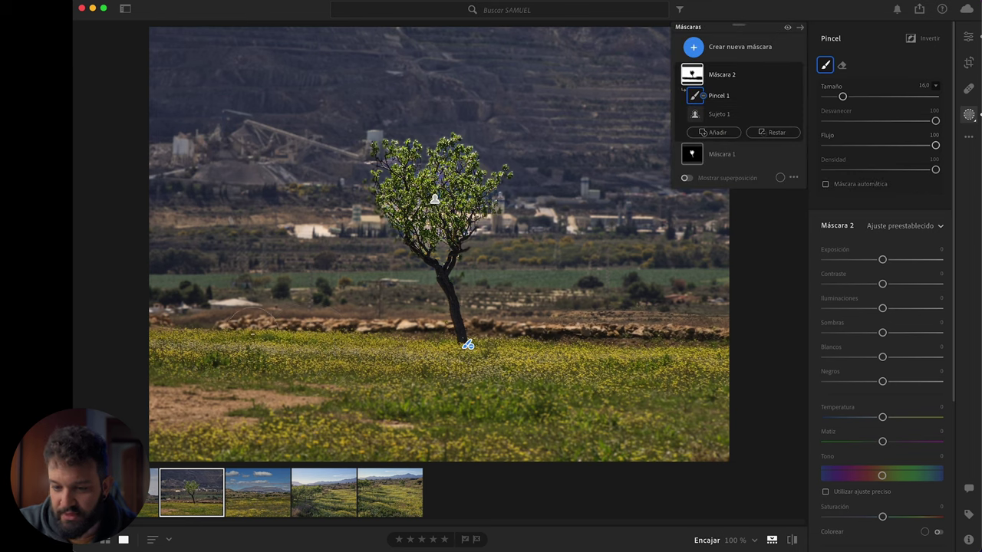
key("bracketright")
key("bracketright")
key("bracketright")
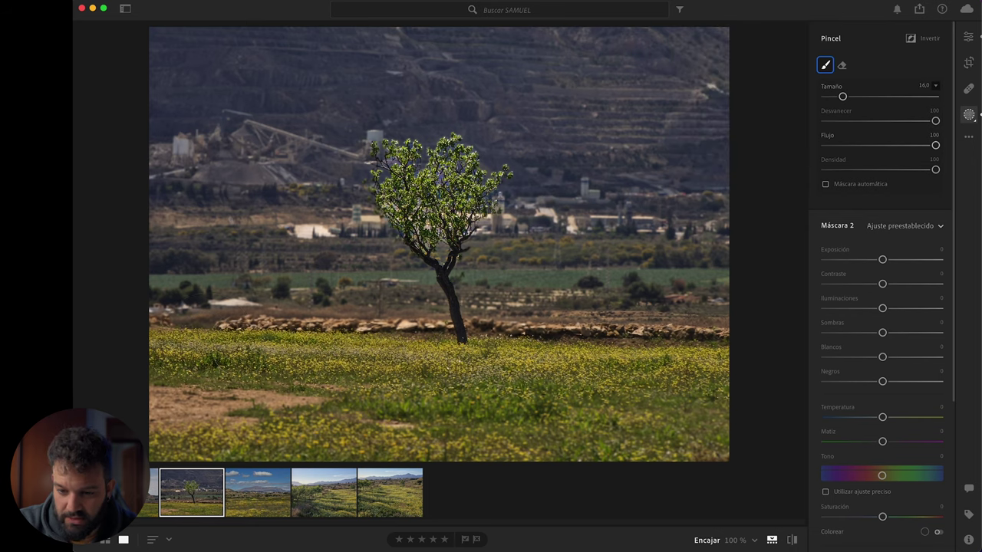
key("bracketright")
key("bracketright")
key("bracketright")
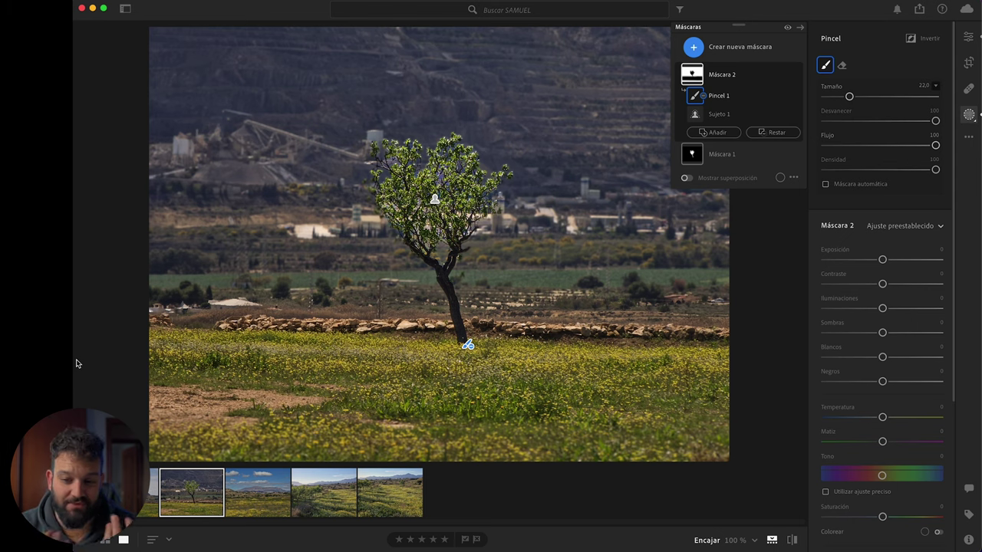
mouse_move(719, 95)
left_click(726, 75)
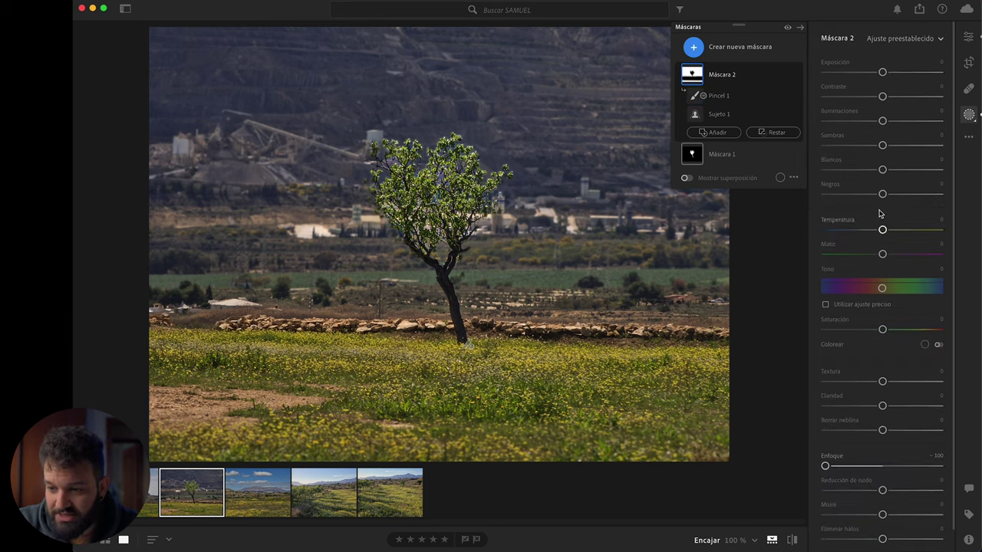
Lower Mask 2's Exposure to −0.48 and Temperature to −8
left_click_drag(883, 73, 880, 73)
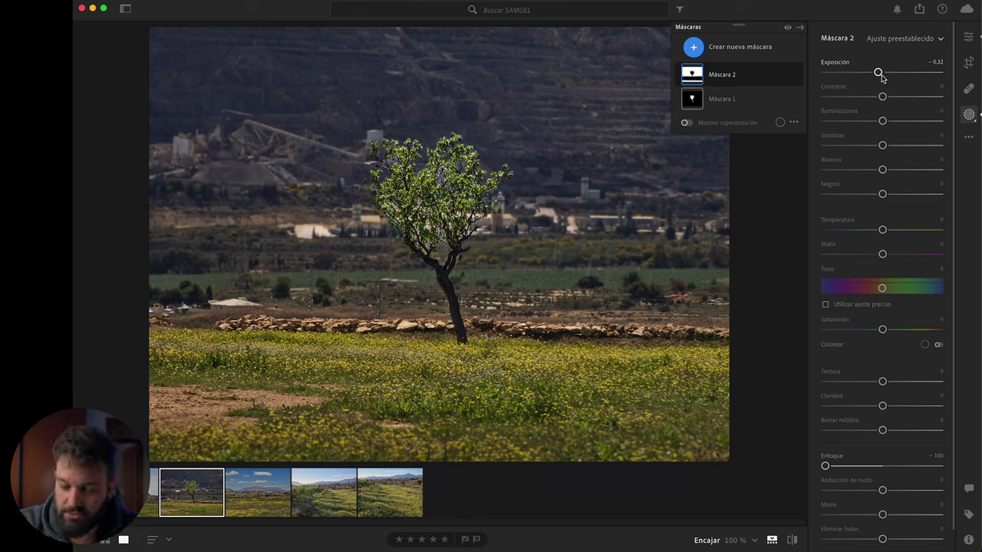
left_click_drag(881, 77, 880, 75)
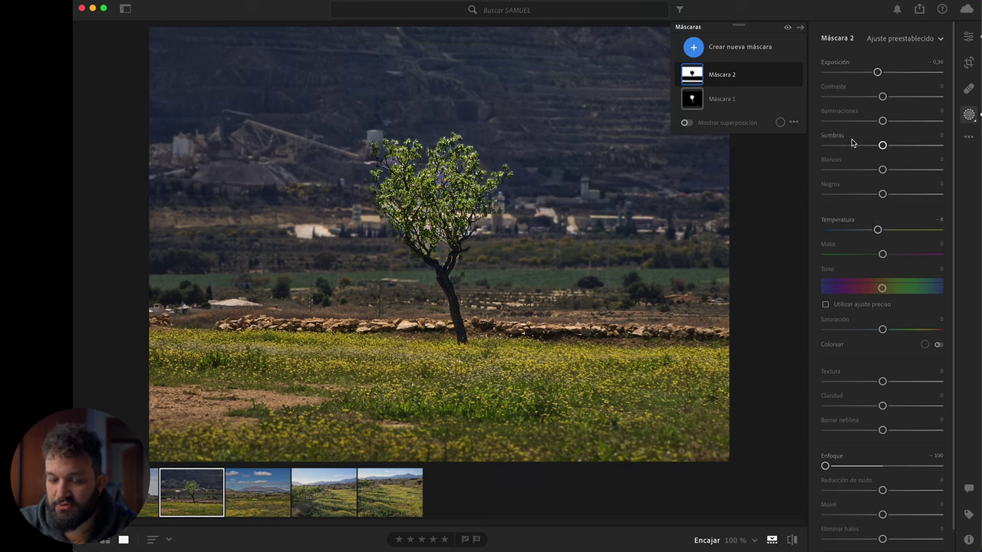
left_click_drag(878, 72, 876, 72)
scroll(947, 297, "down", 2)
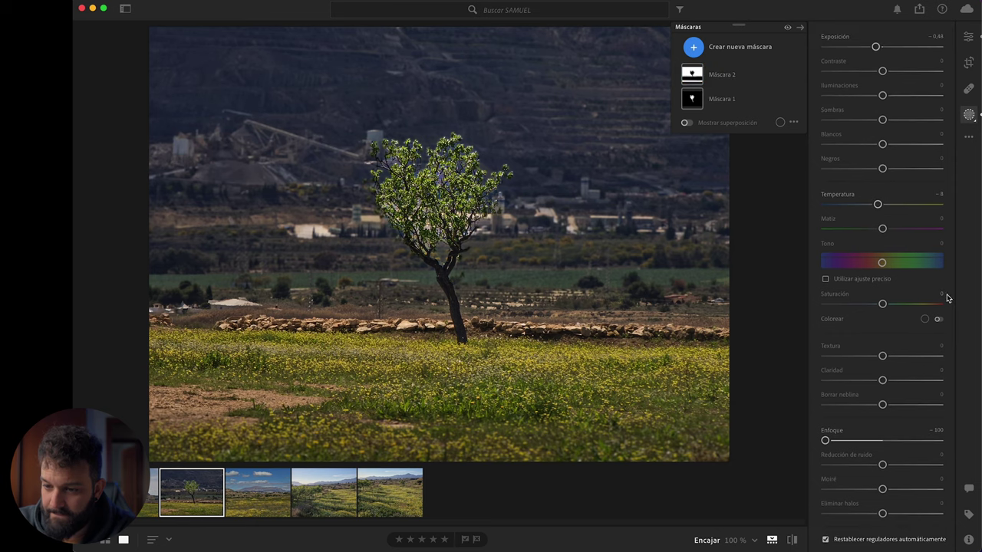
Return to the main edit settings, then reopen masking's list of new mask types
key("Escape")
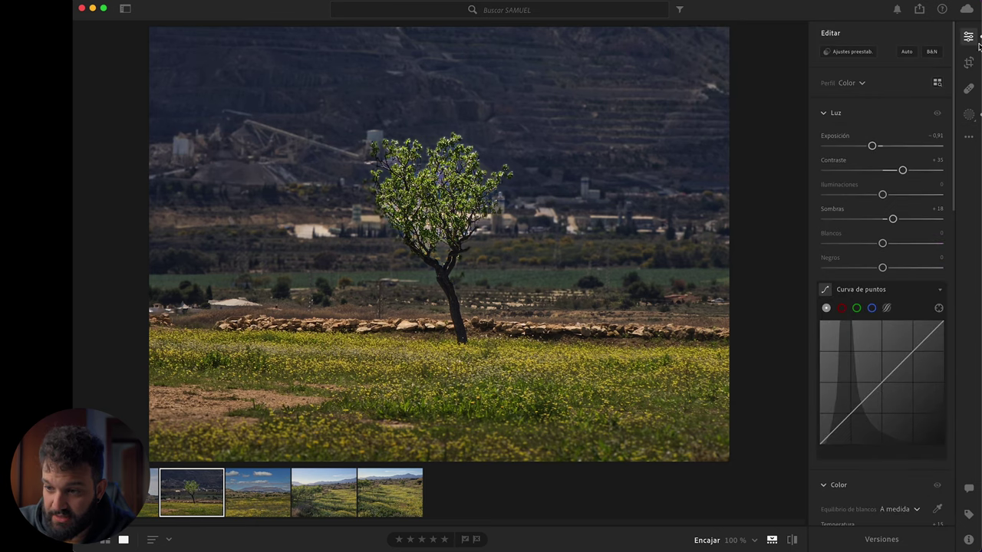
left_click(970, 40)
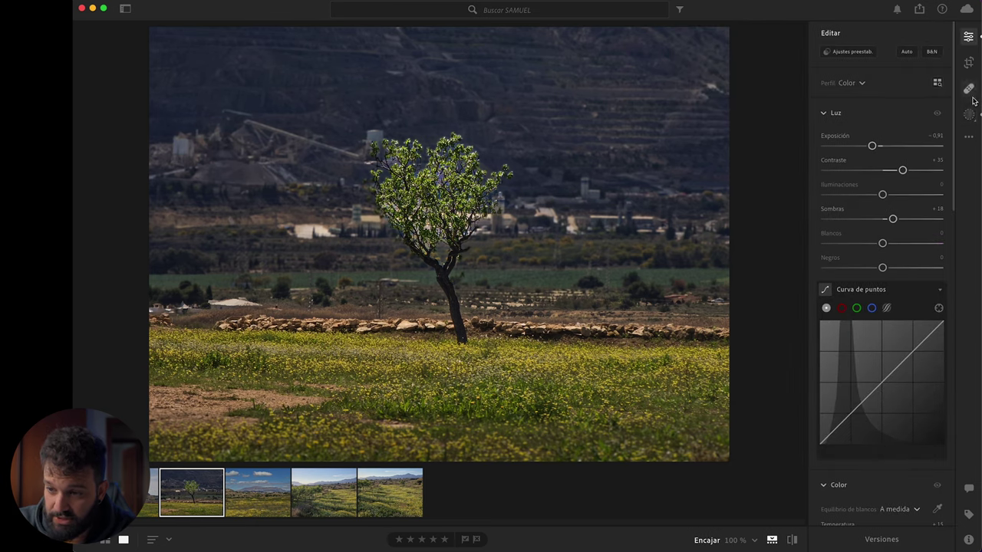
left_click(969, 114)
left_click(729, 48)
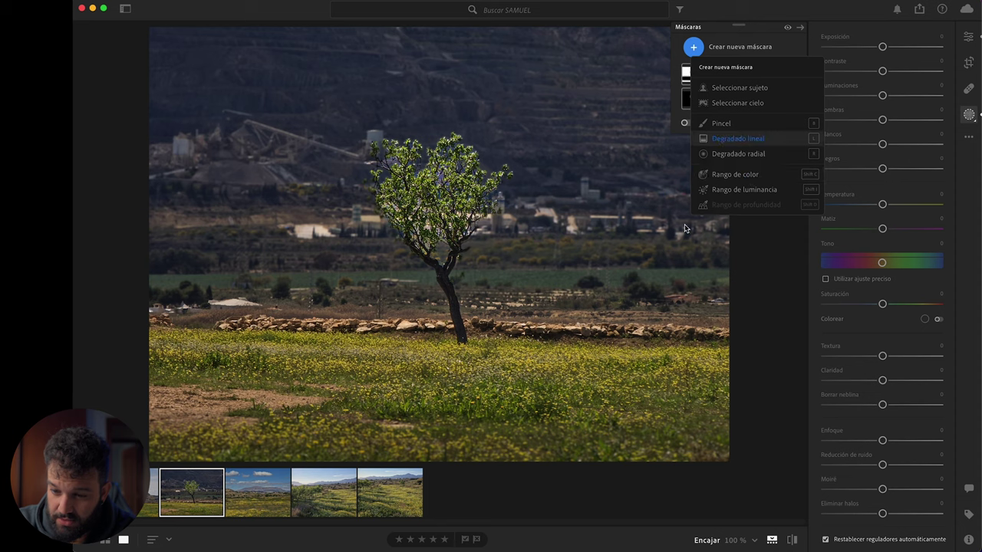
Add a linear gradient mask over the foreground grass with Exposure −0.24
left_click(739, 140)
left_click_drag(493, 462, 494, 375)
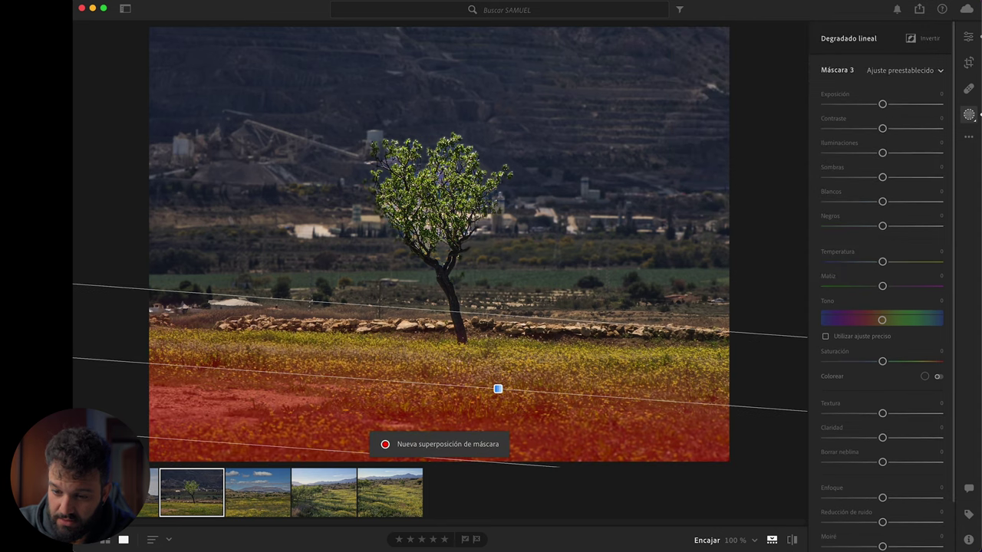
left_click_drag(883, 104, 879, 104)
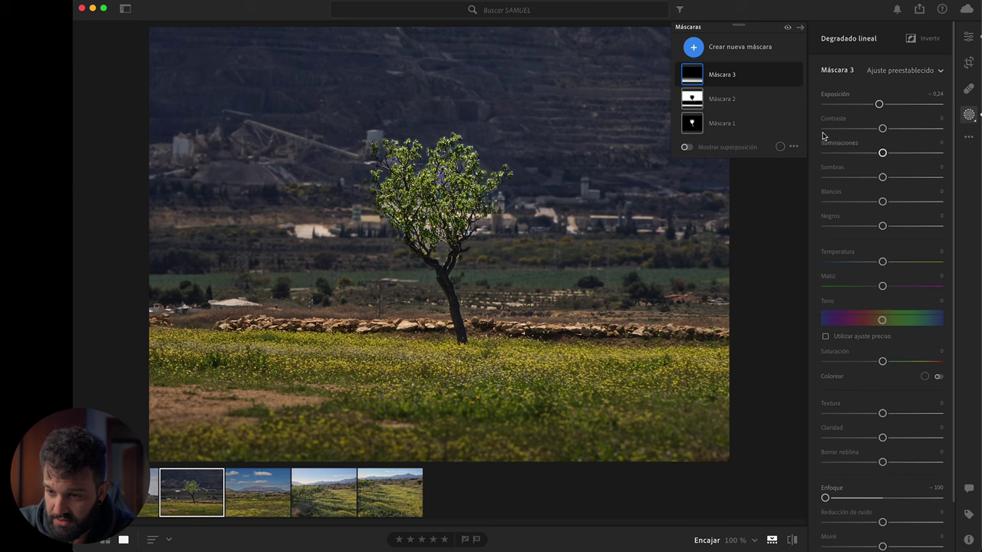
left_click(761, 51)
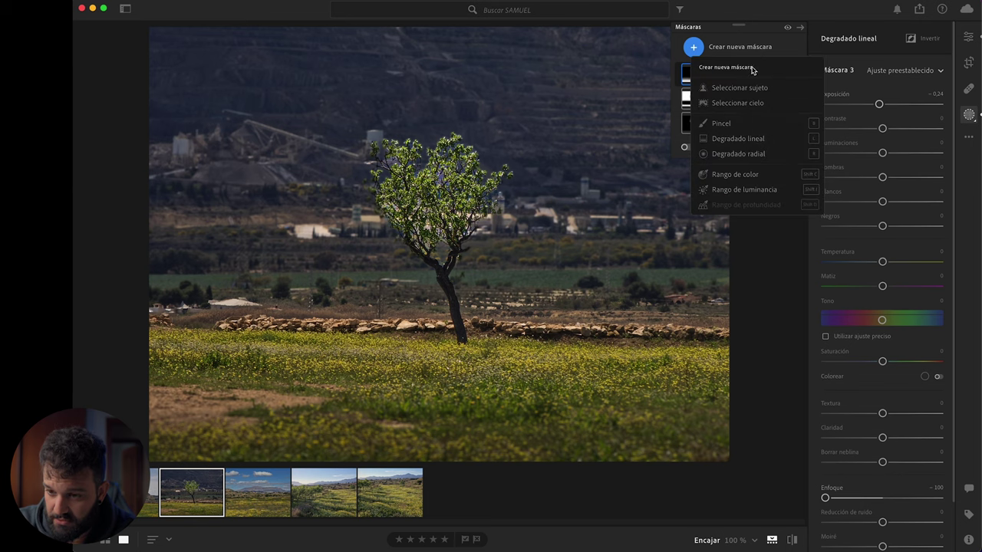
Add a colour-range mask sampled from the tree's leaves with Exposure +0.72
left_click(749, 178)
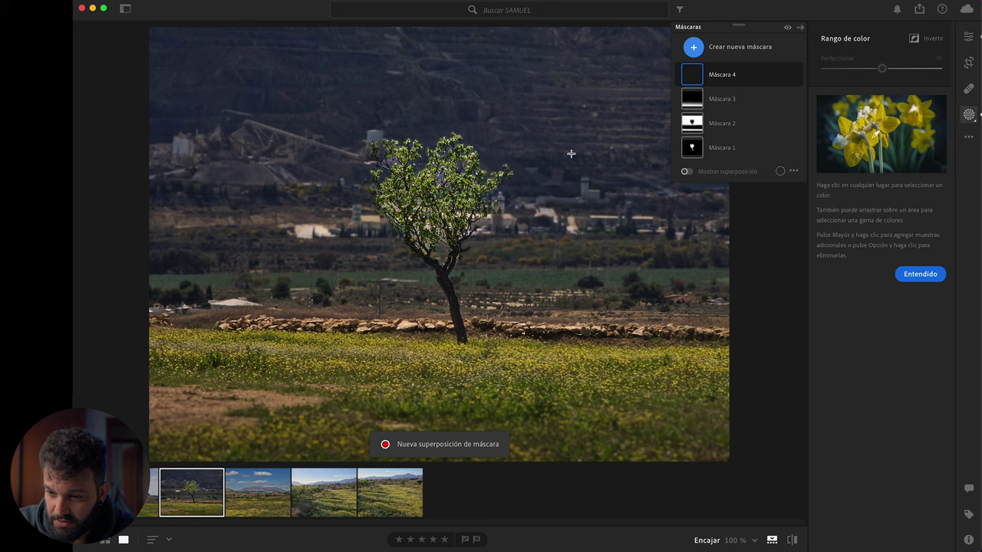
left_click(454, 177)
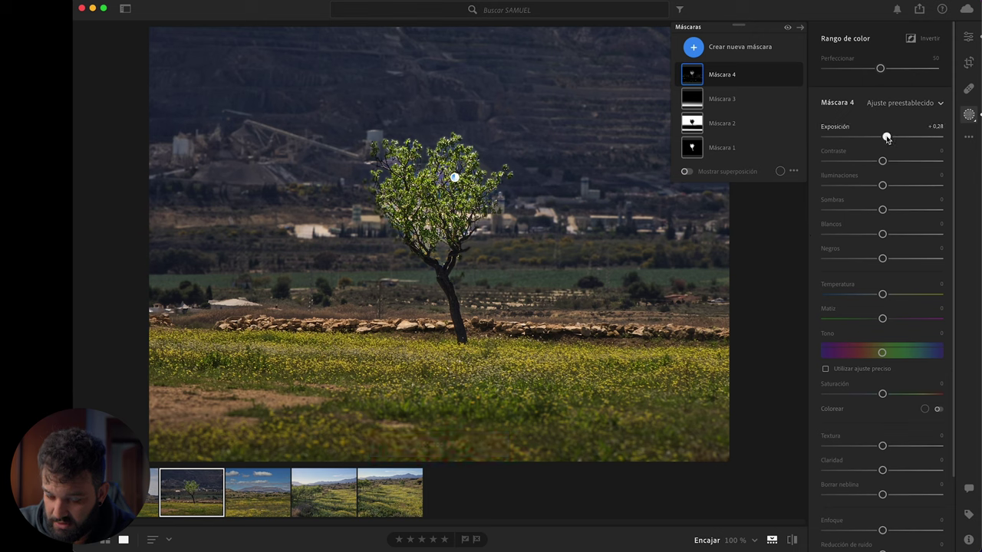
mouse_move(891, 137)
left_mouse_down()
mouse_move(920, 137)
mouse_move(892, 136)
left_mouse_up()
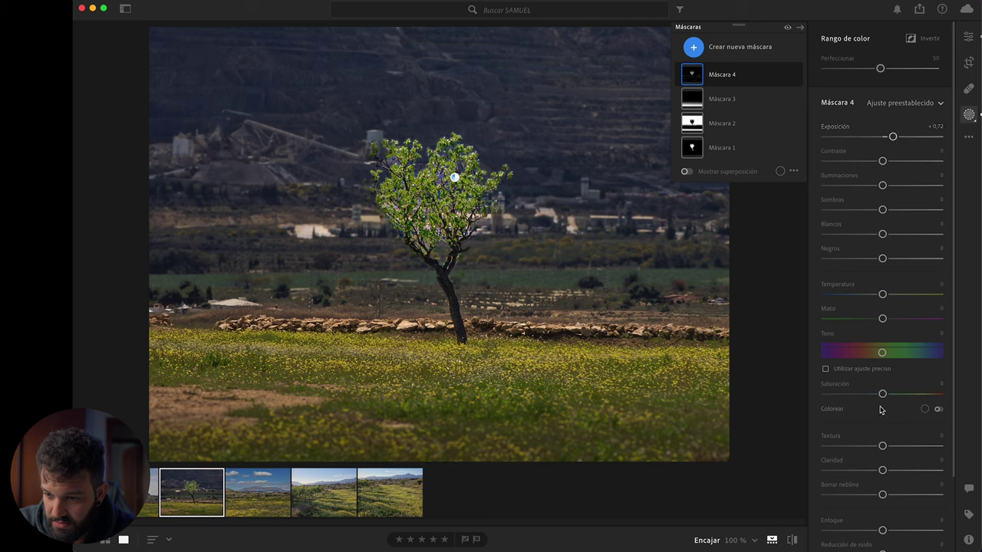
key("Escape")
key("Escape")
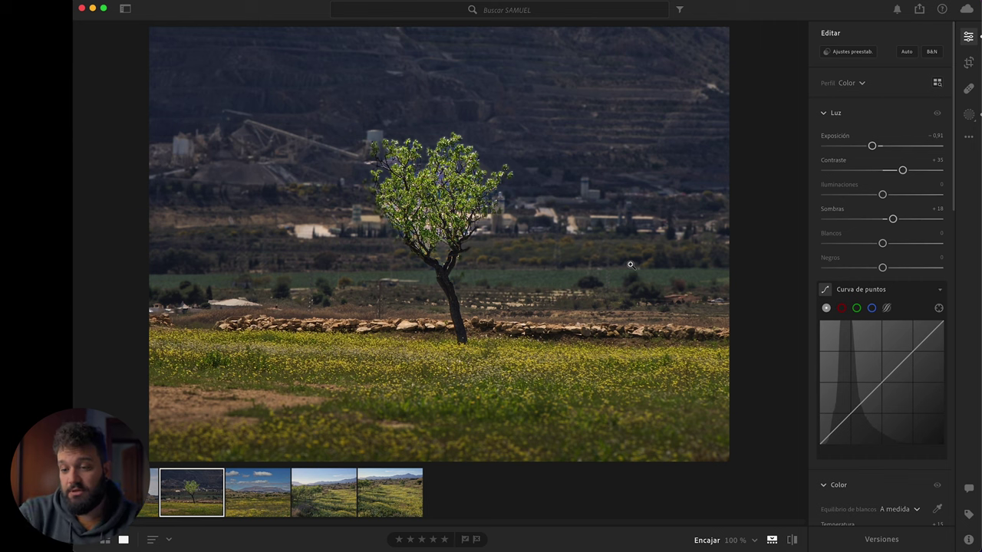
left_click(431, 176)
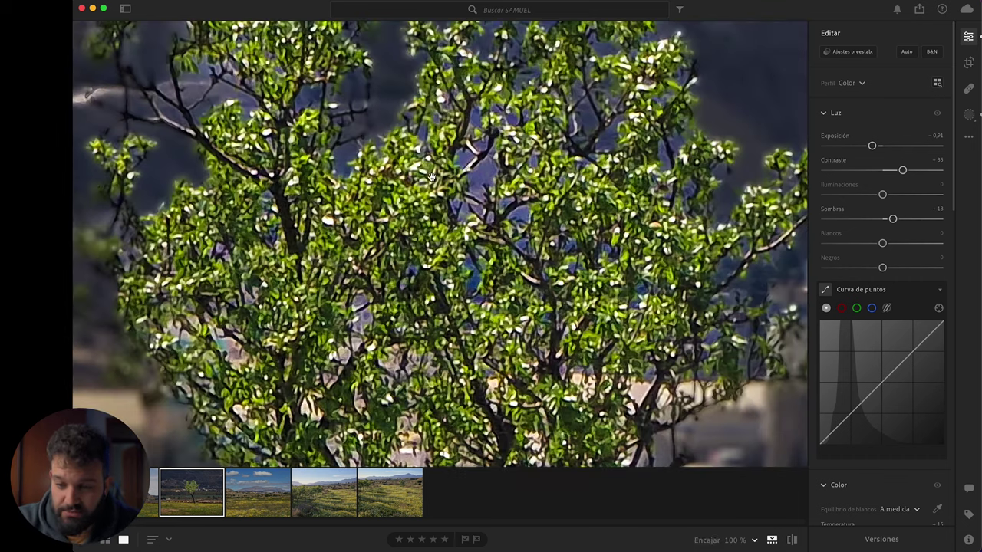
Inspect the tree canopy at 100%, view saved versions, then move to the mountain photo
left_click_drag(467, 151, 568, 267)
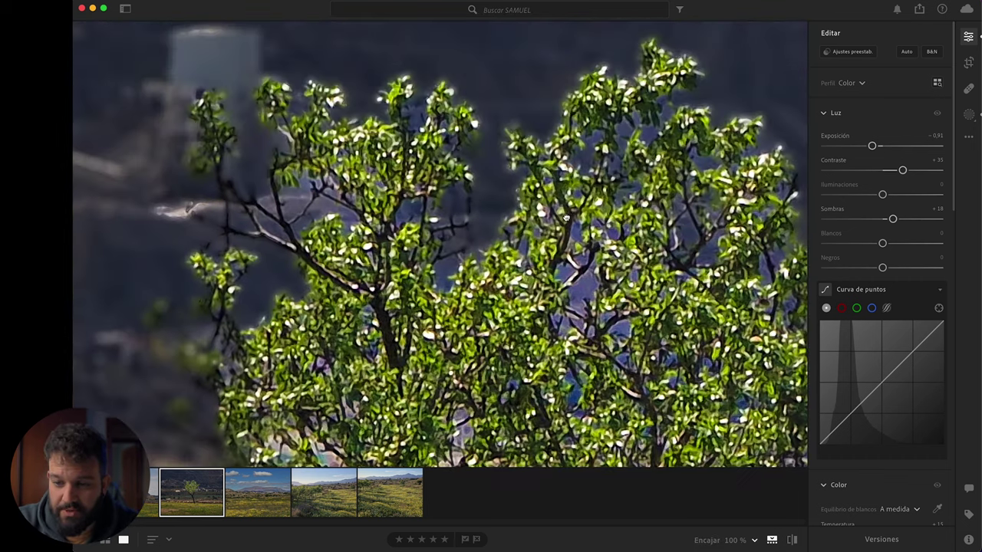
left_click(566, 218)
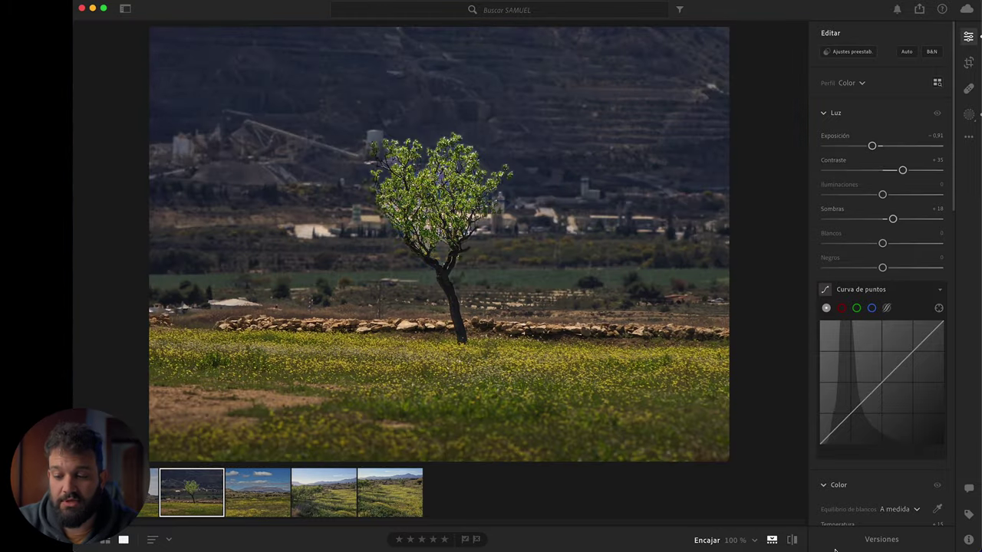
left_click(898, 541)
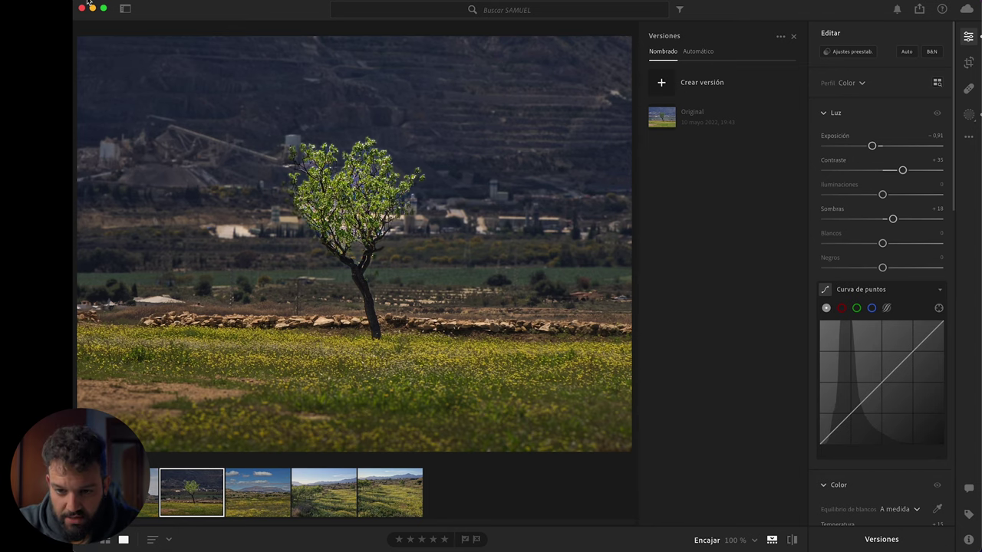
left_click(125, 8)
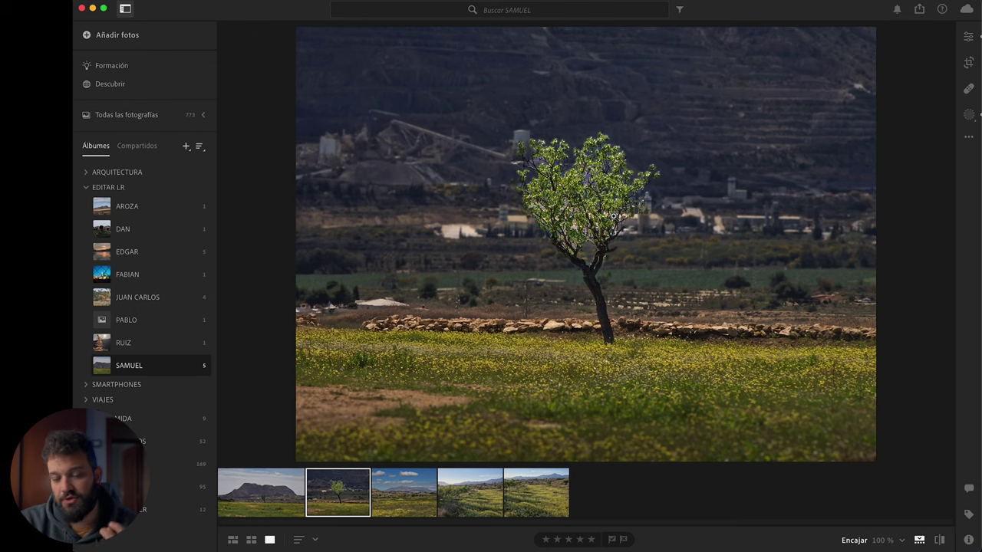
key("Left")
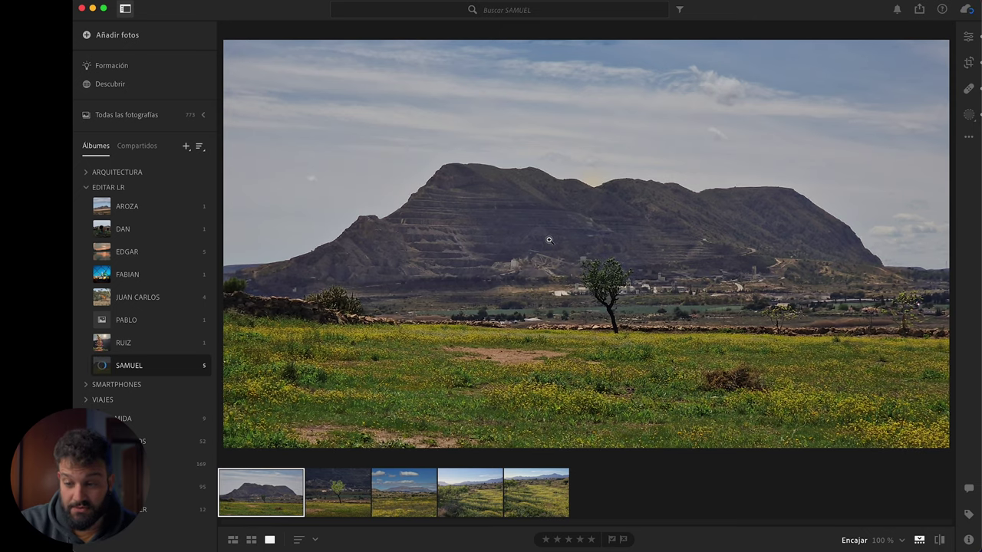
In the colour mixer's saturation mode, lower the mountain photo's greens to −66
left_click(969, 115)
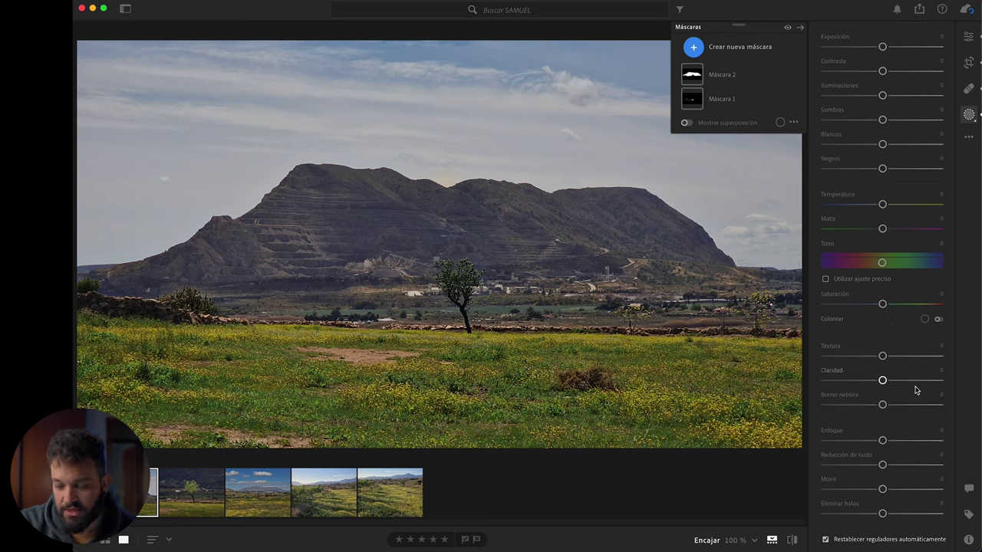
left_click(969, 37)
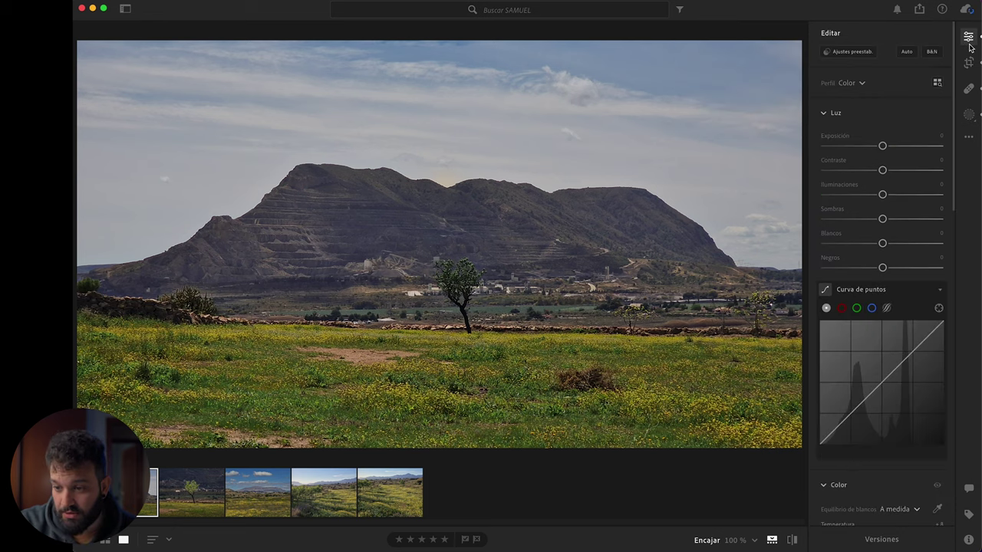
left_click(862, 115)
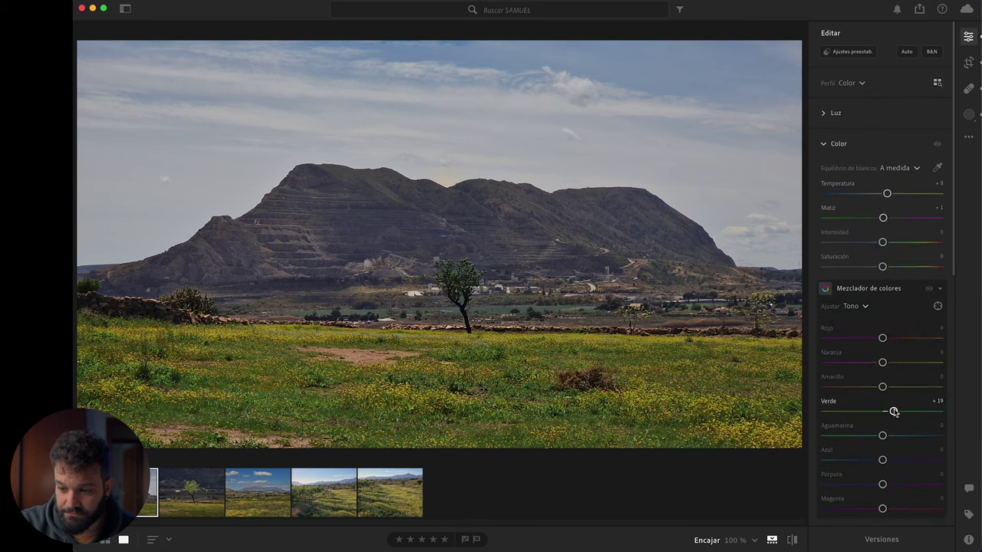
left_click(863, 306)
left_click(866, 355)
left_click_drag(856, 412, 845, 412)
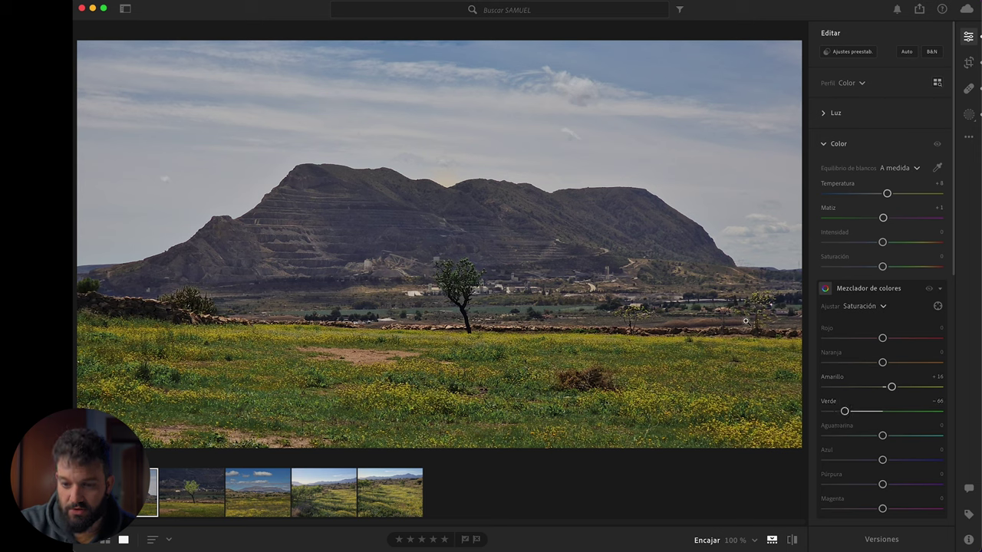
Give Mask 2 Contrast +16, Shadows +12, Blacks −12, Texture +19 and Clarity +12
left_click(968, 115)
left_click(719, 76)
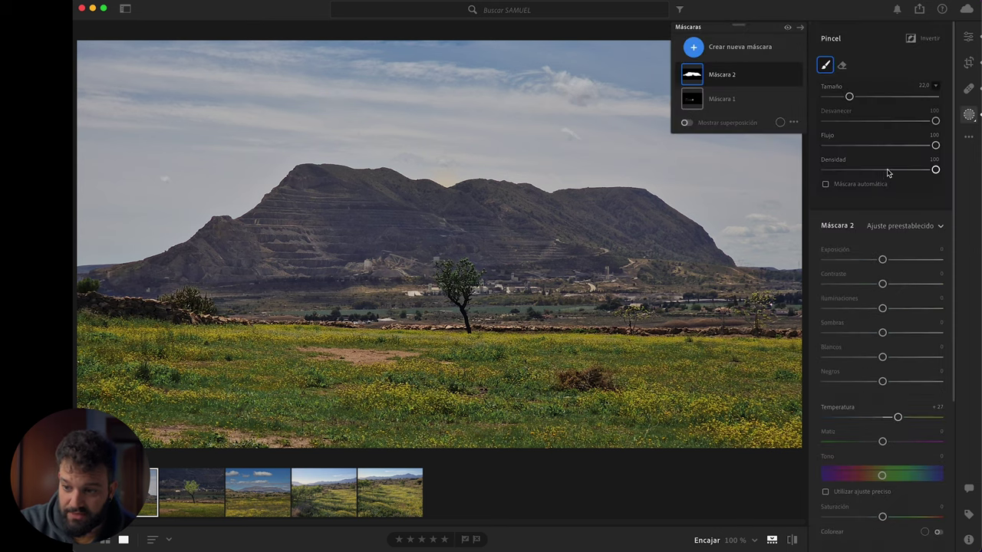
scroll(886, 261, "down", 2)
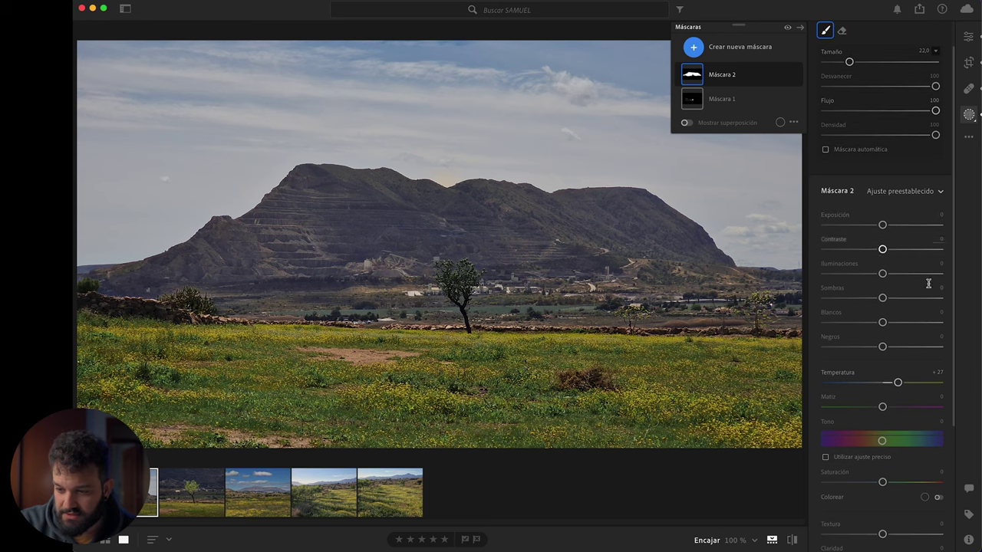
left_click_drag(883, 249, 891, 249)
left_click_drag(882, 347, 875, 346)
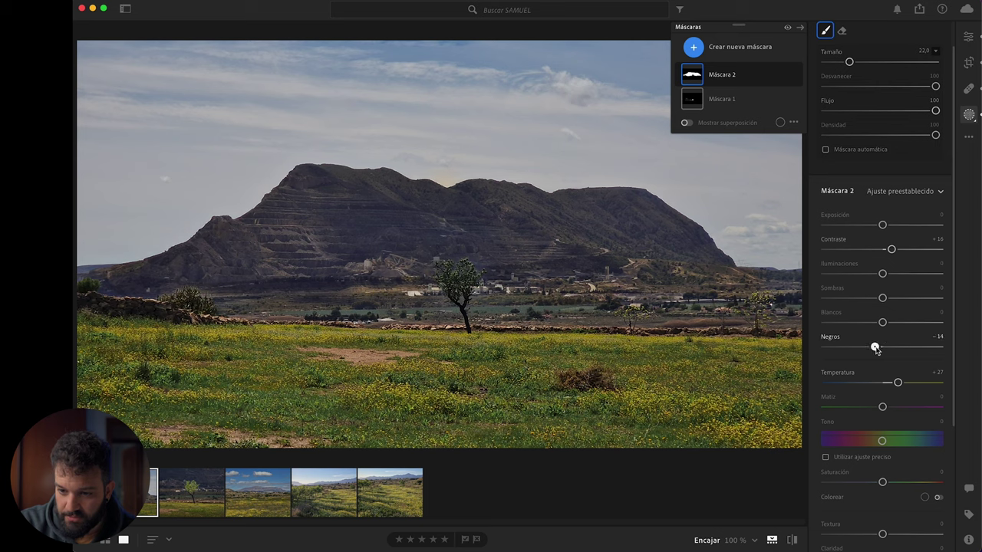
left_click_drag(883, 297, 890, 299)
scroll(898, 310, "down", 3)
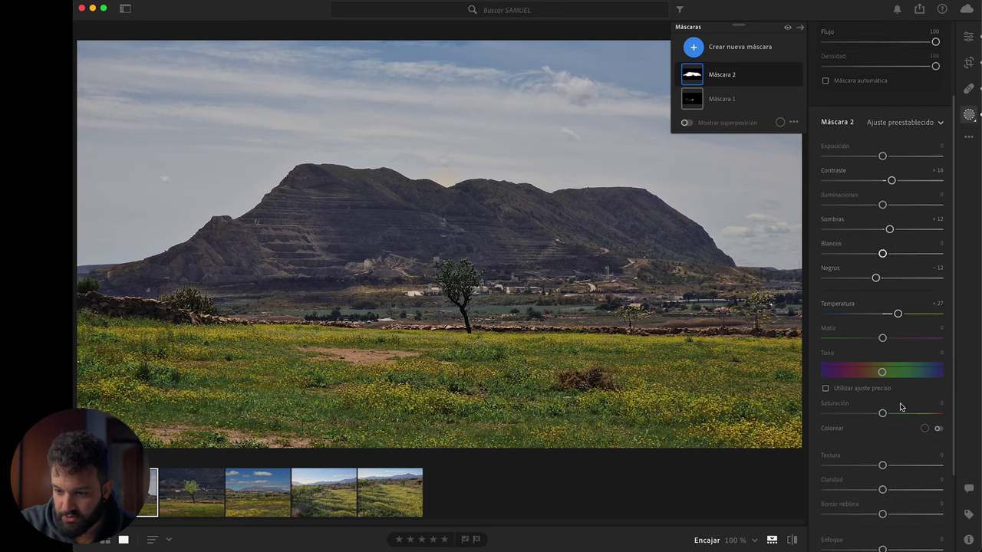
mouse_move(882, 459)
left_mouse_down()
mouse_move(893, 459)
mouse_move(889, 484)
left_mouse_up()
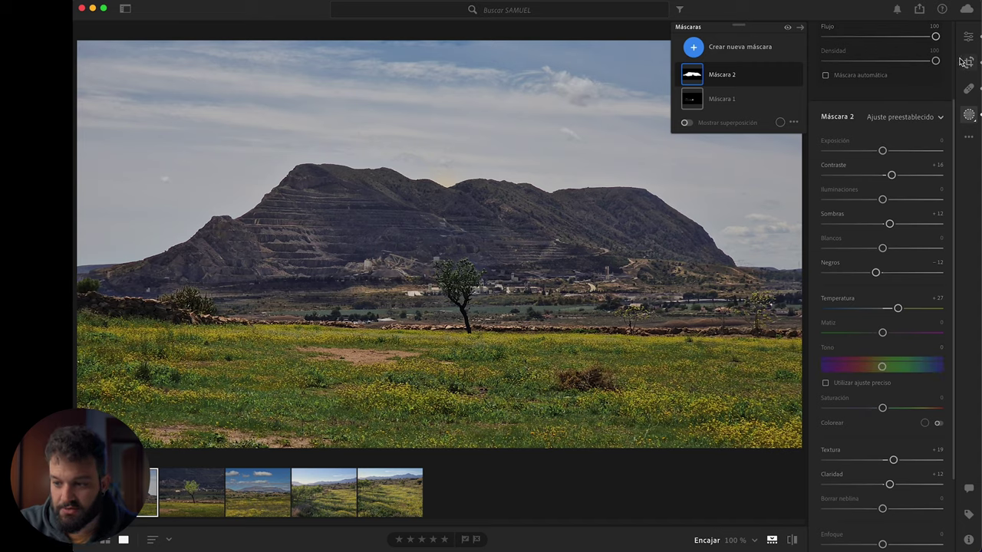
left_click(968, 113)
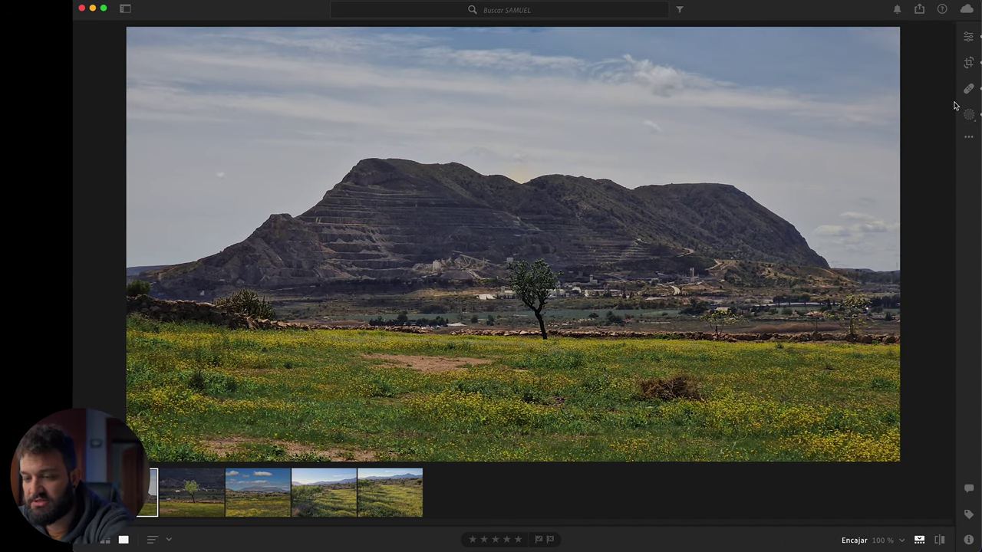
Open the SAMUEL album's mountain photo, check its saved versions, then switch to the RUIZ album
key("g")
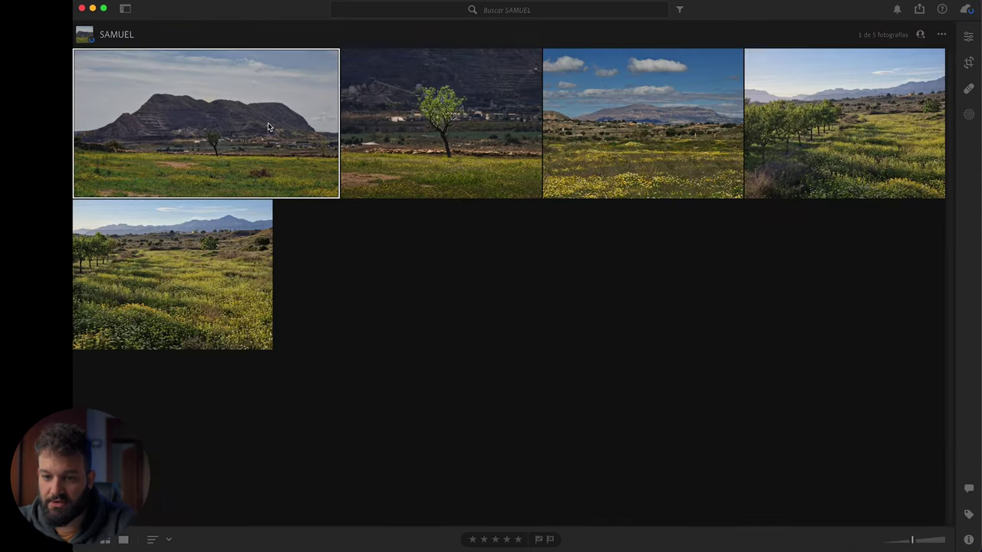
double_click(268, 127)
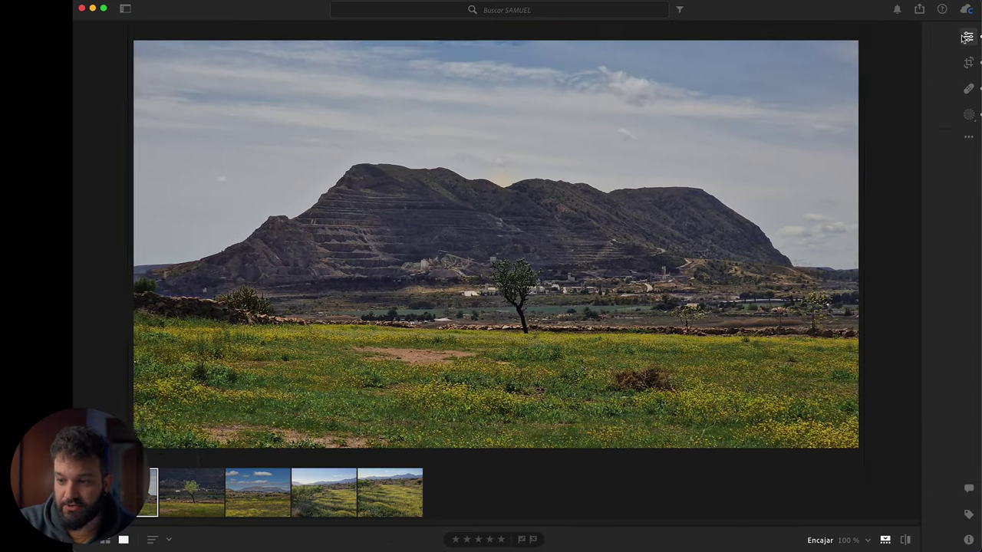
left_click(968, 36)
left_click(882, 539)
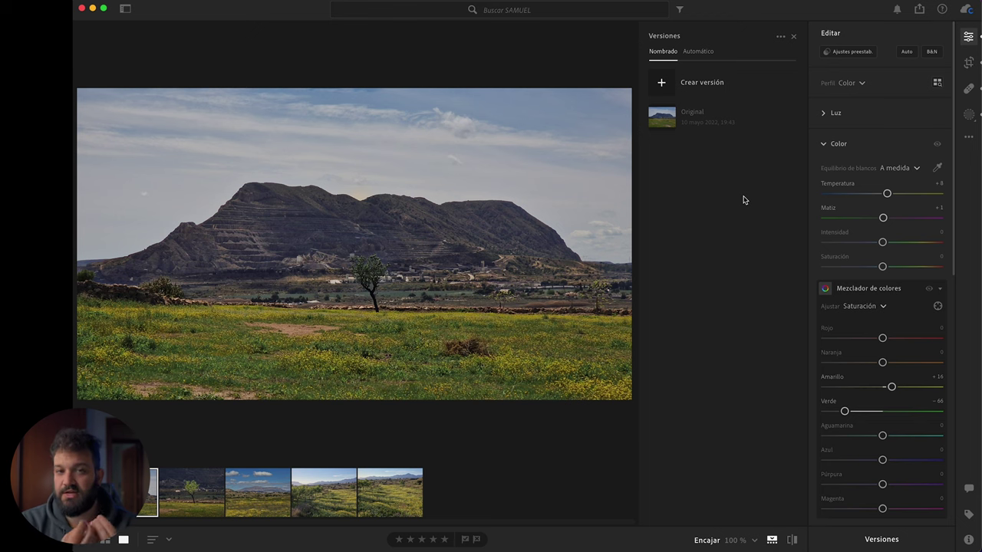
left_click(125, 8)
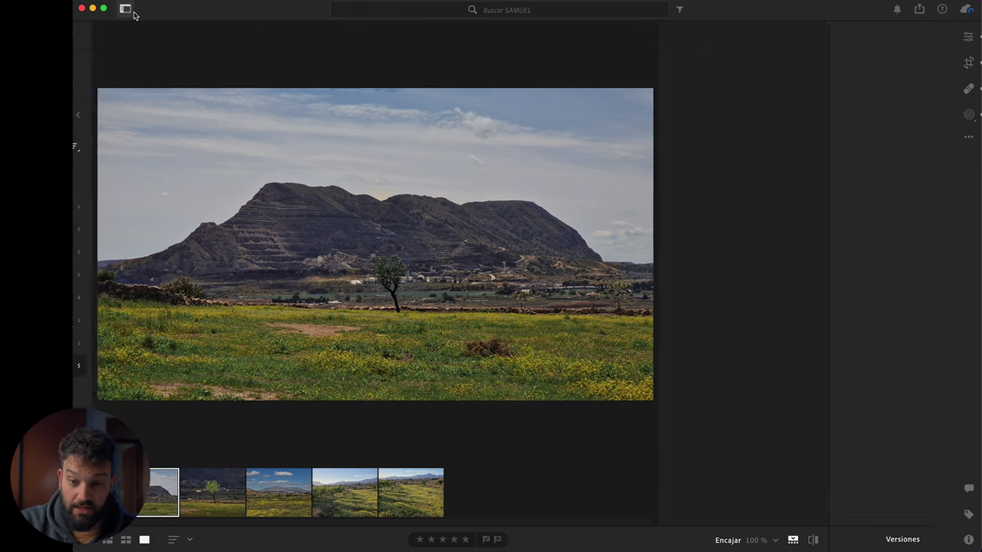
left_click(116, 350)
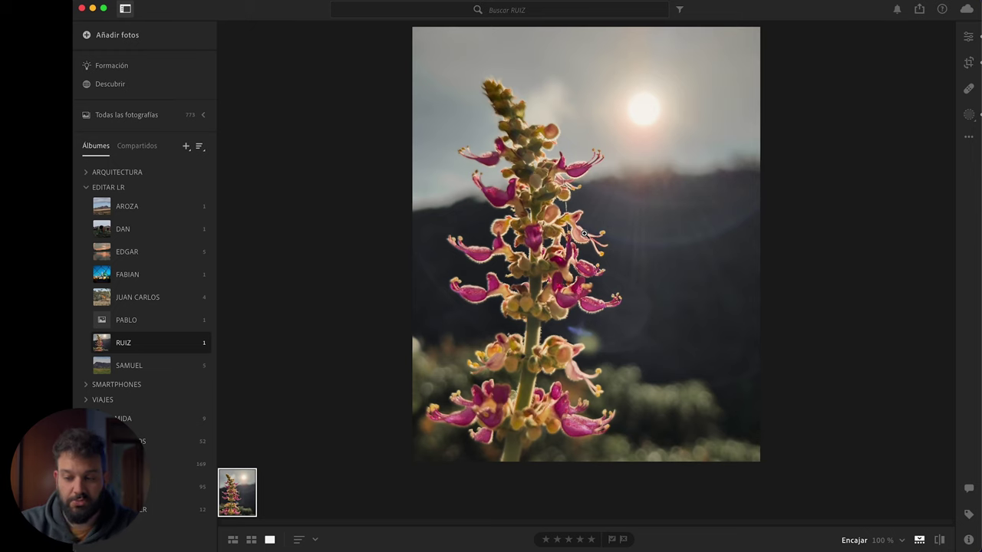
Switch via PABLO to the JUAN CARLOS album and open its zebra photo
left_click(156, 328)
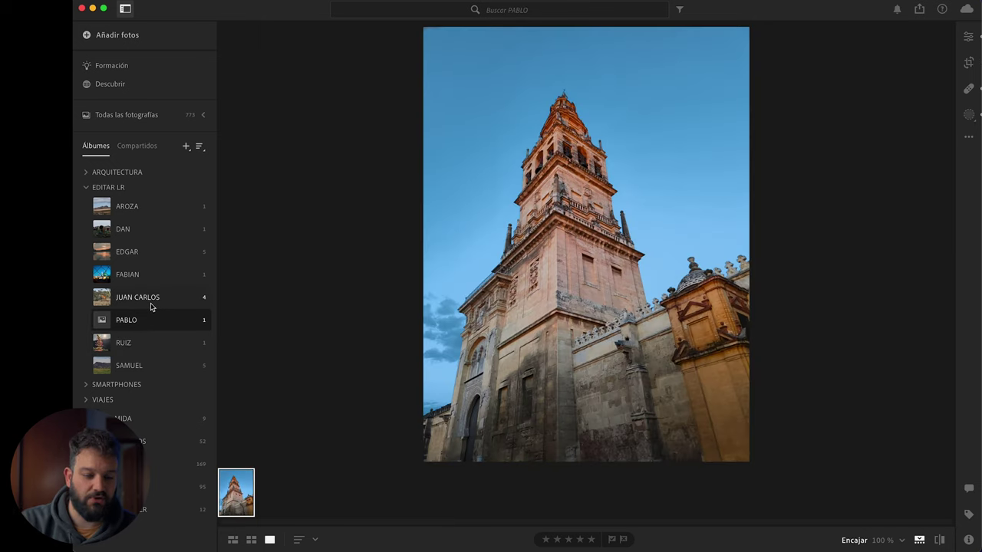
left_click(151, 305)
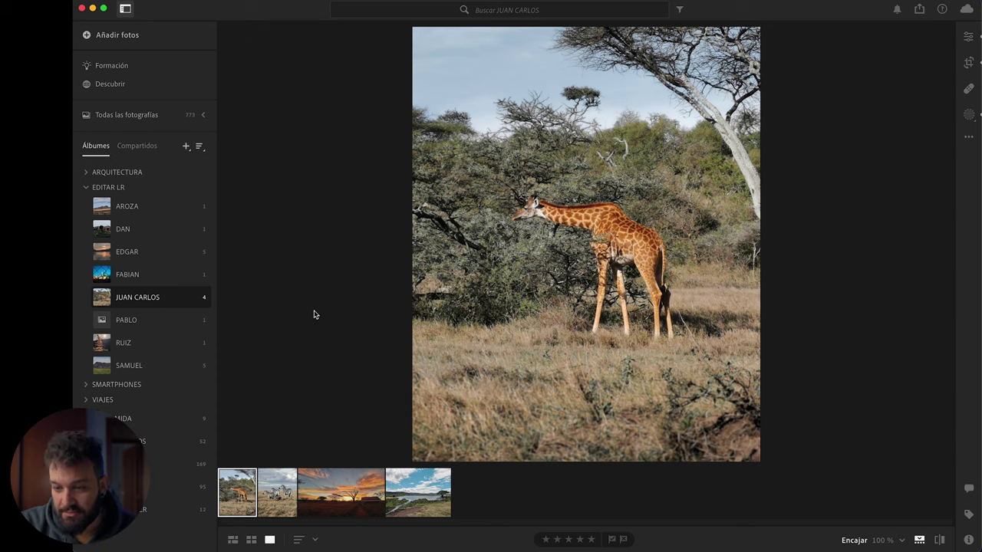
left_click(274, 508)
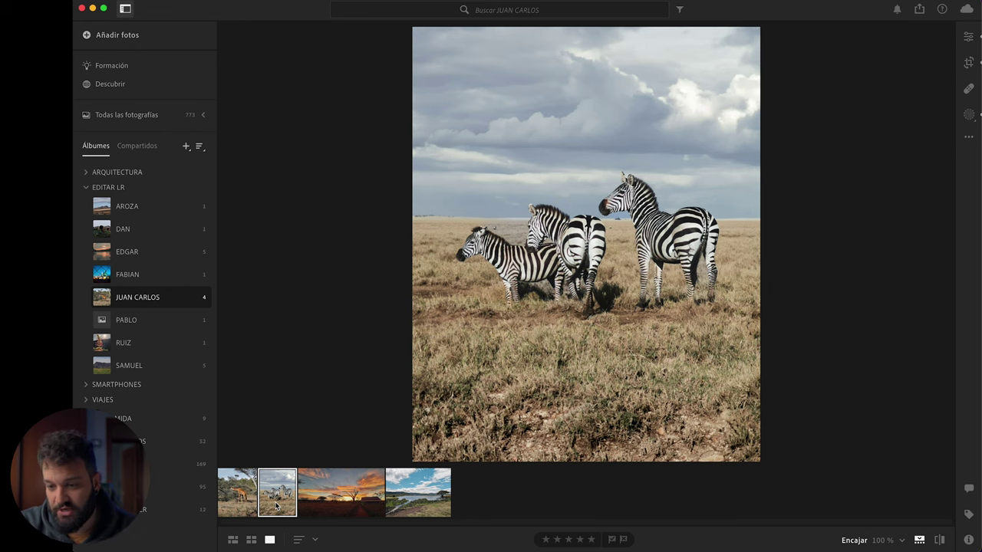
Lower the Exposición under Luz to darken the whole zebra photo
left_click(969, 36)
left_click(853, 120)
left_click_drag(882, 147, 875, 148)
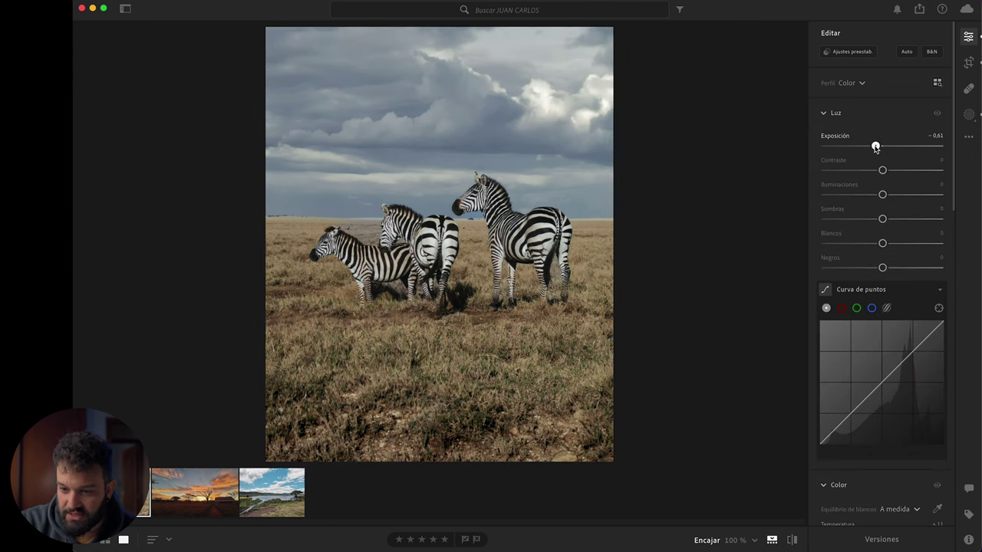
Raise Máscara 3's exposure to brighten the zebras, then open the sunset photo
left_click(969, 115)
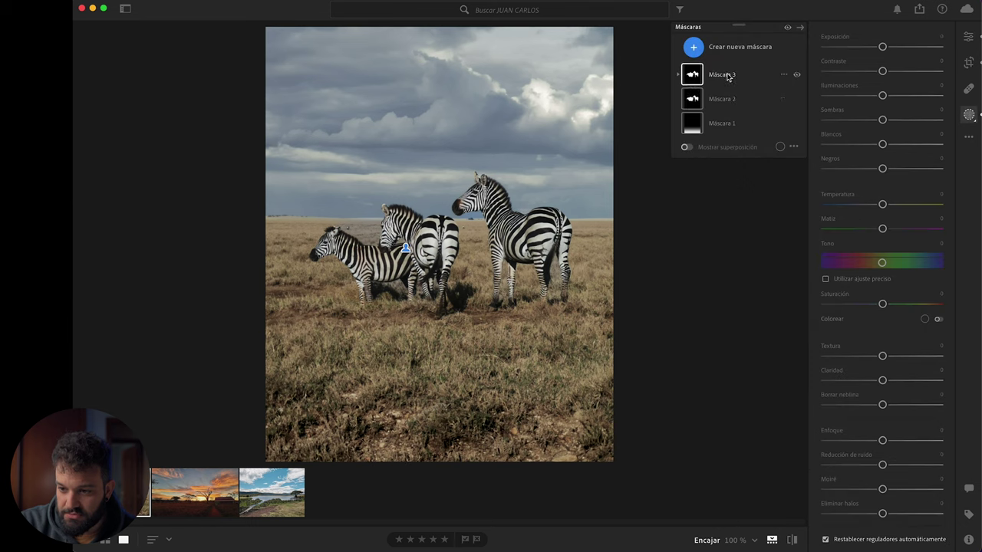
left_click(727, 76)
left_click_drag(882, 108, 885, 111)
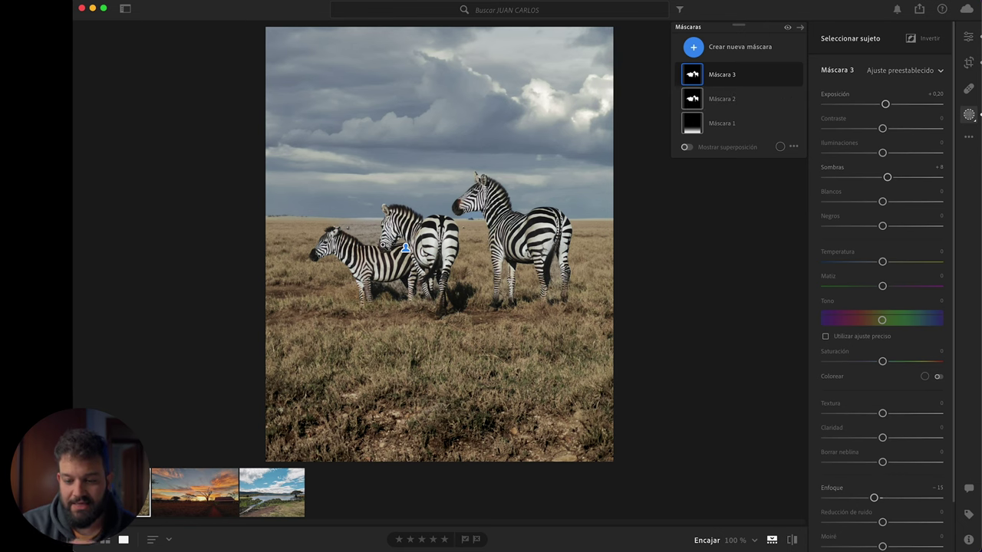
left_click(194, 500)
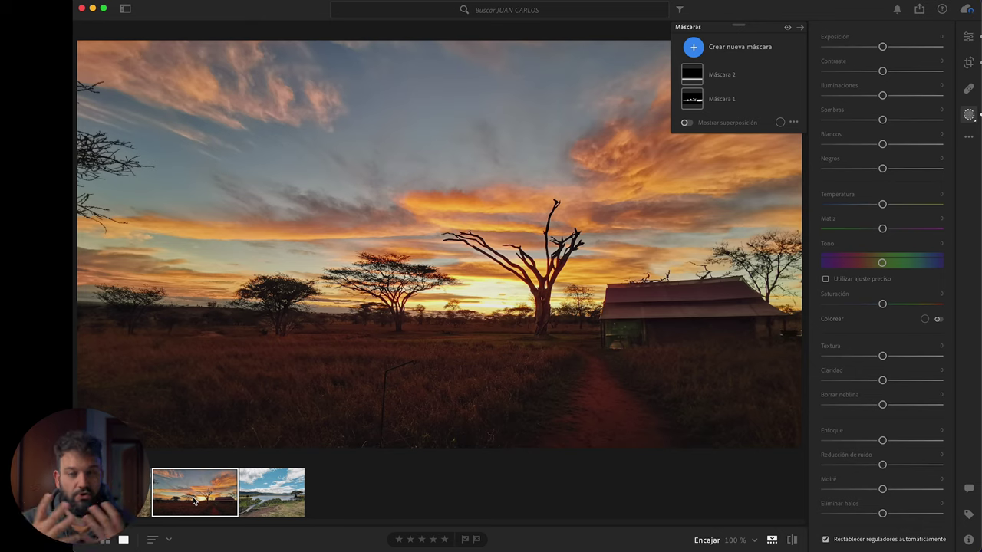
On the lake photo, shift the blue sky's hue with the colour mixer's targeted tool
left_click(274, 486)
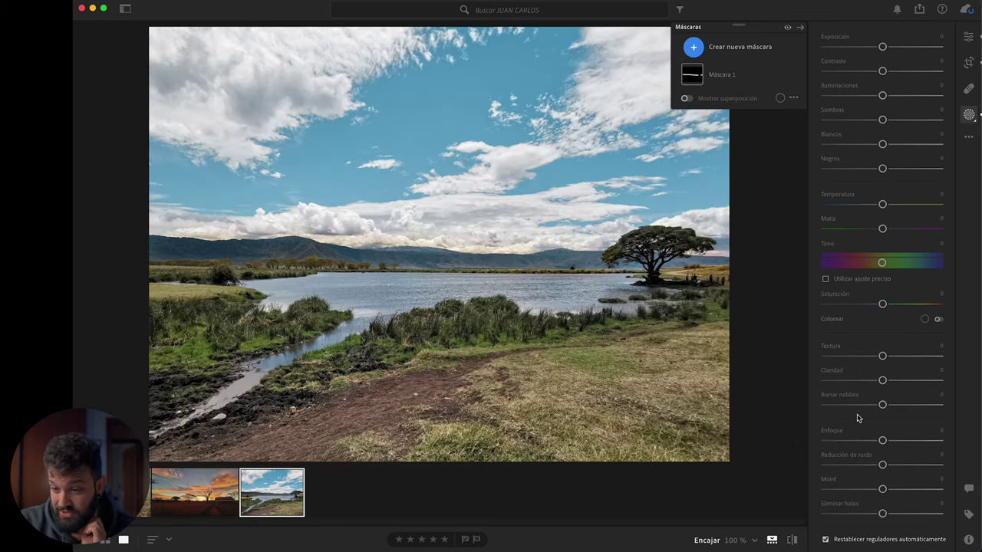
left_click(969, 37)
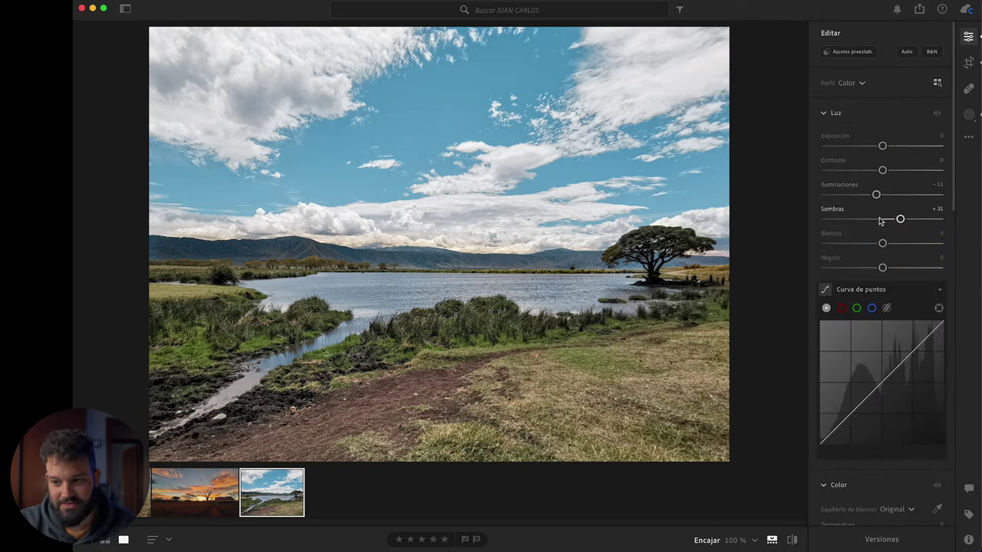
left_click(831, 114)
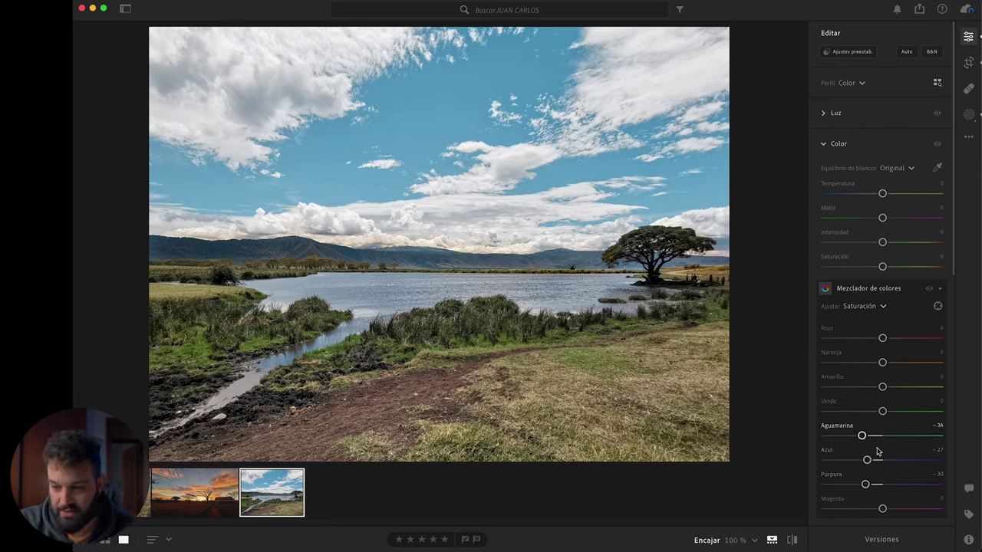
left_click(858, 310)
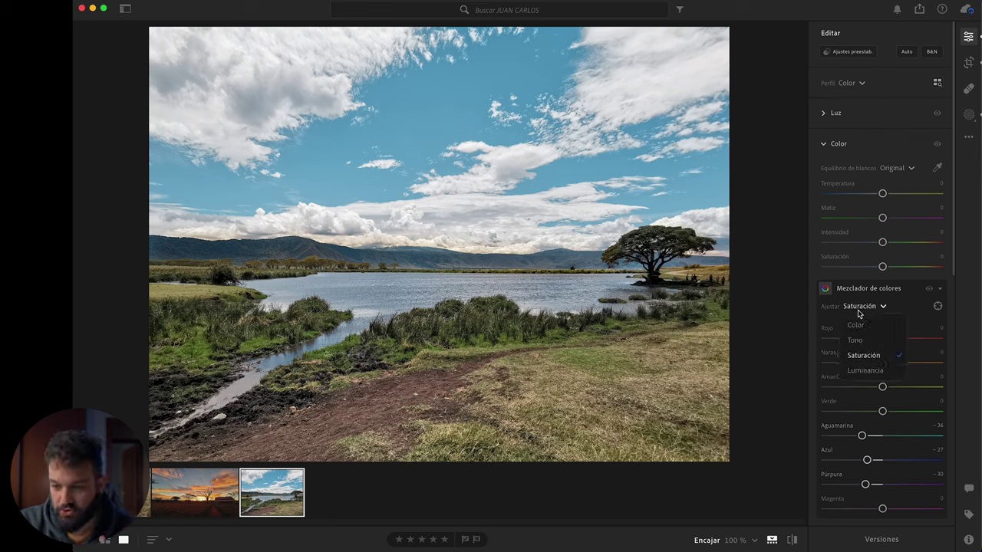
left_click(885, 327)
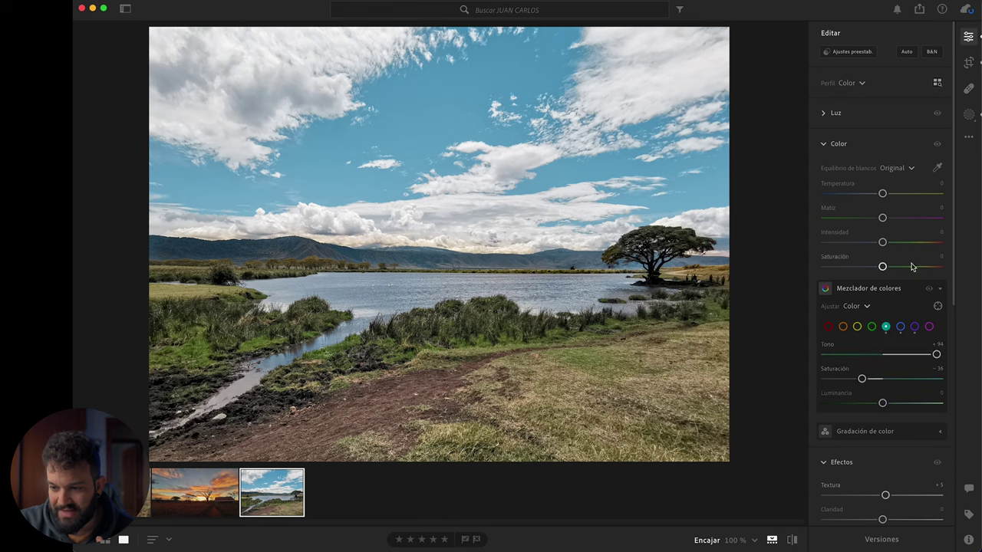
left_click(937, 307)
left_click_drag(348, 175, 332, 175)
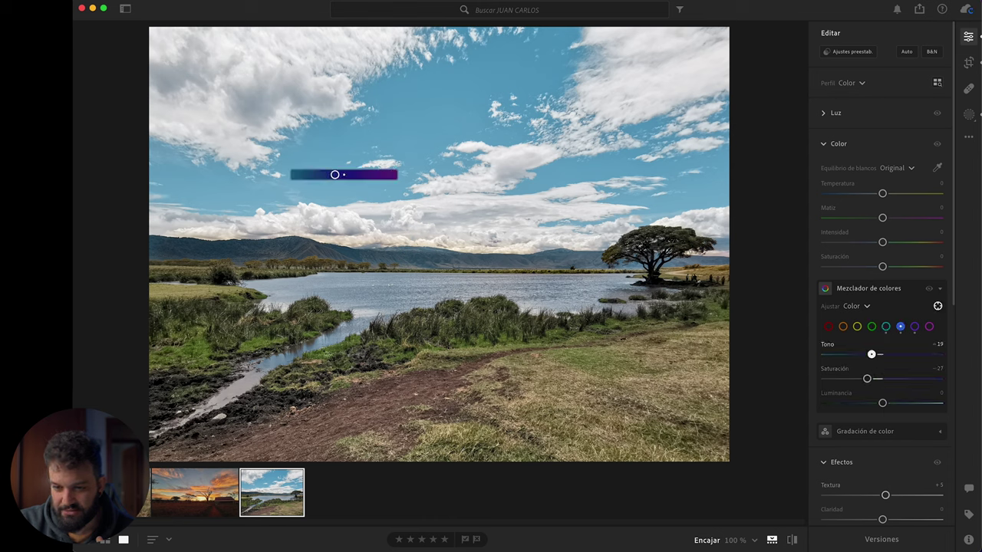
Reduce the blue sky's saturation with the targeted tool, then open the FABIAN album
left_click(865, 307)
left_click(859, 353)
left_click_drag(390, 179, 311, 160)
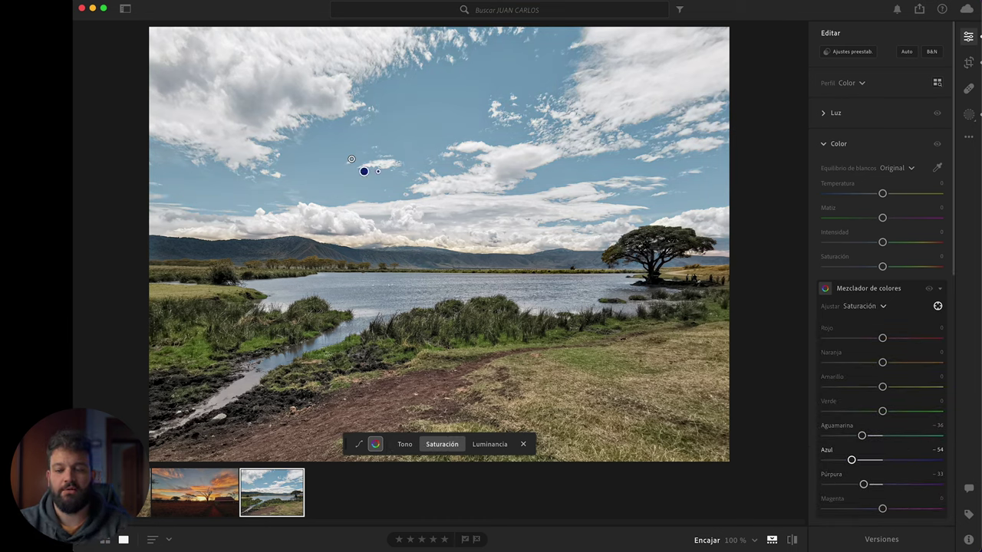
left_click(125, 9)
left_click(133, 273)
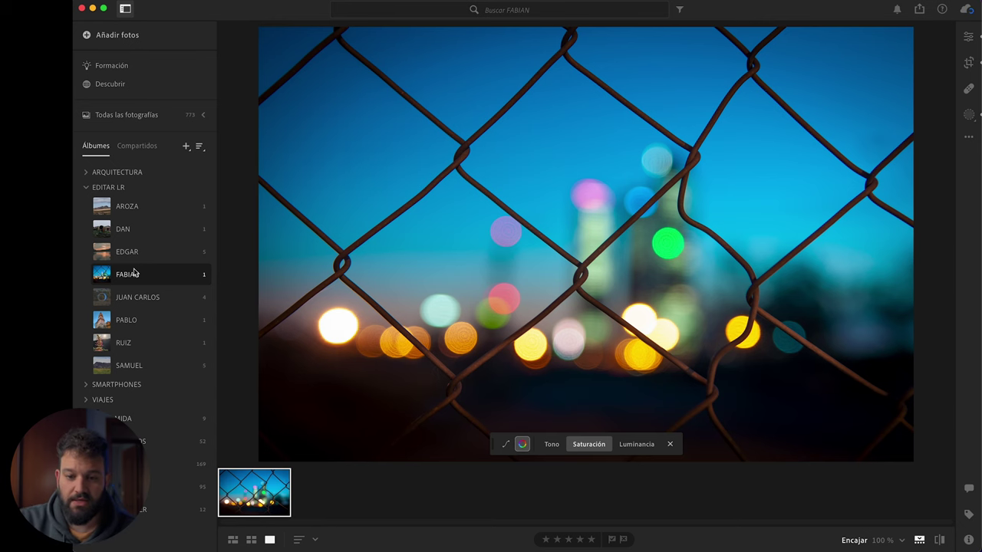
Browse the EDGAR, DAN, AROZA, RUIZ and SAMUEL albums, ending on the flower photo's album
left_click(132, 255)
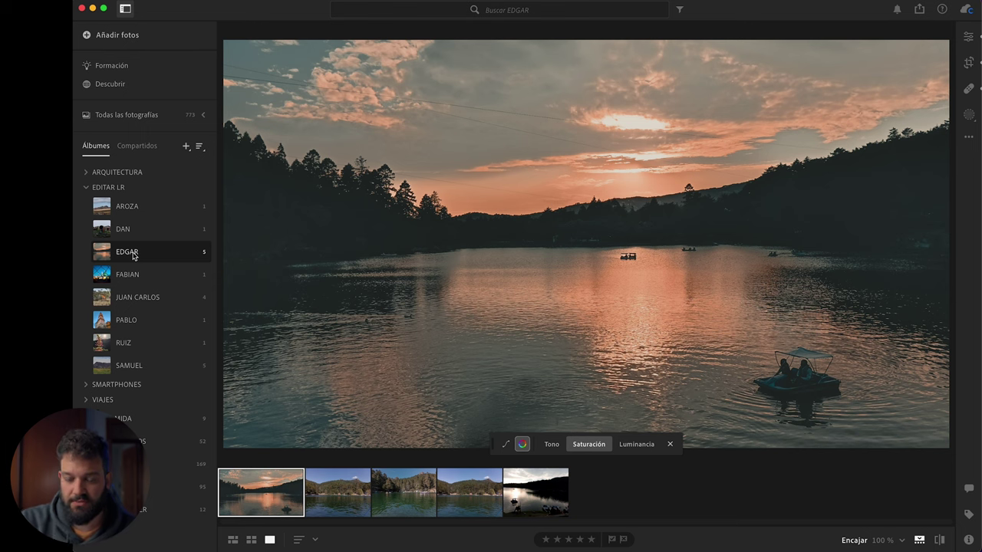
left_click(139, 239)
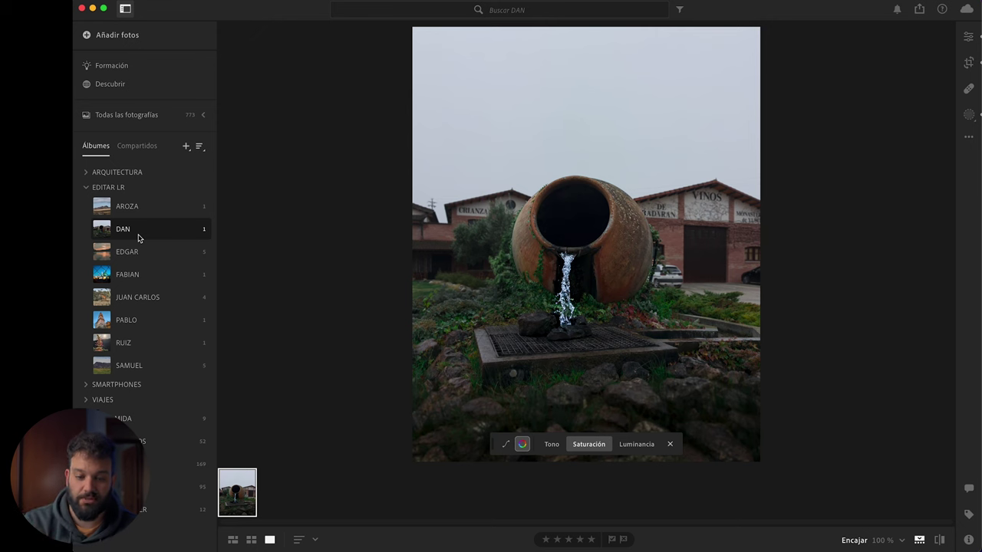
left_click(139, 209)
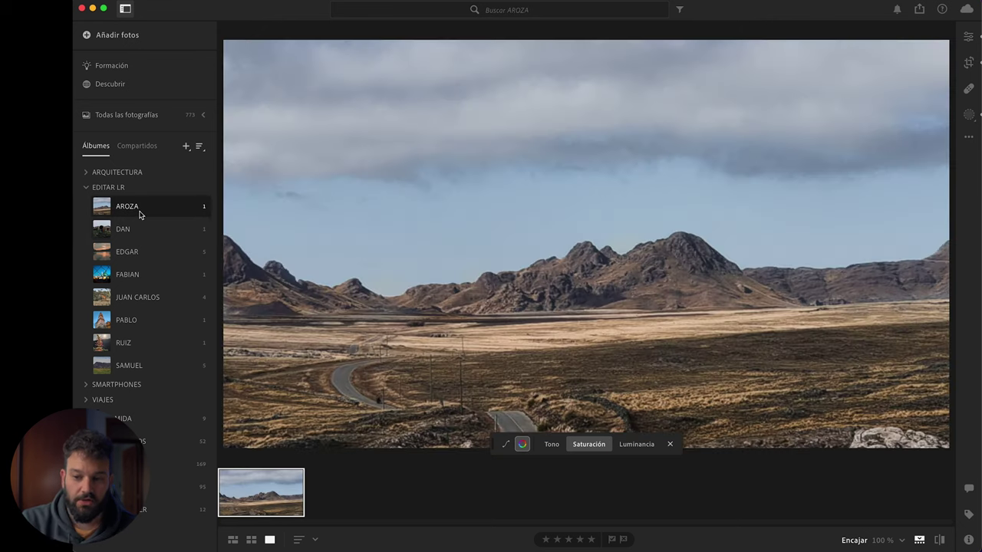
left_click(135, 350)
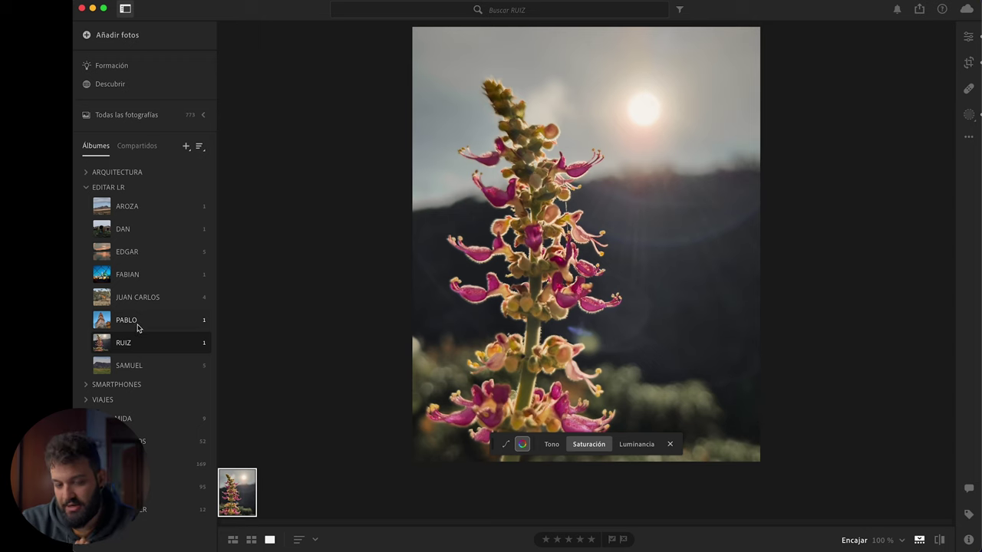
left_click(145, 360)
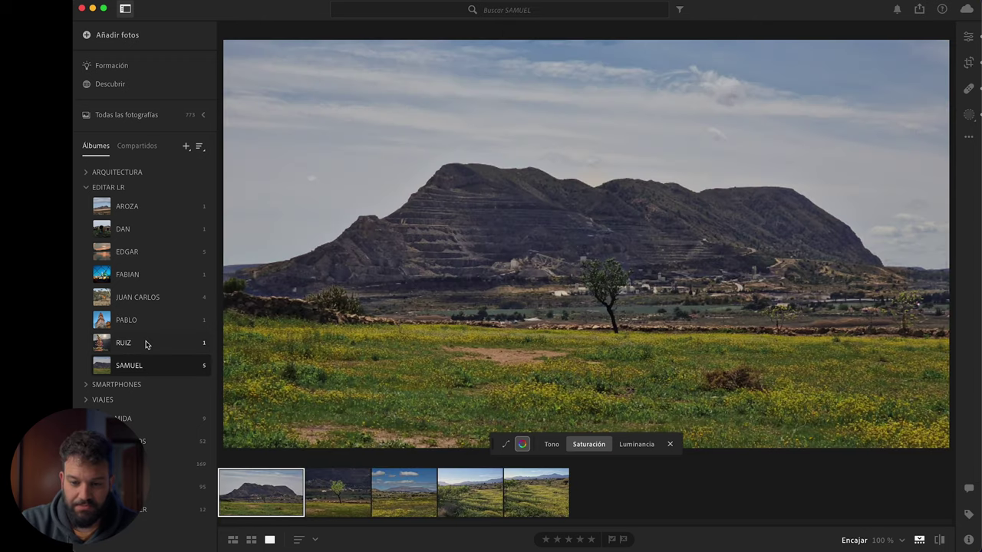
left_click(146, 344)
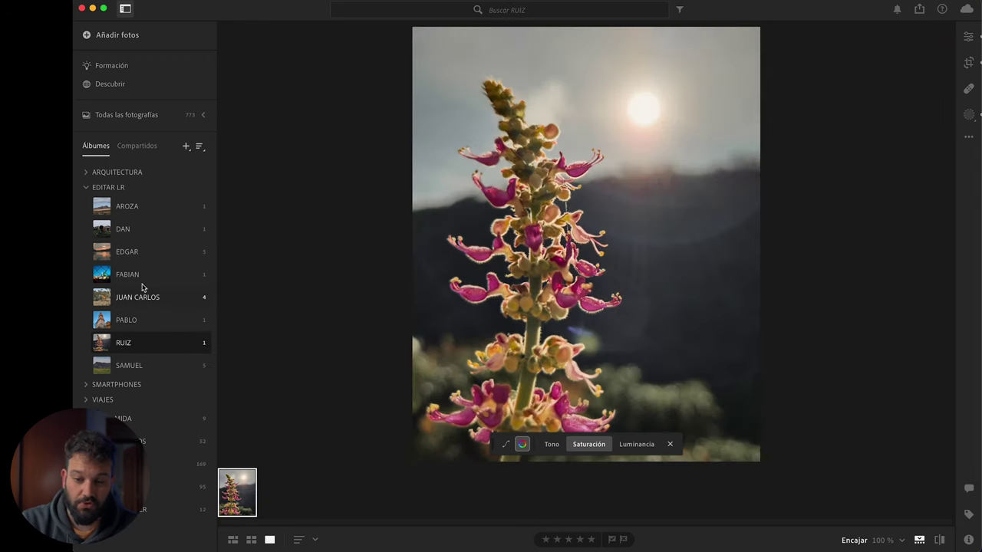
left_click(141, 298)
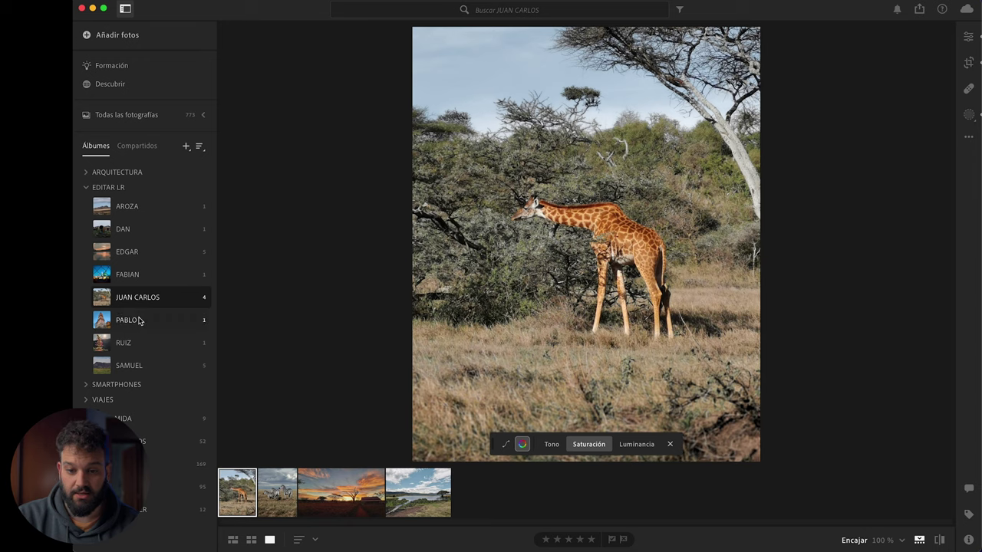
left_click(126, 321)
left_click(127, 345)
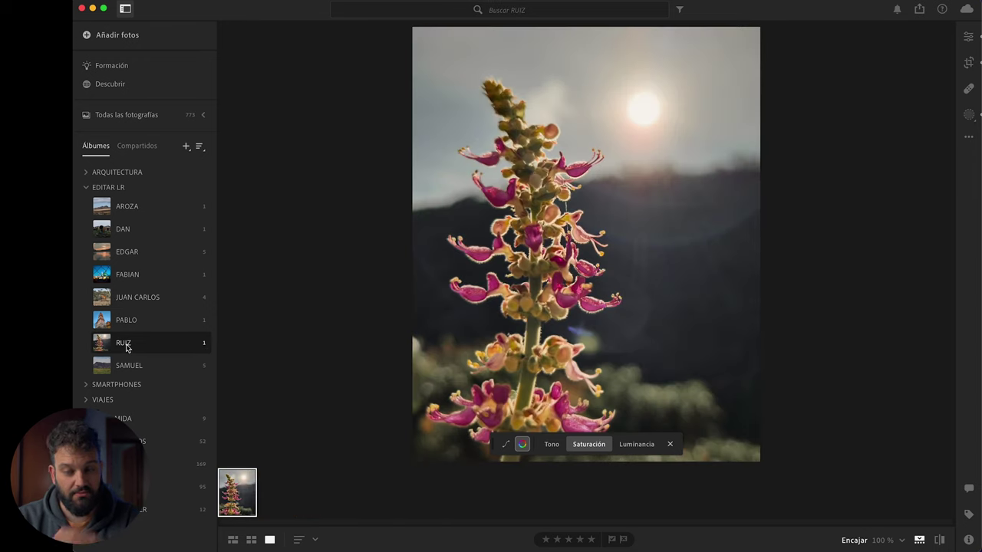